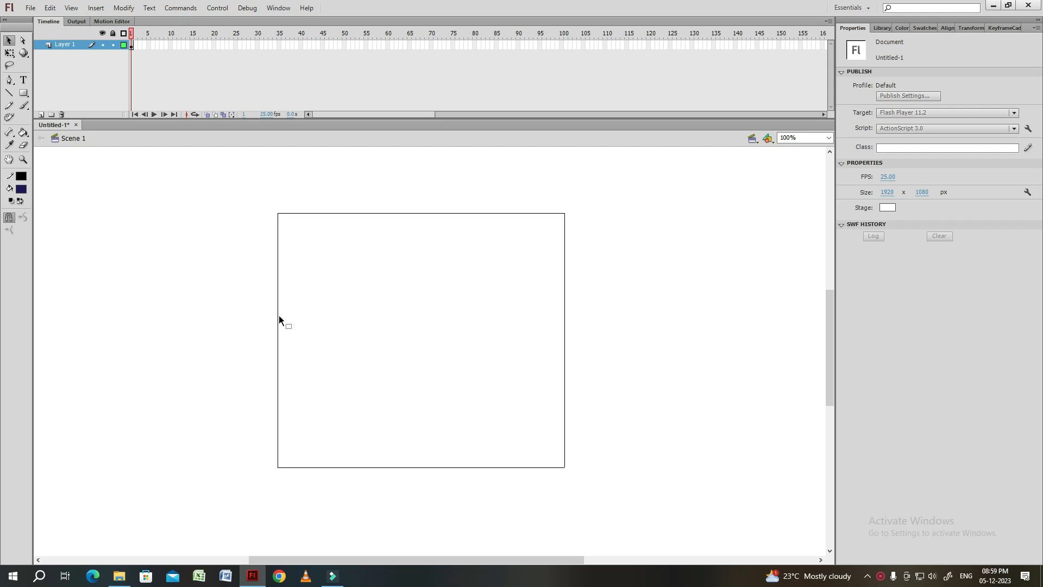
# Bend the rectangle's two vertical sides into gentle S-curves, curving their upper and lower halves in opposite directions.
pyautogui.moveTo(564, 299); pyautogui.dragTo(561, 298)
pyautogui.moveTo(225, 509); pyautogui.dragTo(615, 357)
pyautogui.click(349, 393)
pyautogui.moveTo(273, 417); pyautogui.dragTo(281, 417)
pyautogui.moveTo(564, 305); pyautogui.dragTo(563, 305)
pyautogui.moveTo(275, 274); pyautogui.dragTo(273, 273)
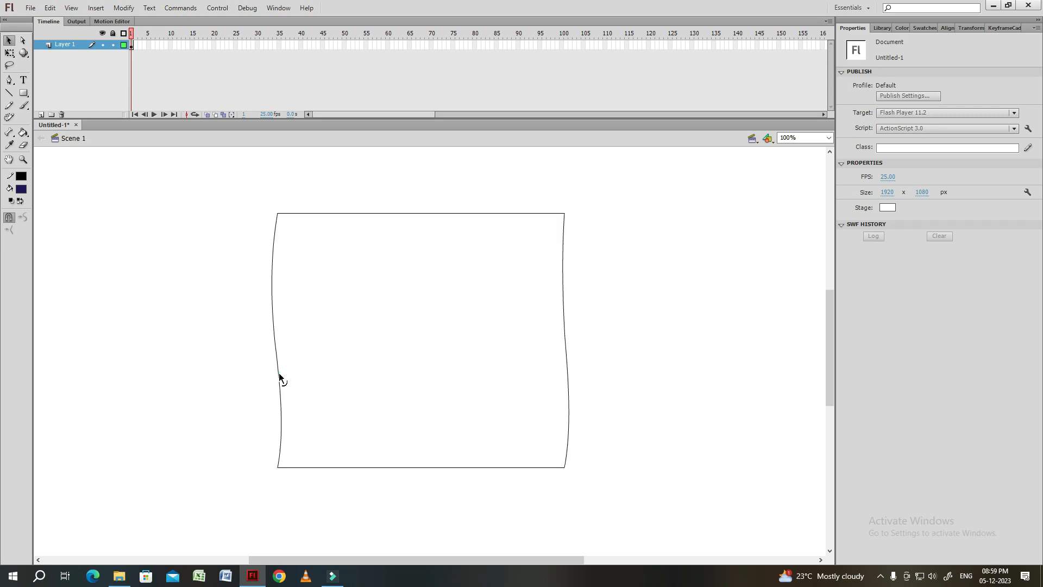
# Stretch the whole page outline taller with Free Transform, keeping its width.
pyautogui.hotkey('ctrl', 'a')
pyautogui.press('q')
pyautogui.moveTo(421, 467); pyautogui.dragTo(421, 519)
pyautogui.click(613, 297)
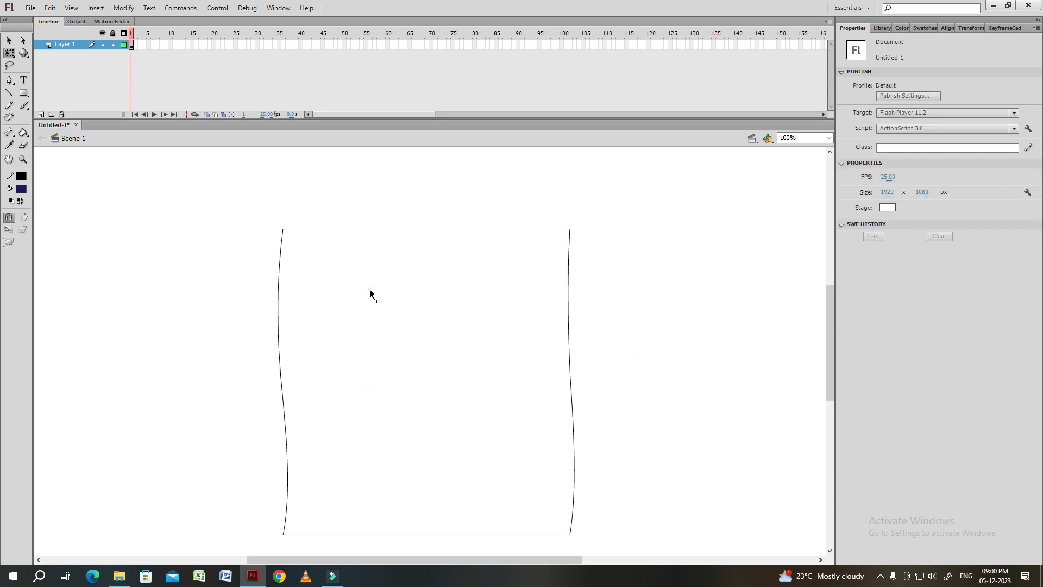
# In a new group, draw a rectangular binding strip about 529 by 31 px along the page's upper edge.
pyautogui.moveTo(400, 254); pyautogui.dragTo(392, 302)
pyautogui.hotkey('ctrl', 'a')
pyautogui.click(401, 281)
pyautogui.press('v')
pyautogui.hotkey('ctrl', 'g')
pyautogui.press('r')
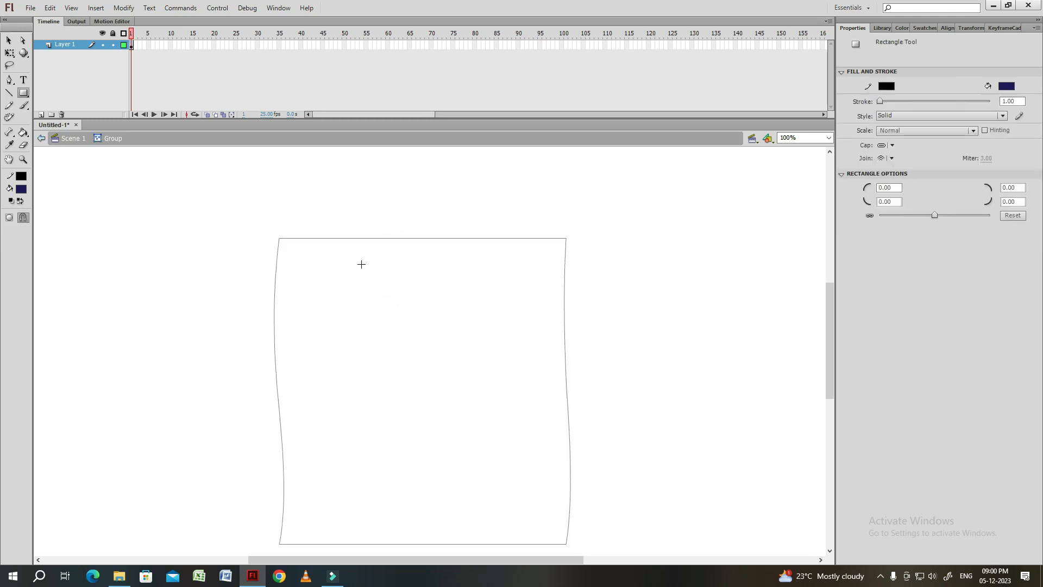
pyautogui.moveTo(492, 236); pyautogui.dragTo(566, 241)
pyautogui.press('v')
pyautogui.click(488, 269)
pyautogui.doubleClick(458, 240)
# In a nested group, draw an unfilled upright oval about 45 by 72 px standing on the strip's upper edge.
pyautogui.hotkey('ctrl', '=')
pyautogui.hotkey('ctrl', 'g')
pyautogui.press('o')
pyautogui.moveTo(298, 244); pyautogui.dragTo(337, 308)
pyautogui.press('v')
pyautogui.click(337, 278)
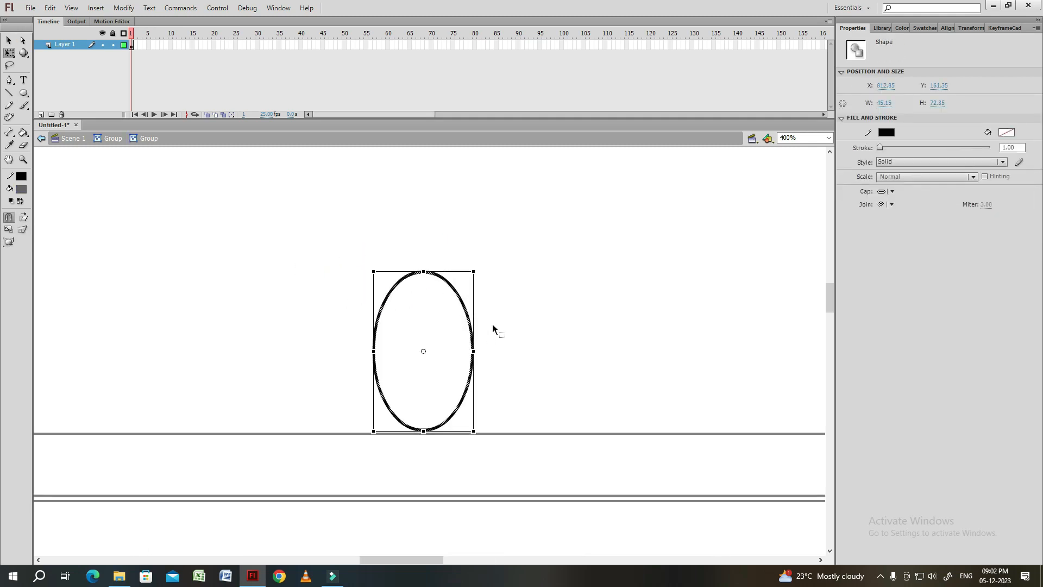
# Group the oval, offset a duplicate about 9 px to its right, and break the ovals apart.
pyautogui.hotkey('ctrl', 'g')
pyautogui.click(489, 321)
pyautogui.doubleClick(490, 321)
pyautogui.moveTo(473, 323); pyautogui.dragTo(490, 327)
pyautogui.hotkey('ctrl', 'z')
pyautogui.doubleClick(471, 327)
pyautogui.click(471, 327)
pyautogui.hotkey('ctrl', 'b')
# Connect the two ovals with short lines at their upper and lower ends and delete the unwanted crossing segments.
pyautogui.click(428, 416)
pyautogui.press('n')
pyautogui.click(429, 380)
pyautogui.moveTo(413, 380)
pyautogui.mouseDown()
pyautogui.moveTo(429, 407)
pyautogui.moveTo(454, 381)
pyautogui.mouseUp()
pyautogui.press('Delete')
pyautogui.moveTo(448, 337); pyautogui.dragTo(454, 549)
pyautogui.press('n')
pyautogui.click(431, 278)
pyautogui.moveTo(410, 278); pyautogui.dragTo(460, 278)
pyautogui.press('Delete')
# Fill the ring's left band with medium gray and its right band with dark gray.
pyautogui.hotkey('ctrl', '-')
pyautogui.press('k')
pyautogui.click(400, 330)
pyautogui.click(21, 189)
pyautogui.click(25, 227)
pyautogui.click(483, 357)
pyautogui.press('v')
pyautogui.doubleClick(495, 363)
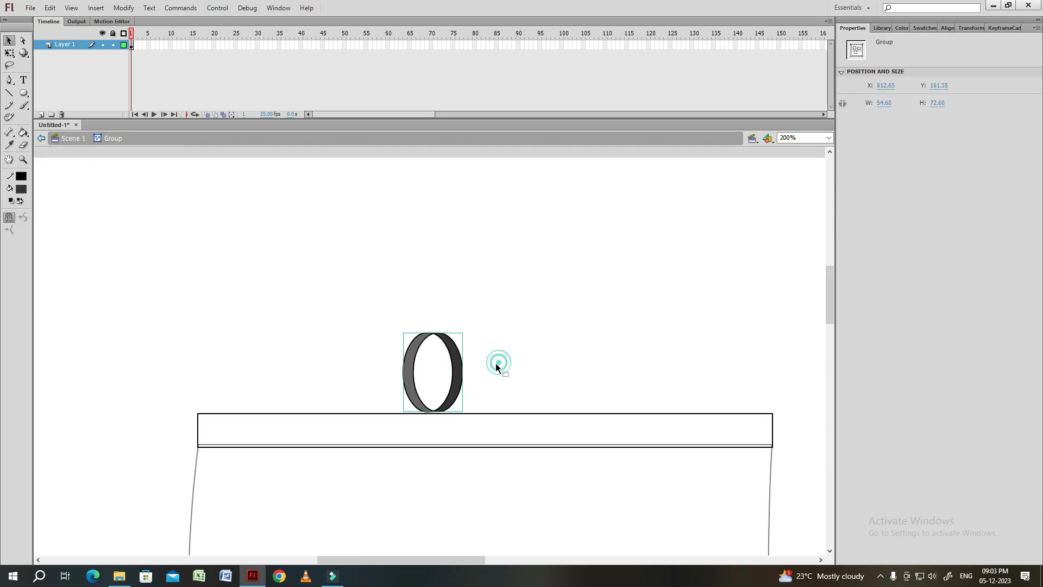
# Move the ring to the binding strip's left end and shrink it to about 26 px wide.
pyautogui.moveTo(443, 335); pyautogui.dragTo(253, 350)
pyautogui.moveTo(256, 300); pyautogui.dragTo(221, 368)
pyautogui.press('v')
pyautogui.click(286, 326)
pyautogui.click(382, 311)
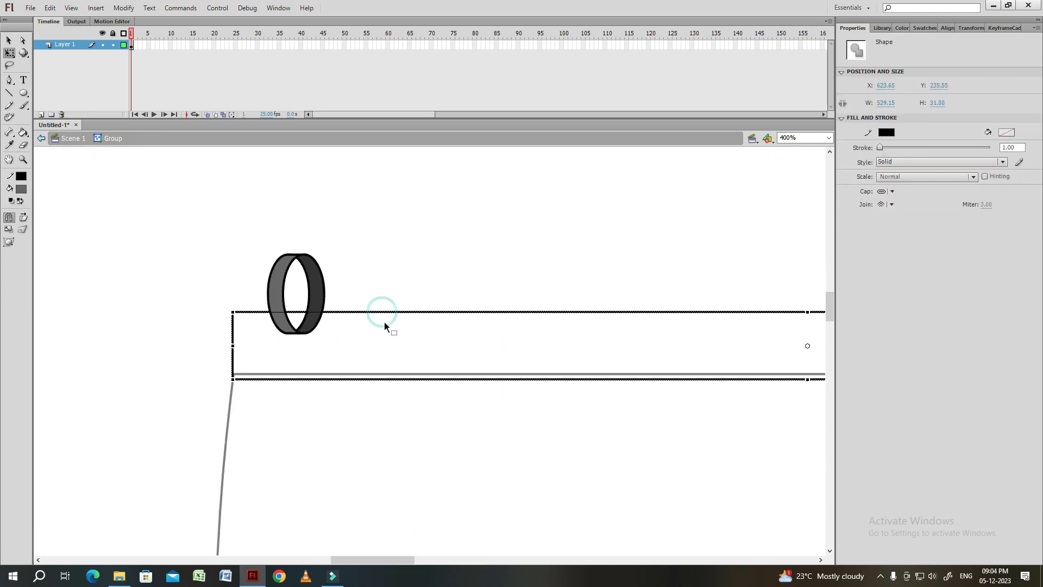
pyautogui.click(370, 337)
# In a new group, draw a small circle on the strip just below the ring and remove its fill.
pyautogui.doubleClick(362, 311)
pyautogui.click(365, 348)
pyautogui.hotkey('ctrl', 'g')
pyautogui.press('o')
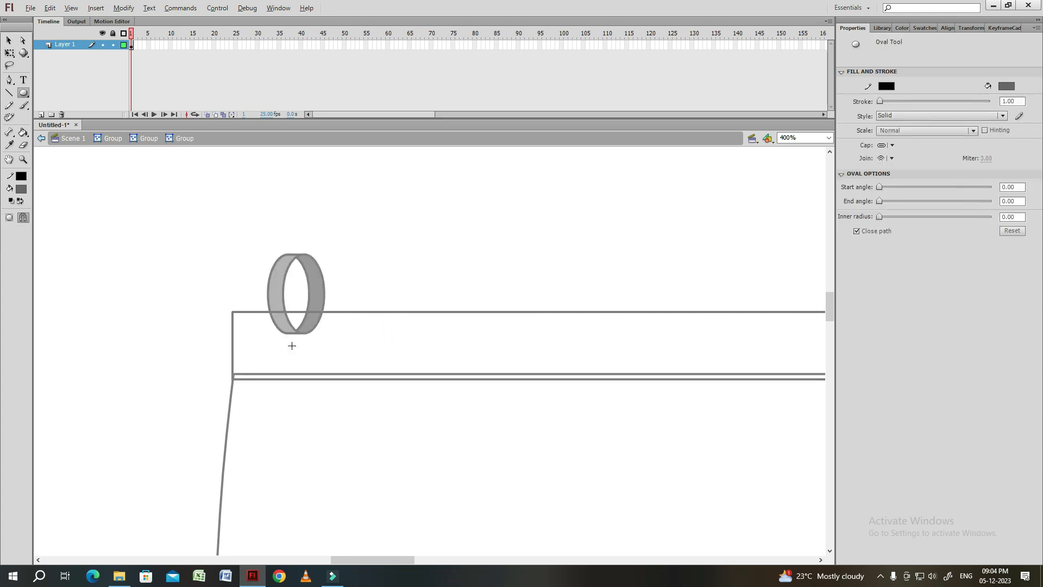
pyautogui.moveTo(307, 363); pyautogui.dragTo(308, 363)
pyautogui.press('v')
pyautogui.click(298, 350)
pyautogui.press('Delete')
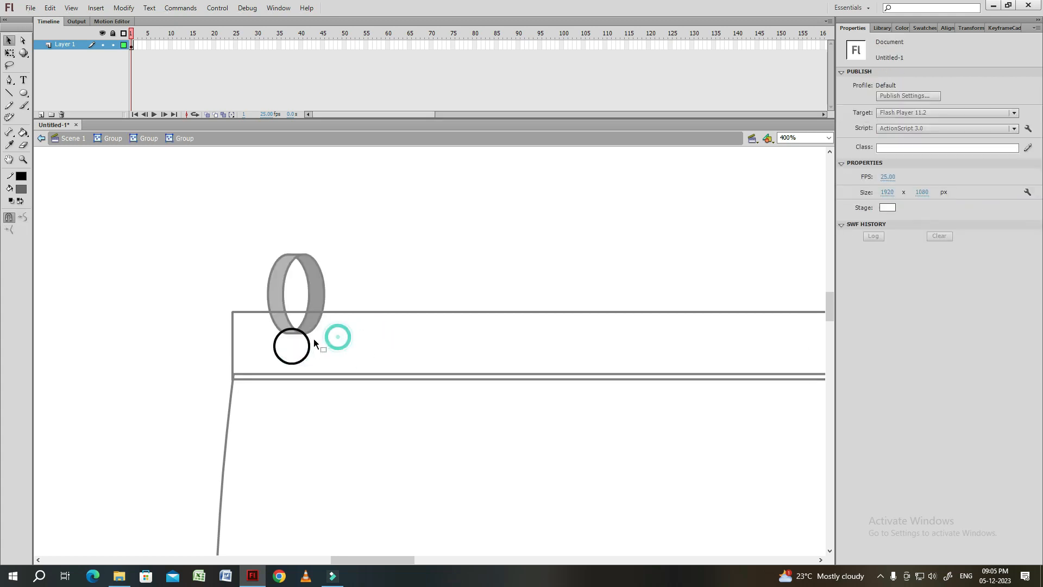
# Nudge the circle into place under the ring and scale it to 70%.
pyautogui.hotkey('ctrl', 'a')
pyautogui.hotkey('shift', 'Up')
pyautogui.hotkey('shift', 'Left')
pyautogui.hotkey('shift', 'Left')
pyautogui.press('Down')
pyautogui.hotkey('shift', 'Left')
pyautogui.hotkey('shift', 'Right')
pyautogui.hotkey('ctrl', 'alt', 's')
pyautogui.write('+70')
pyautogui.press('Return')
pyautogui.hotkey('ctrl', '-')
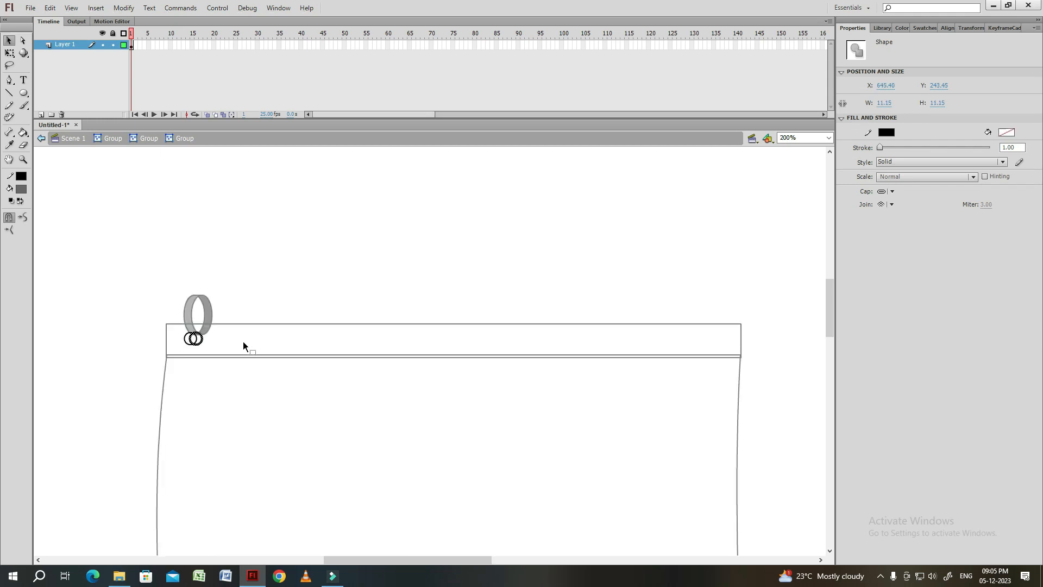
# Duplicate the hole circle in place and shift the copy right along the binding strip.
pyautogui.hotkey('ctrl', 'c')
pyautogui.hotkey('ctrl', 'shift', 'v')
pyautogui.hotkey('shift', 'Right')
pyautogui.hotkey('shift', 'Right')
pyautogui.hotkey('shift', 'Right')
pyautogui.hotkey('shift', 'Right')
pyautogui.hotkey('shift', 'Right')
pyautogui.hotkey('shift', 'Right')
pyautogui.hotkey('shift', 'Right')
pyautogui.hotkey('shift', 'Right')
pyautogui.hotkey('shift', 'Right')
pyautogui.hotkey('shift', 'Right')
pyautogui.hotkey('shift', 'Right')
pyautogui.hotkey('shift', 'Right')
pyautogui.hotkey('shift', 'Right')
pyautogui.hotkey('shift', 'Right')
pyautogui.hotkey('shift', 'Right')
pyautogui.hotkey('shift', 'Right')
pyautogui.hotkey('shift', 'Right')
pyautogui.hotkey('shift', 'Right')
pyautogui.hotkey('shift', 'Right')
pyautogui.hotkey('shift', 'Right')
pyautogui.hotkey('shift', 'Right')
pyautogui.hotkey('shift', 'Right')
pyautogui.hotkey('shift', 'Right')
pyautogui.hotkey('shift', 'Right')
pyautogui.hotkey('shift', 'Right')
pyautogui.hotkey('shift', 'Right')
pyautogui.hotkey('shift', 'Right')
pyautogui.hotkey('shift', 'Right')
pyautogui.hotkey('shift', 'Left')
pyautogui.hotkey('shift', 'Left')
pyautogui.hotkey('shift', 'Left')
# Extend the row of holes by duplicating the selected circles in place and shifting the copies right along the strip.
pyautogui.keyDown('shift'); pyautogui.click(294, 339); pyautogui.keyUp('shift')
pyautogui.hotkey('ctrl', 'c')
pyautogui.hotkey('ctrl', 'shift', 'v')
pyautogui.hotkey('shift', 'Right')
pyautogui.hotkey('shift', 'Right')
pyautogui.hotkey('shift', 'Right')
pyautogui.hotkey('shift', 'Right')
pyautogui.hotkey('shift', 'Right')
pyautogui.hotkey('shift', 'Right')
pyautogui.hotkey('shift', 'Right')
pyautogui.hotkey('shift', 'Right')
pyautogui.hotkey('shift', 'Right')
pyautogui.hotkey('shift', 'Right')
pyautogui.hotkey('shift', 'Right')
pyautogui.hotkey('shift', 'Right')
pyautogui.hotkey('shift', 'Right')
pyautogui.hotkey('shift', 'Right')
pyautogui.hotkey('shift', 'Right')
pyautogui.hotkey('shift', 'Right')
pyautogui.hotkey('shift', 'Right')
pyautogui.hotkey('shift', 'Right')
pyautogui.hotkey('shift', 'Right')
pyautogui.hotkey('shift', 'Right')
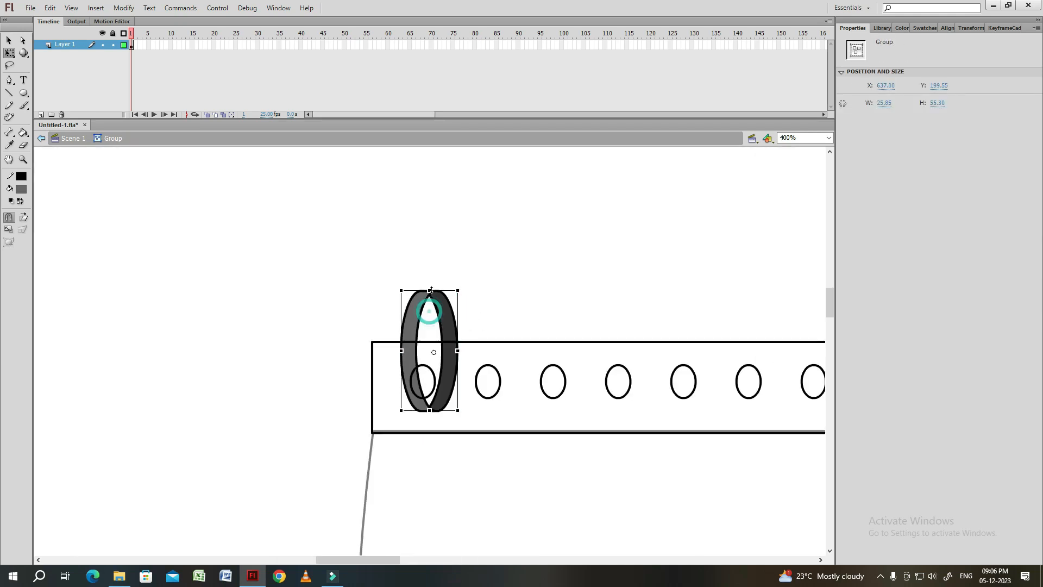
# Nudge the ring upward until its lower end overlaps the top of the first hole.
pyautogui.press('Up')
pyautogui.press('Up')
pyautogui.press('Up')
pyautogui.press('Up')
pyautogui.press('Up')
pyautogui.press('Up')
pyautogui.press('Up')
pyautogui.press('Up')
pyautogui.press('Up')
pyautogui.press('Up')
pyautogui.press('Up')
pyautogui.press('Up')
pyautogui.press('Up')
pyautogui.press('Up')
pyautogui.press('Up')
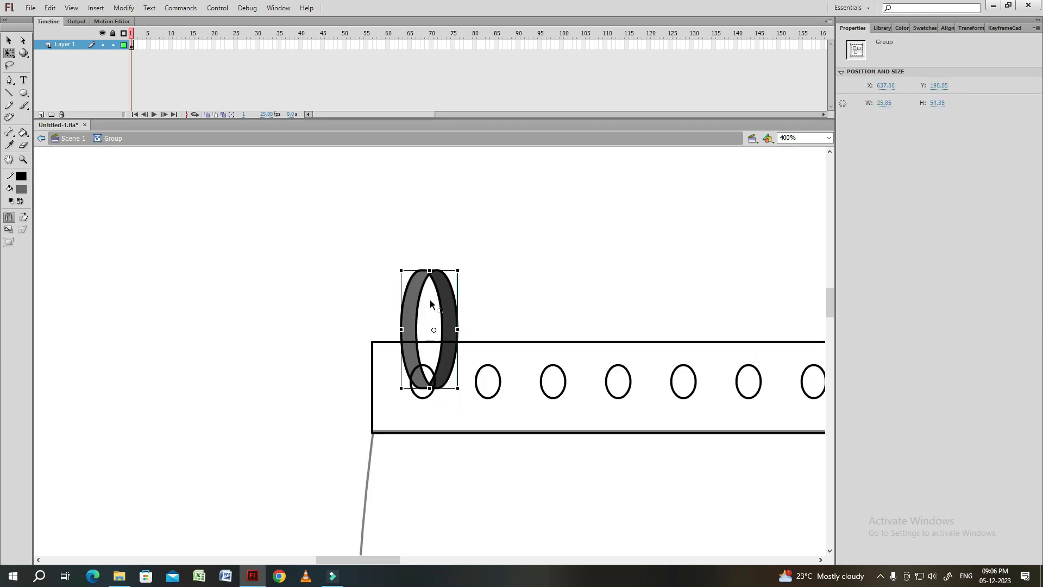
pyautogui.click(475, 310)
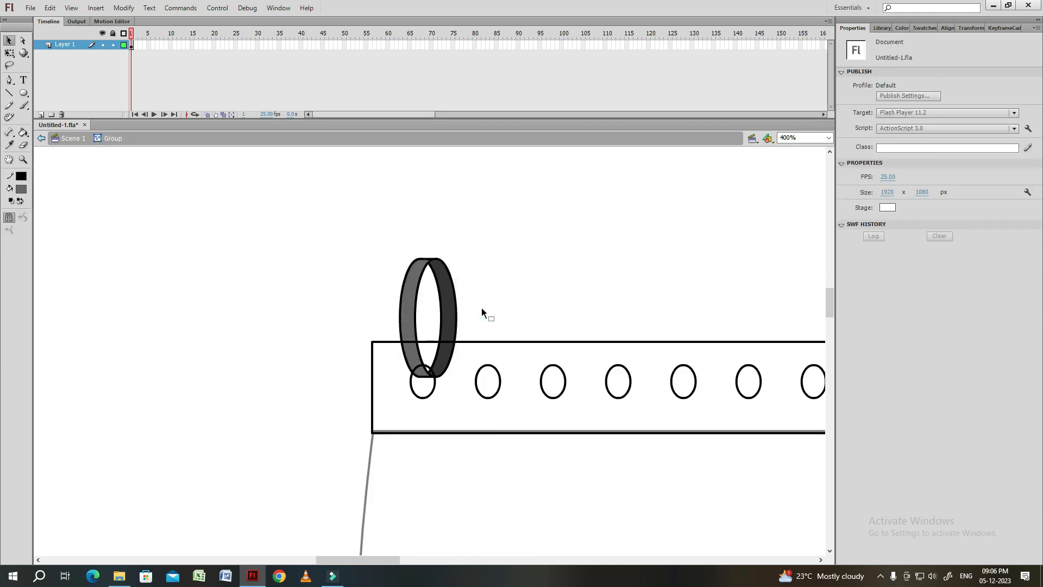
# Bring the ring's light-gray half to the front, above the binding strip and the first hole.
pyautogui.hotkey('ctrl', '-')
pyautogui.doubleClick(441, 329)
pyautogui.hotkey('ctrl', '=')
pyautogui.doubleClick(410, 322)
pyautogui.click(425, 335)
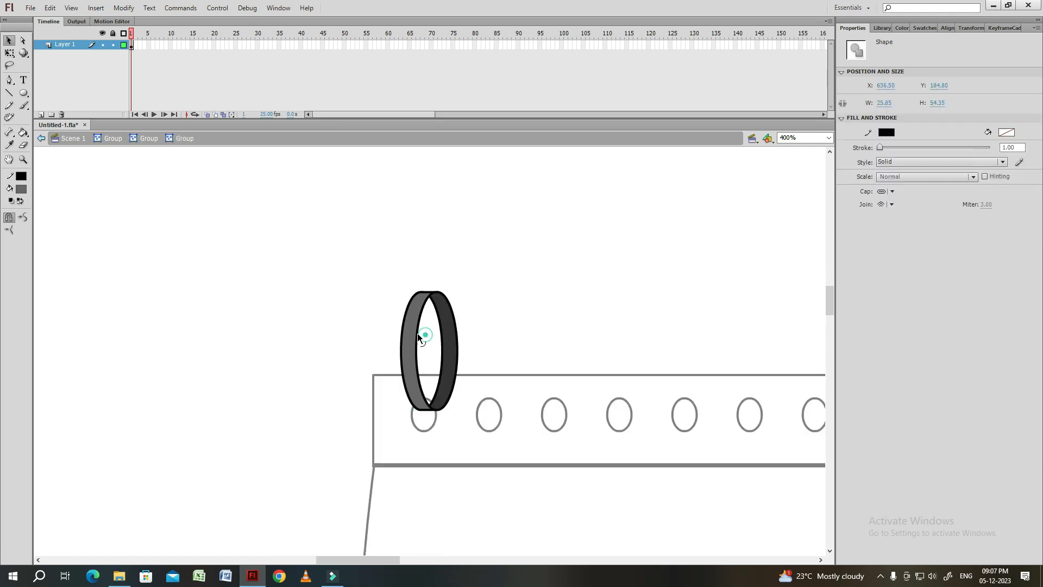
pyautogui.doubleClick(449, 335)
pyautogui.click(476, 322)
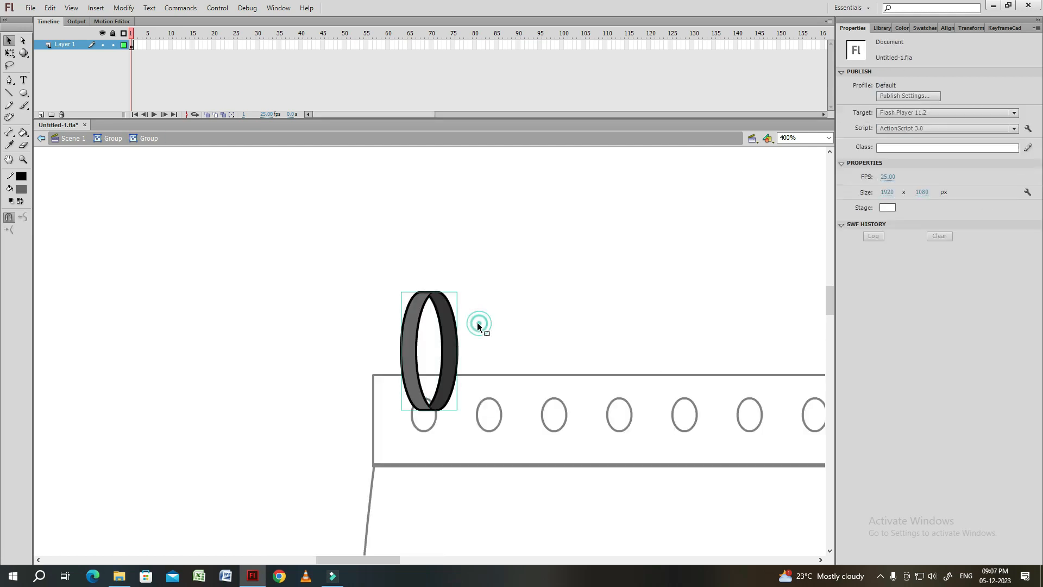
pyautogui.doubleClick(492, 331)
pyautogui.click(450, 349)
pyautogui.click(404, 341)
pyautogui.hotkey('ctrl', 'shift', 'Up')
pyautogui.click(519, 323)
pyautogui.hotkey('ctrl', '1')
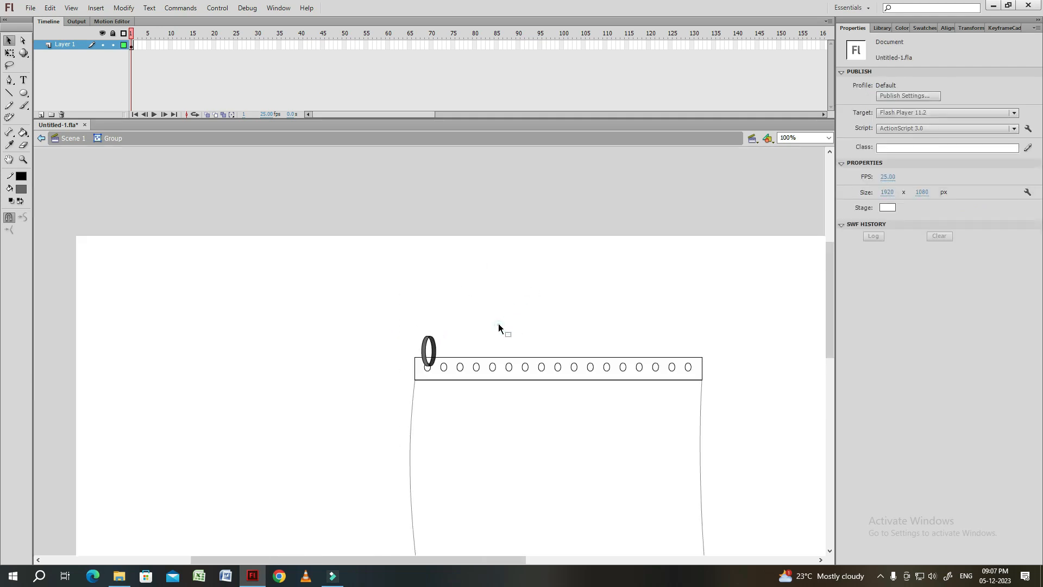
# Nudge the ring slightly left to align it with the first hole.
pyautogui.click(435, 351)
pyautogui.hotkey('ctrl', '=')
pyautogui.hotkey('ctrl', '=')
pyautogui.click(522, 335)
pyautogui.moveTo(518, 335); pyautogui.dragTo(481, 327)
pyautogui.click(386, 327)
pyautogui.press('Left')
pyautogui.press('Left')
pyautogui.click(470, 335)
pyautogui.hotkey('ctrl', '-')
pyautogui.moveTo(563, 321); pyautogui.dragTo(395, 292)
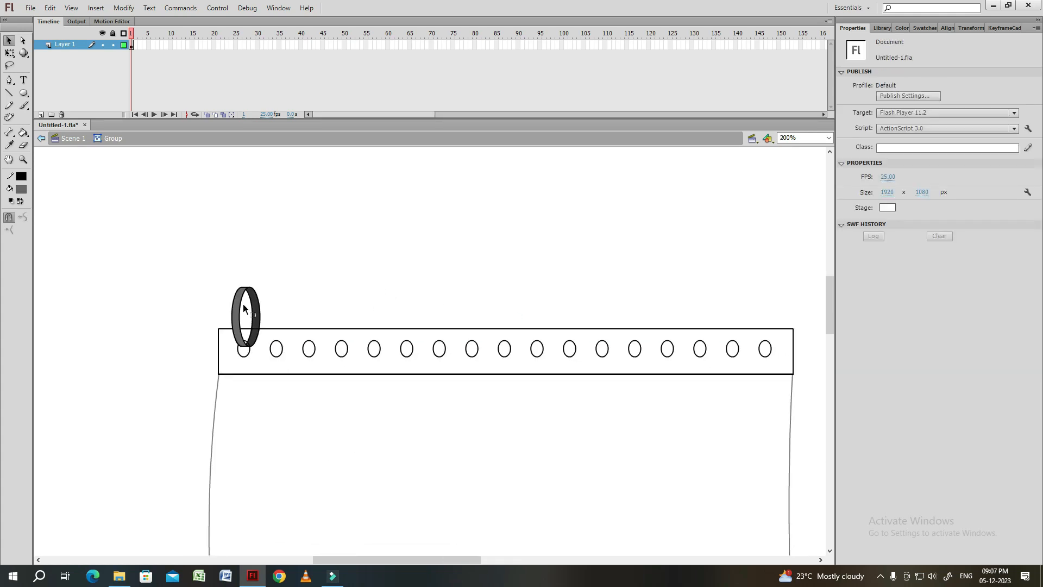
# Fill the binding strip with olive green.
pyautogui.click(238, 305)
pyautogui.click(289, 367)
pyautogui.click(299, 310)
pyautogui.click(21, 189)
pyautogui.click(69, 261)
pyautogui.doubleClick(297, 329)
pyautogui.press('k')
pyautogui.click(289, 336)
# Break apart the hole circles inside the binding strip's group.
pyautogui.press('v')
pyautogui.click(244, 352)
pyautogui.click(251, 351)
pyautogui.hotkey('ctrl', 'b')
# Delete the fill inside each hole along the binding strip.
pyautogui.click(243, 349)
pyautogui.press('Delete')
pyautogui.click(276, 349)
pyautogui.press('Delete')
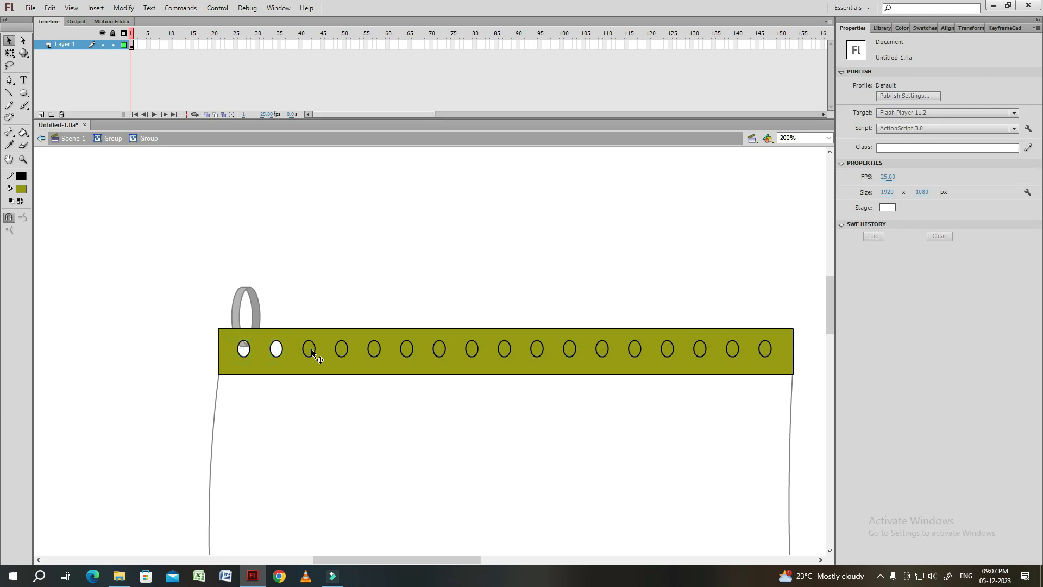
pyautogui.press('Delete')
pyautogui.click(472, 349)
pyautogui.press('Delete')
pyautogui.click(505, 350)
pyautogui.press('Delete')
pyautogui.click(538, 349)
pyautogui.press('Delete')
pyautogui.click(570, 349)
pyautogui.press('Delete')
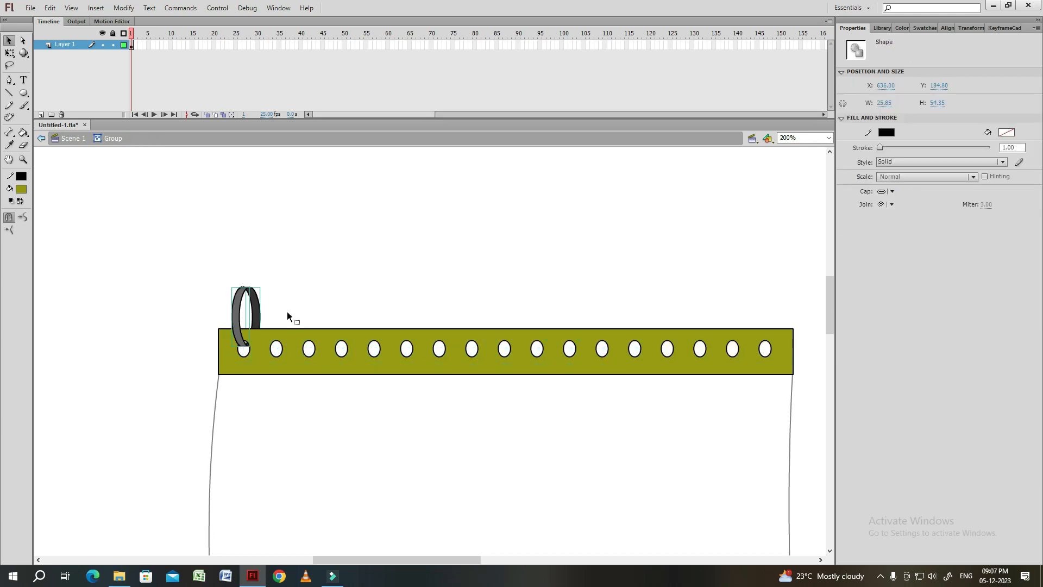
# Duplicate the complete ring in place and shift the copy right to the second hole.
pyautogui.moveTo(221, 278); pyautogui.dragTo(277, 303)
pyautogui.hotkey('ctrl', 'c')
pyautogui.hotkey('ctrl', 'shift', 'v')
pyautogui.hotkey('shift', 'Right')
pyautogui.hotkey('shift', 'Right')
pyautogui.hotkey('shift', 'Right')
pyautogui.hotkey('shift', 'Right')
pyautogui.hotkey('shift', 'Right')
pyautogui.hotkey('shift', 'Right')
# Send the second ring's dark half to the back, behind the binding strip.
pyautogui.hotkey('ctrl', '=')
pyautogui.moveTo(512, 319); pyautogui.dragTo(351, 270)
pyautogui.click(338, 289)
pyautogui.click(291, 295)
pyautogui.hotkey('ctrl', 'shift', 'Down')
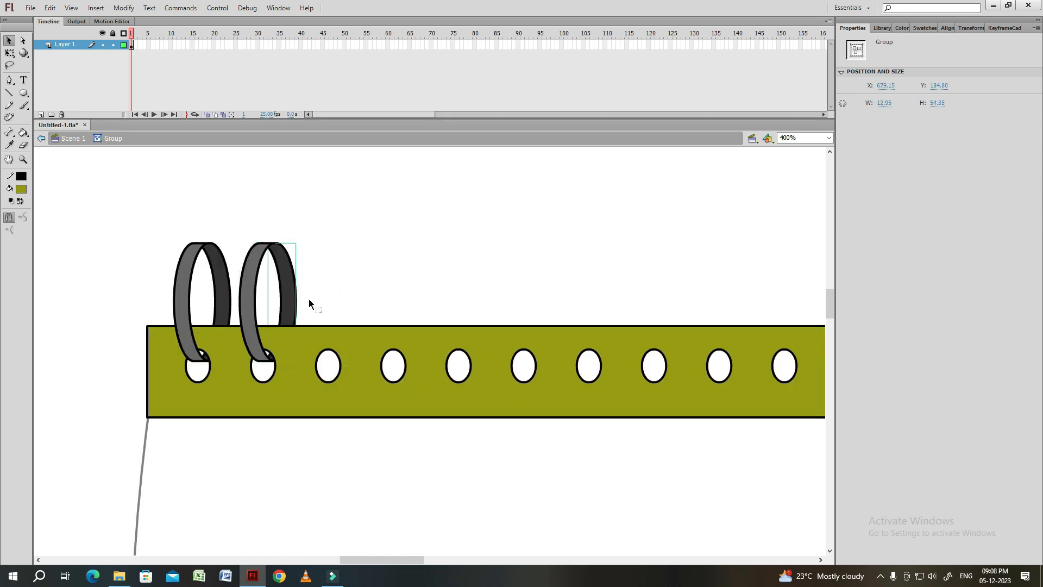
# Duplicate the second ring onto the third hole and send the copy's dark half to the back.
pyautogui.keyDown('shift'); pyautogui.click(254, 259); pyautogui.keyUp('shift')
pyautogui.hotkey('ctrl', 'c')
pyautogui.hotkey('ctrl', 'shift', 'v')
pyautogui.hotkey('shift', 'Right')
pyautogui.hotkey('shift', 'Right')
pyautogui.hotkey('shift', 'Right')
pyautogui.hotkey('ctrl', 'shift', 'Down')
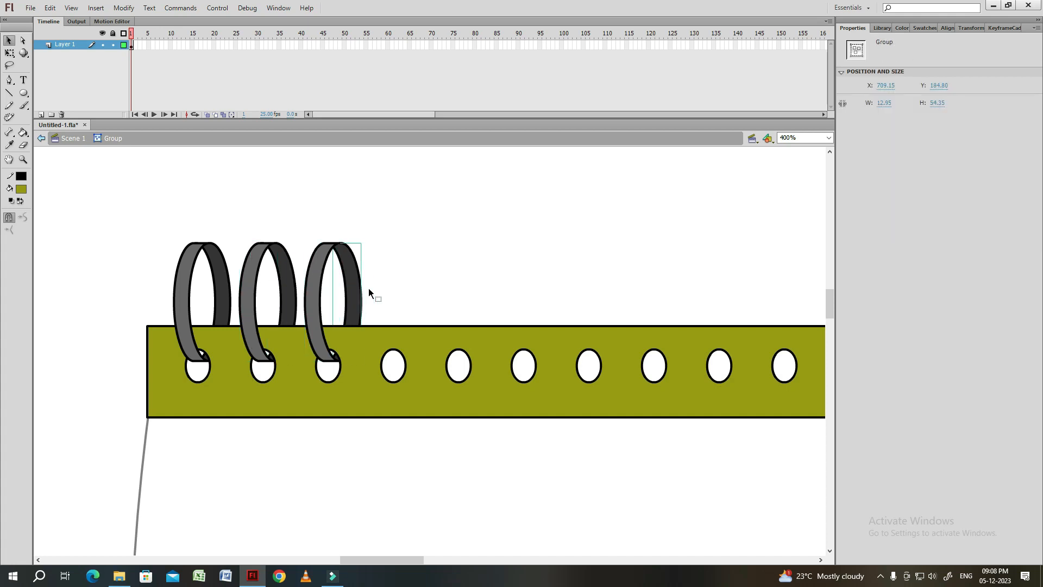
# Duplicate the third ring onto the fourth hole and send the copy's dark half behind the strip.
pyautogui.keyDown('shift'); pyautogui.click(319, 276); pyautogui.keyUp('shift')
pyautogui.hotkey('ctrl', 'c')
pyautogui.hotkey('ctrl', 'shift', 'v')
pyautogui.hotkey('shift', 'Right')
pyautogui.hotkey('shift', 'Right')
pyautogui.hotkey('shift', 'Right')
pyautogui.click(418, 287)
pyautogui.hotkey('ctrl', 'shift', 'Down')
# Shift a ring copy right to the fifth hole and send its dark half behind the strip.
pyautogui.moveTo(396, 277); pyautogui.dragTo(207, 248)
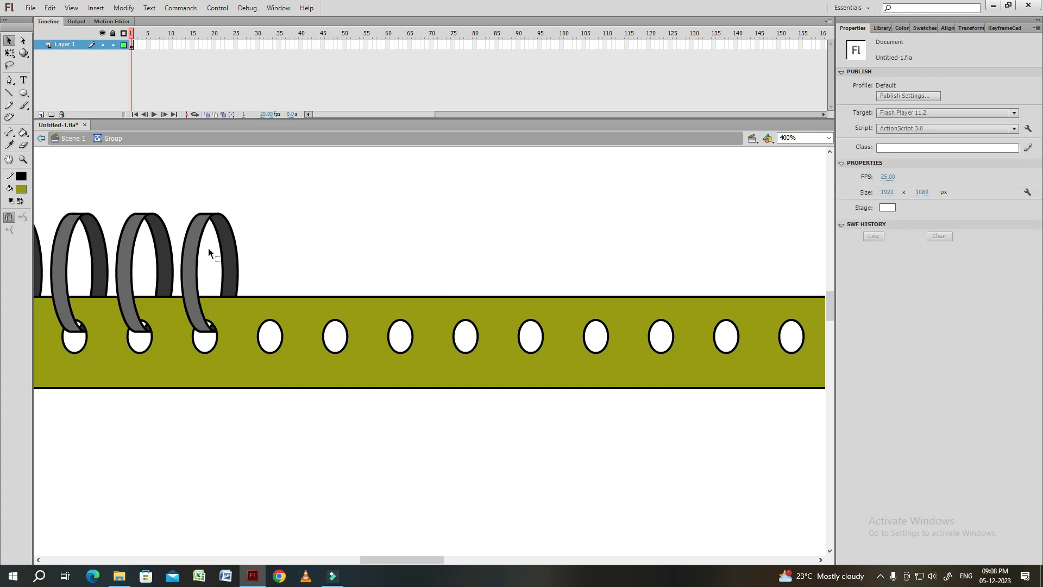
pyautogui.hotkey('shift', 'Right')
pyautogui.hotkey('shift', 'Right')
pyautogui.hotkey('shift', 'Right')
pyautogui.click(298, 251)
pyautogui.hotkey('ctrl', 'shift', 'Down')
# Continue the ring row along the middle holes, sending each copy's dark half behind the strip.
pyautogui.click(394, 251)
pyautogui.moveTo(299, 257); pyautogui.dragTo(728, 255)
pyautogui.click(362, 259)
pyautogui.hotkey('ctrl', 'shift', 'Down')
pyautogui.keyDown('shift'); pyautogui.click(319, 272); pyautogui.keyUp('shift')
pyautogui.click(424, 262)
pyautogui.hotkey('ctrl', 'shift', 'Down')
pyautogui.keyDown('shift'); pyautogui.click(386, 259); pyautogui.keyUp('shift')
pyautogui.click(488, 258)
pyautogui.hotkey('ctrl', 'shift', 'Down')
pyautogui.click(557, 255)
pyautogui.hotkey('ctrl', 'shift', 'Down')
# Complete the ring row up to the last hole, with every remaining dark half sent to the back.
pyautogui.keyDown('shift'); pyautogui.click(172, 256); pyautogui.keyUp('shift')
pyautogui.click(270, 265)
pyautogui.hotkey('ctrl', 'shift', 'Down')
pyautogui.keyDown('shift'); pyautogui.click(242, 251); pyautogui.keyUp('shift')
pyautogui.click(407, 259)
pyautogui.hotkey('ctrl', 'shift', 'Down')
pyautogui.click(471, 260)
pyautogui.hotkey('ctrl', 'shift', 'Down')
pyautogui.click(536, 260)
pyautogui.hotkey('ctrl', 'shift', 'Down')
pyautogui.keyDown('shift'); pyautogui.click(500, 260); pyautogui.keyUp('shift')
pyautogui.click(672, 265)
pyautogui.hotkey('ctrl', 'shift', 'Down')
pyautogui.click(730, 256)
pyautogui.hotkey('ctrl', 'shift', 'Down')
# Delete the line along the binding strip's lower edge.
pyautogui.hotkey('ctrl', '1')
pyautogui.click(355, 258)
pyautogui.press('Delete')
# Fill the wavy page with the same olive green as the binding strip.
pyautogui.click(584, 273)
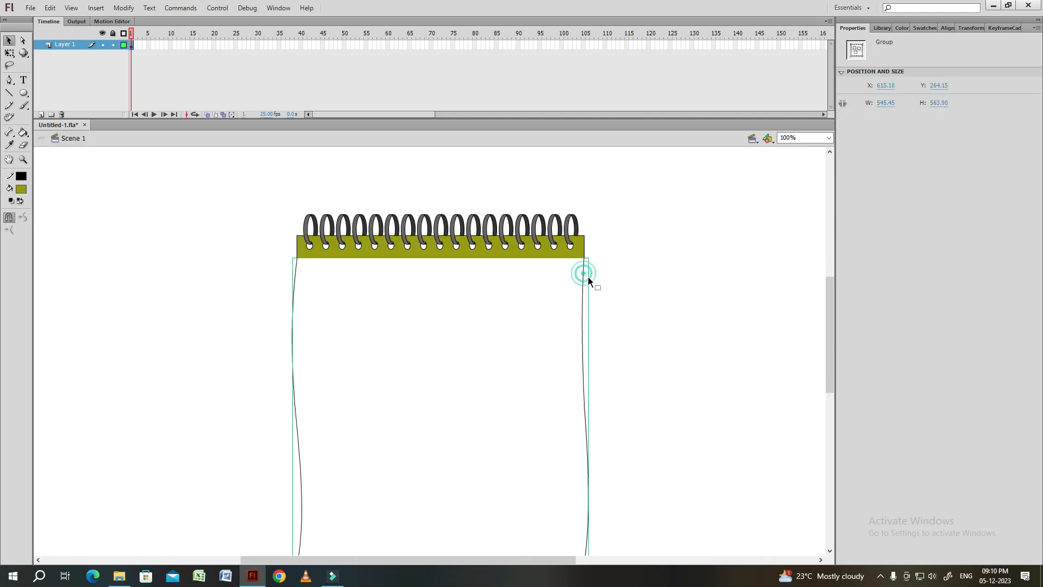
pyautogui.hotkey('ctrl', 'a')
pyautogui.doubleClick(585, 273)
pyautogui.press('k')
pyautogui.click(511, 311)
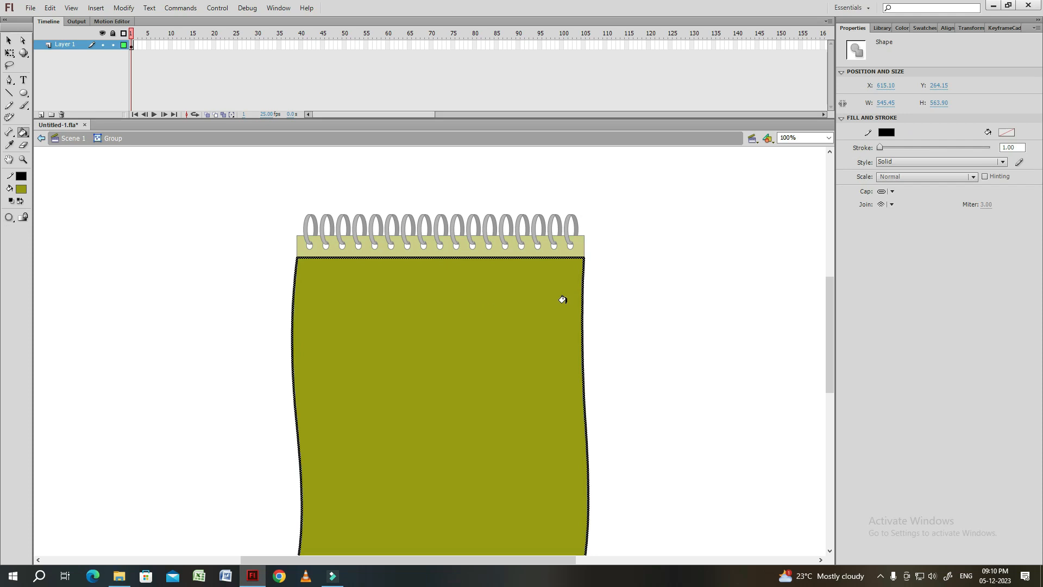
pyautogui.press('v')
pyautogui.doubleClick(633, 301)
# Examine the joint between the binding strip and the page at their right edge.
pyautogui.click(571, 274)
pyautogui.hotkey('ctrl', '=')
pyautogui.click(754, 260)
pyautogui.moveTo(750, 221); pyautogui.dragTo(704, 433)
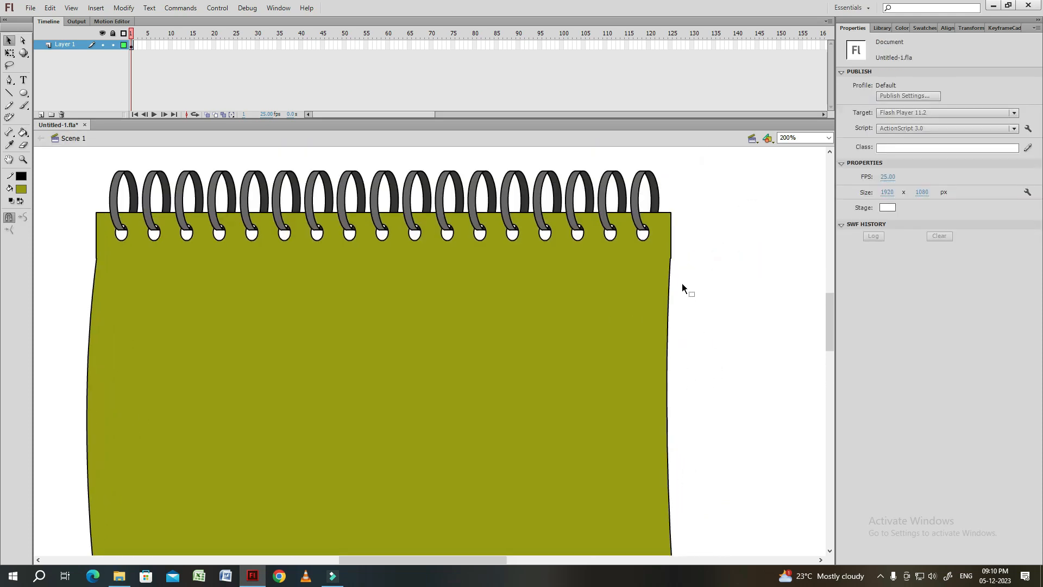
pyautogui.doubleClick(672, 257)
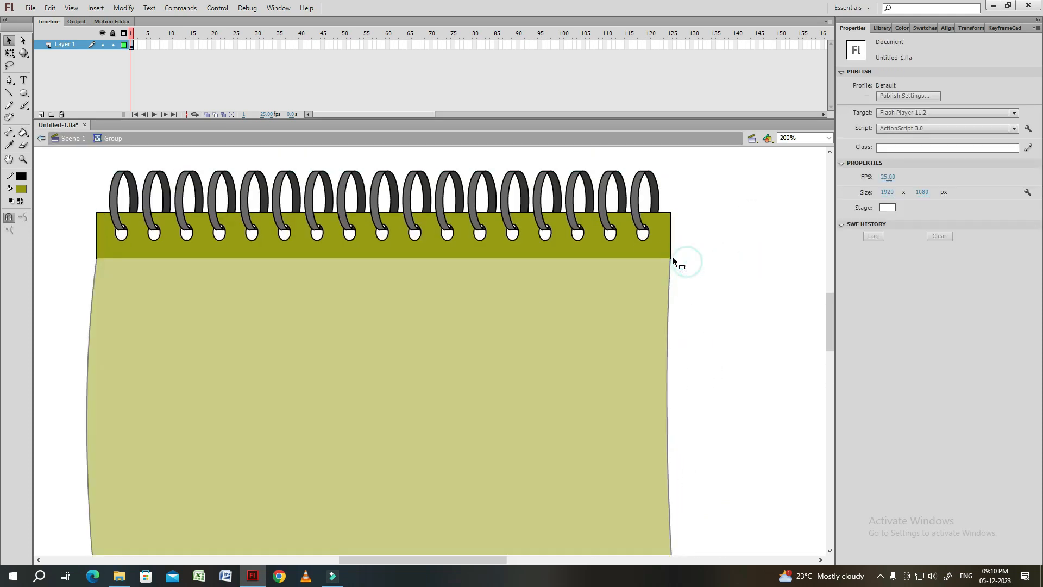
pyautogui.doubleClick(672, 258)
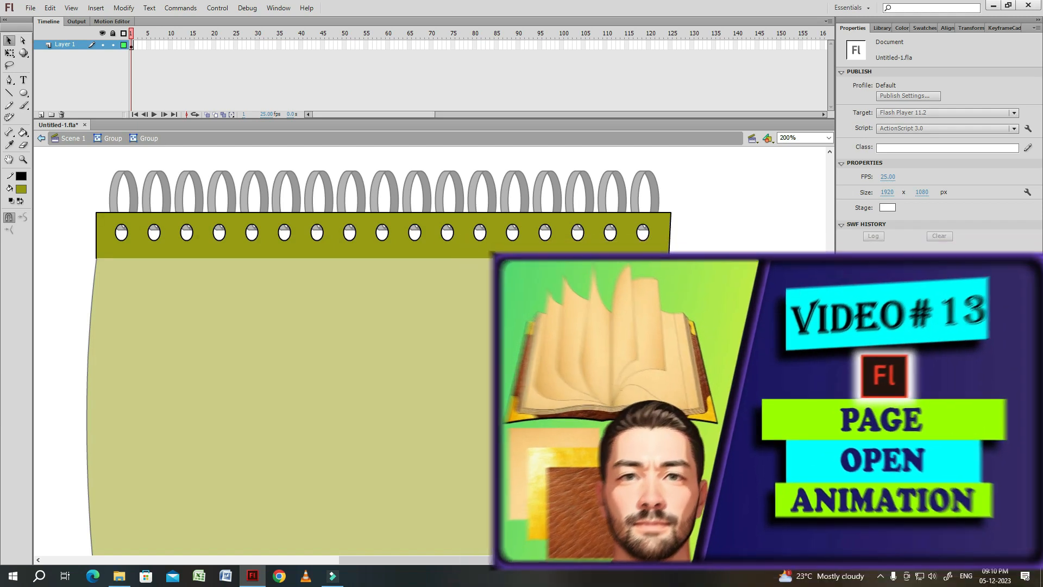
pyautogui.doubleClick(684, 270)
pyautogui.doubleClick(684, 271)
# Try scaling the page to 101%.
pyautogui.click(666, 271)
pyautogui.hotkey('ctrl', 'alt', 's')
pyautogui.write('101')
pyautogui.press('Return')
pyautogui.hotkey('ctrl', 'z')
# Try adding a stroke along the seam between strip and page with the Ink Bottle tool.
pyautogui.hotkey('ctrl', '-')
pyautogui.hotkey('ctrl', '-')
pyautogui.click(533, 304)
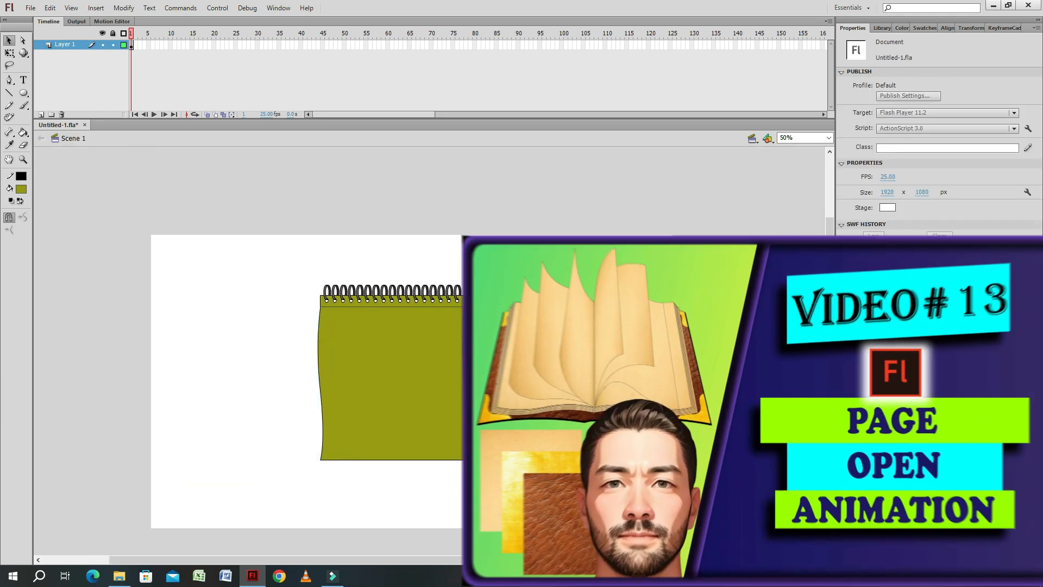
pyautogui.click(444, 299)
pyautogui.hotkey('ctrl', '=')
pyautogui.hotkey('ctrl', '=')
pyautogui.doubleClick(456, 387)
pyautogui.doubleClick(450, 390)
pyautogui.press('s')
pyautogui.click(449, 390)
pyautogui.press('v')
pyautogui.click(446, 396)
pyautogui.doubleClick(427, 419)
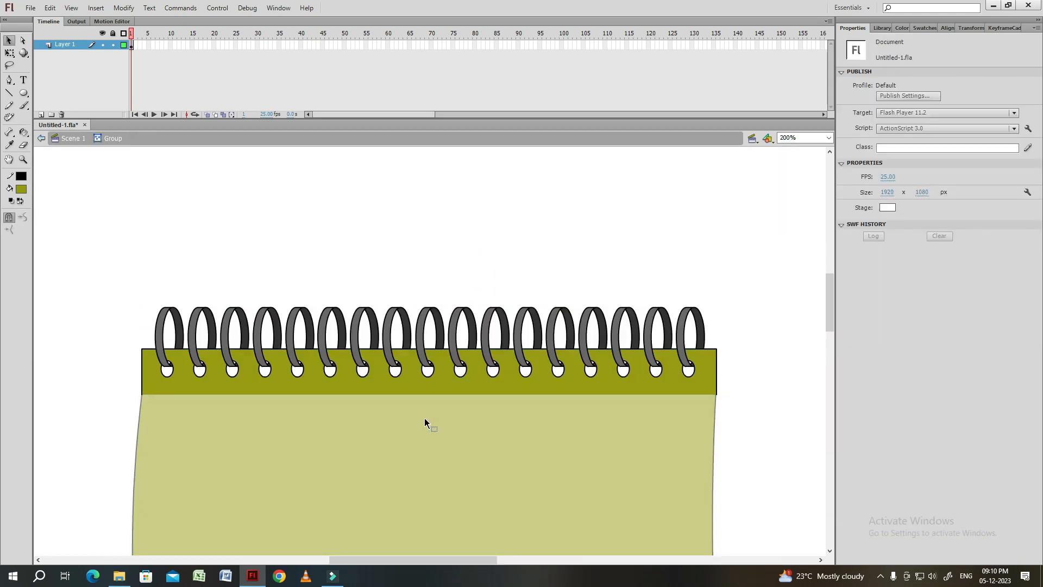
# Undo the last edits made at the seam between strip and page.
pyautogui.hotkey('ctrl', 'z')
pyautogui.hotkey('ctrl', 'z')
pyautogui.hotkey('ctrl', 'z')
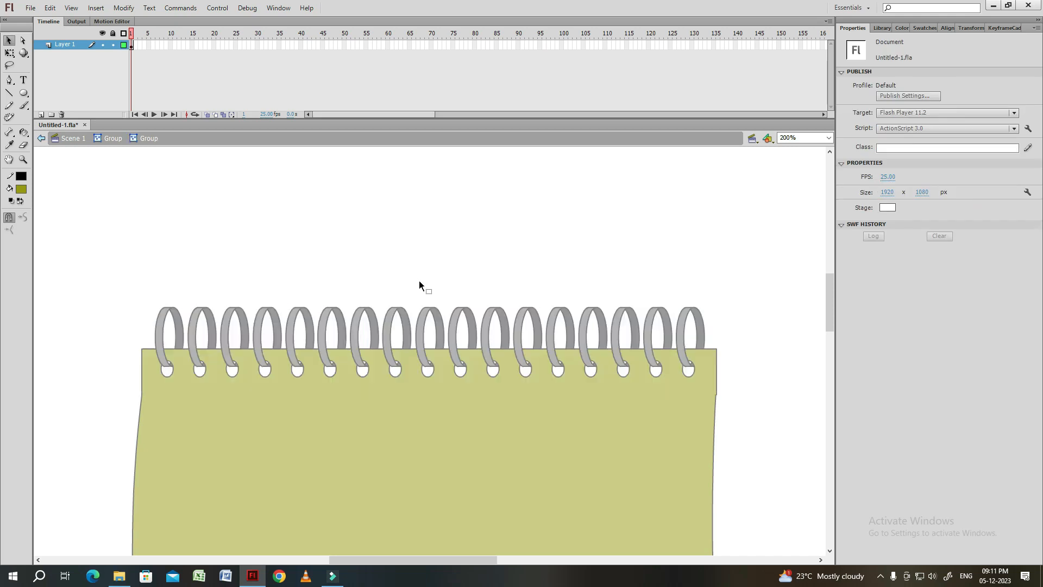
# Set the stroke thickness of the line between the strip and the page to 5.
pyautogui.moveTo(887, 146); pyautogui.dragTo(882, 146)
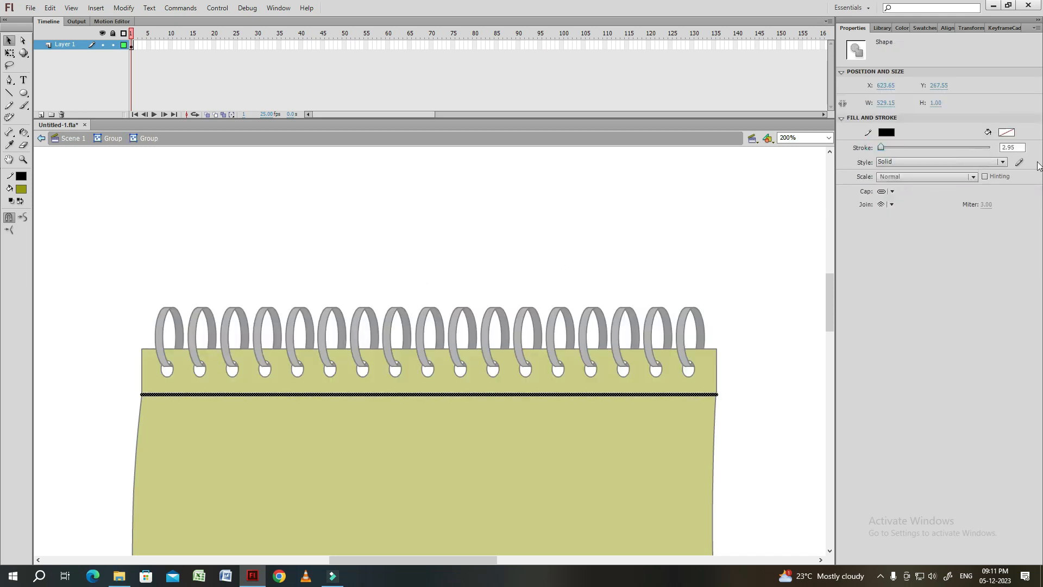
pyautogui.write('5')
pyautogui.click(872, 340)
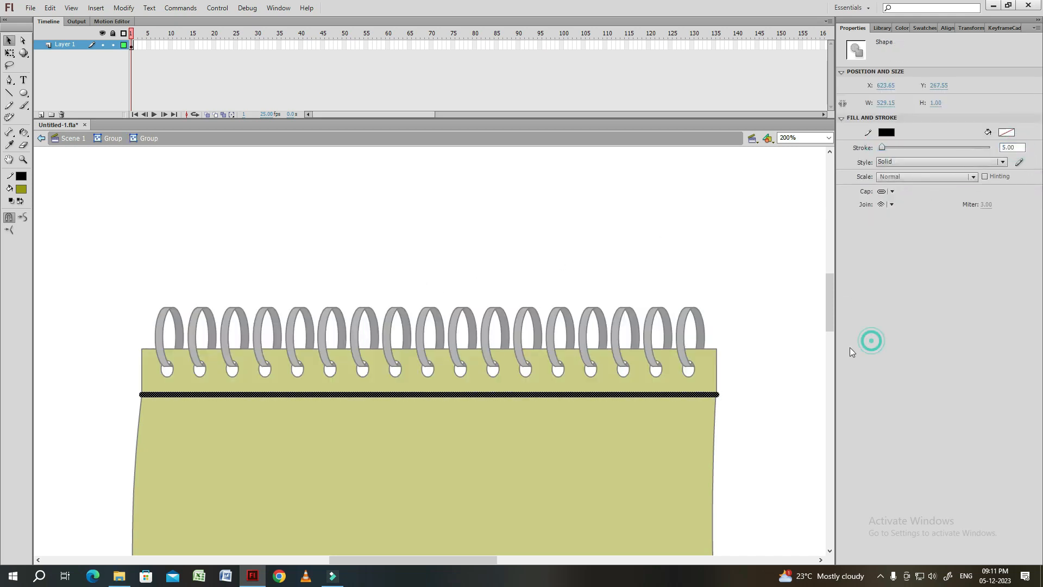
pyautogui.click(730, 403)
# Change the seam line's stroke style to dotted.
pyautogui.click(715, 394)
pyautogui.click(916, 161)
pyautogui.click(915, 205)
pyautogui.click(748, 340)
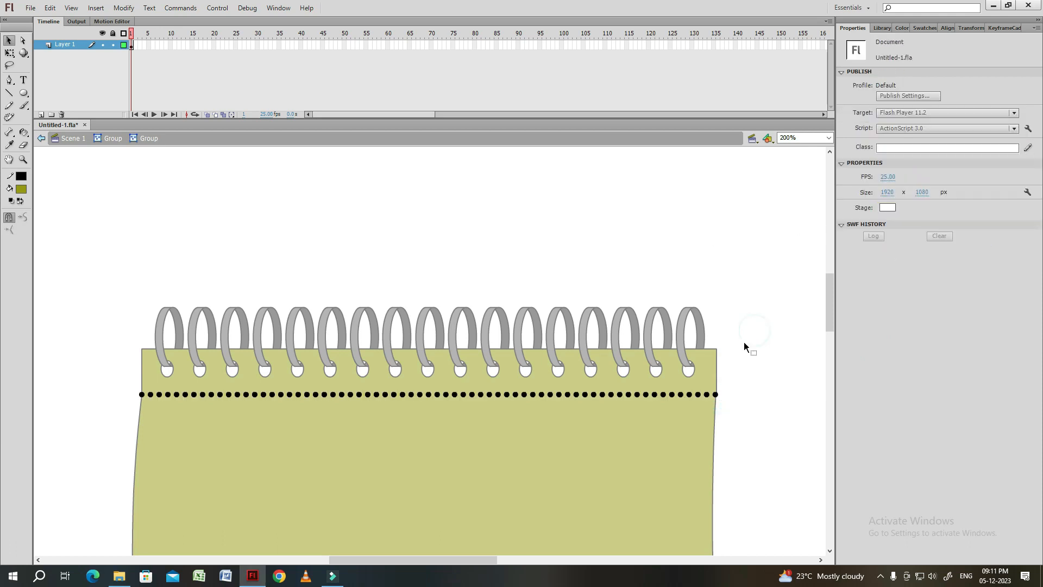
# Leave group editing and examine the dotted tear line where it meets the notepad's edge.
pyautogui.doubleClick(749, 379)
pyautogui.hotkey('ctrl', '-')
pyautogui.hotkey('ctrl', '-')
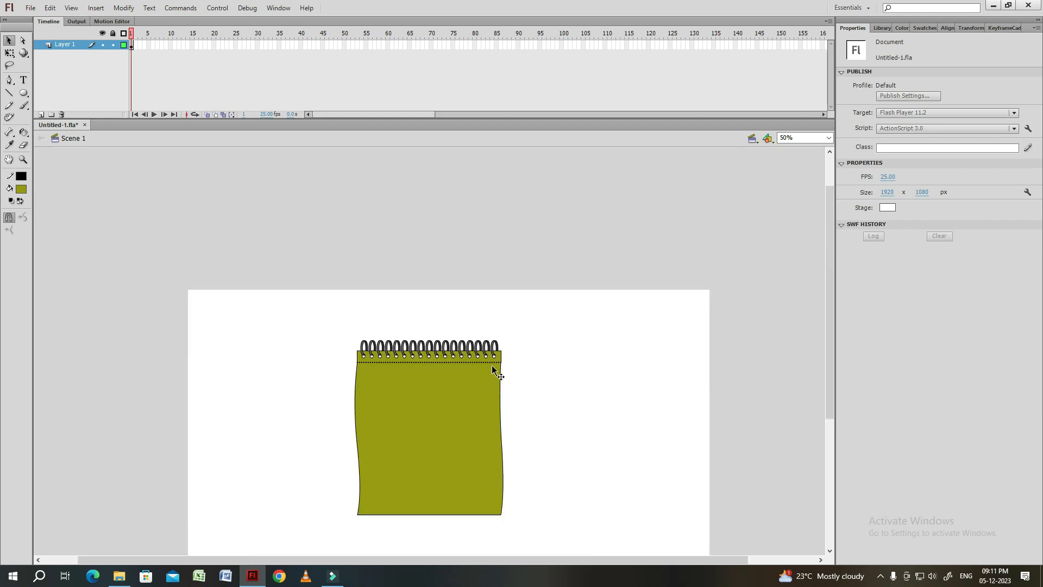
pyautogui.hotkey('ctrl', '=')
pyautogui.click(513, 383)
pyautogui.hotkey('ctrl', '=')
pyautogui.scroll(5, 754, 302)
# Shorten the dotted tear line slightly at both ends with Free Transform so it stays within the strip's edges.
pyautogui.doubleClick(725, 275)
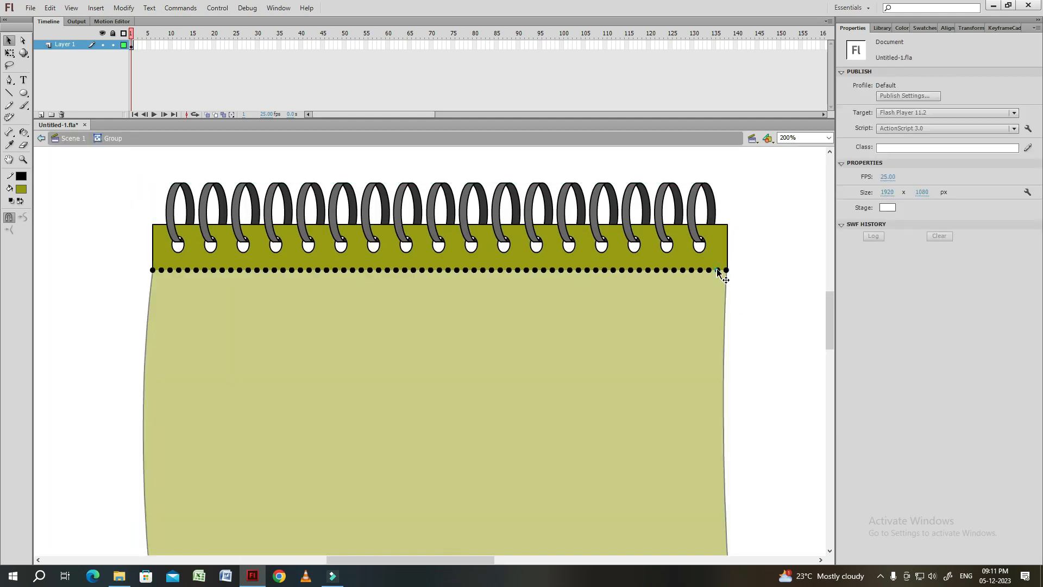
pyautogui.click(725, 272)
pyautogui.press('q')
pyautogui.hotkey('ctrl', '=')
pyautogui.moveTo(718, 331); pyautogui.dragTo(464, 267)
pyautogui.moveTo(761, 286); pyautogui.dragTo(755, 287)
pyautogui.moveTo(305, 322); pyautogui.dragTo(702, 319)
pyautogui.moveTo(554, 317); pyautogui.dragTo(712, 317)
pyautogui.moveTo(154, 281); pyautogui.dragTo(162, 282)
# Return to the main scene, select the whole notepad and save the document.
pyautogui.doubleClick(112, 312)
pyautogui.hotkey('ctrl', 'a')
pyautogui.hotkey('ctrl', '-')
pyautogui.hotkey('ctrl', '-')
pyautogui.hotkey('ctrl', '-')
pyautogui.press('v')
pyautogui.hotkey('ctrl', 's')
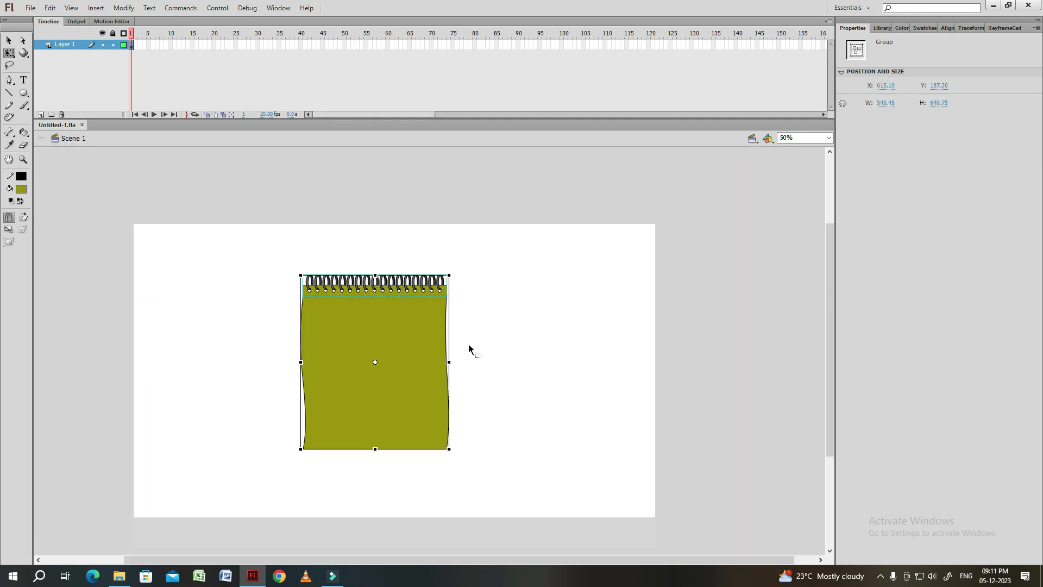
pyautogui.click(487, 345)
pyautogui.moveTo(415, 347); pyautogui.dragTo(469, 370)
pyautogui.hotkey('ctrl', 'z')
pyautogui.moveTo(432, 279); pyautogui.dragTo(228, 532)
pyautogui.hotkey('ctrl', 'z')
# Convert the notepad group into a symbol.
pyautogui.press('F8')
pyautogui.click(588, 119)
pyautogui.click(507, 319)
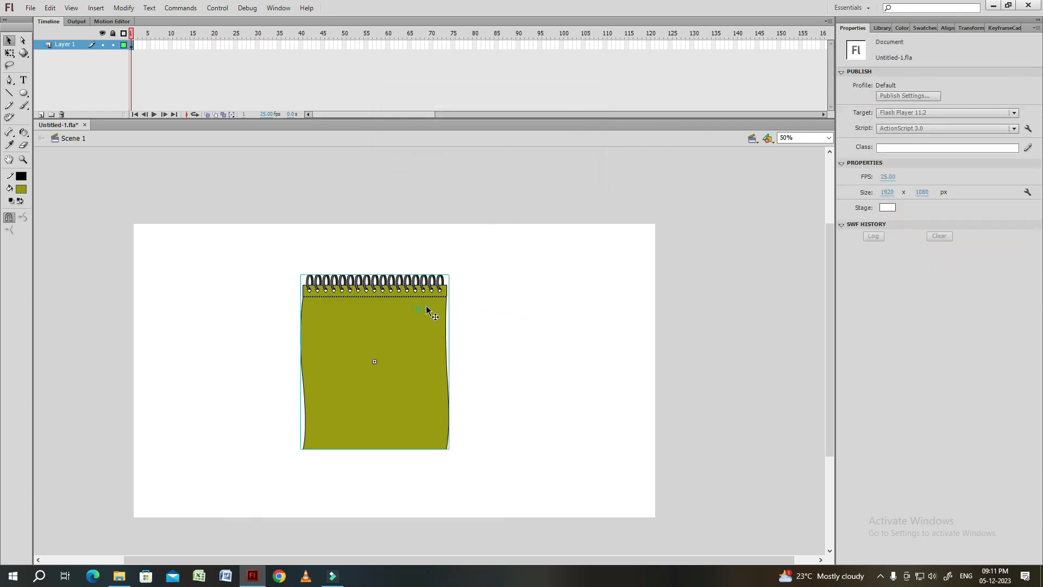
# Extend the scene's layer and the layer inside the notepad symbol to frame 100.
pyautogui.click(418, 308)
pyautogui.click(562, 45)
pyautogui.press('F5')
pyautogui.doubleClick(424, 310)
pyautogui.click(561, 46)
pyautogui.press('F5')
# Distribute the strip and page groups inside the symbol to separate layers and return to frame 1.
pyautogui.click(428, 303)
pyautogui.rightClick(375, 320)
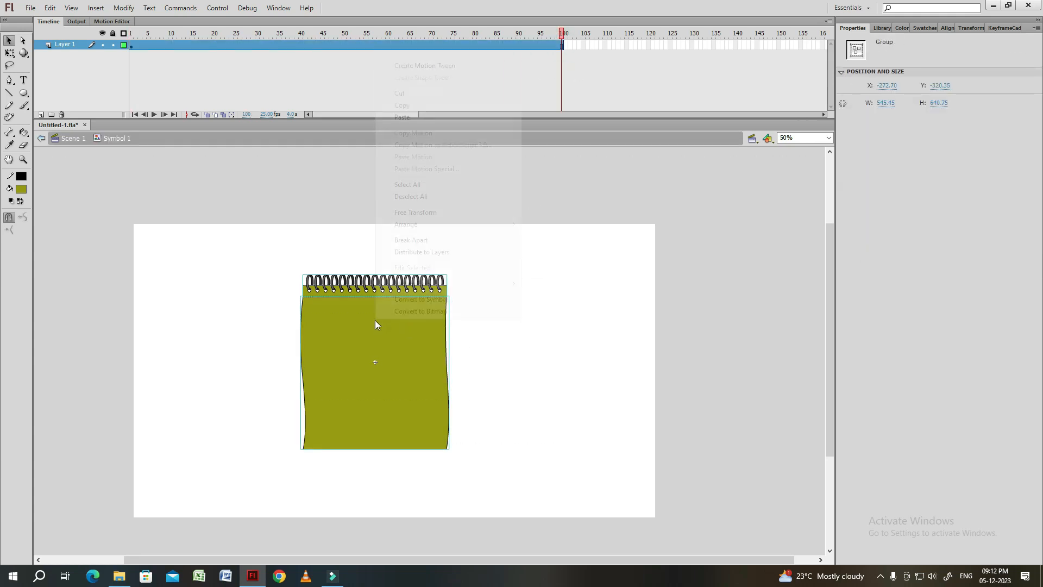
pyautogui.click(400, 255)
pyautogui.click(132, 33)
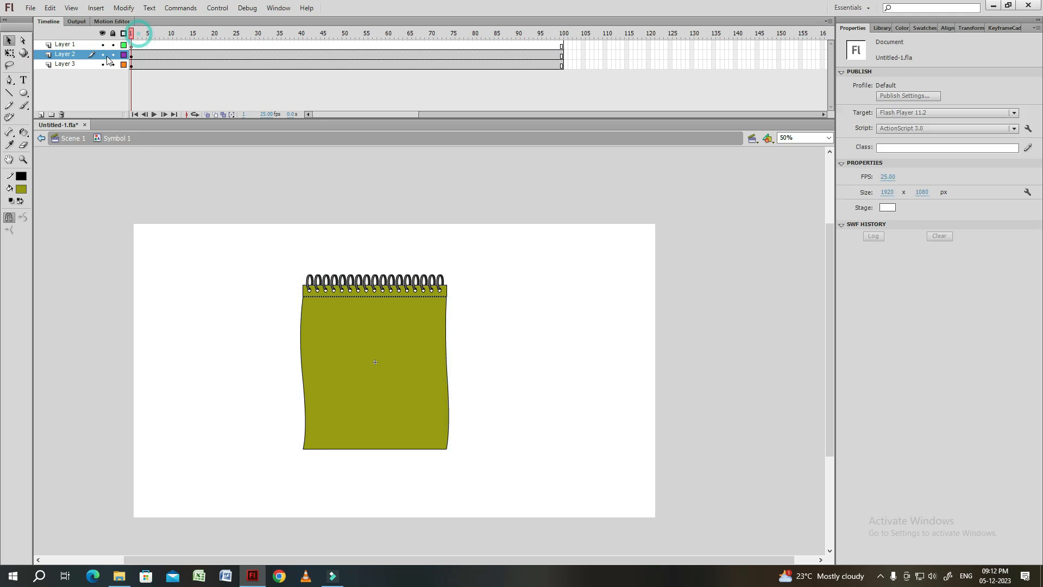
# Move Layer 2, which holds the ringed strip, above Layer 1 inside the symbol.
pyautogui.click(103, 55)
pyautogui.click(103, 55)
pyautogui.moveTo(68, 54); pyautogui.dragTo(69, 42)
pyautogui.click(132, 65)
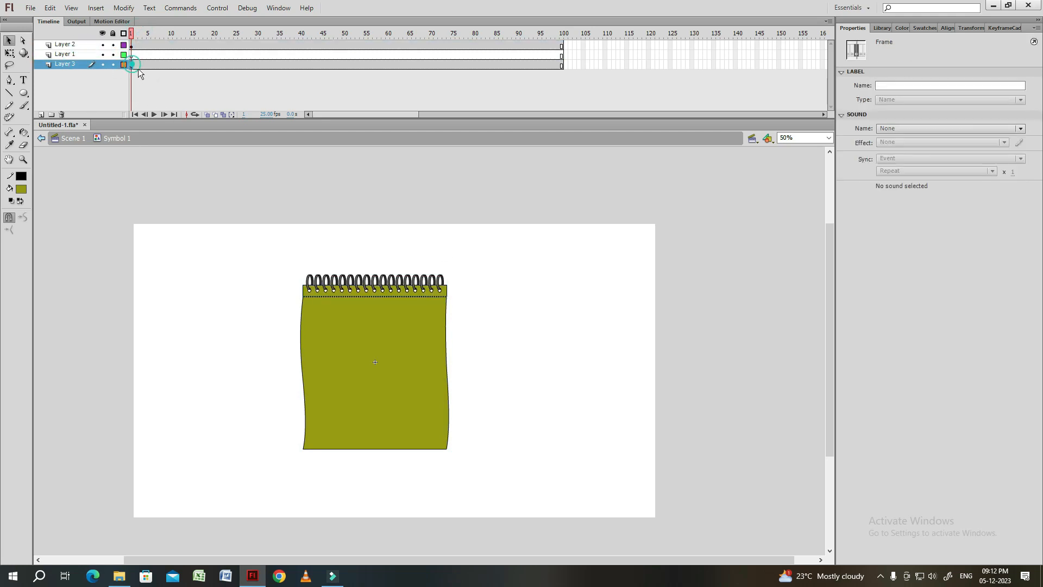
pyautogui.click(501, 285)
pyautogui.click(135, 55)
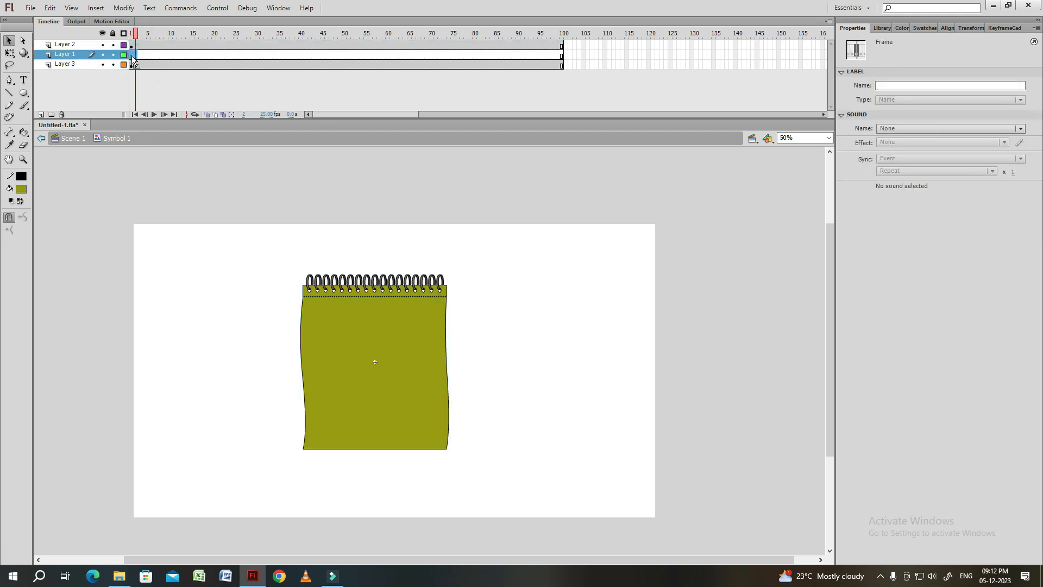
# Save the document with the notepad shown at 100% zoom.
pyautogui.click(471, 357)
pyautogui.click(426, 365)
pyautogui.hotkey('ctrl', '1')
pyautogui.click(638, 320)
pyautogui.moveTo(641, 251); pyautogui.dragTo(587, 295)
pyautogui.hotkey('ctrl', 's')
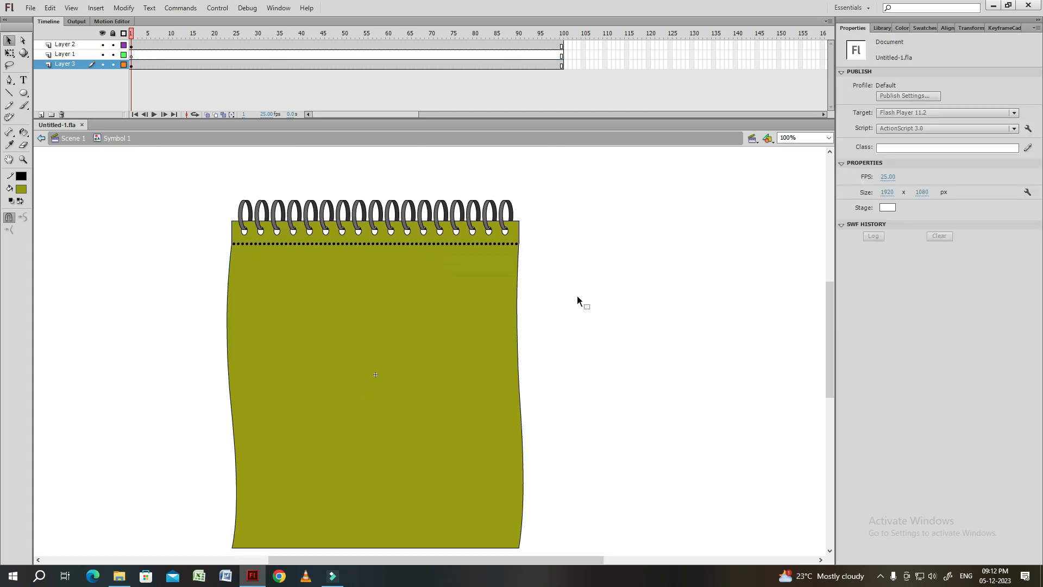
# Open the page group and place a text block on the page with the font size set to 120.
pyautogui.scroll(-1, 578, 343)
pyautogui.doubleClick(513, 331)
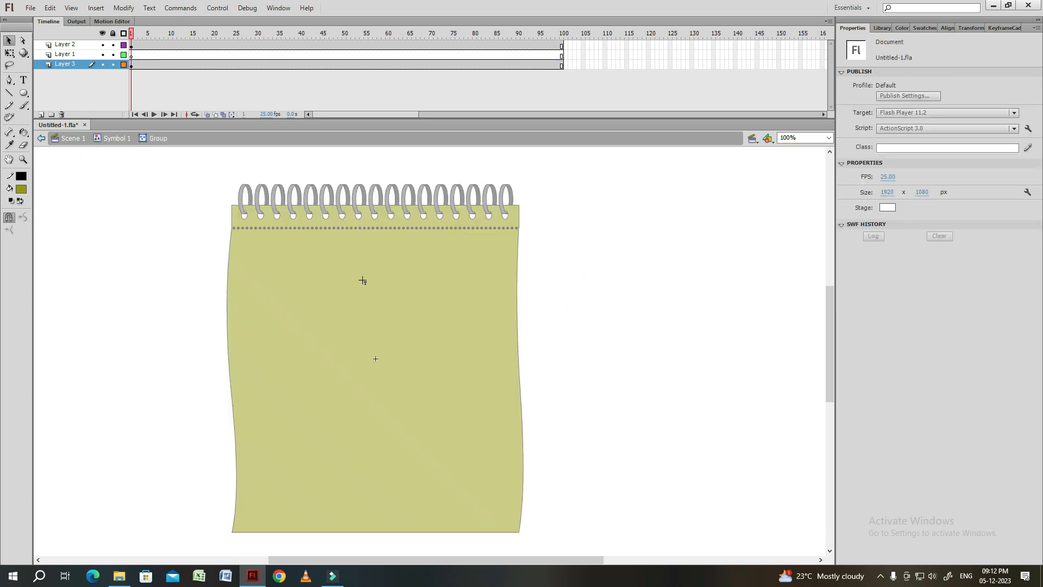
pyautogui.click(23, 80)
pyautogui.click(315, 298)
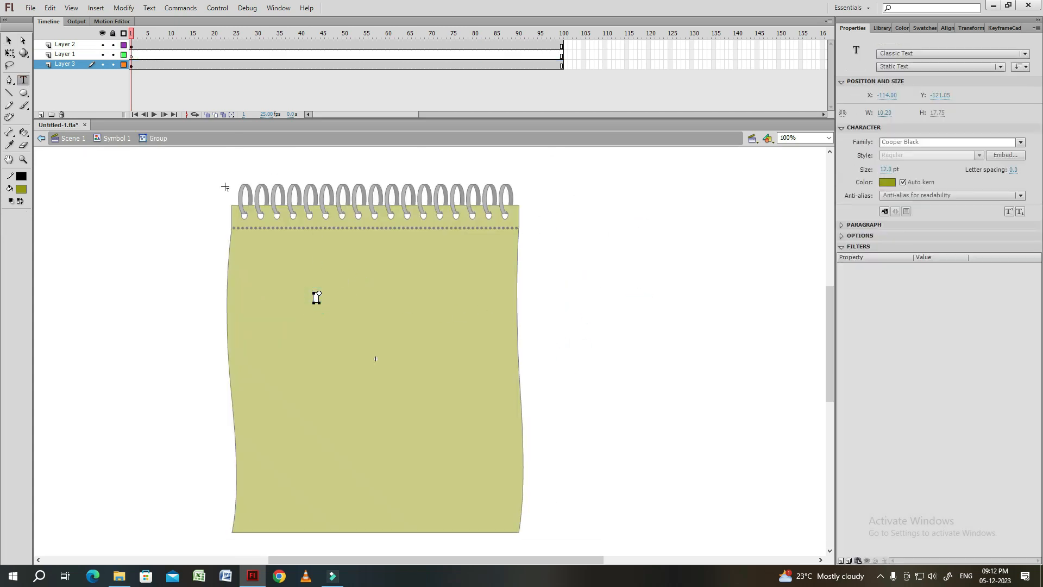
pyautogui.click(150, 7)
pyautogui.moveTo(210, 33)
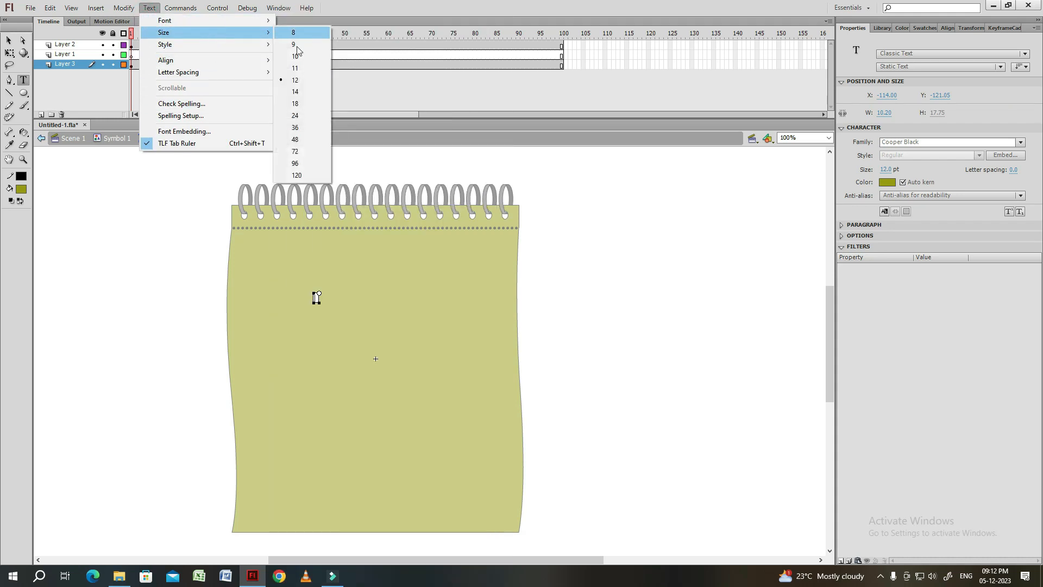
pyautogui.click(297, 175)
# Set the text block's font to Arial Bold.
pyautogui.click(149, 8)
pyautogui.moveTo(261, 20)
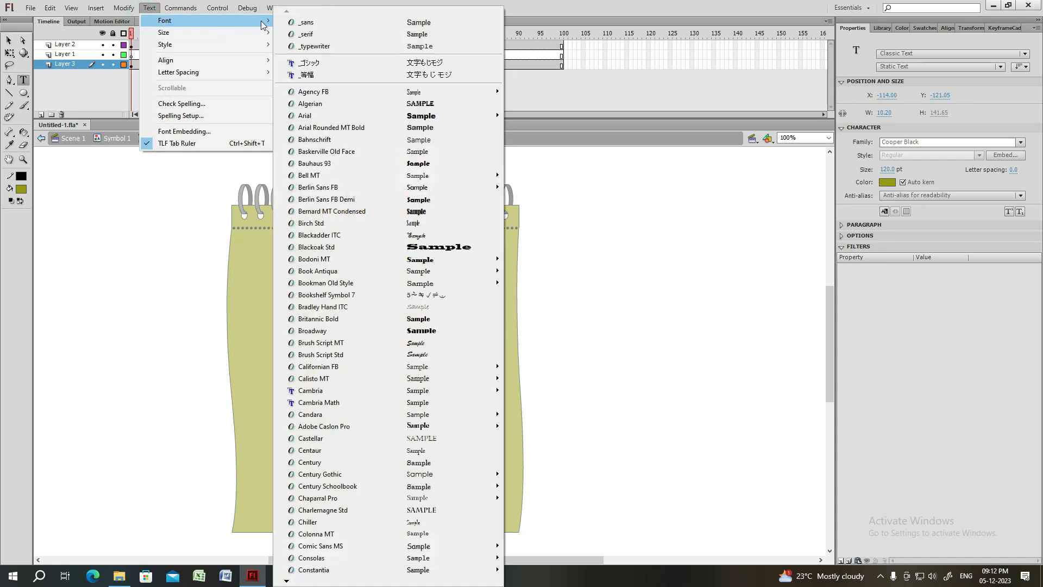
pyautogui.moveTo(413, 116)
pyautogui.click(526, 151)
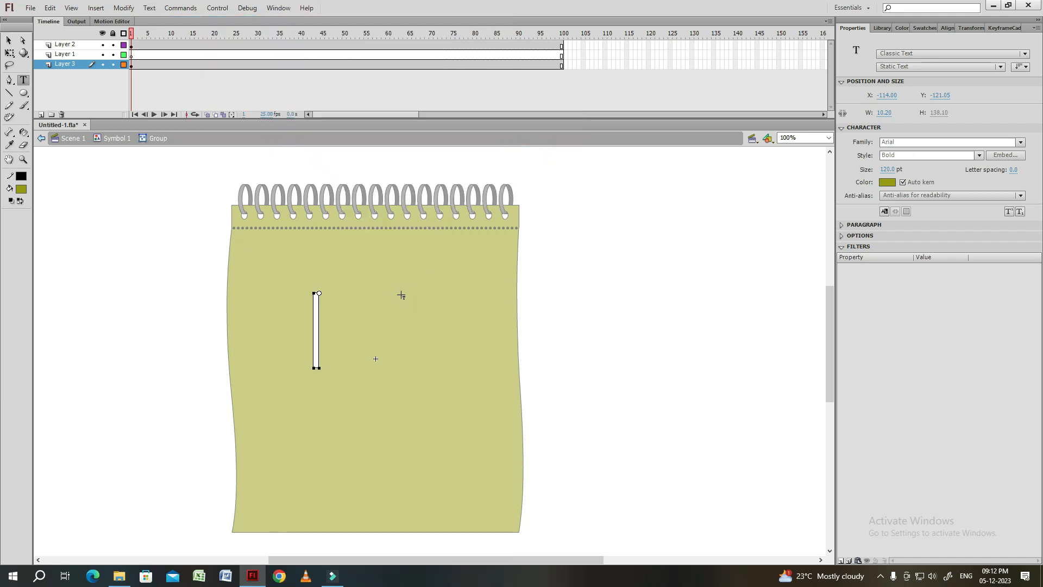
# Enter the date text JAN, 01 and 2024 on three separate lines.
pyautogui.write('JAN')
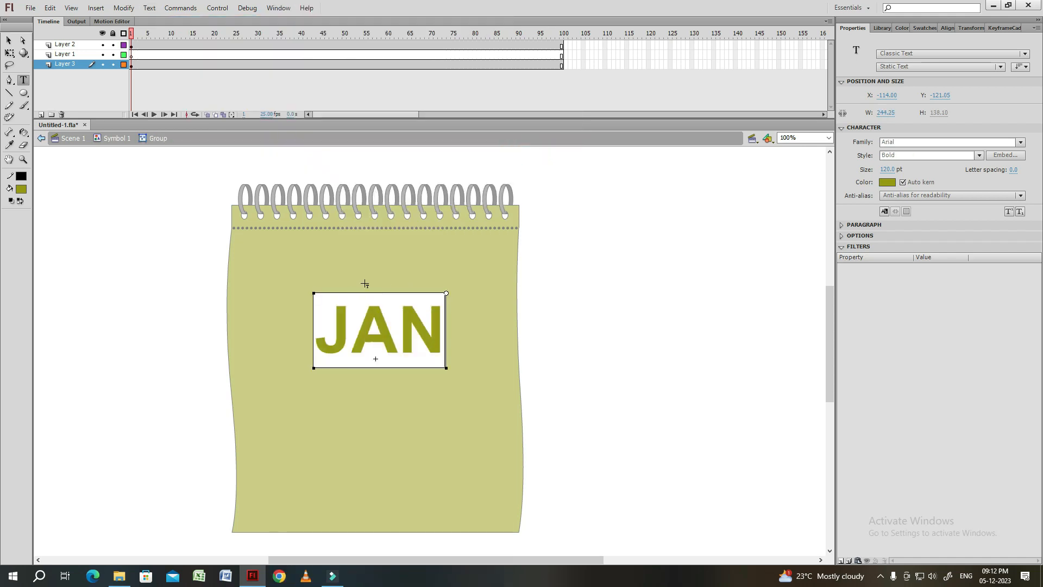
pyautogui.press('Return')
pyautogui.write('01')
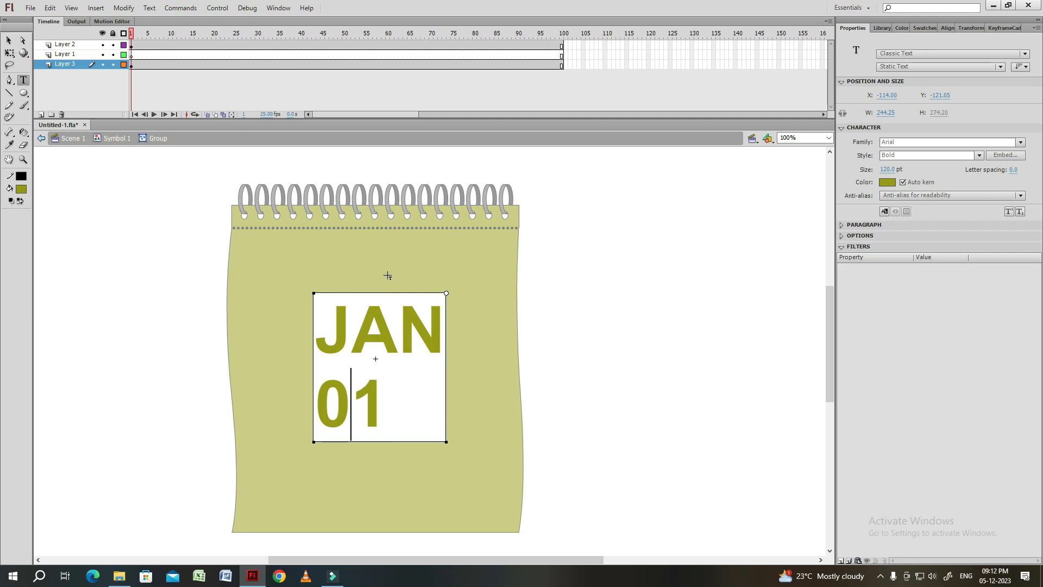
pyautogui.press('Return')
pyautogui.write('2024')
# Move and nudge the date text so it sits centred on the page below the tear line.
pyautogui.click(380, 260)
pyautogui.press('v')
pyautogui.moveTo(436, 350); pyautogui.dragTo(432, 307)
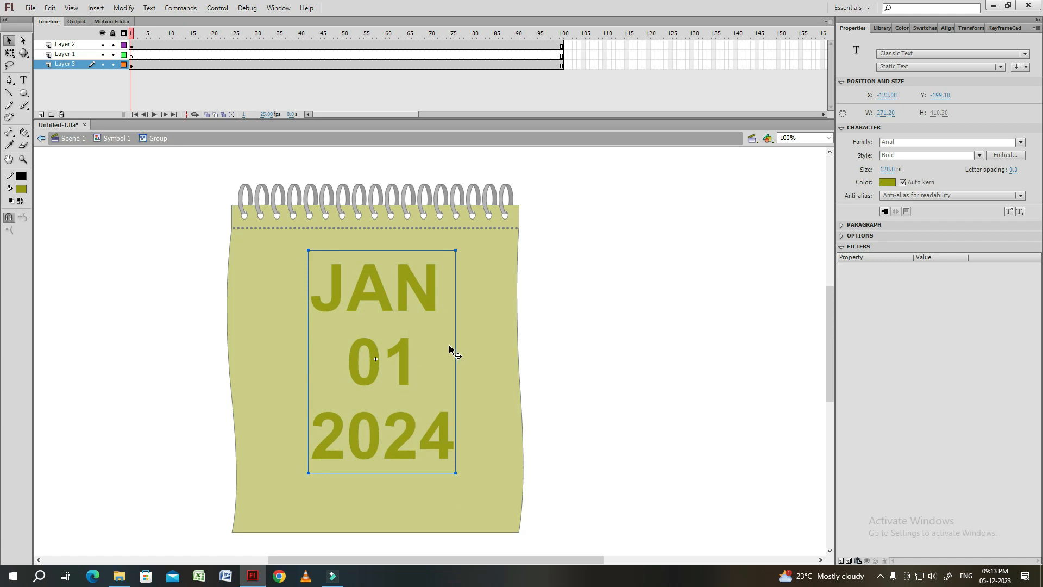
pyautogui.hotkey('shift', 'Down')
pyautogui.hotkey('shift', 'Down')
pyautogui.hotkey('shift', 'Left')
pyautogui.hotkey('shift', 'Down')
pyautogui.hotkey('shift', 'Up')
pyautogui.press('Down')
pyautogui.click(530, 319)
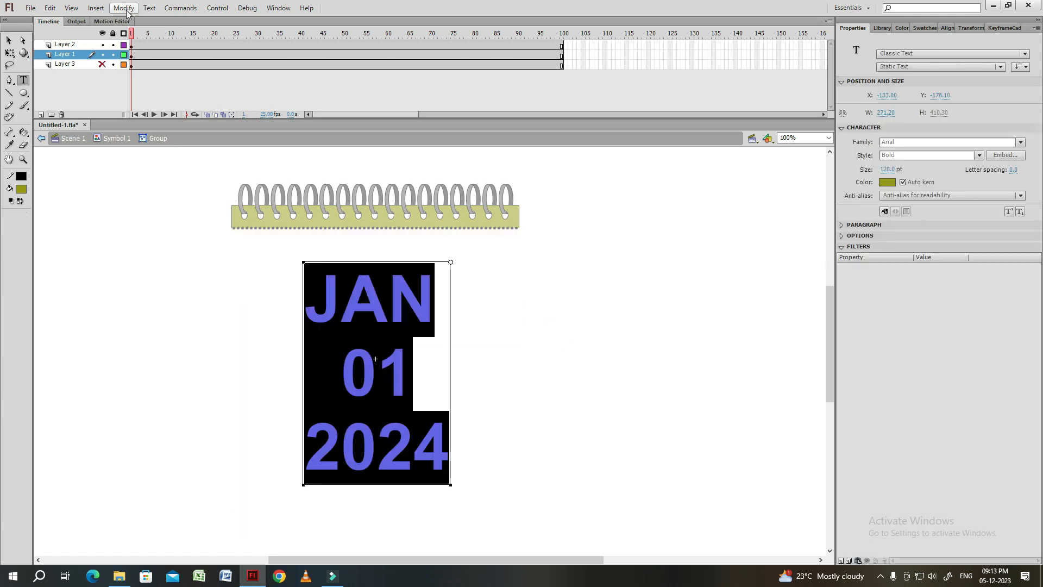
# Change the font of the date text to Algerian.
pyautogui.click(124, 8)
pyautogui.moveTo(148, 8)
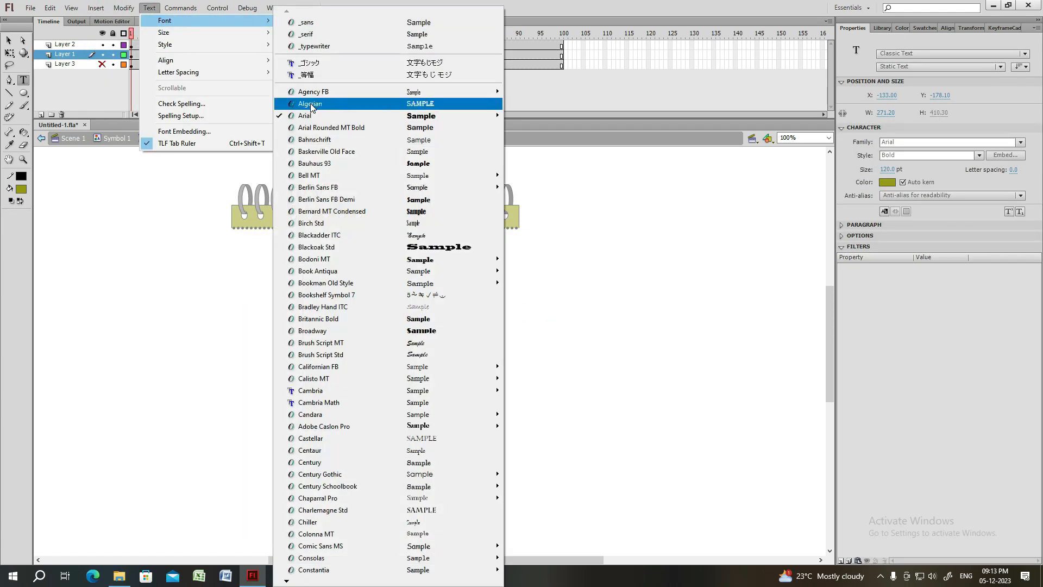
pyautogui.click(311, 103)
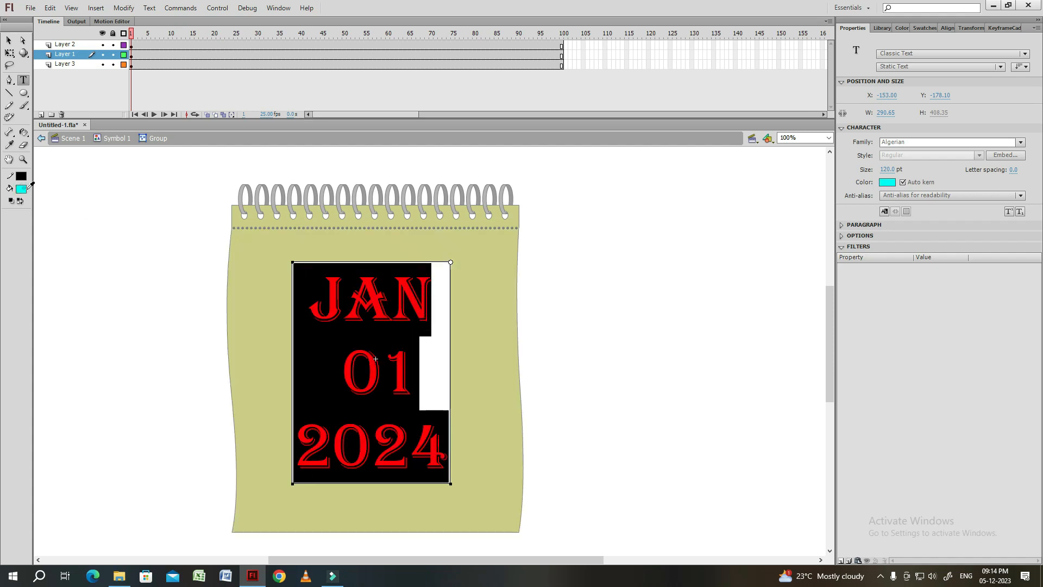
# Color the date text black and leave its group.
pyautogui.click(25, 189)
pyautogui.click(39, 253)
pyautogui.click(561, 291)
pyautogui.press('v')
pyautogui.doubleClick(549, 299)
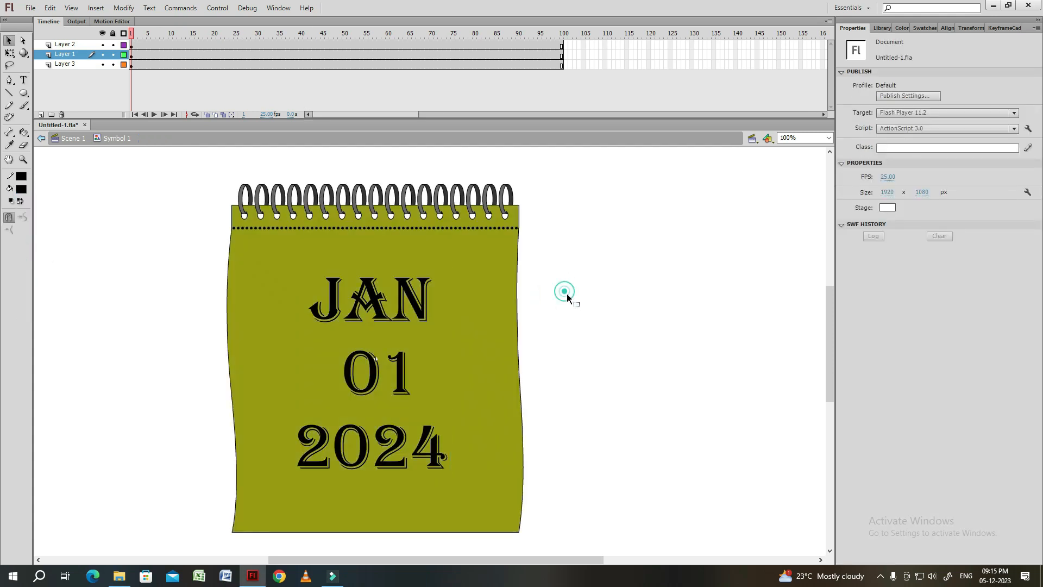
# Select the page on Layer 3 and lock Layer 1 and Layer 2.
pyautogui.hotkey('ctrl', '-')
pyautogui.moveTo(571, 337); pyautogui.dragTo(500, 322)
pyautogui.click(413, 363)
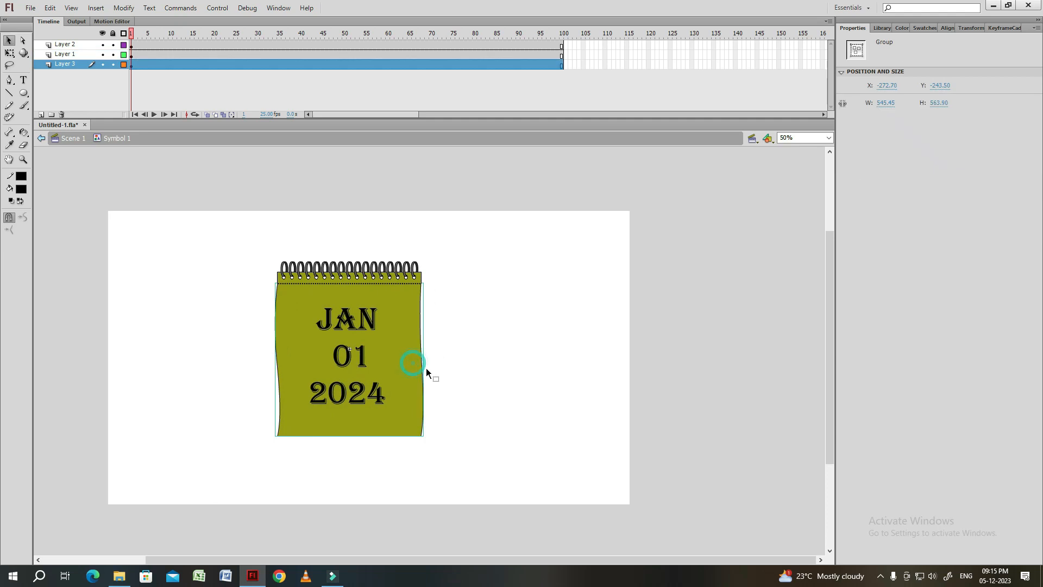
pyautogui.hotkey('ctrl', '=')
pyautogui.click(219, 383)
pyautogui.moveTo(223, 384); pyautogui.dragTo(224, 379)
pyautogui.click(299, 314)
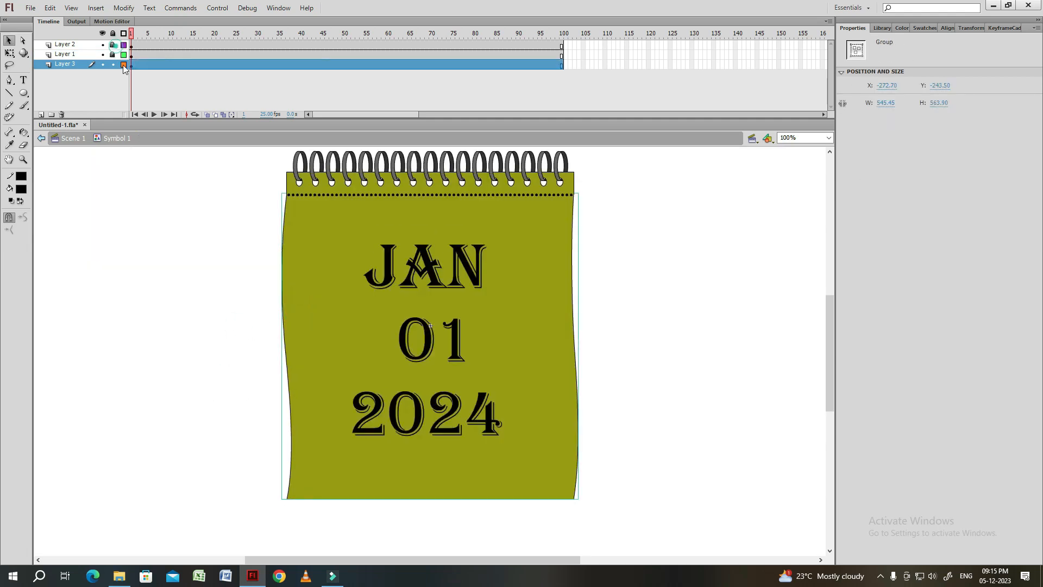
# Reshape the page's side edges and shift its bottom corners to the left so the lower part of the sheet curls.
pyautogui.doubleClick(314, 287)
pyautogui.moveTo(283, 291); pyautogui.dragTo(290, 294)
pyautogui.click(256, 385)
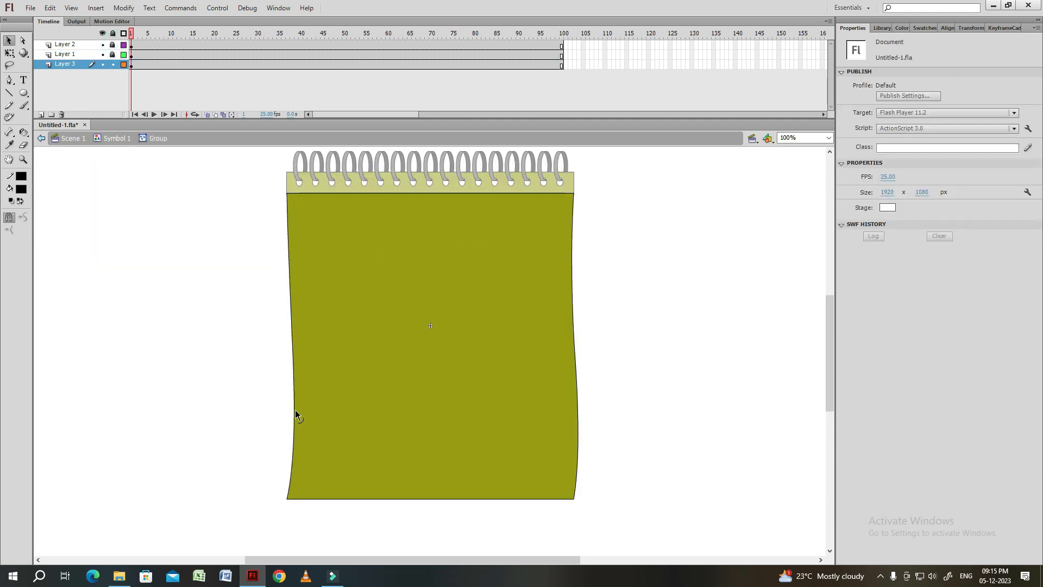
pyautogui.moveTo(294, 411); pyautogui.dragTo(289, 422)
pyautogui.moveTo(287, 499); pyautogui.dragTo(280, 499)
pyautogui.moveTo(287, 456); pyautogui.dragTo(287, 466)
pyautogui.moveTo(576, 504); pyautogui.dragTo(571, 498)
pyautogui.moveTo(578, 454); pyautogui.dragTo(585, 461)
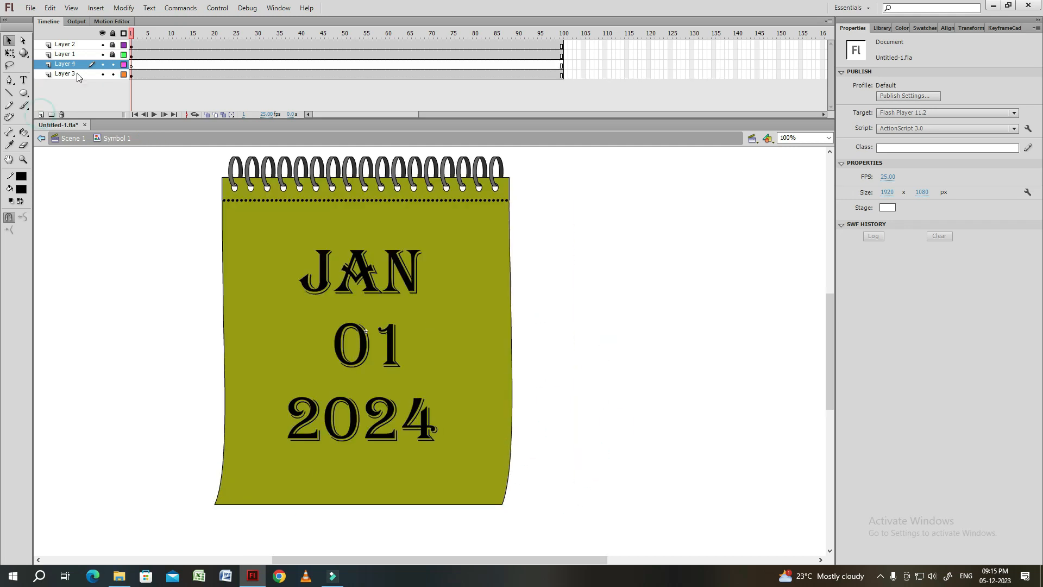
# Put the new Layer 4 beneath Layer 3 and paste a copy of the page into it in place.
pyautogui.moveTo(77, 65); pyautogui.dragTo(77, 79)
pyautogui.click(132, 66)
pyautogui.click(132, 76)
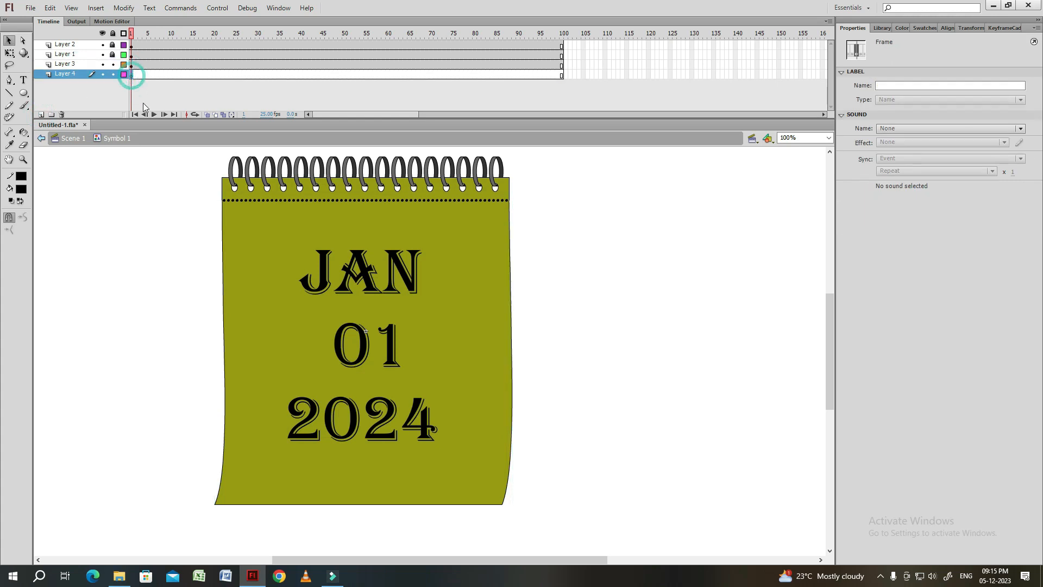
pyautogui.click(166, 149)
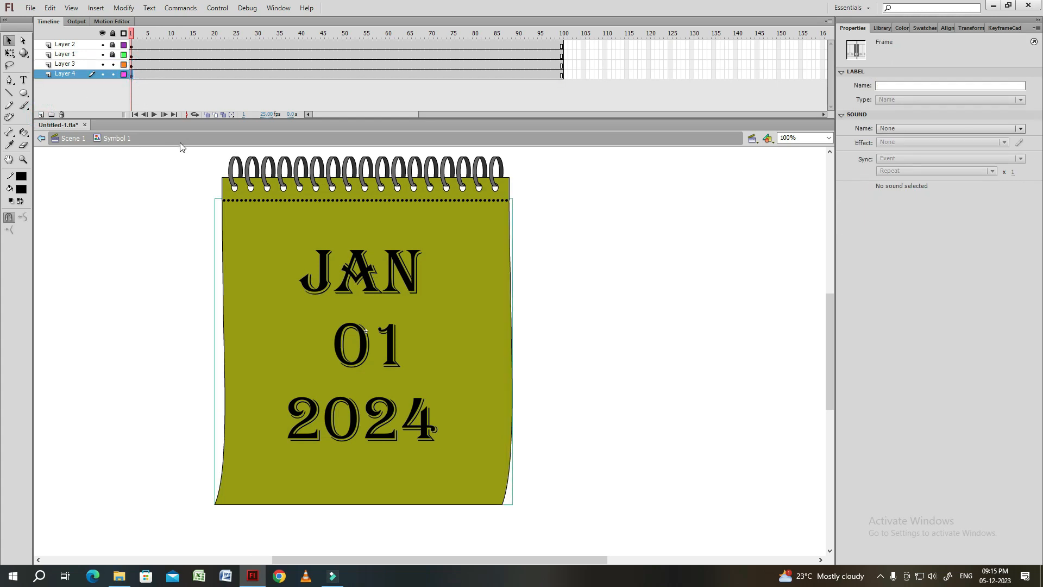
pyautogui.click(559, 251)
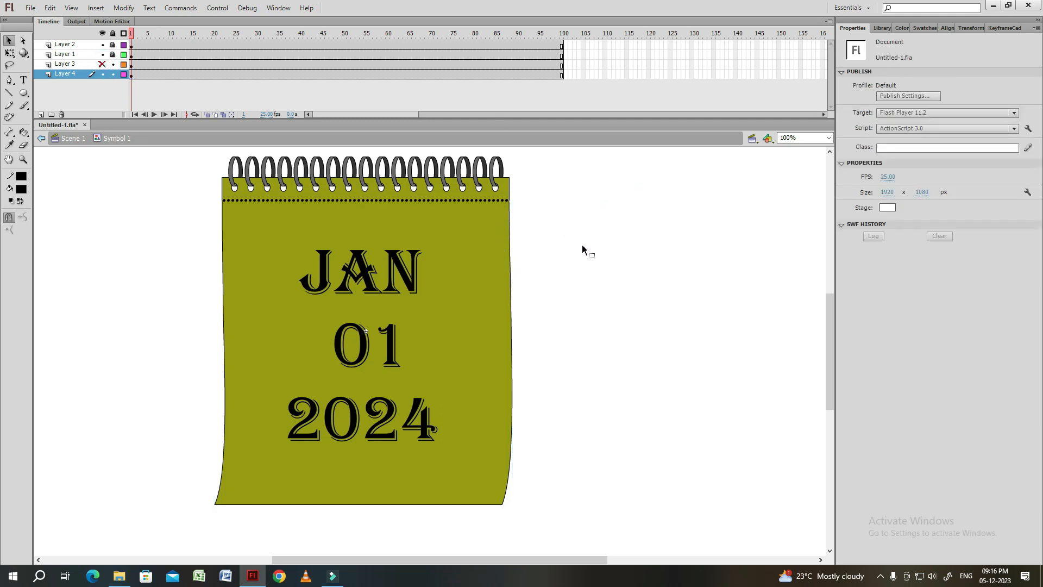
# Copy the binding strip into Layer 4, group it with the page copy and offset the group behind the front page.
pyautogui.doubleClick(512, 196)
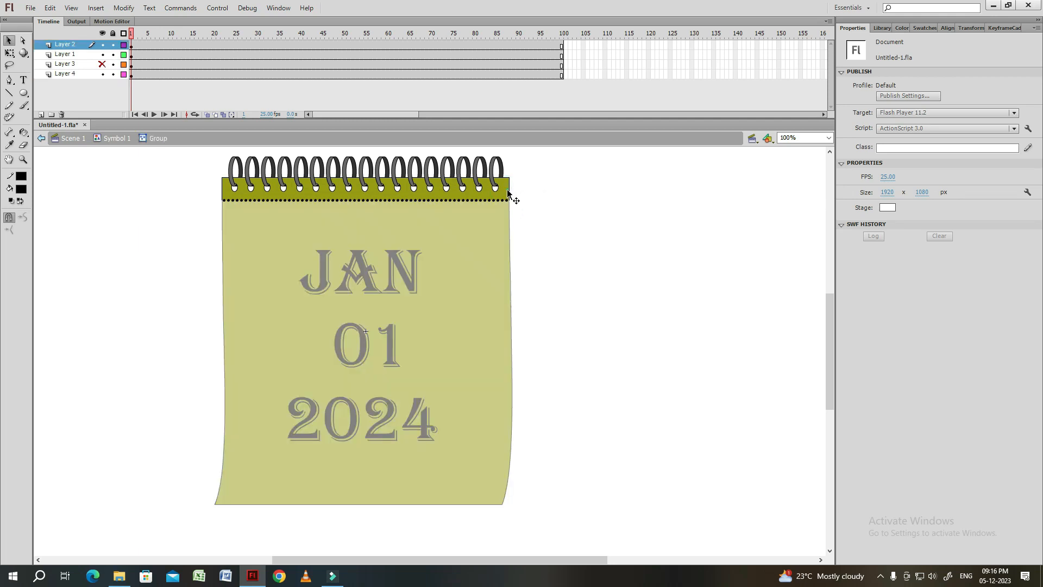
pyautogui.doubleClick(542, 215)
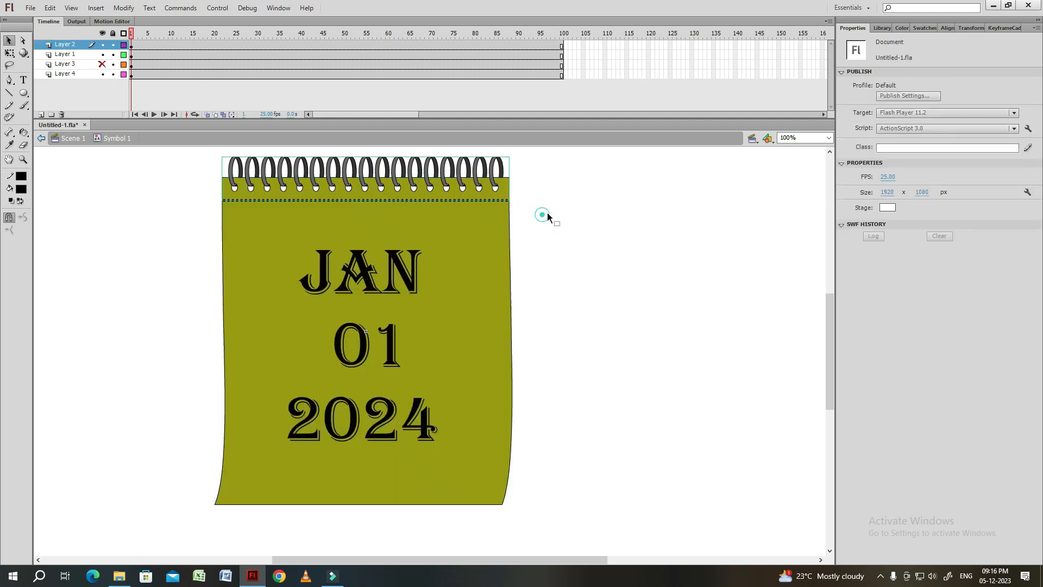
pyautogui.click(267, 205)
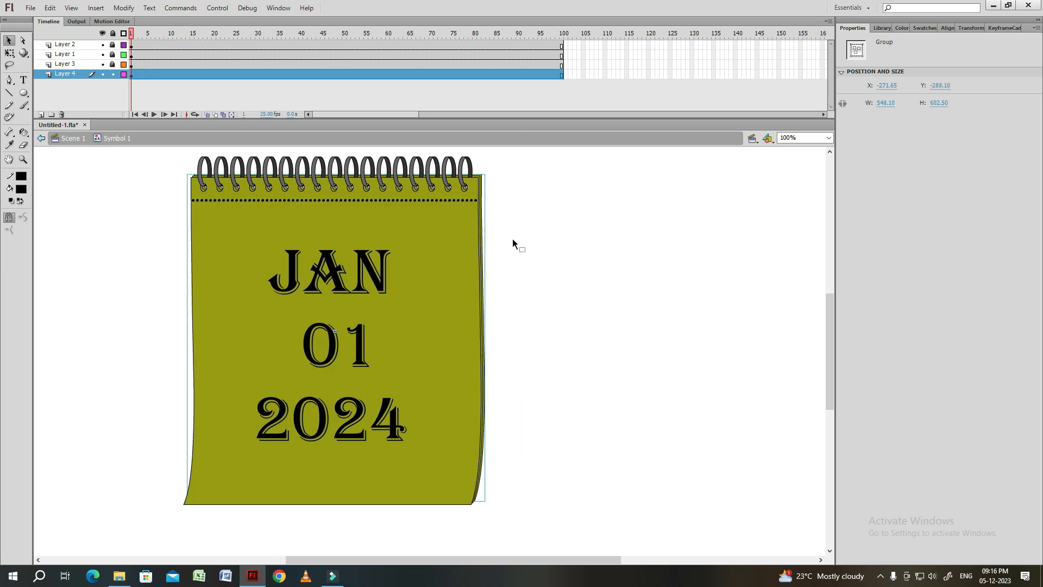
# Duplicate the offset sheet several times on Layer 4 to build a stack of pages behind the front page.
pyautogui.click(503, 238)
pyautogui.click(480, 177)
pyautogui.hotkey('ctrl', '=')
pyautogui.moveTo(767, 193); pyautogui.dragTo(570, 304)
pyautogui.click(567, 162)
pyautogui.click(522, 236)
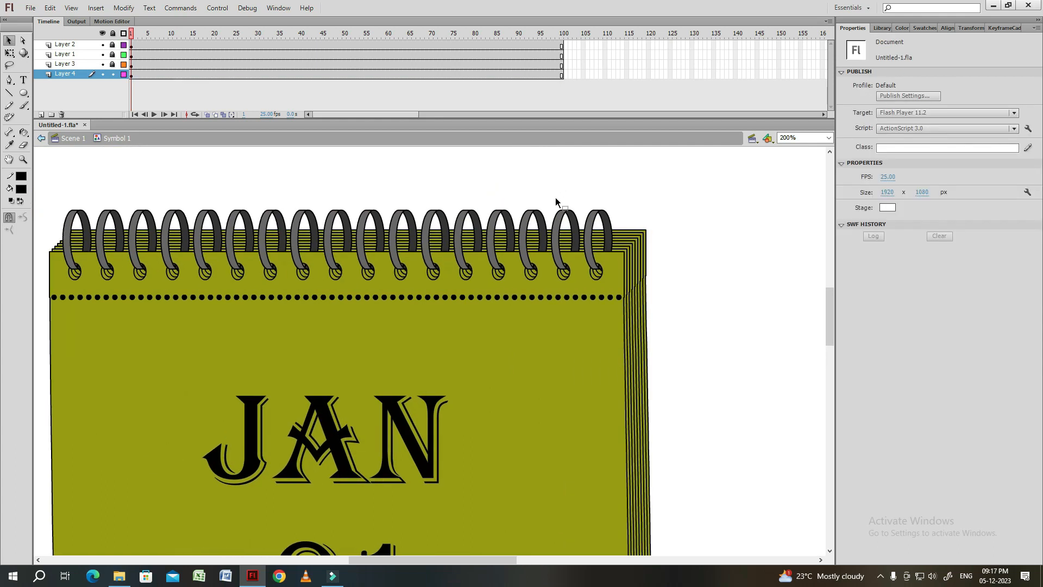
# Delete the rearmost sheets from the page stack to make it thinner.
pyautogui.moveTo(657, 233); pyautogui.dragTo(643, 256)
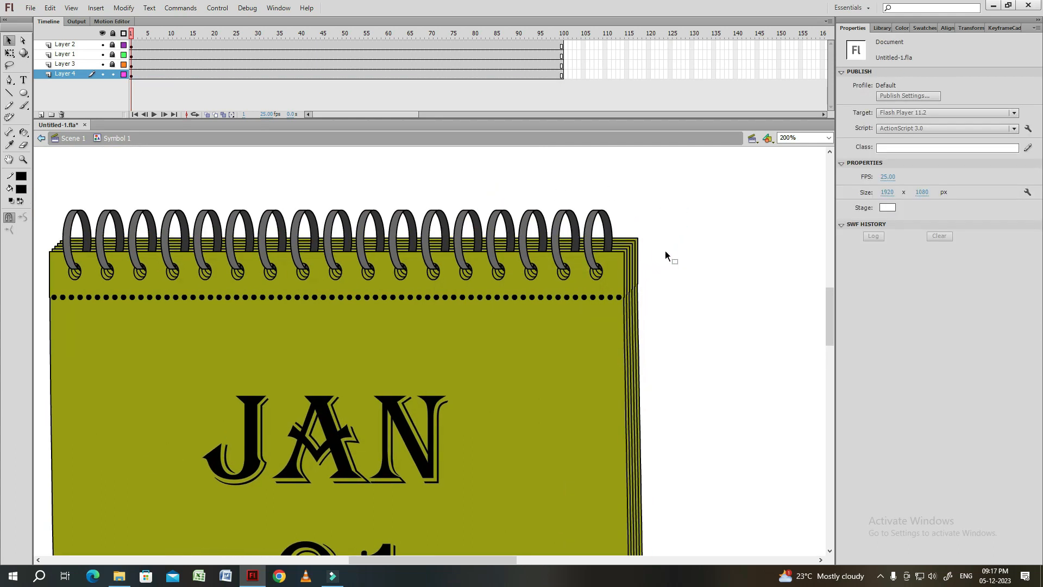
pyautogui.click(625, 245)
pyautogui.click(610, 235)
# Cut the rear halves of all the binding rings out of their group and paste them in place on Layer 4.
pyautogui.doubleClick(602, 250)
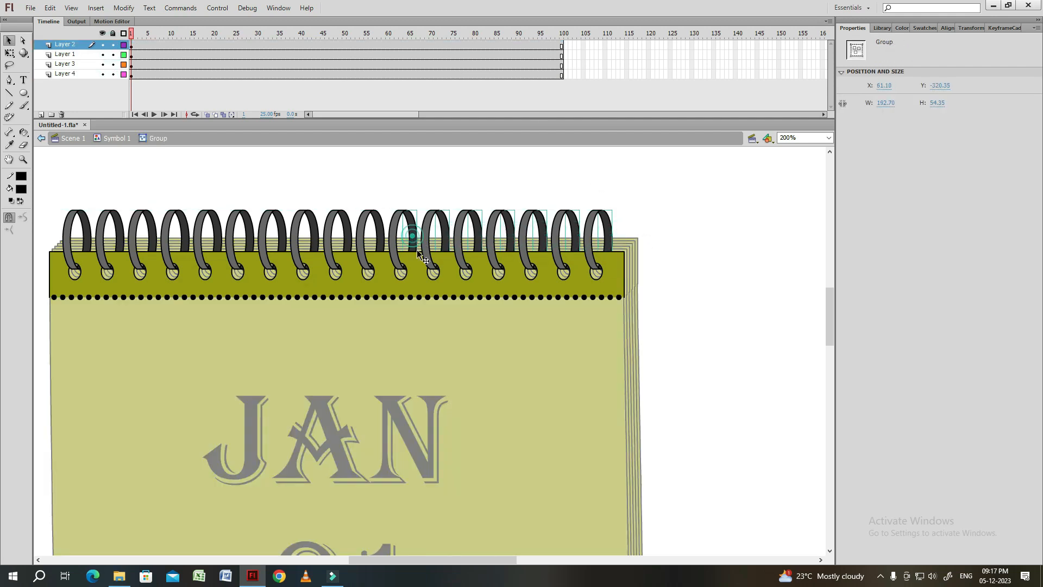
pyautogui.keyDown('shift'); pyautogui.click(282, 237); pyautogui.keyUp('shift')
pyautogui.keyDown('shift'); pyautogui.click(249, 236); pyautogui.keyUp('shift')
pyautogui.keyDown('shift'); pyautogui.click(217, 234); pyautogui.keyUp('shift')
pyautogui.keyDown('shift'); pyautogui.click(185, 233); pyautogui.keyUp('shift')
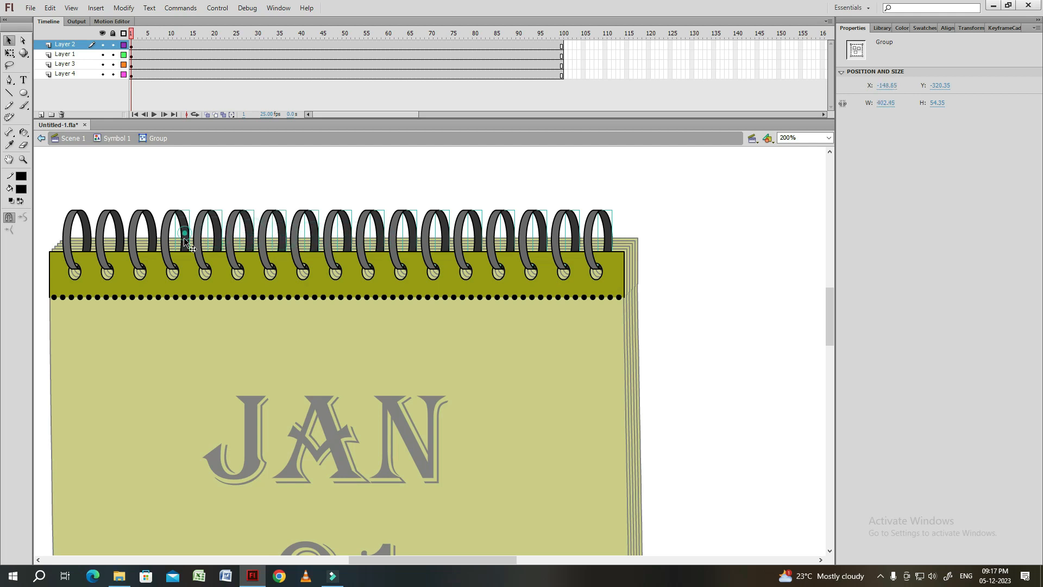
pyautogui.doubleClick(664, 235)
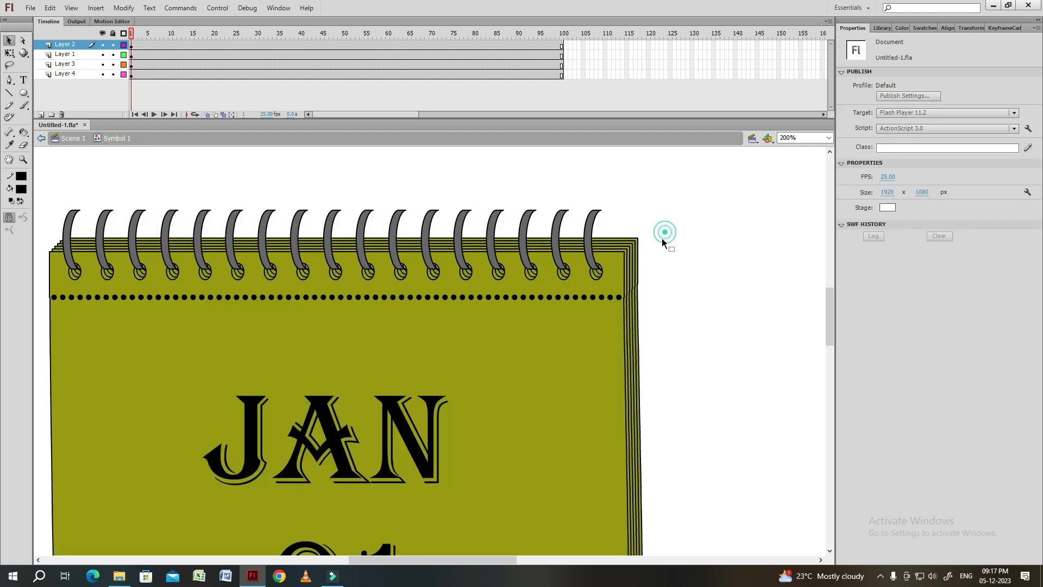
pyautogui.click(644, 244)
pyautogui.click(130, 74)
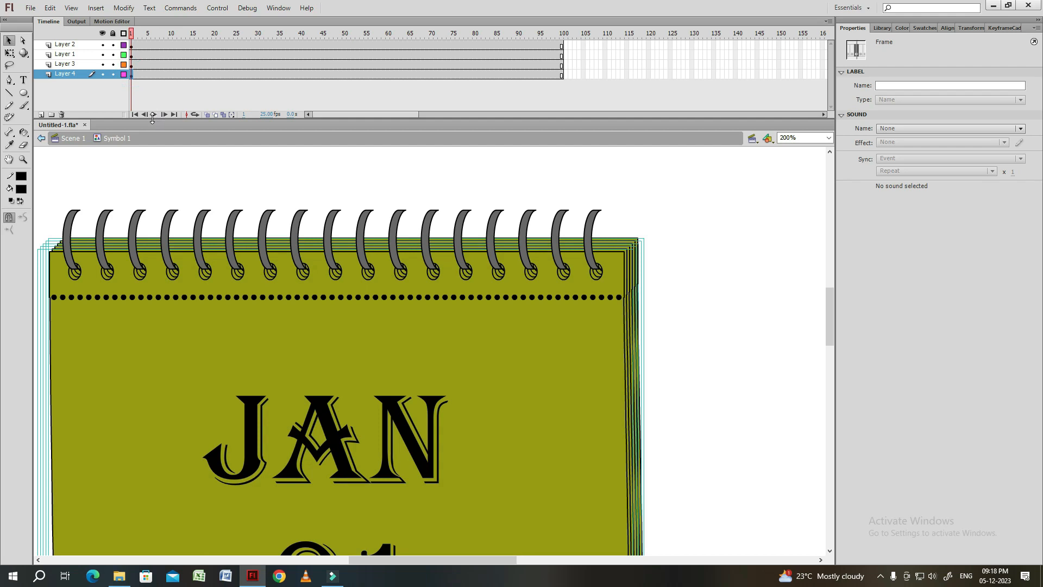
pyautogui.hotkey('ctrl', 'shift', 'v')
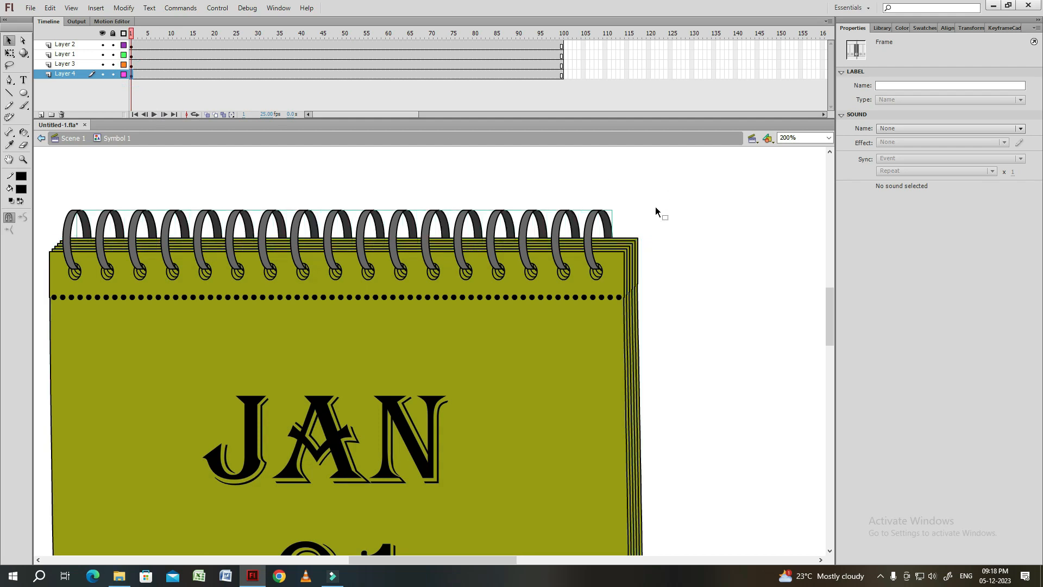
pyautogui.click(644, 253)
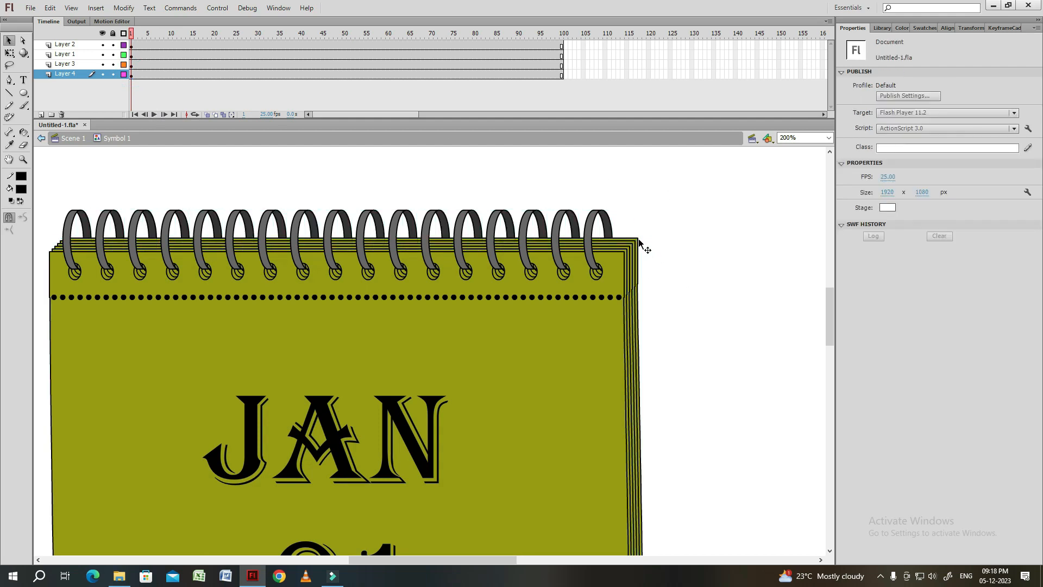
# Examine the upper corner and side edge of the page stack up close and the whole calendar from further out.
pyautogui.doubleClick(638, 239)
pyautogui.click(664, 252)
pyautogui.moveTo(648, 235); pyautogui.dragTo(634, 241)
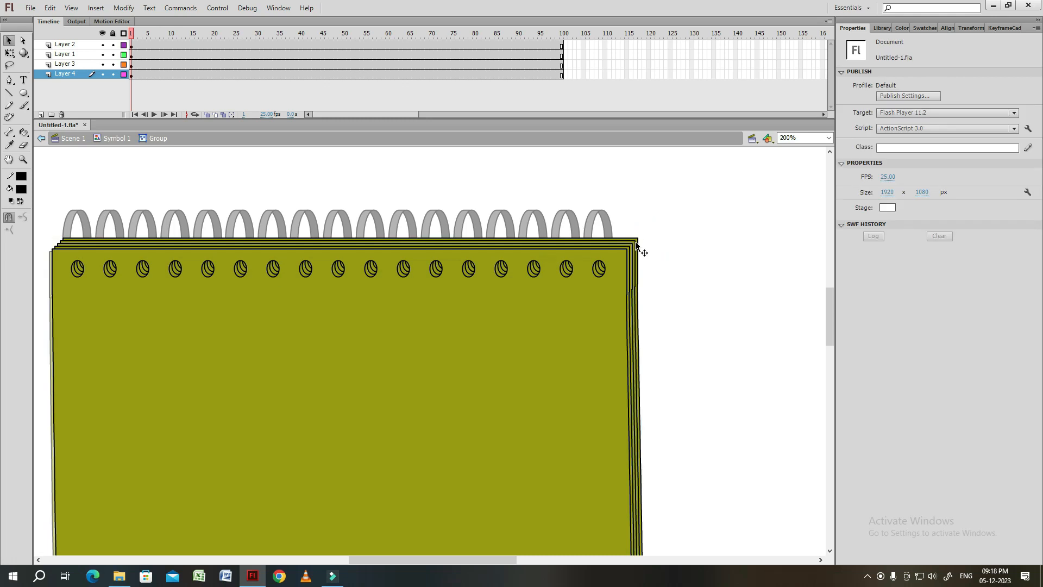
pyautogui.doubleClick(661, 252)
pyautogui.hotkey('ctrl', '-')
pyautogui.hotkey('ctrl', '-')
pyautogui.click(482, 335)
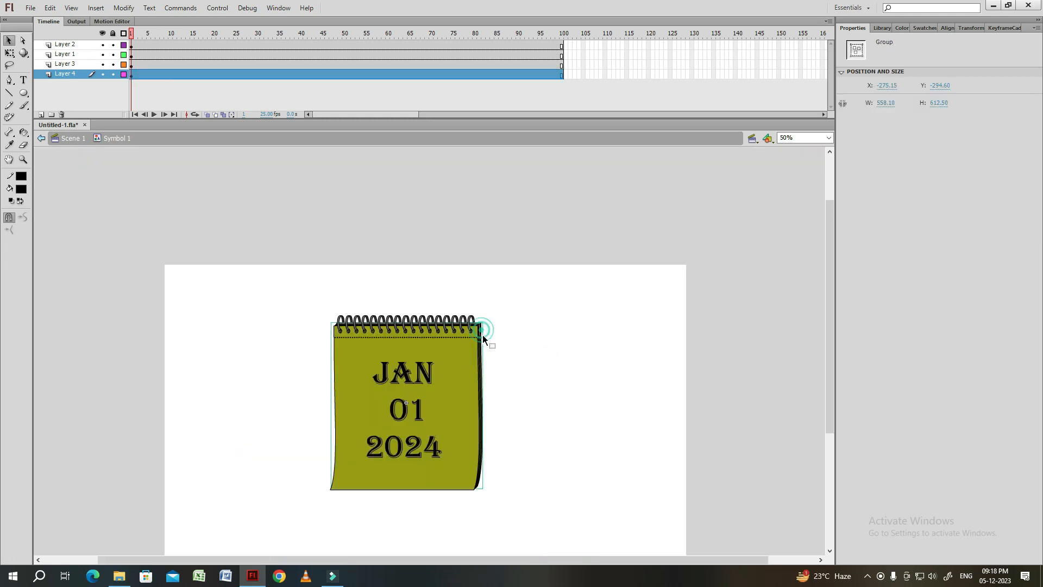
pyautogui.hotkey('ctrl', '=')
pyautogui.click(642, 288)
pyautogui.moveTo(655, 267); pyautogui.dragTo(548, 275)
pyautogui.moveTo(483, 236); pyautogui.dragTo(480, 258)
pyautogui.click(474, 259)
pyautogui.click(596, 381)
pyautogui.moveTo(543, 324); pyautogui.dragTo(589, 305)
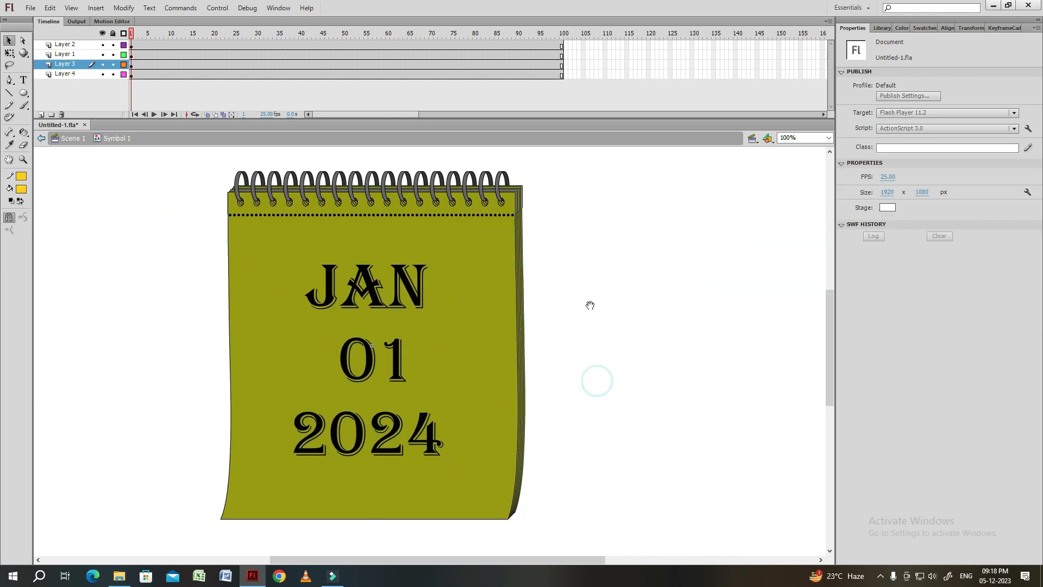
# Convert the JAN 01 2024 text to a graphic symbol.
pyautogui.click(425, 291)
pyautogui.press('F8')
pyautogui.press('Return')
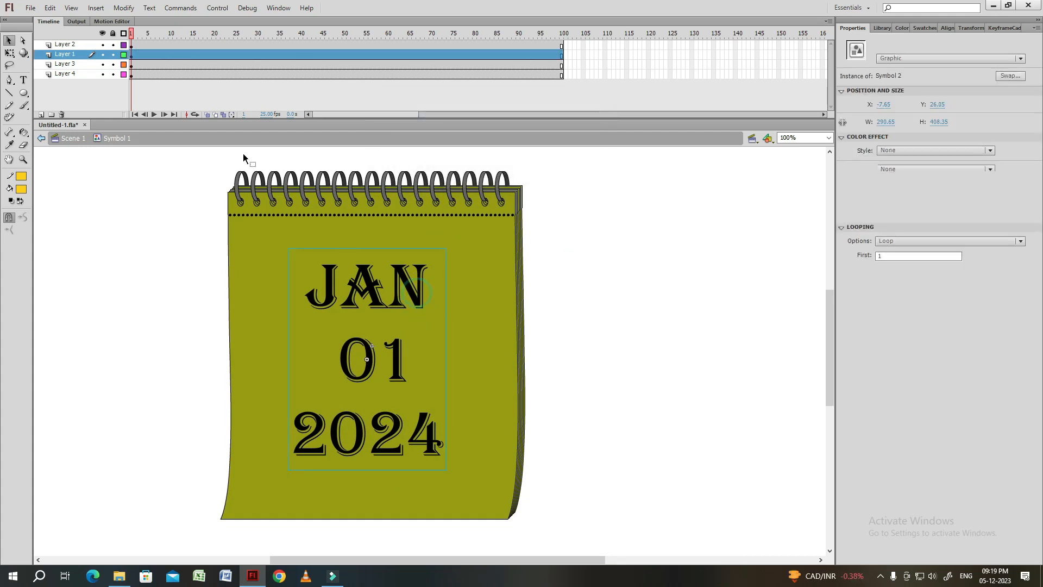
# Open the date symbol and insert keyframes at frames 5, 9 and 17.
pyautogui.doubleClick(417, 294)
pyautogui.click(149, 46)
pyautogui.press('F6')
pyautogui.hotkey('ctrl', 'b')
pyautogui.click(133, 46)
pyautogui.click(149, 47)
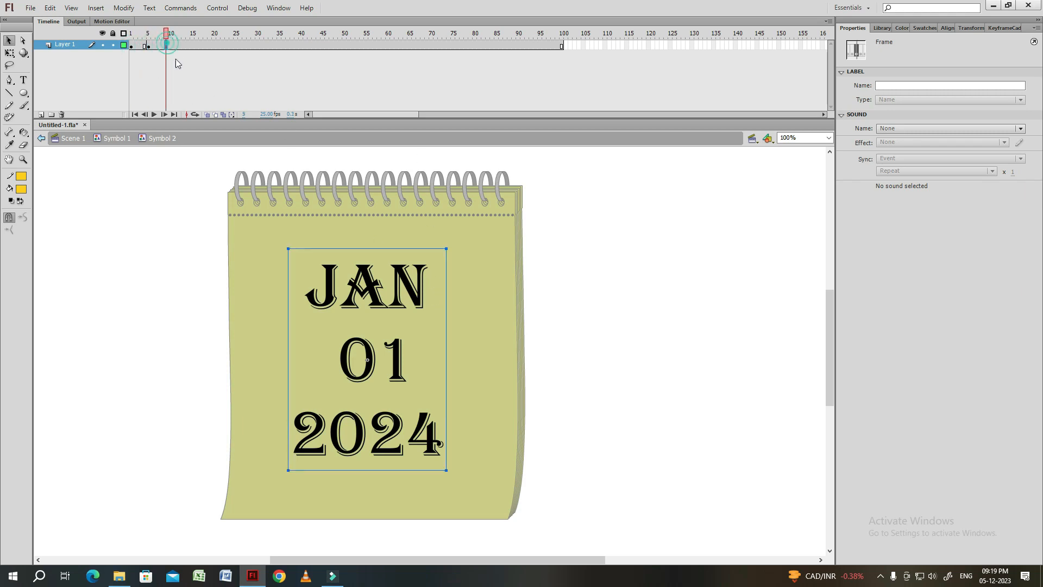
pyautogui.press('F6')
pyautogui.click(200, 45)
pyautogui.press('F6')
# Duplicate the date keyframes along the timeline so there is one every four frames up to frame 129.
pyautogui.click(223, 67)
pyautogui.moveTo(201, 46); pyautogui.dragTo(131, 48)
pyautogui.moveTo(131, 47); pyautogui.dragTo(203, 49)
pyautogui.click(275, 72)
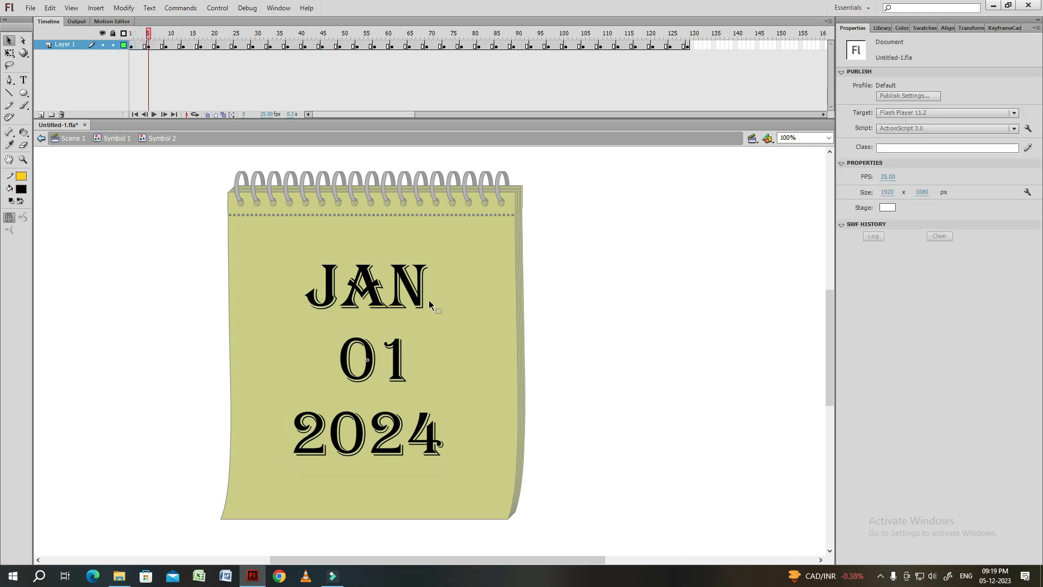
# Change the day number to 02 at frame 5 and to 03 at frame 9.
pyautogui.click(429, 300)
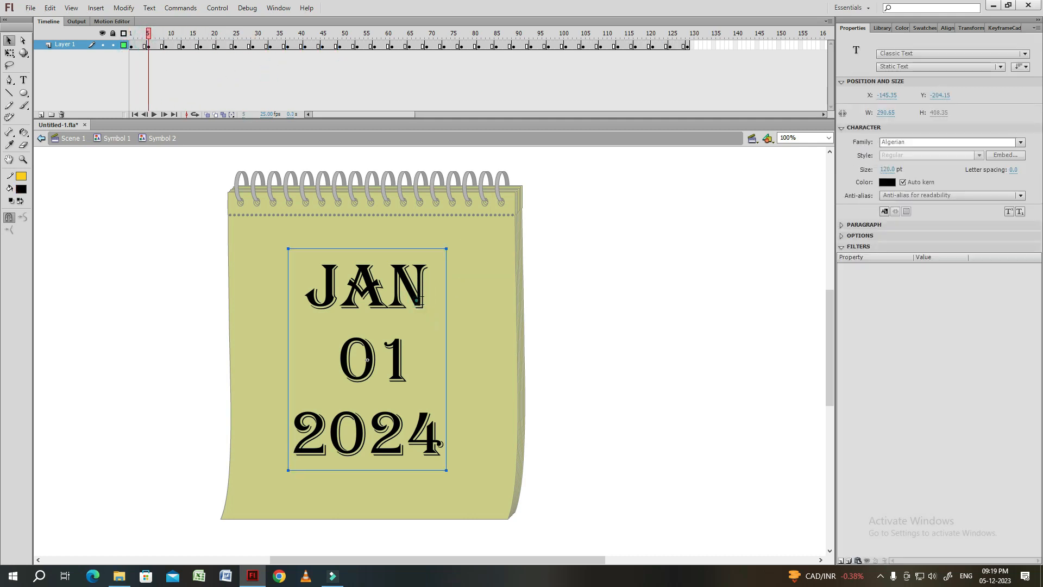
pyautogui.doubleClick(405, 360)
pyautogui.press('BackSpace')
pyautogui.write('2')
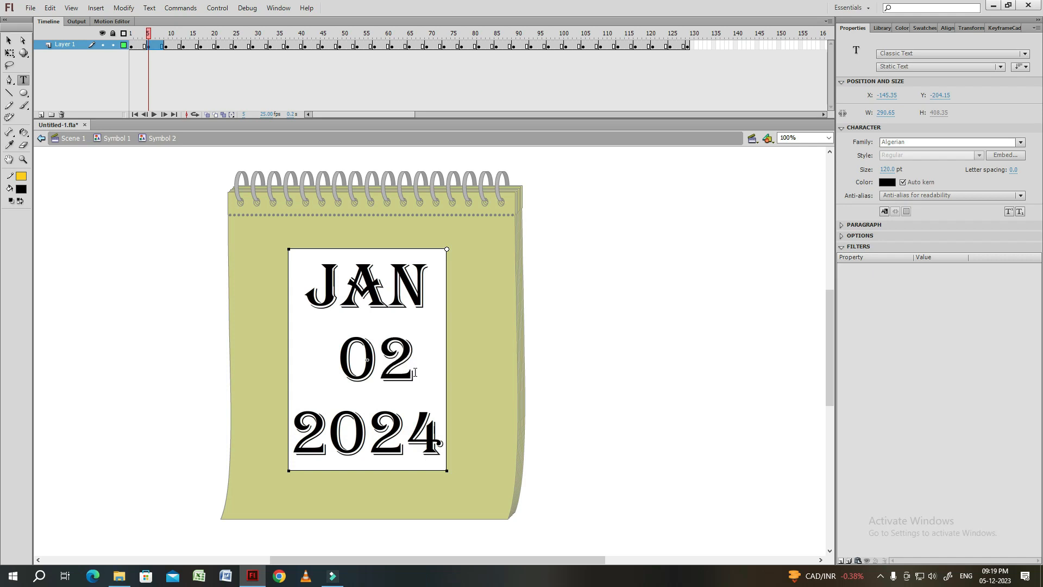
pyautogui.click(169, 46)
pyautogui.click(408, 359)
pyautogui.press('BackSpace')
pyautogui.write('3')
# Change the day number to 04 at frame 13, 05 at frame 17 and 06 at frame 21.
pyautogui.click(183, 46)
pyautogui.click(409, 359)
pyautogui.press('BackSpace')
pyautogui.write('4')
pyautogui.click(200, 46)
pyautogui.click(416, 359)
pyautogui.press('BackSpace')
pyautogui.write('5')
pyautogui.click(219, 46)
pyautogui.click(407, 358)
pyautogui.press('BackSpace')
pyautogui.write('6')
# Change the day number to 07 at frame 25, 08 at frame 29 and 09 at frame 33.
pyautogui.click(235, 46)
pyautogui.click(405, 344)
pyautogui.press('BackSpace')
pyautogui.write('7')
pyautogui.click(253, 46)
pyautogui.click(416, 356)
pyautogui.press('BackSpace')
pyautogui.write('8')
pyautogui.click(271, 46)
pyautogui.click(418, 354)
pyautogui.press('BackSpace')
pyautogui.write('9')
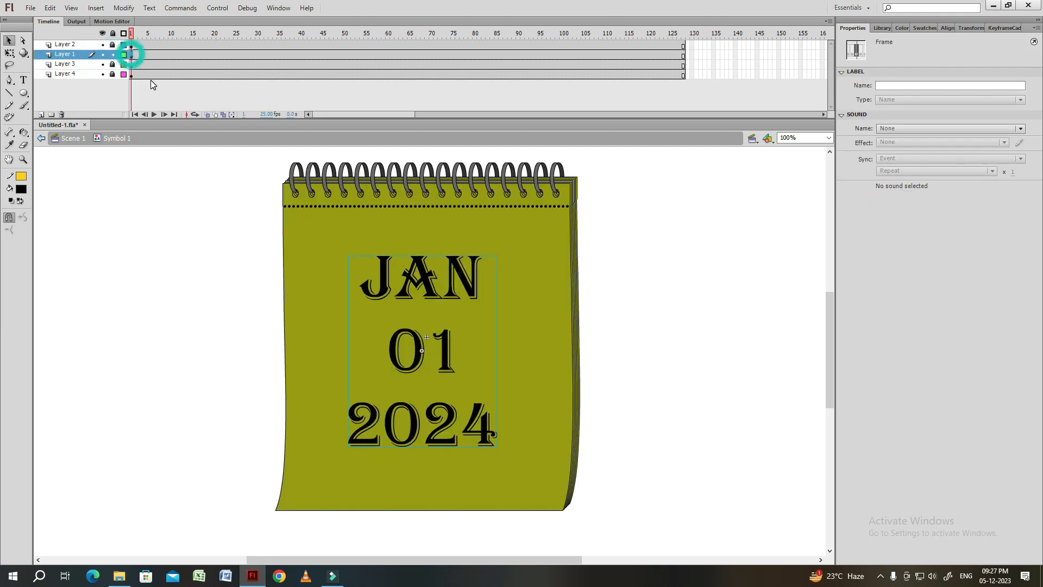
# Scale the date symbol on Layer 1 to 105% four times in succession and play the animation.
pyautogui.hotkey('ctrl', 'alt', 's')
pyautogui.write('105')
pyautogui.press('Return')
pyautogui.hotkey('ctrl', 'y')
pyautogui.hotkey('ctrl', 'y')
pyautogui.hotkey('ctrl', 'y')
pyautogui.click(632, 298)
pyautogui.click(154, 114)
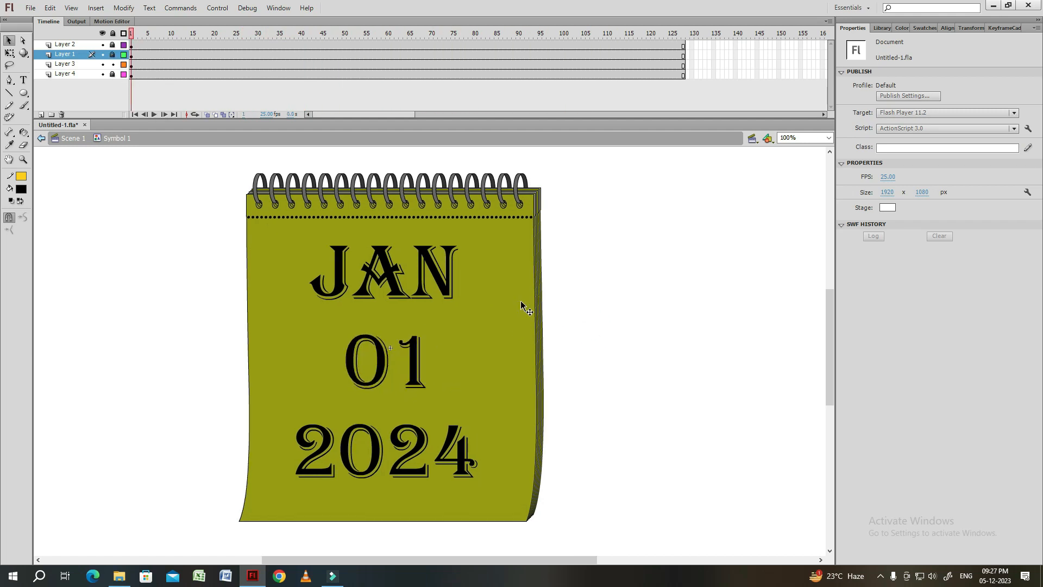
# Convert the front page group on Layer 3 to a graphic symbol.
pyautogui.click(520, 300)
pyautogui.press('F8')
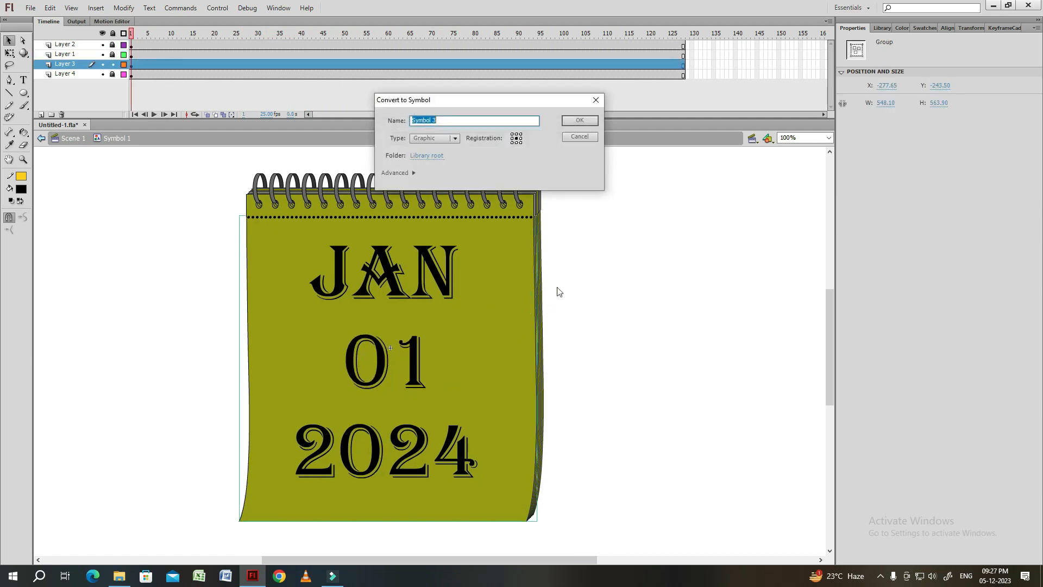
pyautogui.press('Return')
pyautogui.click(645, 294)
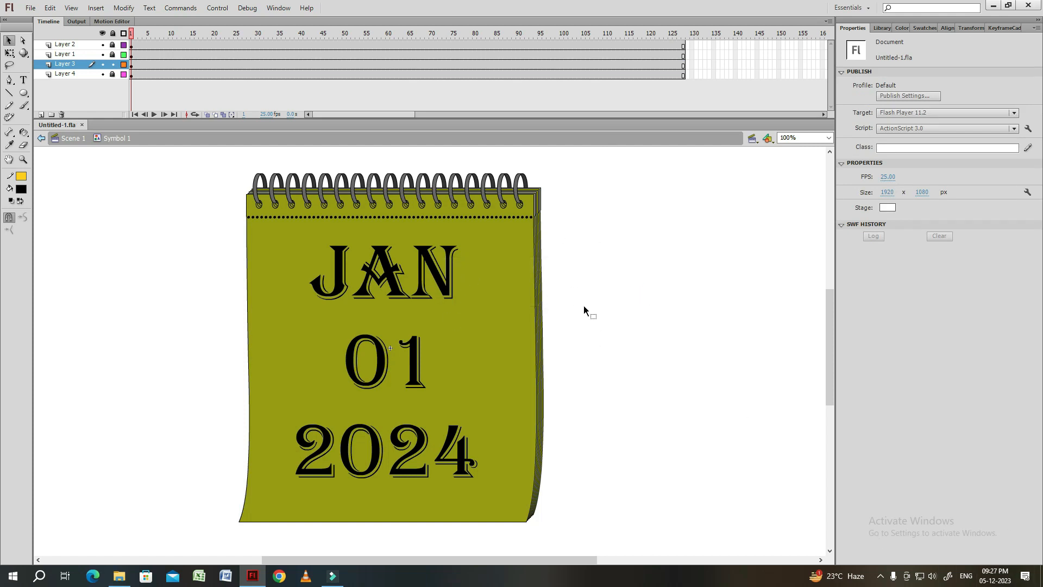
# Open the front page symbol, extend its timeline to frame 20 and add a new layer.
pyautogui.doubleClick(501, 319)
pyautogui.click(606, 328)
pyautogui.click(492, 341)
pyautogui.click(610, 349)
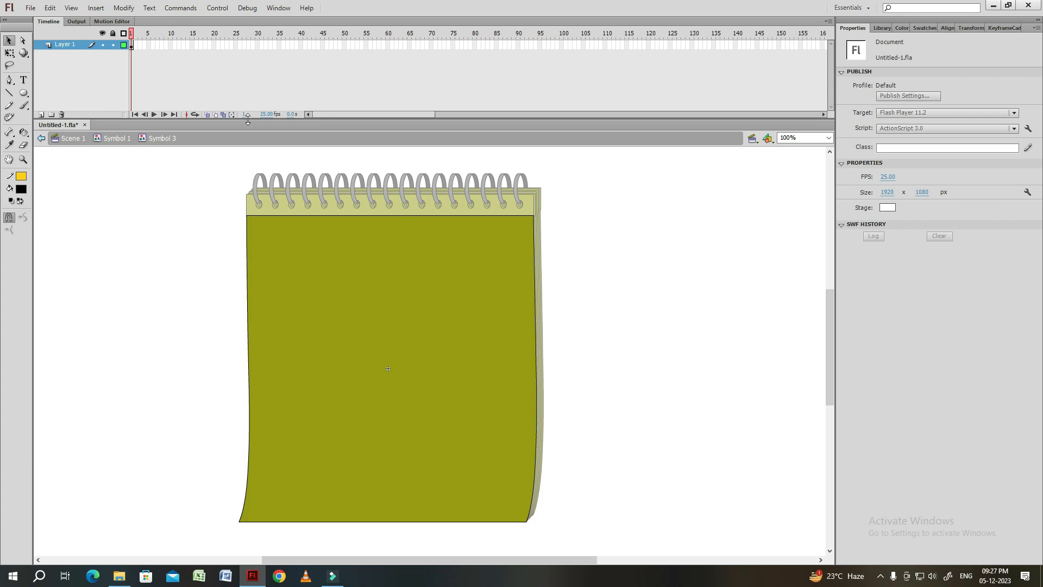
pyautogui.moveTo(142, 45); pyautogui.dragTo(214, 46)
pyautogui.press('F5')
pyautogui.click(133, 34)
pyautogui.click(41, 114)
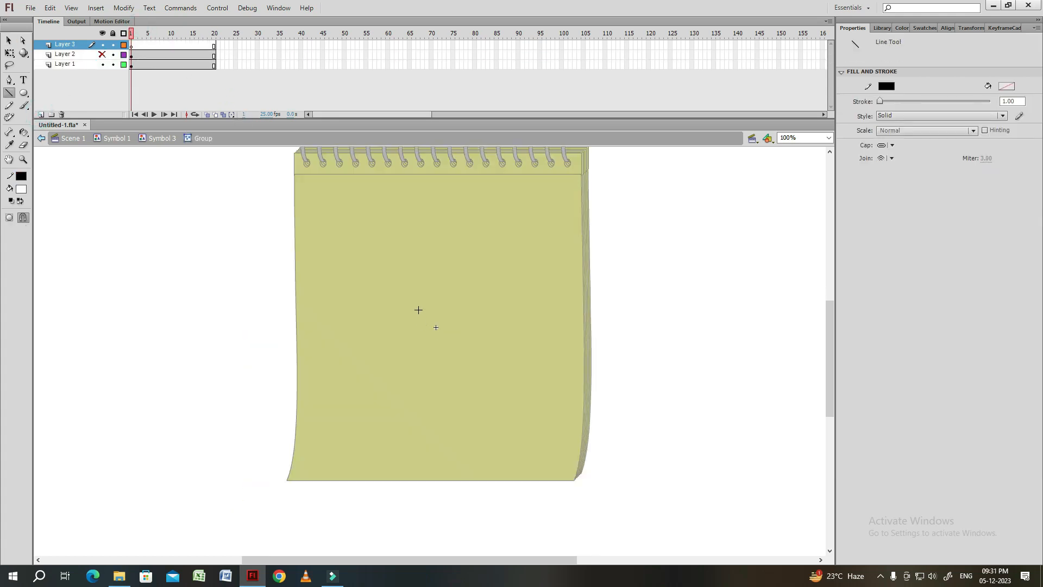
# Draw the lifting page edge on Layer 3 as curved lines from the page's lower-left corner to its right edge.
pyautogui.moveTo(288, 482)
pyautogui.mouseDown()
pyautogui.moveTo(420, 310)
pyautogui.moveTo(560, 298)
pyautogui.moveTo(575, 360)
pyautogui.mouseUp()
pyautogui.moveTo(419, 311); pyautogui.dragTo(419, 366)
pyautogui.moveTo(581, 346); pyautogui.dragTo(584, 344)
pyautogui.moveTo(563, 365); pyautogui.dragTo(568, 368)
pyautogui.moveTo(419, 366); pyautogui.dragTo(422, 361)
pyautogui.moveTo(512, 330); pyautogui.dragTo(519, 366)
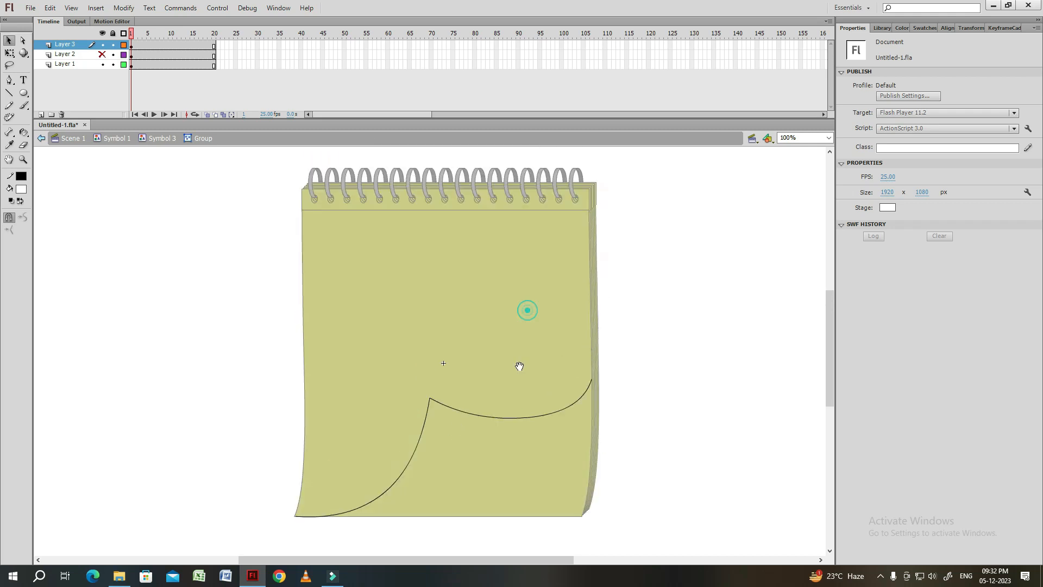
# Reshape the lifting page edge, shifting its peak down and to the right and adjusting both curves.
pyautogui.moveTo(430, 399); pyautogui.dragTo(447, 410)
pyautogui.moveTo(480, 476); pyautogui.dragTo(496, 450)
pyautogui.moveTo(565, 397); pyautogui.dragTo(568, 401)
pyautogui.moveTo(464, 385); pyautogui.dragTo(455, 391)
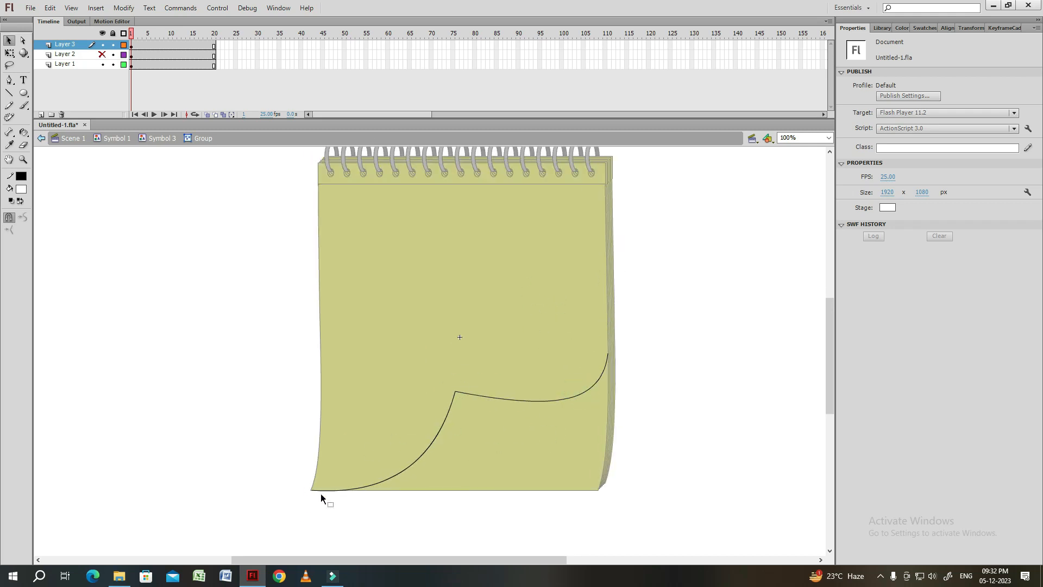
pyautogui.doubleClick(301, 474)
# Show Layer 2, move its page drawing to frame 9 of Layer 3 and insert a keyframe at frame 13.
pyautogui.click(102, 55)
pyautogui.doubleClick(131, 56)
pyautogui.click(132, 56)
pyautogui.moveTo(131, 56); pyautogui.dragTo(166, 46)
pyautogui.click(183, 46)
pyautogui.press('F6')
# At frame 13, reshape the turning page outline so it swings up above the rings and out past the pad's left side.
pyautogui.moveTo(223, 224); pyautogui.dragTo(215, 258)
pyautogui.doubleClick(267, 252)
pyautogui.moveTo(230, 440); pyautogui.dragTo(176, 352)
pyautogui.moveTo(235, 344); pyautogui.dragTo(227, 311)
pyautogui.moveTo(302, 460); pyautogui.dragTo(294, 408)
pyautogui.moveTo(178, 354); pyautogui.dragTo(94, 271)
pyautogui.moveTo(219, 396); pyautogui.dragTo(213, 384)
pyautogui.moveTo(339, 414); pyautogui.dragTo(333, 397)
pyautogui.moveTo(292, 407); pyautogui.dragTo(295, 316)
pyautogui.moveTo(320, 251); pyautogui.dragTo(316, 346)
pyautogui.moveTo(267, 301); pyautogui.dragTo(279, 191)
pyautogui.moveTo(196, 367); pyautogui.dragTo(191, 308)
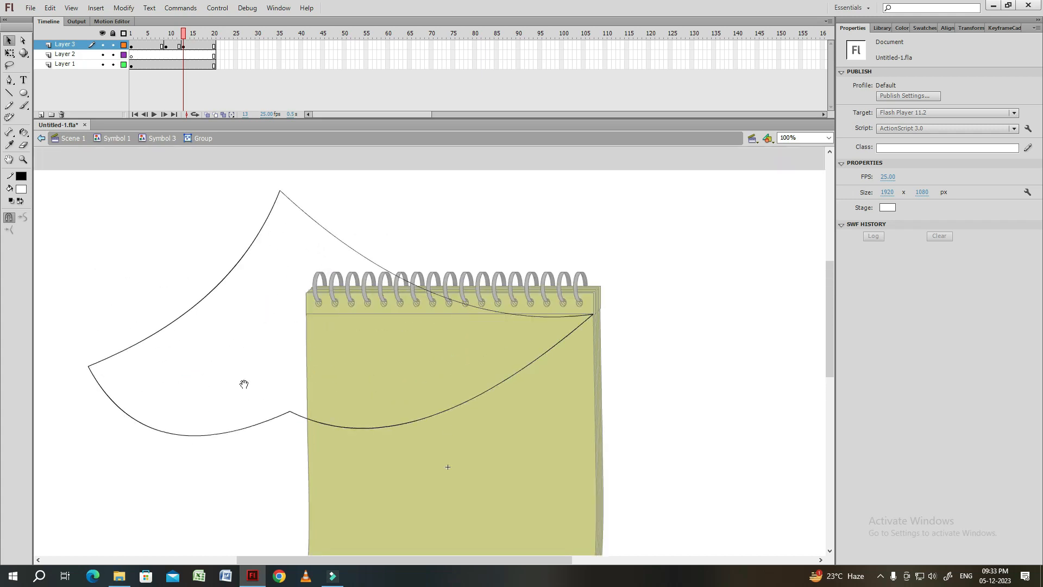
# Refine the corners and curves of the raised page outline at frame 13.
pyautogui.moveTo(242, 384); pyautogui.dragTo(258, 311)
pyautogui.moveTo(401, 346); pyautogui.dragTo(398, 320)
pyautogui.moveTo(312, 343); pyautogui.dragTo(329, 327)
pyautogui.moveTo(491, 227); pyautogui.dragTo(485, 229)
pyautogui.moveTo(327, 325); pyautogui.dragTo(326, 368)
pyautogui.moveTo(304, 255); pyautogui.dragTo(299, 307)
pyautogui.moveTo(399, 238); pyautogui.dragTo(392, 249)
pyautogui.moveTo(460, 359); pyautogui.dragTo(464, 368)
pyautogui.moveTo(318, 417); pyautogui.dragTo(319, 430)
pyautogui.moveTo(445, 376); pyautogui.dragTo(450, 384)
pyautogui.moveTo(186, 423); pyautogui.dragTo(186, 419)
pyautogui.hotkey('ctrl', '-')
# At frame 9, move the turning page's outer corners and rebend its edges to widen the flap on the left.
pyautogui.moveTo(179, 34)
pyautogui.mouseDown()
pyautogui.moveTo(191, 33)
pyautogui.moveTo(165, 34)
pyautogui.mouseUp()
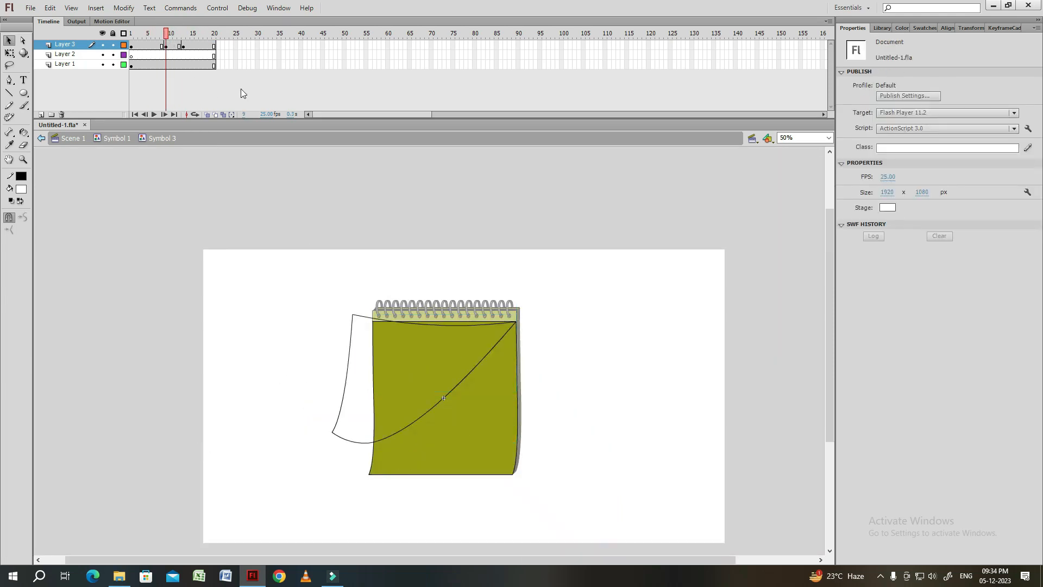
pyautogui.doubleClick(334, 434)
pyautogui.moveTo(332, 433); pyautogui.dragTo(303, 416)
pyautogui.moveTo(337, 377); pyautogui.dragTo(337, 378)
pyautogui.moveTo(284, 415); pyautogui.dragTo(293, 419)
pyautogui.click(345, 465)
pyautogui.moveTo(374, 444); pyautogui.dragTo(295, 422)
pyautogui.moveTo(330, 384); pyautogui.dragTo(345, 423)
pyautogui.moveTo(355, 315); pyautogui.dragTo(363, 311)
pyautogui.click(572, 338)
# At frame 5, move the peak of the lifting page edge up and to the left and bend its left curve.
pyautogui.click(149, 44)
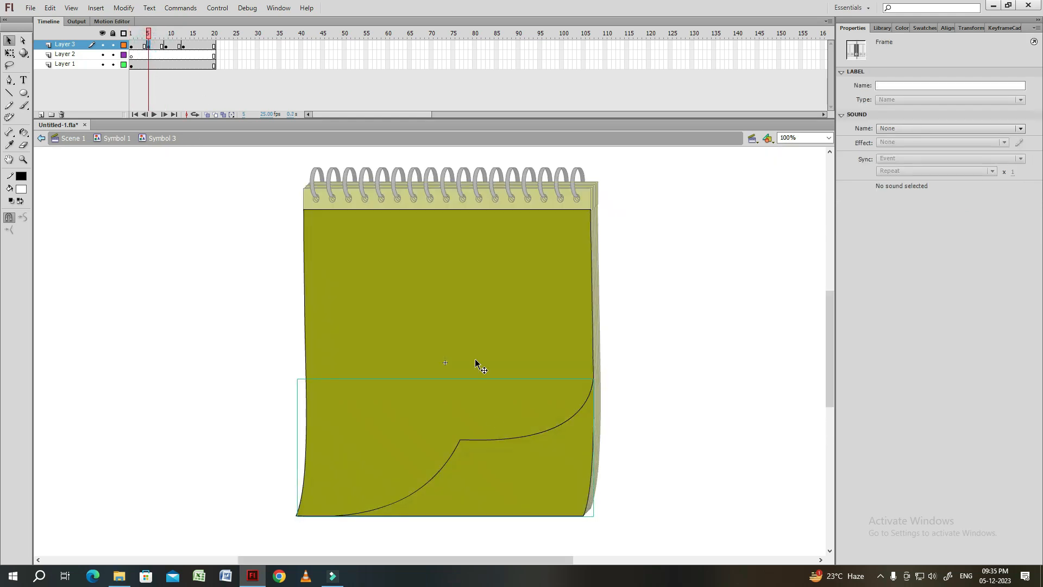
pyautogui.doubleClick(460, 441)
pyautogui.moveTo(461, 440); pyautogui.dragTo(379, 367)
pyautogui.moveTo(388, 469); pyautogui.dragTo(353, 452)
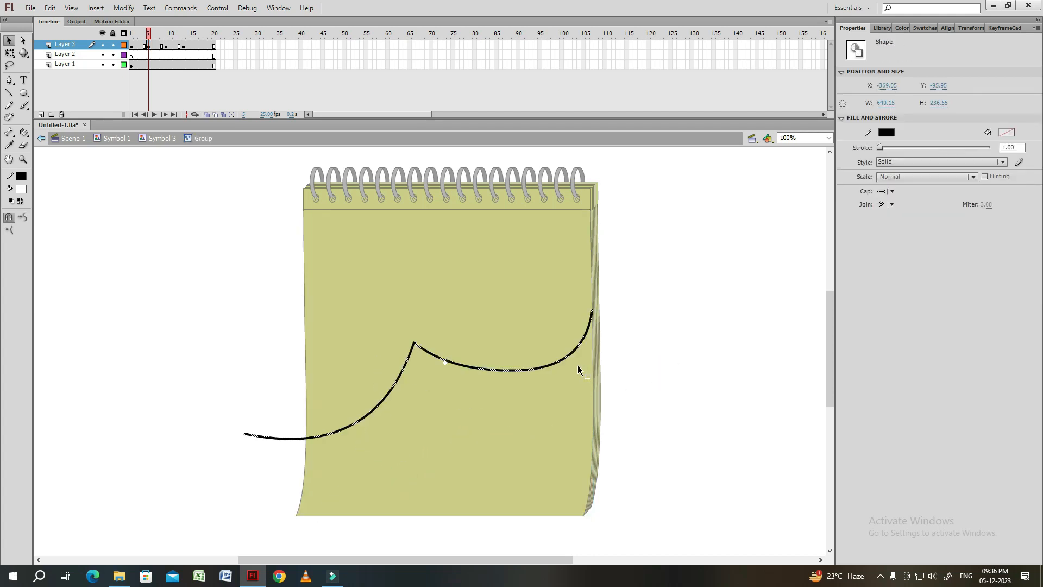
# Scale the frame 5 page edge lines to 105% twice, then realign the peak, right end and right-hand curve with the page.
pyautogui.hotkey('ctrl', 'alt', 's')
pyautogui.write('105')
pyautogui.press('Return')
pyautogui.hotkey('ctrl', 'y')
pyautogui.click(626, 359)
pyautogui.moveTo(414, 341); pyautogui.dragTo(407, 342)
pyautogui.moveTo(610, 303); pyautogui.dragTo(591, 309)
pyautogui.moveTo(522, 369); pyautogui.dragTo(498, 380)
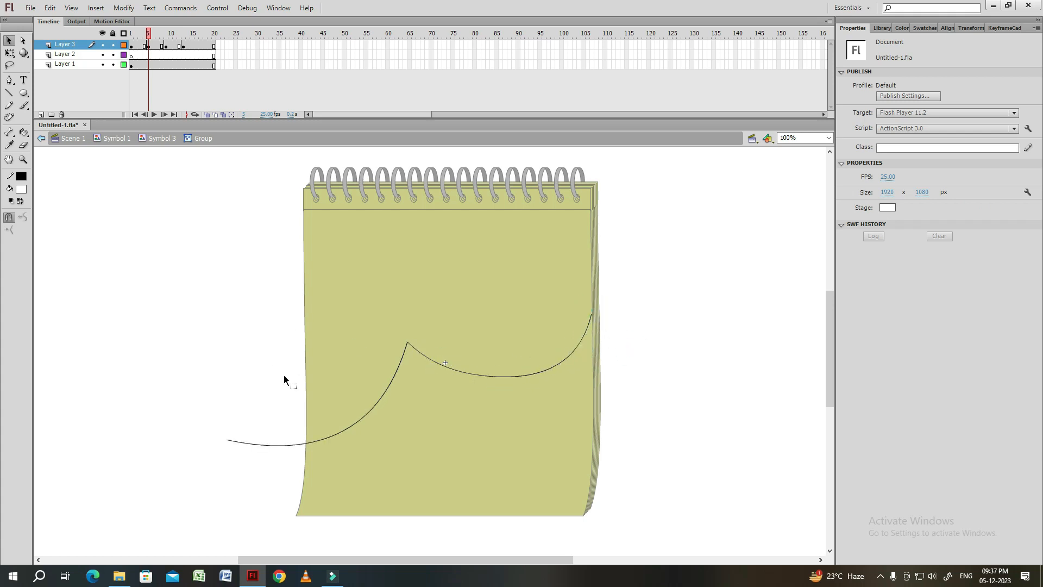
# At frame 5, draw and bend the page outline's left edge to the flap corner and add a straight top edge below the rings.
pyautogui.moveTo(279, 436); pyautogui.dragTo(275, 434)
pyautogui.press('n')
pyautogui.moveTo(303, 210); pyautogui.dragTo(192, 427)
pyautogui.press('v')
pyautogui.moveTo(243, 327); pyautogui.dragTo(275, 347)
pyautogui.press('n')
pyautogui.moveTo(301, 210); pyautogui.dragTo(590, 210)
pyautogui.press('v')
pyautogui.moveTo(590, 209); pyautogui.dragTo(591, 210)
pyautogui.click(617, 296)
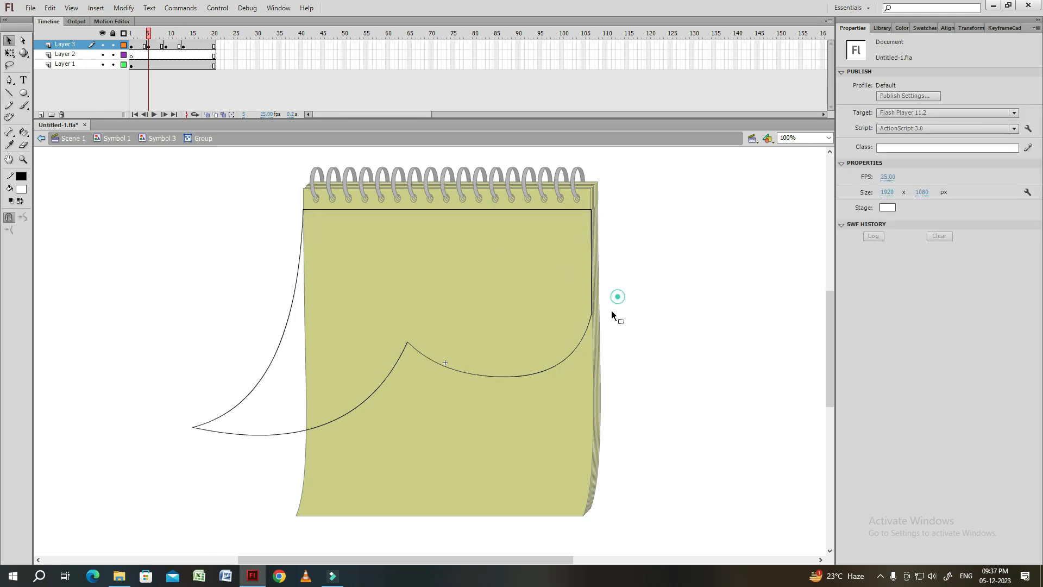
# Nudge the peak of the frame 5 outline slightly down and left and rebend its left edge.
pyautogui.moveTo(407, 341); pyautogui.dragTo(403, 344)
pyautogui.click(405, 345)
pyautogui.moveTo(285, 330); pyautogui.dragTo(283, 341)
pyautogui.click(649, 341)
# At frame 4, adjust the lifted edge's lower-left end and draw the outline's straight top and right edges.
pyautogui.press(',')
pyautogui.click(646, 394)
pyautogui.moveTo(297, 515); pyautogui.dragTo(293, 515)
pyautogui.moveTo(395, 499); pyautogui.dragTo(389, 502)
pyautogui.press('n')
pyautogui.moveTo(303, 210); pyautogui.dragTo(592, 210)
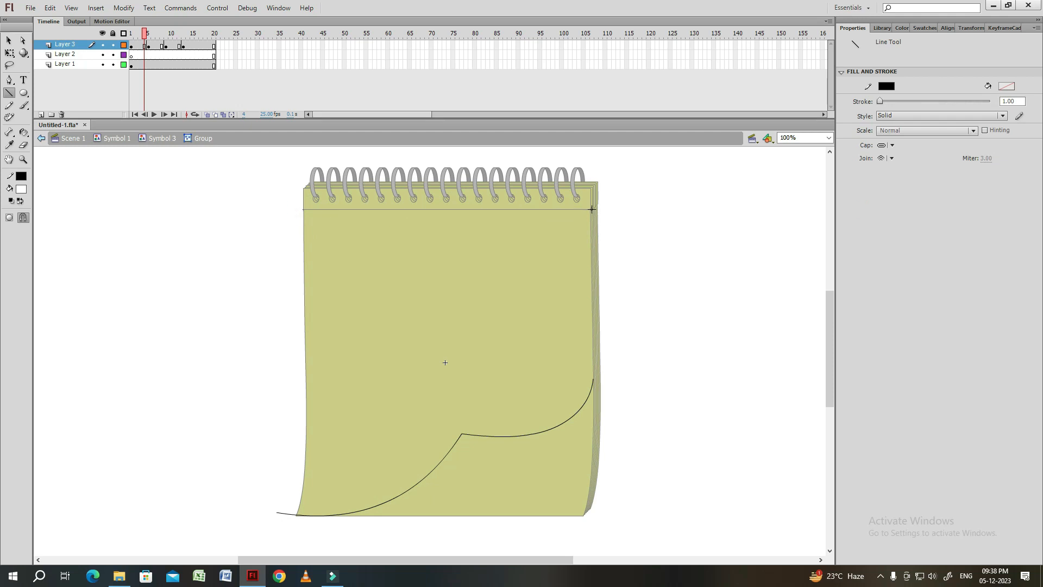
pyautogui.press('v')
pyautogui.moveTo(568, 343); pyautogui.dragTo(593, 378)
pyautogui.click(592, 301)
pyautogui.moveTo(592, 299); pyautogui.dragTo(591, 298)
# Draw the frame 4 outline's left edge from the top-left corner to the flap corner and bend it outward.
pyautogui.press('n')
pyautogui.moveTo(278, 389); pyautogui.dragTo(303, 209)
pyautogui.press('v')
pyautogui.moveTo(278, 388)
pyautogui.mouseDown()
pyautogui.moveTo(277, 512)
pyautogui.moveTo(272, 504)
pyautogui.mouseUp()
pyautogui.moveTo(284, 366); pyautogui.dragTo(295, 402)
pyautogui.moveTo(286, 372); pyautogui.dragTo(276, 375)
pyautogui.click(323, 428)
pyautogui.moveTo(272, 425); pyautogui.dragTo(294, 426)
pyautogui.click(327, 324)
# At frame 5, reposition the lifted edge's peak and smooth the curves beside it.
pyautogui.press('.')
pyautogui.click(633, 316)
pyautogui.doubleClick(402, 347)
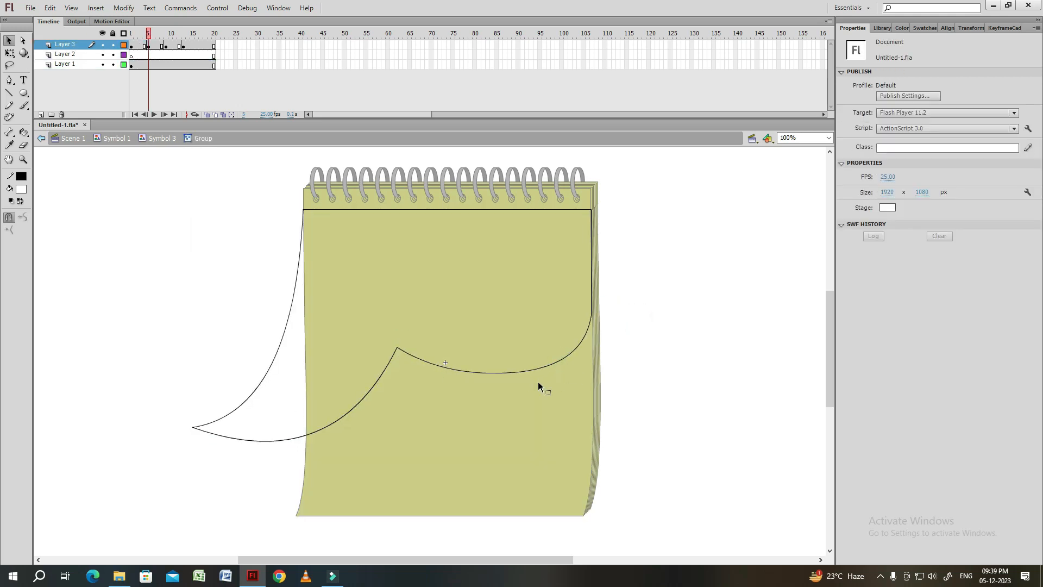
pyautogui.doubleClick(635, 345)
pyautogui.click(635, 345)
# Compare frames 4 and 5, and at frame 4 try a fold line from the right-hand curve to the flap's lower-left curve.
pyautogui.press(',')
pyautogui.press('.')
pyautogui.press(',')
pyautogui.click(650, 360)
pyautogui.scroll(-3, 624, 391)
pyautogui.doubleClick(546, 321)
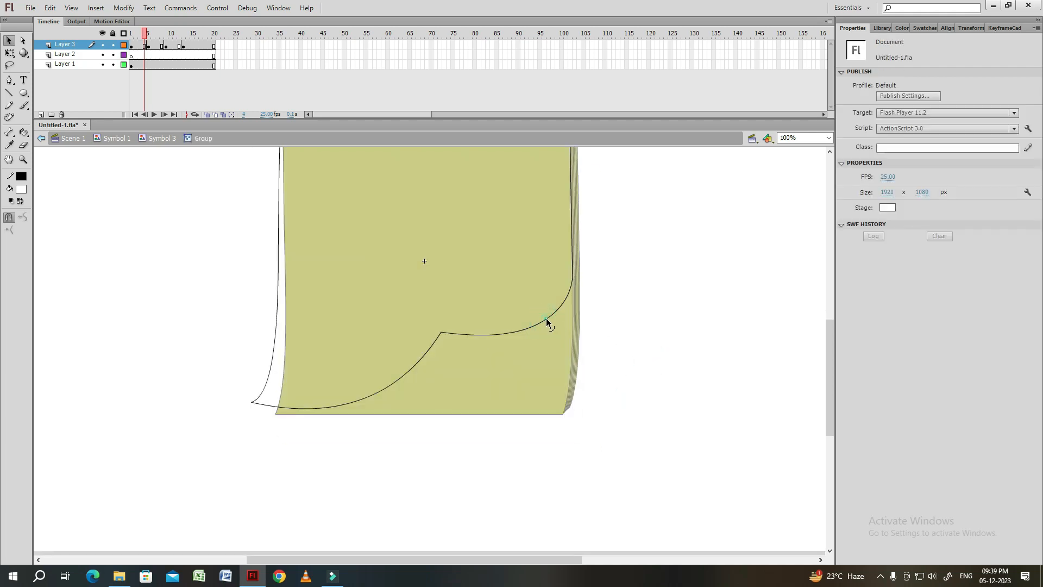
pyautogui.press('n')
pyautogui.moveTo(571, 321)
pyautogui.mouseDown()
pyautogui.moveTo(396, 401)
pyautogui.moveTo(365, 403)
pyautogui.moveTo(418, 390)
pyautogui.moveTo(336, 410)
pyautogui.mouseUp()
pyautogui.press('v')
pyautogui.hotkey('ctrl', 'z')
# Rework the bends of the lower fold line at frame 4 and save the file.
pyautogui.moveTo(427, 386); pyautogui.dragTo(428, 393)
pyautogui.moveTo(365, 403); pyautogui.dragTo(332, 406)
pyautogui.moveTo(396, 385); pyautogui.dragTo(424, 389)
pyautogui.click(422, 398)
pyautogui.hotkey('ctrl', 's')
pyautogui.moveTo(571, 321)
pyautogui.mouseDown()
pyautogui.moveTo(571, 309)
pyautogui.moveTo(561, 319)
pyautogui.moveTo(566, 301)
pyautogui.mouseUp()
pyautogui.moveTo(524, 359); pyautogui.dragTo(522, 349)
pyautogui.hotkey('ctrl', 'z')
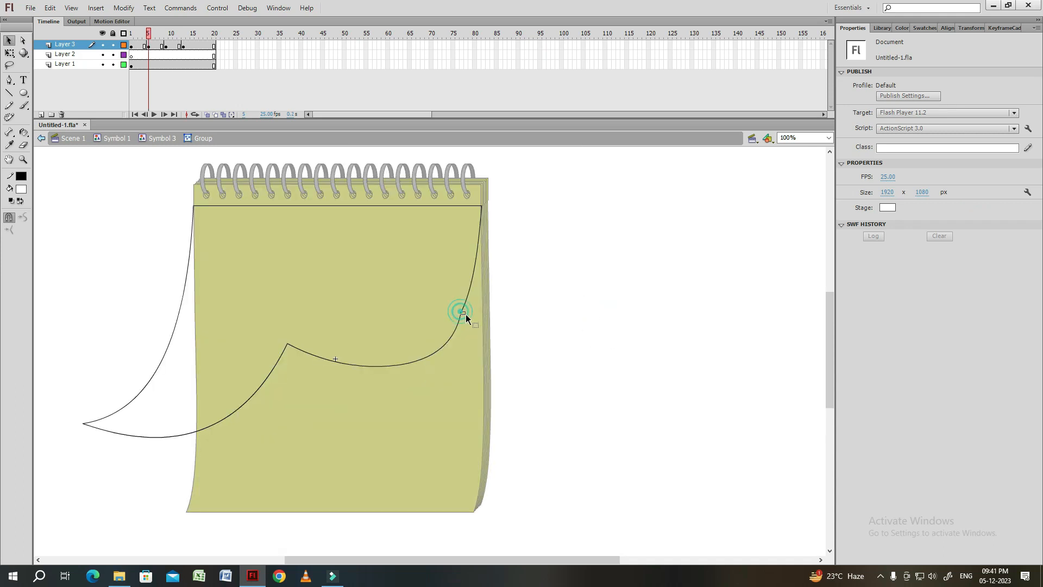
# At frame 5, curve the outline's right edge and add a bent fold line from the right-hand curve to the lower-left curve.
pyautogui.moveTo(466, 314); pyautogui.dragTo(468, 312)
pyautogui.press('space')
pyautogui.moveTo(299, 422); pyautogui.dragTo(351, 379)
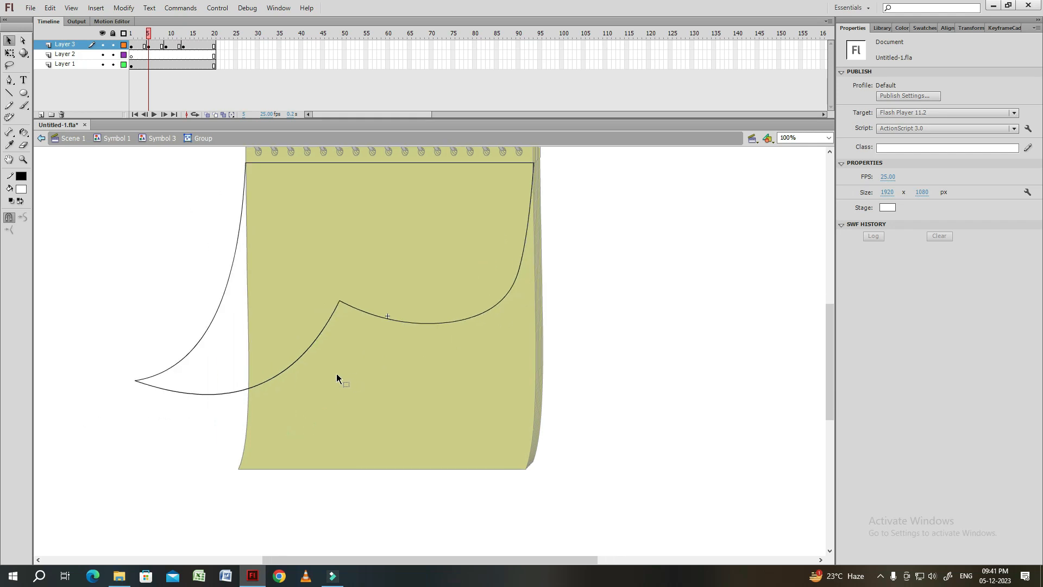
pyautogui.press('n')
pyautogui.moveTo(427, 342); pyautogui.dragTo(245, 395)
pyautogui.press('v')
pyautogui.moveTo(326, 372); pyautogui.dragTo(362, 370)
pyautogui.moveTo(248, 401); pyautogui.dragTo(217, 399)
pyautogui.moveTo(433, 339); pyautogui.dragTo(489, 315)
pyautogui.doubleClick(458, 329)
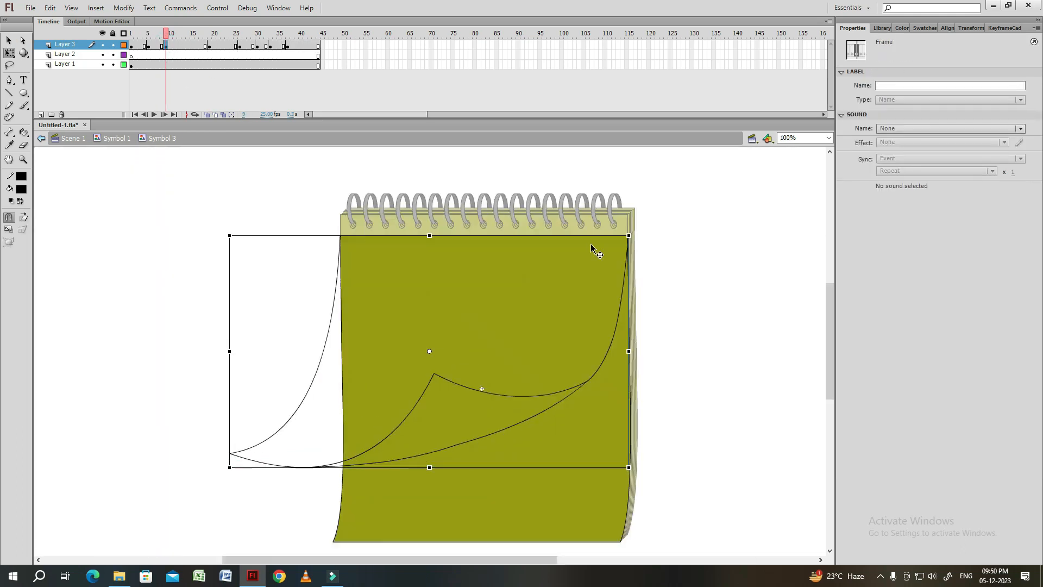
# At frame 9, select the lines forming the turned-up flap and group them.
pyautogui.click(668, 310)
pyautogui.doubleClick(587, 382)
pyautogui.click(565, 389)
pyautogui.press('b')
pyautogui.press('v')
pyautogui.keyDown('shift'); pyautogui.click(416, 407); pyautogui.keyUp('shift')
pyautogui.hotkey('ctrl', 'g')
pyautogui.keyDown('shift'); pyautogui.click(297, 467); pyautogui.keyUp('shift')
pyautogui.moveTo(392, 432); pyautogui.dragTo(332, 373)
pyautogui.click(493, 370)
# Move the frame 9 flap up and to the left and reshape the page's right corner and edges.
pyautogui.moveTo(628, 236); pyautogui.dragTo(600, 225)
pyautogui.moveTo(587, 381); pyautogui.dragTo(527, 322)
pyautogui.click(580, 283)
pyautogui.hotkey('ctrl', '=')
pyautogui.click(439, 390)
pyautogui.click(441, 388)
pyautogui.click(454, 396)
pyautogui.moveTo(455, 380); pyautogui.dragTo(492, 387)
pyautogui.moveTo(516, 269); pyautogui.dragTo(543, 246)
pyautogui.moveTo(515, 264); pyautogui.dragTo(517, 267)
pyautogui.moveTo(531, 306); pyautogui.dragTo(537, 307)
pyautogui.click(537, 308)
pyautogui.click(493, 418)
# Reposition the frame 9 flap and its outer left corner and rebend the lower curve.
pyautogui.hotkey('ctrl', '-')
pyautogui.moveTo(492, 421); pyautogui.dragTo(591, 369)
pyautogui.moveTo(213, 481); pyautogui.dragTo(153, 419)
pyautogui.moveTo(285, 392); pyautogui.dragTo(252, 374)
pyautogui.hotkey('ctrl', '-')
pyautogui.doubleClick(479, 357)
pyautogui.doubleClick(441, 366)
pyautogui.hotkey('ctrl', '=')
pyautogui.click(389, 386)
# Scale the frame 9 flap lines and realign their corners and curves with the page outline.
pyautogui.hotkey('ctrl', 'alt', 's')
pyautogui.click(412, 337)
pyautogui.moveTo(403, 317); pyautogui.dragTo(397, 310)
pyautogui.moveTo(211, 384); pyautogui.dragTo(208, 372)
pyautogui.moveTo(288, 343); pyautogui.dragTo(298, 350)
pyautogui.doubleClick(485, 353)
pyautogui.click(589, 309)
pyautogui.moveTo(576, 300); pyautogui.dragTo(574, 305)
pyautogui.click(547, 311)
pyautogui.click(478, 391)
pyautogui.moveTo(300, 394); pyautogui.dragTo(300, 397)
pyautogui.moveTo(433, 371); pyautogui.dragTo(435, 375)
# Group the frame 9 page lines, delete the surplus lower segment and rebend the remaining lower edges.
pyautogui.doubleClick(478, 378)
pyautogui.click(601, 284)
pyautogui.moveTo(569, 311); pyautogui.dragTo(209, 372)
pyautogui.click(623, 290)
pyautogui.click(551, 322)
pyautogui.doubleClick(592, 292)
pyautogui.hotkey('ctrl', 'g')
pyautogui.doubleClick(591, 292)
pyautogui.click(288, 398)
pyautogui.press('Delete')
pyautogui.moveTo(296, 373); pyautogui.dragTo(293, 387)
pyautogui.moveTo(599, 280); pyautogui.dragTo(619, 256)
pyautogui.moveTo(376, 375); pyautogui.dragTo(374, 386)
# At frame 13, raise the flap's right corner above the rings and bend its upper and lower edges.
pyautogui.click(179, 44)
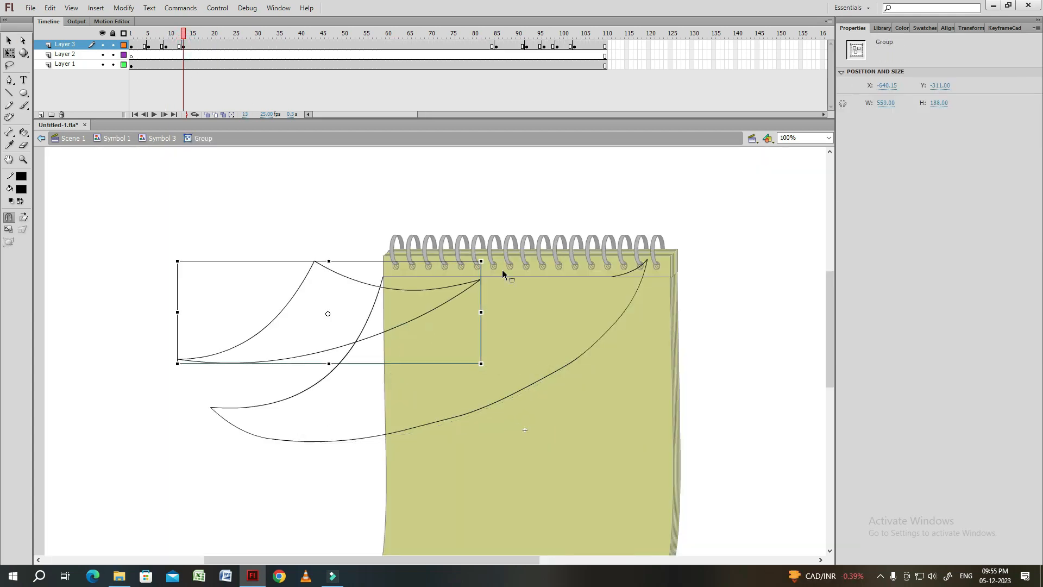
pyautogui.moveTo(503, 268); pyautogui.dragTo(465, 213)
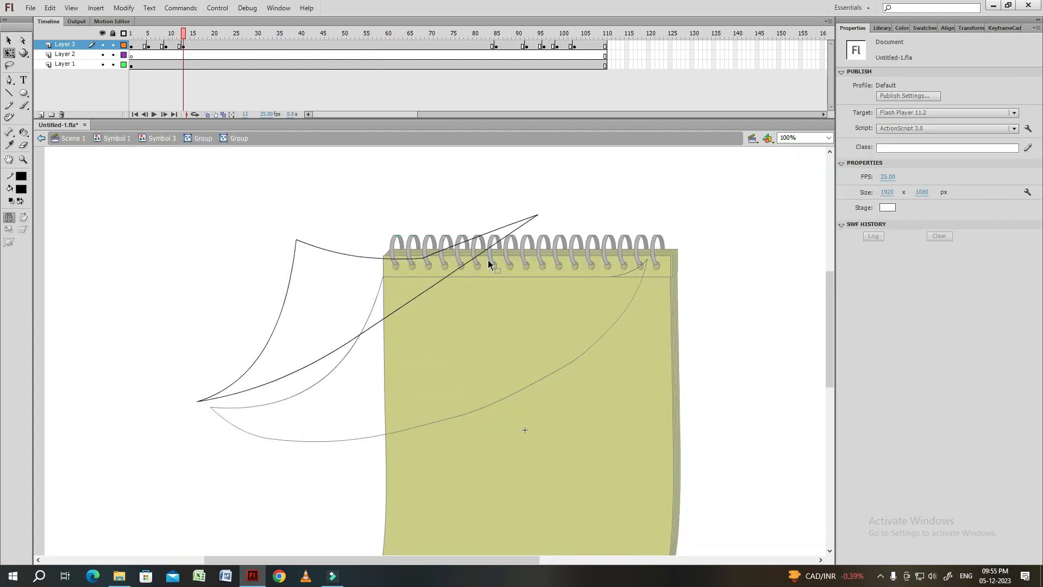
pyautogui.moveTo(489, 265); pyautogui.dragTo(475, 296)
pyautogui.moveTo(299, 420); pyautogui.dragTo(300, 424)
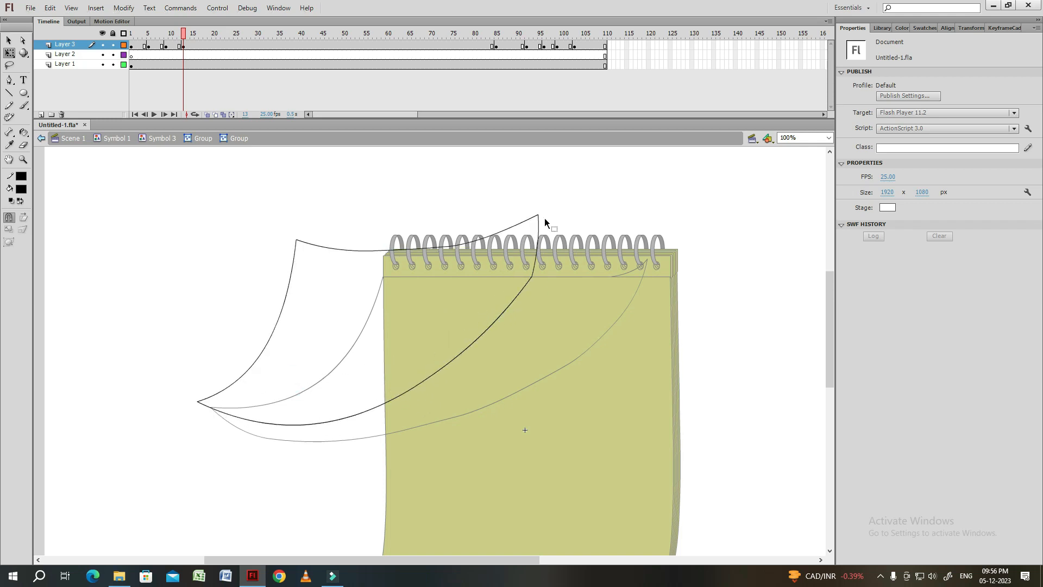
pyautogui.click(407, 248)
pyautogui.moveTo(546, 189); pyautogui.dragTo(514, 194)
pyautogui.click(509, 199)
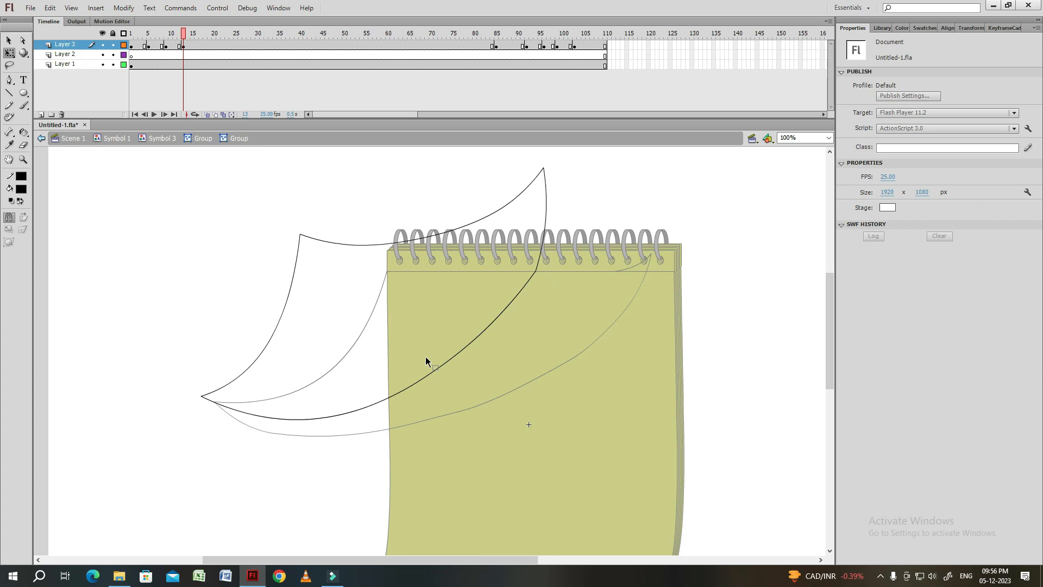
# Select all the frame 13 flap lines and fine-tune the raised corner and right-hand edge.
pyautogui.hotkey('ctrl', '-')
pyautogui.hotkey('ctrl', 'a')
pyautogui.moveTo(478, 260); pyautogui.dragTo(489, 253)
pyautogui.moveTo(484, 311); pyautogui.dragTo(475, 312)
pyautogui.click(509, 284)
pyautogui.hotkey('ctrl', '=')
# Delete the leftover page outline outside the flap at frame 13, compare with the previous frame and touch up the lower curve.
pyautogui.doubleClick(525, 290)
pyautogui.doubleClick(616, 281)
pyautogui.click(616, 281)
pyautogui.press('Delete')
pyautogui.hotkey('ctrl', '-')
pyautogui.press(',')
pyautogui.press('.')
pyautogui.doubleClick(356, 296)
pyautogui.doubleClick(359, 297)
pyautogui.click(366, 297)
pyautogui.click(415, 307)
pyautogui.moveTo(379, 301); pyautogui.dragTo(378, 300)
# Add a keyframe on Layer 3 at frame 17 and shift the whole flap outline left until its lower right end meets the page's upper left corner.
pyautogui.click(201, 45)
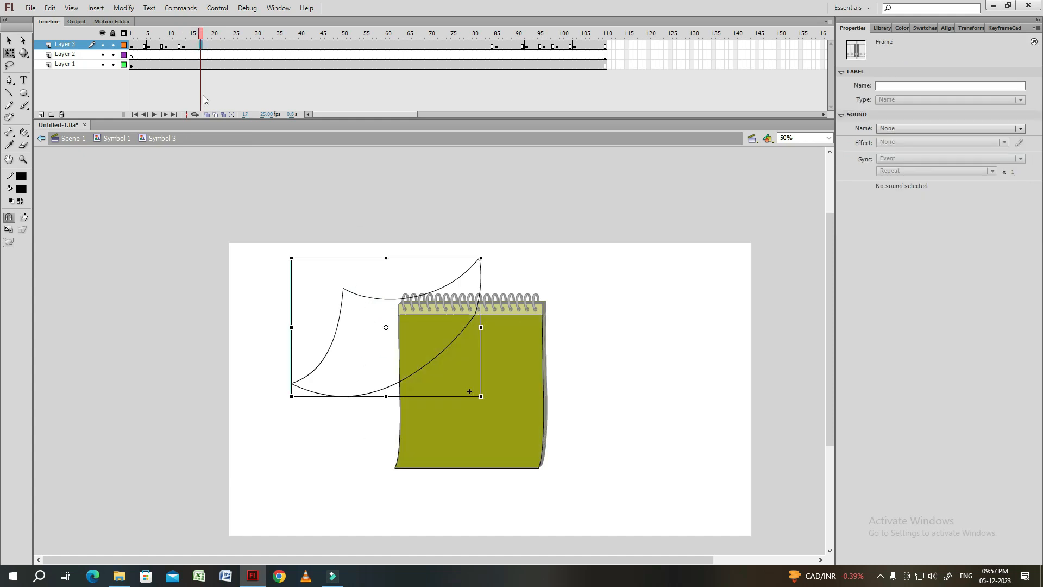
pyautogui.hotkey('shift', 'Left')
pyautogui.hotkey('shift', 'Left')
pyautogui.hotkey('shift', 'Left')
pyautogui.hotkey('shift', 'Left')
pyautogui.hotkey('shift', 'Left')
pyautogui.hotkey('shift', 'Left')
pyautogui.hotkey('shift', 'Left')
pyautogui.hotkey('shift', 'Left')
pyautogui.hotkey('shift', 'Left')
pyautogui.hotkey('shift', 'Left')
pyautogui.hotkey('shift', 'Up')
pyautogui.hotkey('shift', 'Left')
pyautogui.hotkey('shift', 'Left')
pyautogui.hotkey('shift', 'Down')
pyautogui.hotkey('shift', 'Left')
pyautogui.hotkey('shift', 'Left')
pyautogui.click(375, 321)
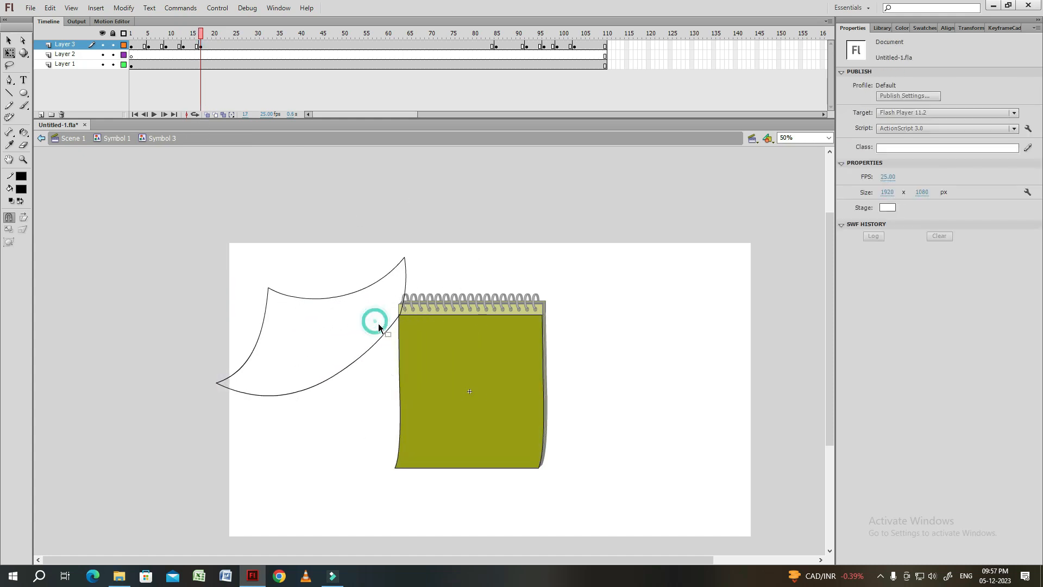
# Open the frame 17 flap group, adjust its upper left corner and bend the upper edge upward.
pyautogui.doubleClick(409, 263)
pyautogui.moveTo(244, 241); pyautogui.dragTo(238, 240)
pyautogui.moveTo(311, 286); pyautogui.dragTo(311, 269)
pyautogui.click(315, 268)
pyautogui.click(319, 316)
pyautogui.press(',')
pyautogui.press('.')
# Lower the frame 17 flap's lower left corner and rebend its left, lower and upper edges.
pyautogui.doubleClick(300, 386)
pyautogui.doubleClick(241, 309)
pyautogui.moveTo(216, 308); pyautogui.dragTo(217, 265)
pyautogui.press('v')
pyautogui.click(201, 326)
pyautogui.moveTo(217, 338); pyautogui.dragTo(210, 359)
pyautogui.moveTo(290, 358); pyautogui.dragTo(288, 366)
pyautogui.moveTo(328, 249); pyautogui.dragTo(329, 236)
pyautogui.click(351, 235)
pyautogui.click(335, 296)
pyautogui.press(',')
pyautogui.press(',')
pyautogui.press(',')
pyautogui.press(',')
pyautogui.press(',')
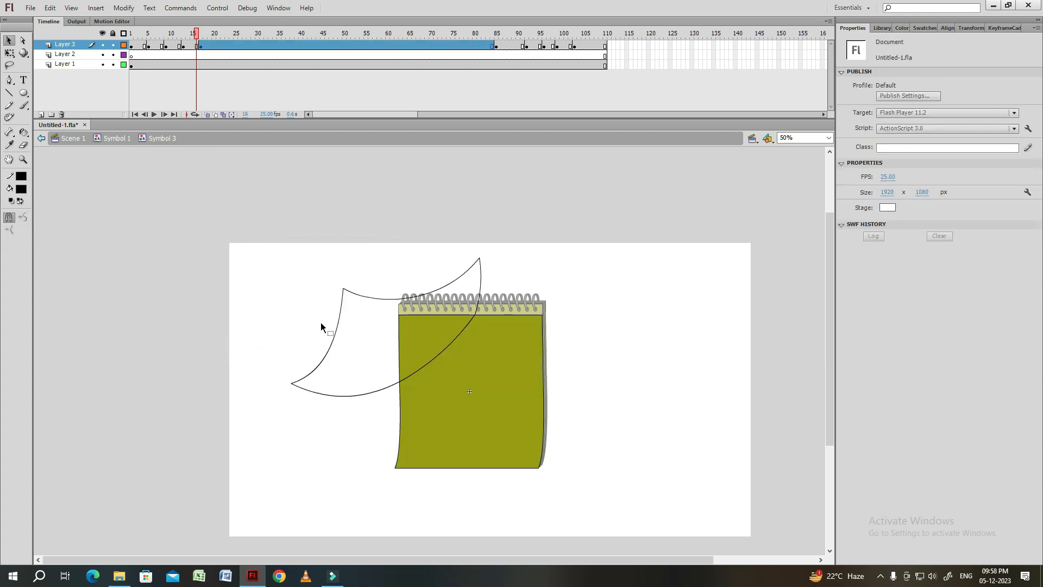
# Lock Layer 1, then widen the folded flap outline at frame 10 at both upper corners and bow its lower edge outward.
pyautogui.moveTo(147, 34); pyautogui.dragTo(171, 38)
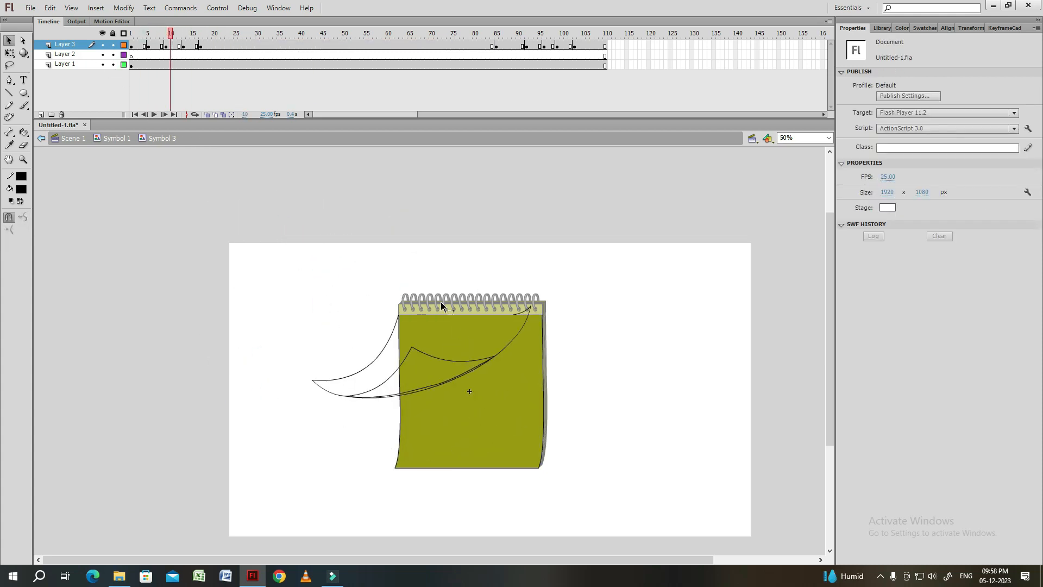
pyautogui.hotkey('ctrl', '1')
pyautogui.click(112, 65)
pyautogui.doubleClick(313, 262)
pyautogui.click(337, 272)
pyautogui.press('q')
pyautogui.moveTo(484, 256); pyautogui.dragTo(483, 250)
pyautogui.click(225, 402)
pyautogui.doubleClick(312, 257)
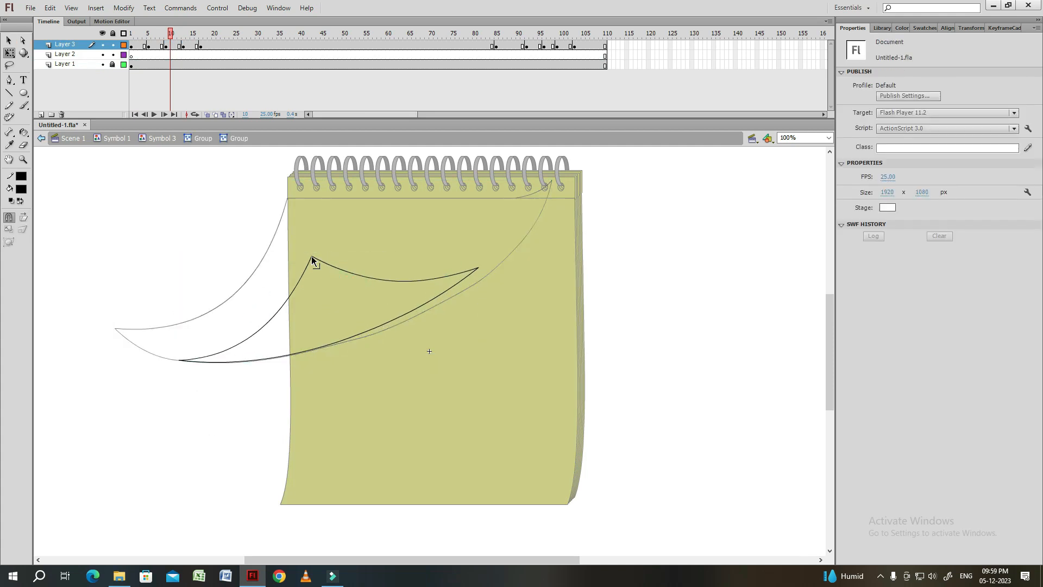
pyautogui.moveTo(431, 305); pyautogui.dragTo(434, 308)
pyautogui.moveTo(310, 352); pyautogui.dragTo(306, 356)
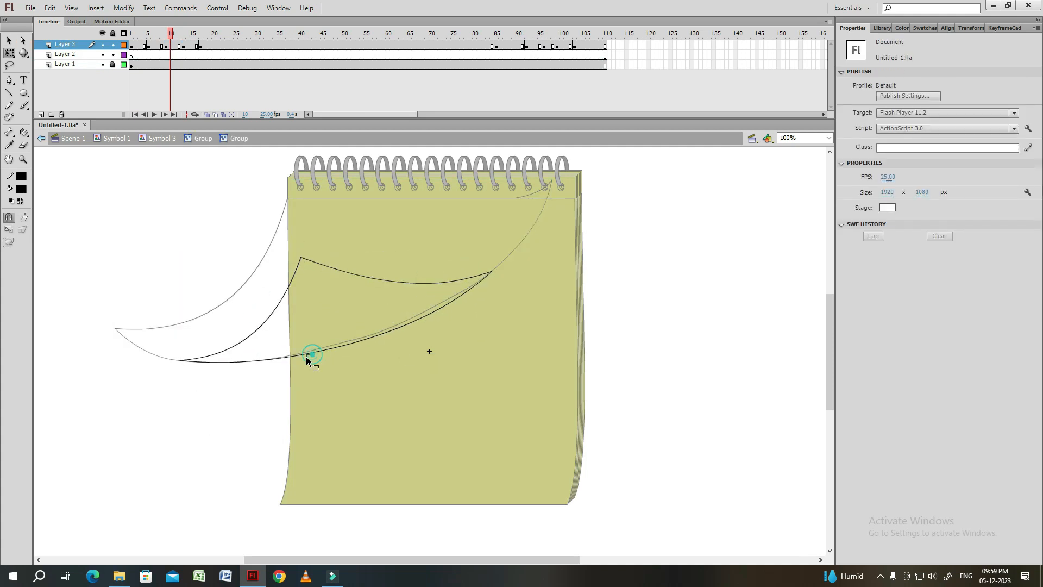
pyautogui.press(',')
pyautogui.press(',')
pyautogui.press(',')
pyautogui.press(',')
pyautogui.press(',')
# Leave the frame 10 flap group and add a keyframe on Layer 3 at frame 21.
pyautogui.moveTo(148, 34); pyautogui.dragTo(222, 44)
pyautogui.doubleClick(387, 374)
pyautogui.doubleClick(454, 426)
pyautogui.hotkey('ctrl', '-')
pyautogui.click(438, 250)
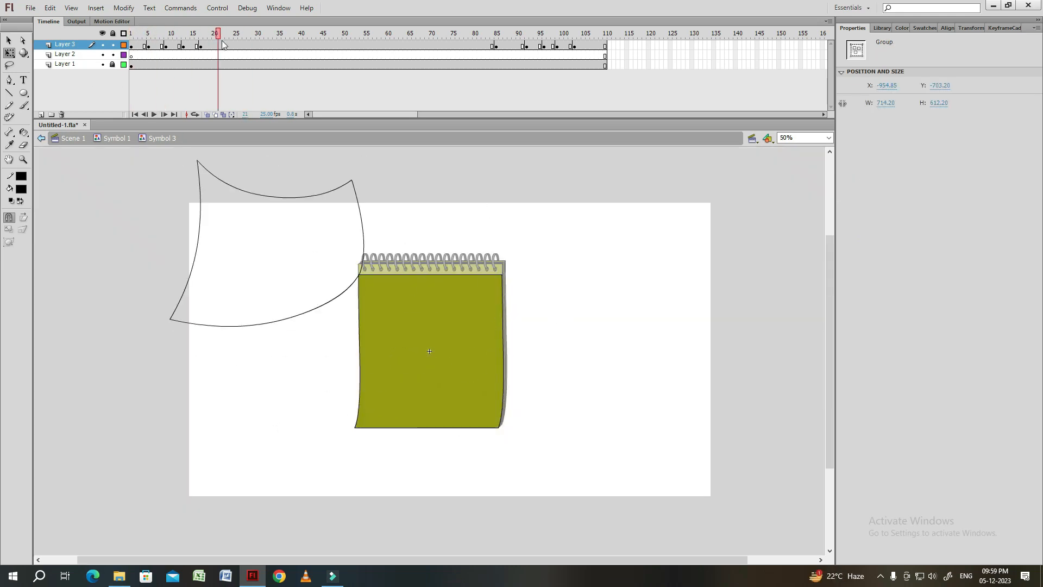
pyautogui.click(219, 45)
# Open the frame 21 flap group, rebend its right, lower and left edges, and bow the upper edge upward.
pyautogui.doubleClick(363, 228)
pyautogui.moveTo(385, 223); pyautogui.dragTo(346, 239)
pyautogui.click(375, 256)
pyautogui.moveTo(342, 259)
pyautogui.mouseDown()
pyautogui.moveTo(364, 282)
pyautogui.moveTo(344, 239)
pyautogui.mouseUp()
pyautogui.moveTo(320, 294); pyautogui.dragTo(318, 287)
pyautogui.moveTo(181, 221); pyautogui.dragTo(211, 284)
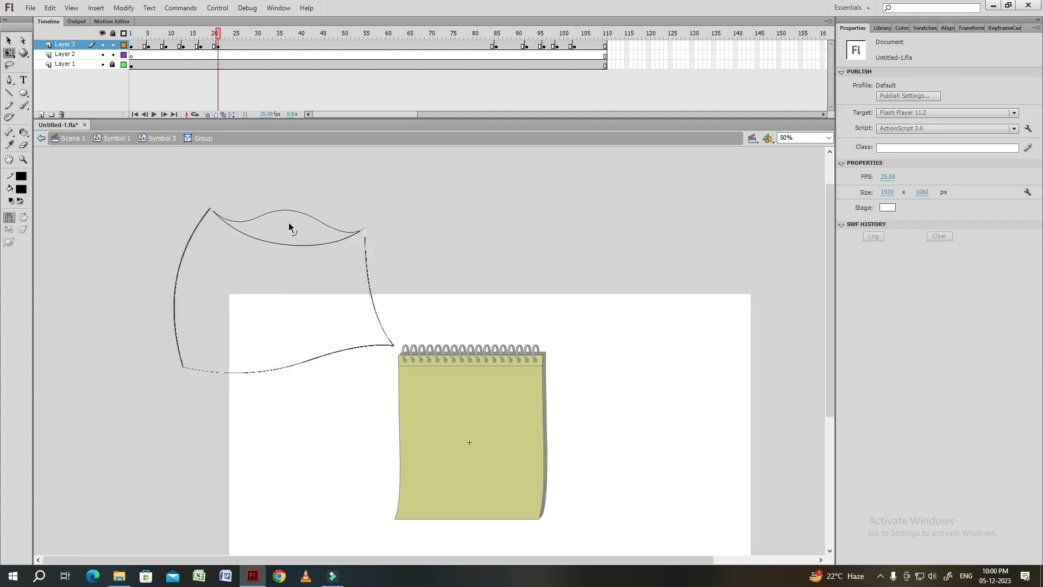
pyautogui.moveTo(189, 207); pyautogui.dragTo(189, 207)
# Move the frame 21 flap's lower right corner up and left, and pull its lower left corner outward.
pyautogui.moveTo(394, 346); pyautogui.dragTo(380, 333)
pyautogui.doubleClick(375, 233)
pyautogui.doubleClick(350, 213)
pyautogui.doubleClick(217, 392)
pyautogui.doubleClick(228, 358)
pyautogui.moveTo(168, 352); pyautogui.dragTo(155, 347)
# Nudge the frame 21 flap outline left and slightly down, comparing it with the adjacent frame.
pyautogui.doubleClick(413, 302)
pyautogui.hotkey('shift', 'Left')
pyautogui.hotkey('shift', 'Left')
pyautogui.press(',')
pyautogui.press('.')
pyautogui.hotkey('shift', 'Left')
pyautogui.hotkey('shift', 'Left')
pyautogui.hotkey('shift', 'Down')
pyautogui.hotkey('shift', 'Down')
pyautogui.doubleClick(345, 338)
# Add a keyframe on Layer 3 at frame 25 and shift the flap outline far up and to the left of the pad.
pyautogui.click(234, 46)
pyautogui.press('F6')
pyautogui.hotkey('shift', 'Left')
pyautogui.hotkey('shift', 'Left')
pyautogui.hotkey('shift', 'Left')
pyautogui.hotkey('shift', 'Left')
pyautogui.hotkey('shift', 'Left')
pyautogui.hotkey('shift', 'Left')
pyautogui.hotkey('shift', 'Left')
pyautogui.hotkey('shift', 'Left')
pyautogui.hotkey('shift', 'Left')
pyautogui.hotkey('shift', 'Left')
pyautogui.hotkey('shift', 'Left')
pyautogui.hotkey('shift', 'Left')
pyautogui.hotkey('shift', 'Left')
pyautogui.hotkey('shift', 'Left')
pyautogui.hotkey('shift', 'Left')
pyautogui.hotkey('shift', 'Left')
pyautogui.hotkey('shift', 'Left')
pyautogui.hotkey('shift', 'Left')
pyautogui.hotkey('shift', 'Left')
pyautogui.hotkey('shift', 'Left')
pyautogui.hotkey('shift', 'Left')
pyautogui.hotkey('shift', 'Left')
pyautogui.hotkey('shift', 'Up')
pyautogui.hotkey('shift', 'Up')
pyautogui.hotkey('shift', 'Up')
pyautogui.hotkey('shift', 'Up')
pyautogui.hotkey('shift', 'Up')
pyautogui.hotkey('shift', 'Up')
pyautogui.hotkey('shift', 'Up')
pyautogui.hotkey('shift', 'Up')
pyautogui.hotkey('shift', 'Up')
pyautogui.hotkey('shift', 'Up')
pyautogui.hotkey('shift', 'Up')
pyautogui.hotkey('shift', 'Left')
pyautogui.hotkey('shift', 'Left')
pyautogui.hotkey('shift', 'Left')
pyautogui.hotkey('shift', 'Left')
pyautogui.hotkey('shift', 'Left')
pyautogui.hotkey('shift', 'Left')
pyautogui.hotkey('shift', 'Left')
pyautogui.hotkey('shift', 'Left')
pyautogui.hotkey('shift', 'Left')
pyautogui.hotkey('shift', 'Left')
pyautogui.hotkey('shift', 'Left')
pyautogui.hotkey('shift', 'Left')
pyautogui.hotkey('shift', 'Left')
pyautogui.hotkey('shift', 'Left')
pyautogui.hotkey('shift', 'Left')
pyautogui.hotkey('shift', 'Left')
pyautogui.hotkey('shift', 'Left')
pyautogui.hotkey('shift', 'Up')
pyautogui.hotkey('shift', 'Up')
pyautogui.hotkey('shift', 'Up')
pyautogui.hotkey('shift', 'Up')
pyautogui.hotkey('shift', 'Up')
pyautogui.hotkey('shift', 'Up')
pyautogui.hotkey('shift', 'Up')
pyautogui.hotkey('shift', 'Up')
pyautogui.hotkey('shift', 'Up')
pyautogui.hotkey('shift', 'Up')
pyautogui.hotkey('shift', 'Up')
pyautogui.hotkey('shift', 'Up')
pyautogui.hotkey('shift', 'Up')
pyautogui.hotkey('shift', 'Up')
pyautogui.hotkey('shift', 'Up')
# Open the frame 25 flap group, bow its upper edge upward, rebend the lower and right edges, and extend the upper left corner outward.
pyautogui.click(340, 265)
pyautogui.moveTo(238, 282); pyautogui.dragTo(252, 344)
pyautogui.doubleClick(116, 203)
pyautogui.click(186, 193)
pyautogui.moveTo(114, 205); pyautogui.dragTo(174, 187)
pyautogui.click(183, 226)
pyautogui.moveTo(187, 233); pyautogui.dragTo(187, 206)
pyautogui.moveTo(196, 310); pyautogui.dragTo(197, 311)
pyautogui.moveTo(281, 305); pyautogui.dragTo(256, 305)
pyautogui.scroll(1, 73, 196)
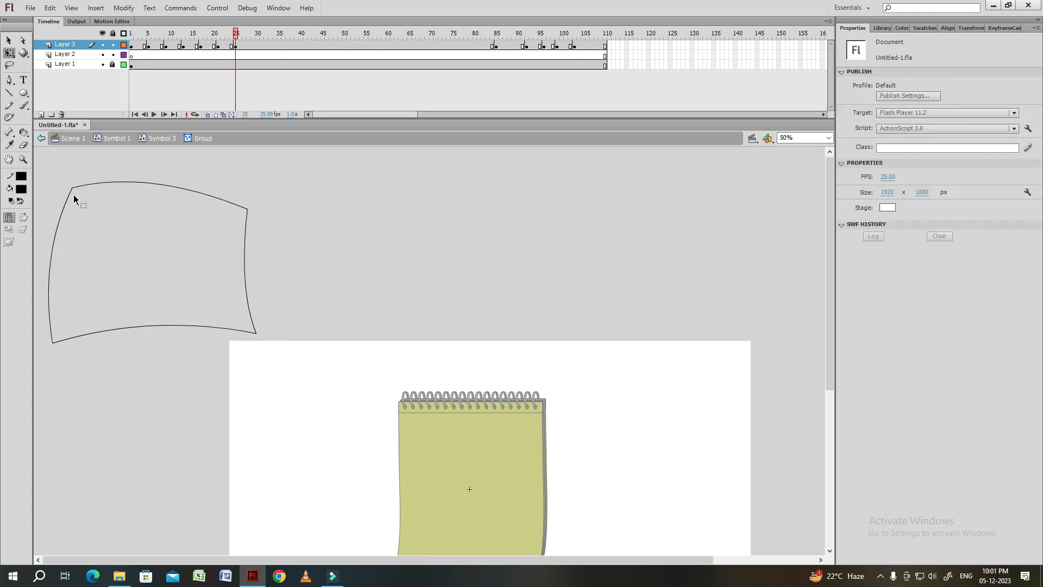
pyautogui.moveTo(72, 187); pyautogui.dragTo(55, 179)
# Play the page-turn animation from frame 1 and check the flap's motion around frame 21.
pyautogui.hotkey('ctrl', '-')
pyautogui.click(131, 46)
pyautogui.press('Return')
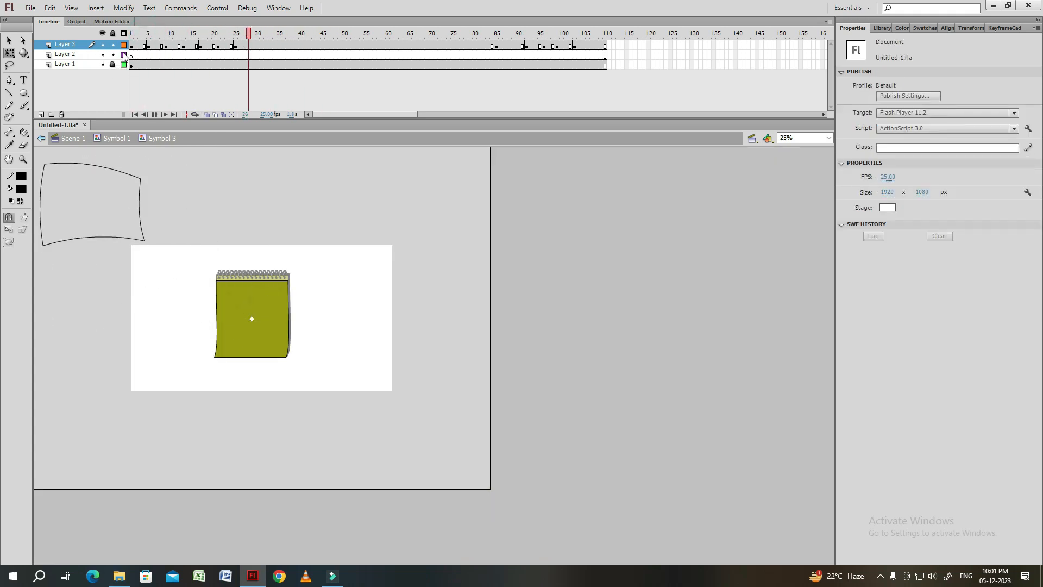
pyautogui.moveTo(198, 32)
pyautogui.mouseDown()
pyautogui.moveTo(173, 34)
pyautogui.moveTo(196, 35)
pyautogui.mouseUp()
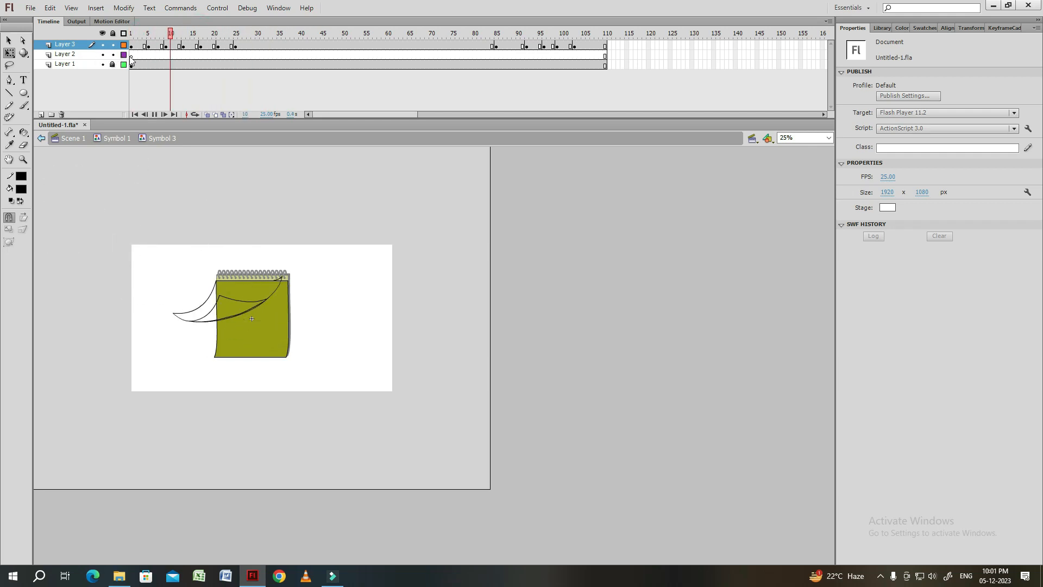
pyautogui.click(218, 46)
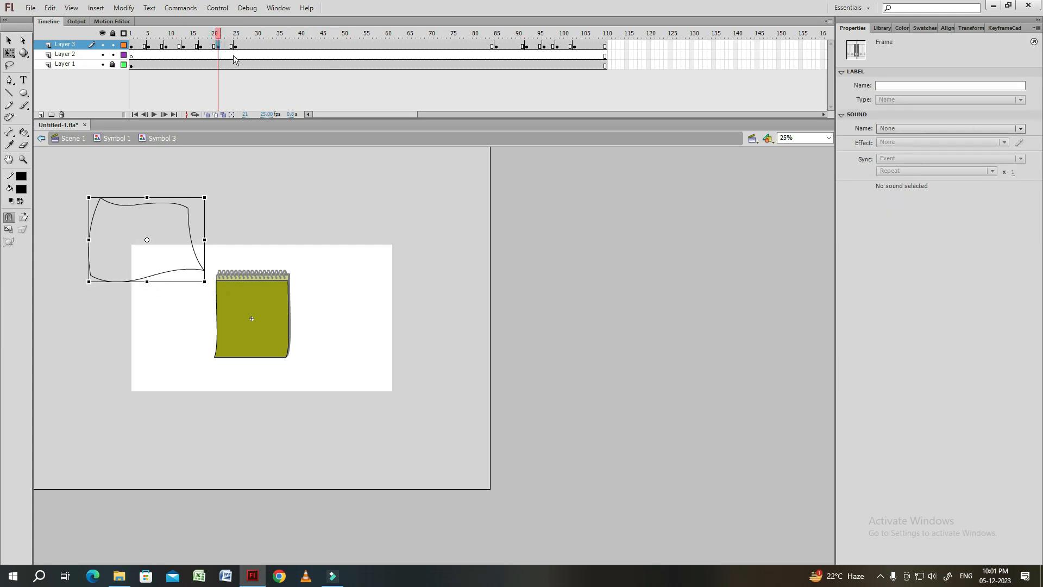
pyautogui.press('Return')
pyautogui.click(152, 34)
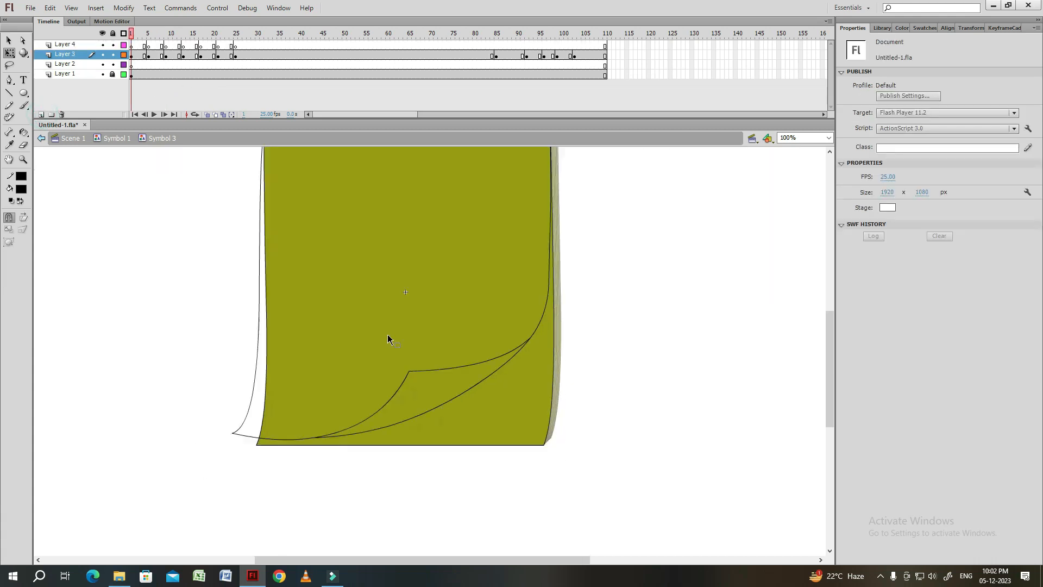
# Move the folded corner outline at frame 1 from Layer 3 to Layer 4, keeping it in place.
pyautogui.click(396, 394)
pyautogui.hotkey('ctrl', 'x')
pyautogui.click(136, 45)
pyautogui.hotkey('ctrl', 'shift', 'v')
# Select the folded curl's edges at frame 5 on Layer 3 and move them in place to Layer 4.
pyautogui.click(148, 56)
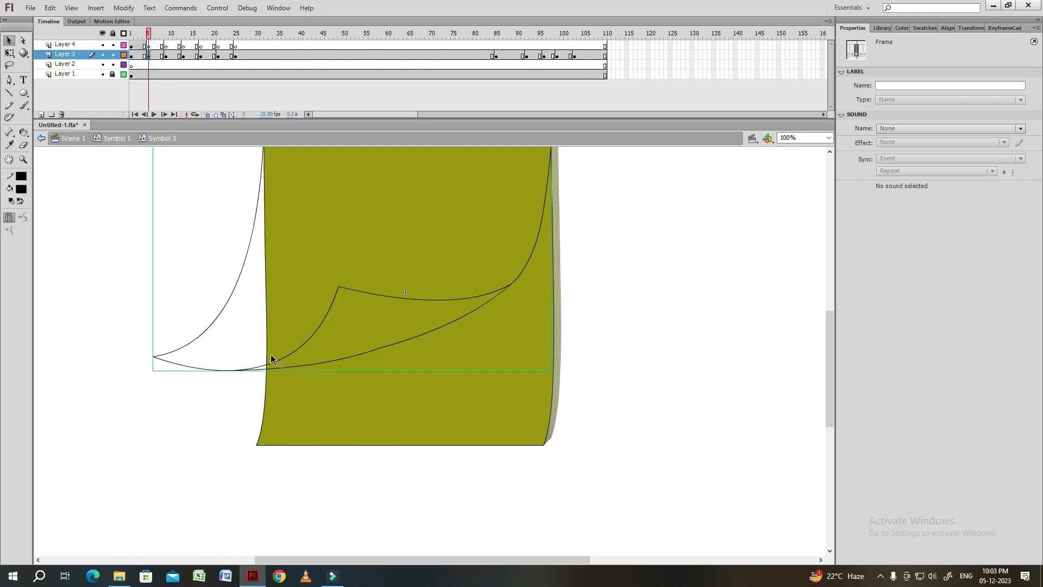
pyautogui.click(304, 345)
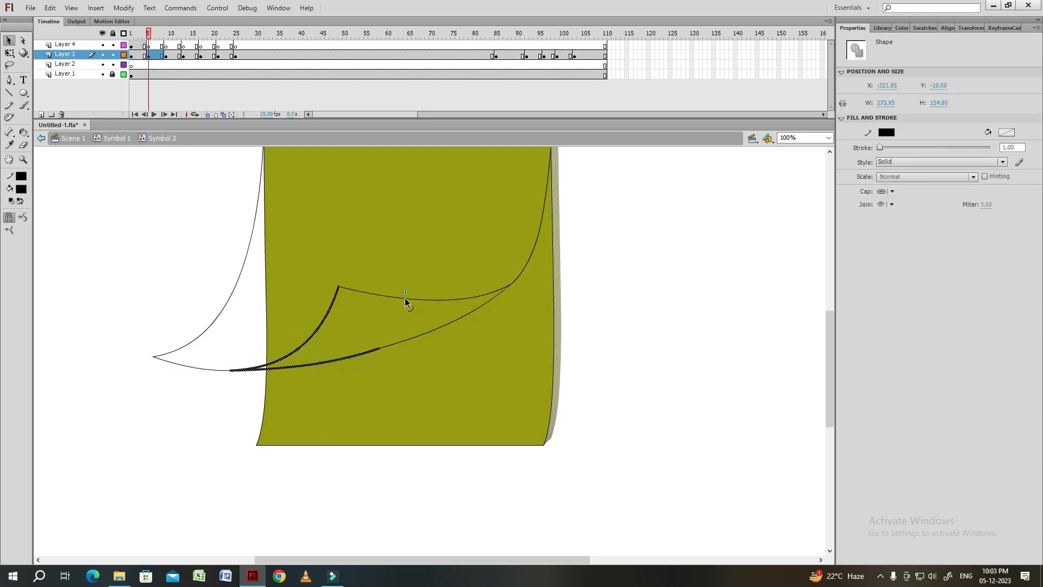
pyautogui.hotkey('ctrl', 'x')
pyautogui.click(148, 45)
pyautogui.hotkey('ctrl', 'shift', 'v')
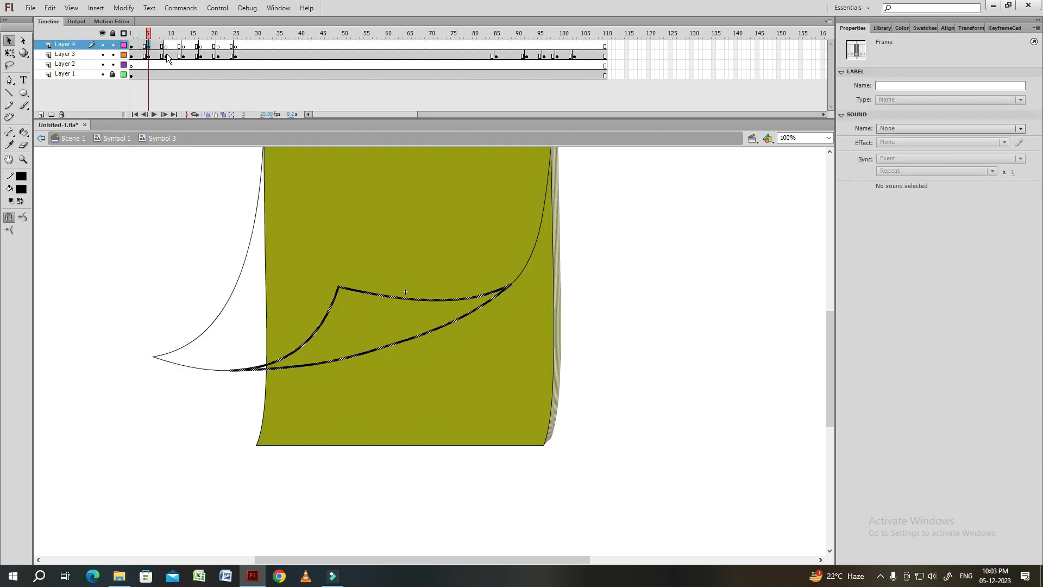
# Move the folded curl outline at frame 9 from Layer 3 to Layer 4 in place and break the flap artwork apart.
pyautogui.click(167, 56)
pyautogui.click(242, 265)
pyautogui.hotkey('ctrl', 'x')
pyautogui.click(166, 45)
pyautogui.hotkey('ctrl', 'shift', 'v')
pyautogui.click(192, 251)
pyautogui.hotkey('ctrl', 'b')
# Inspect the flap at frames 13 and 5, toggle Layer 4's visibility to check the curl, and lock Layer 4.
pyautogui.click(183, 56)
pyautogui.click(86, 228)
pyautogui.moveTo(87, 228); pyautogui.dragTo(171, 349)
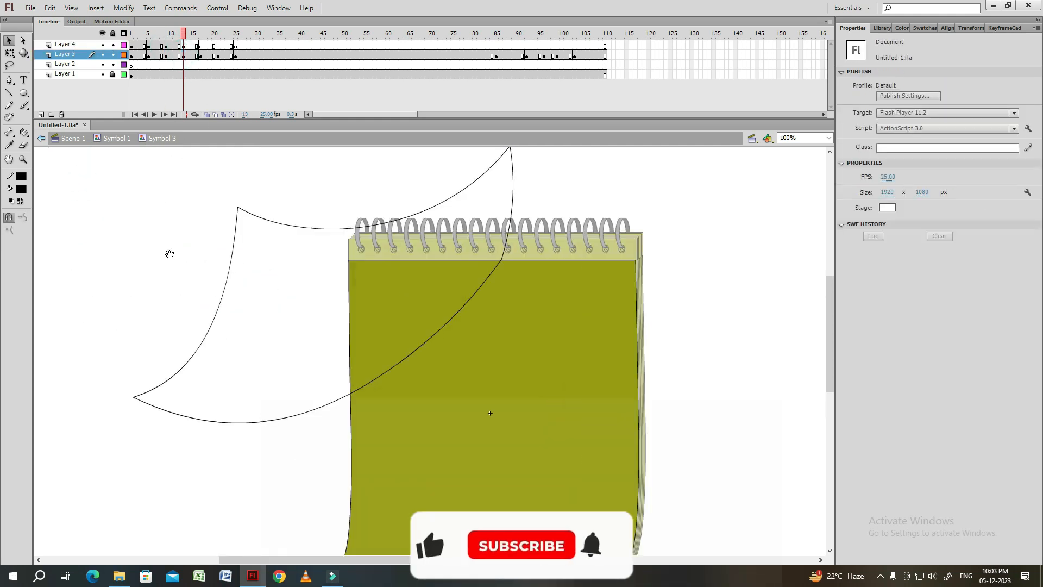
pyautogui.click(148, 46)
pyautogui.moveTo(277, 276); pyautogui.dragTo(210, 195)
pyautogui.click(103, 45)
pyautogui.click(103, 45)
pyautogui.click(113, 45)
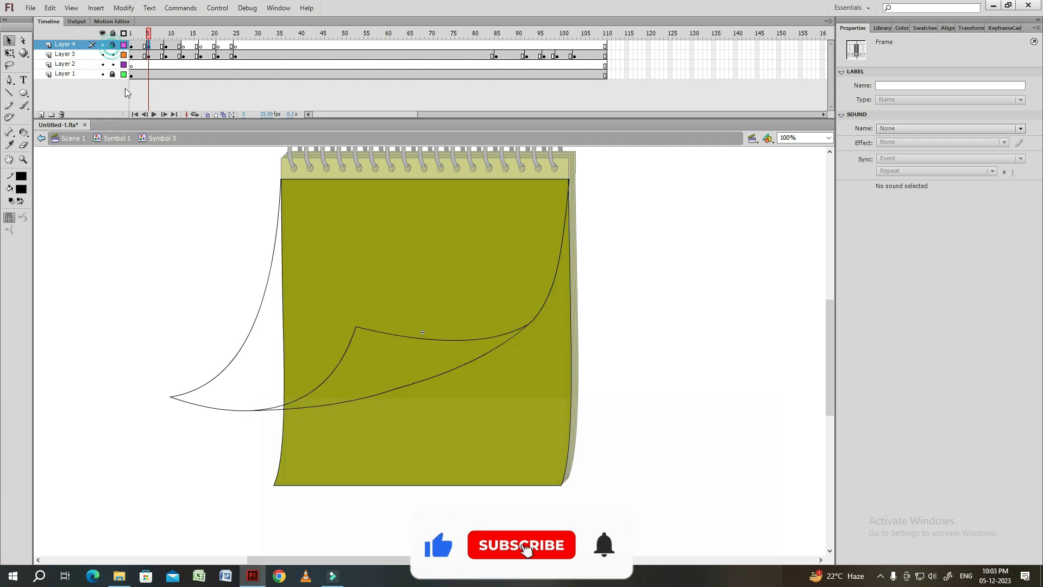
# Group the flap outline at frame 5 on Layer 3 and add a curved line along the fold inside the group.
pyautogui.click(258, 387)
pyautogui.doubleClick(237, 410)
pyautogui.hotkey('ctrl', 'g')
pyautogui.doubleClick(237, 409)
pyautogui.press('n')
pyautogui.moveTo(461, 355)
pyautogui.mouseDown()
pyautogui.moveTo(249, 410)
pyautogui.moveTo(528, 324)
pyautogui.mouseUp()
pyautogui.press('v')
pyautogui.moveTo(424, 357); pyautogui.dragTo(427, 383)
pyautogui.doubleClick(197, 354)
# Group the page outline at frame 1 on Layer 3 and draw a curved line along the folded corner inside the group.
pyautogui.click(131, 46)
pyautogui.click(259, 447)
pyautogui.doubleClick(267, 449)
pyautogui.hotkey('ctrl', 'g')
pyautogui.doubleClick(267, 449)
pyautogui.press('n')
pyautogui.moveTo(505, 406)
pyautogui.mouseDown()
pyautogui.moveTo(332, 478)
pyautogui.moveTo(547, 380)
pyautogui.mouseUp()
pyautogui.press('v')
pyautogui.moveTo(447, 426); pyautogui.dragTo(449, 448)
# Refine the curve and right end of the fold line at frame 1, and leave the group.
pyautogui.click(509, 410)
pyautogui.hotkey('ctrl', '=')
pyautogui.click(443, 366)
pyautogui.moveTo(444, 372); pyautogui.dragTo(448, 384)
pyautogui.moveTo(569, 324); pyautogui.dragTo(572, 329)
pyautogui.doubleClick(610, 346)
pyautogui.hotkey('ctrl', '-')
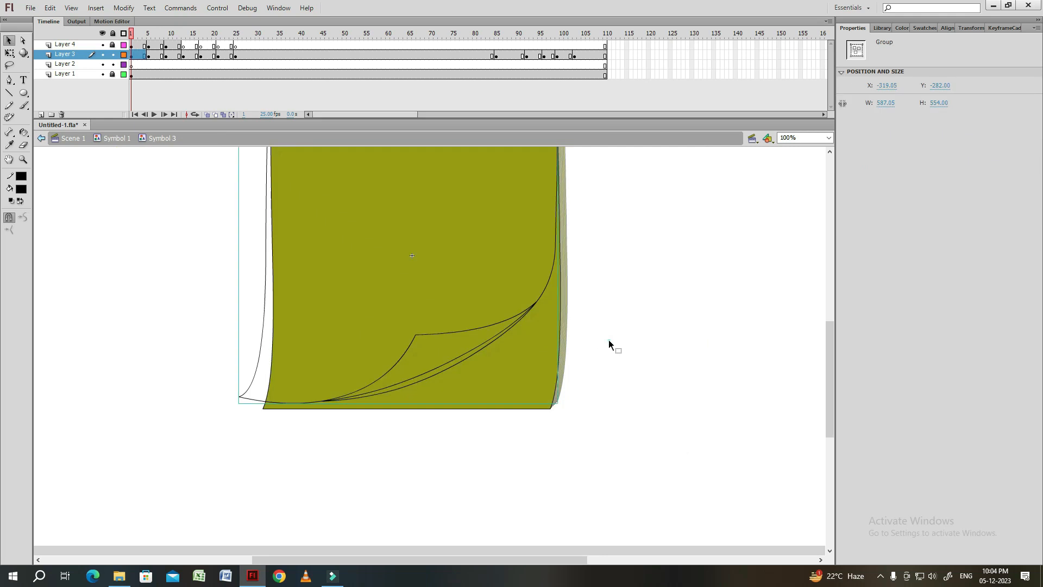
pyautogui.click(610, 346)
# Apply shape tweens to the flap on Layer 3 from frame 17 through frame 25.
pyautogui.hotkey('ctrl', '-')
pyautogui.click(184, 56)
pyautogui.click(201, 56)
pyautogui.rightClick(217, 55)
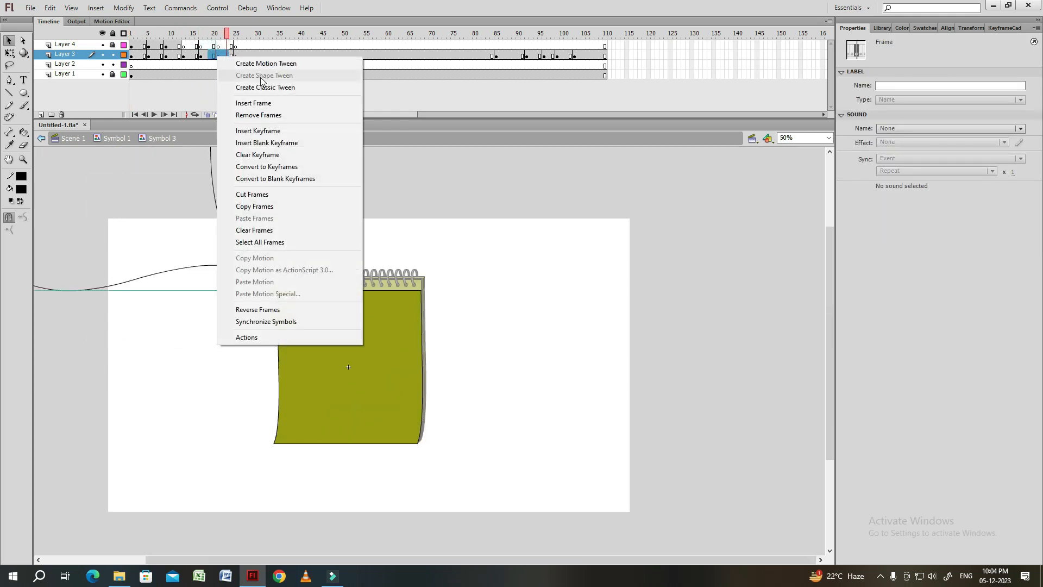
pyautogui.click(200, 53)
pyautogui.click(219, 54)
pyautogui.moveTo(207, 55); pyautogui.dragTo(226, 57)
pyautogui.rightClick(226, 57)
pyautogui.click(240, 77)
# Play and step through the flap's shape tweens between frames 17 and 25 to check how the outline morphs.
pyautogui.press('.')
pyautogui.press('.')
pyautogui.press('.')
pyautogui.press('.')
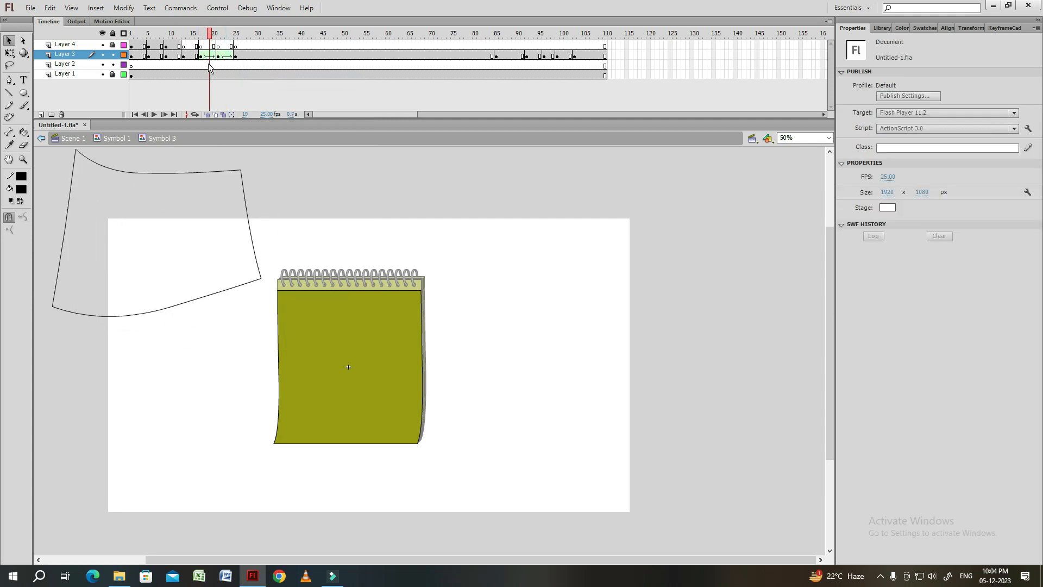
pyautogui.moveTo(286, 222); pyautogui.dragTo(404, 283)
pyautogui.press('.')
pyautogui.press('.')
pyautogui.press('.')
pyautogui.press('.')
pyautogui.click(183, 36)
pyautogui.press('Return')
pyautogui.click(218, 56)
pyautogui.press(',')
pyautogui.press(',')
pyautogui.press(',')
pyautogui.press(',')
pyautogui.press(',')
pyautogui.press('.')
pyautogui.press('.')
pyautogui.press('.')
pyautogui.press('.')
pyautogui.press('.')
pyautogui.press('.')
pyautogui.press('.')
pyautogui.press('.')
pyautogui.press('.')
# Add shape hints at frame 21 and place them on the flap's lower-left, upper-left and lower-right corners.
pyautogui.click(201, 57)
pyautogui.press('.')
pyautogui.press('.')
pyautogui.press('.')
pyautogui.press('.')
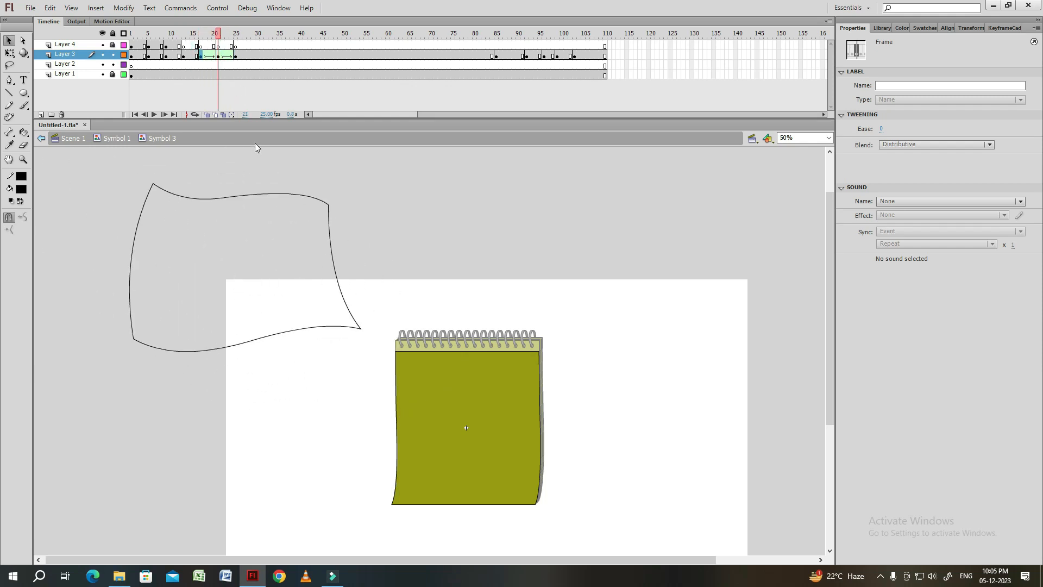
pyautogui.click(372, 209)
pyautogui.hotkey('ctrl', 'shift', 'h')
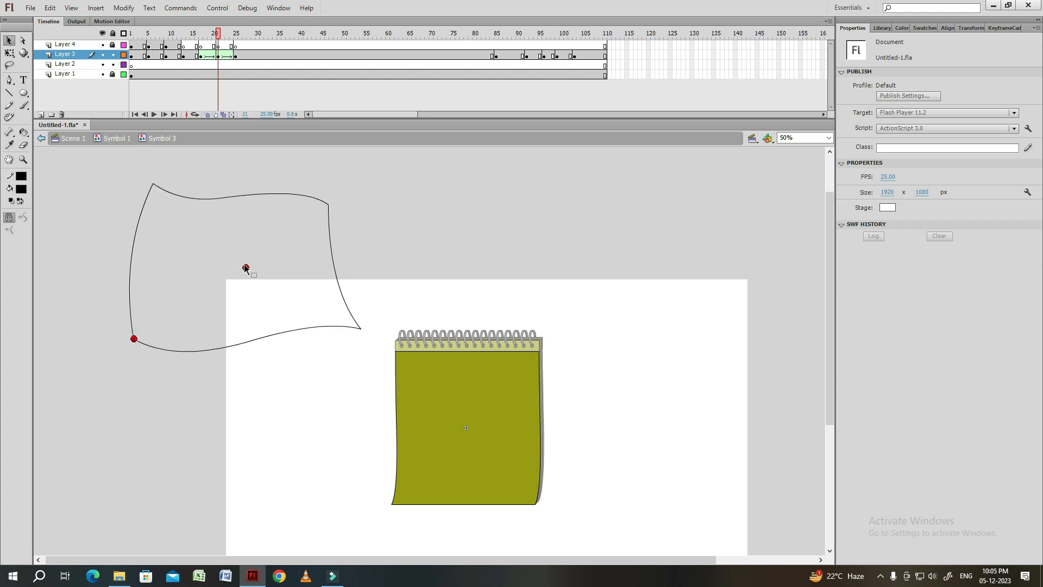
pyautogui.moveTo(153, 185); pyautogui.dragTo(153, 183)
pyautogui.moveTo(246, 267); pyautogui.dragTo(361, 330)
# Match the shape hints to the flap's corresponding corners at frame 25.
pyautogui.press('.')
pyautogui.press('.')
pyautogui.press('.')
pyautogui.press('.')
pyautogui.moveTo(165, 202); pyautogui.dragTo(277, 279)
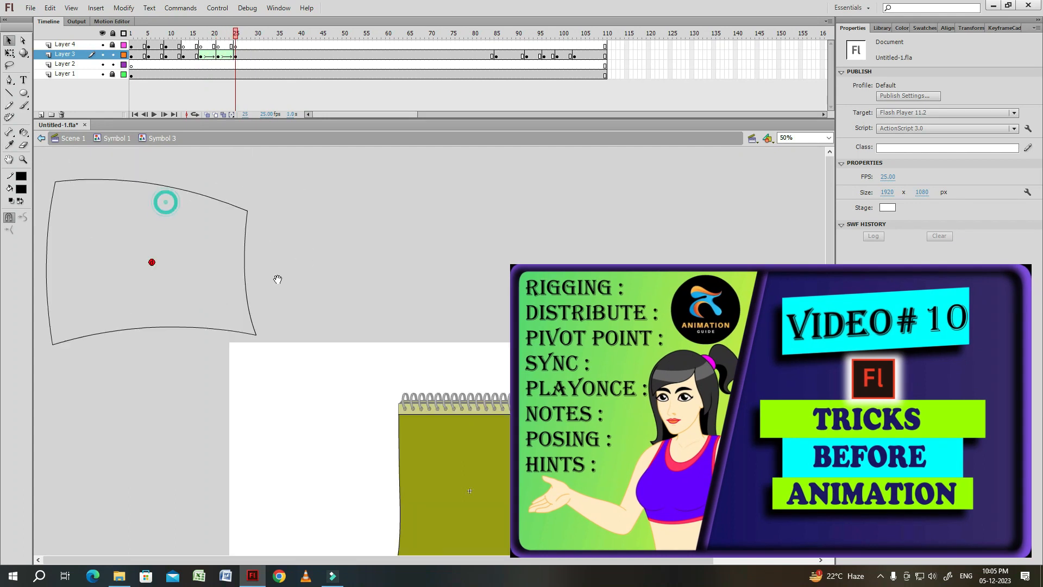
pyautogui.moveTo(152, 263); pyautogui.dragTo(55, 182)
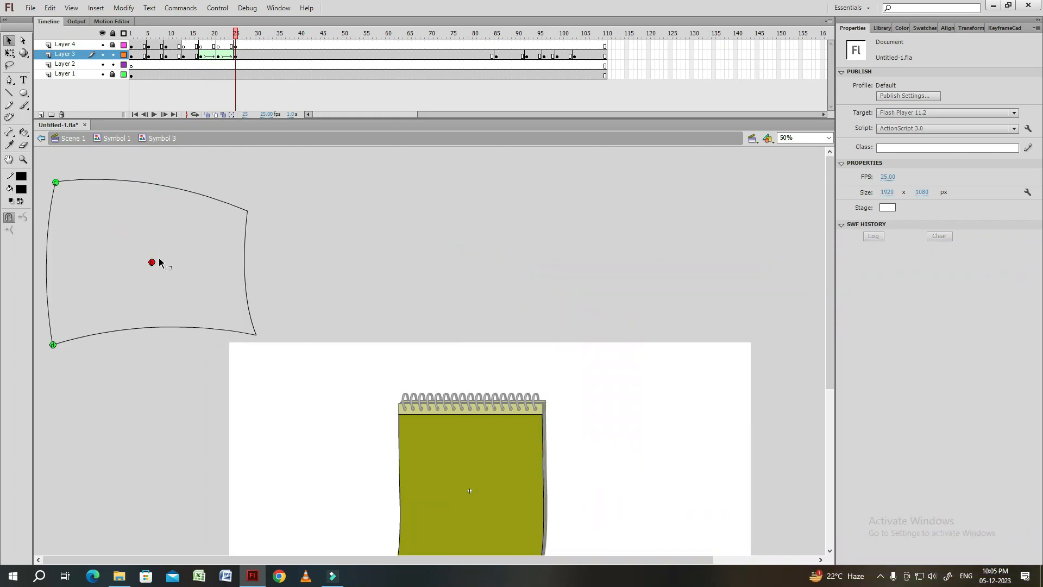
# Extend each of the two shape-tween spans after frame 17 by one frame and scrub through the result.
pyautogui.press(',')
pyautogui.press(',')
pyautogui.press(',')
pyautogui.press(',')
pyautogui.press(',')
pyautogui.press(',')
pyautogui.press(',')
pyautogui.press(',')
pyautogui.press(',')
pyautogui.press('.')
pyautogui.press('F5')
pyautogui.press('F5')
pyautogui.moveTo(232, 37)
pyautogui.mouseDown()
pyautogui.moveTo(242, 37)
pyautogui.moveTo(198, 37)
pyautogui.moveTo(239, 37)
pyautogui.mouseUp()
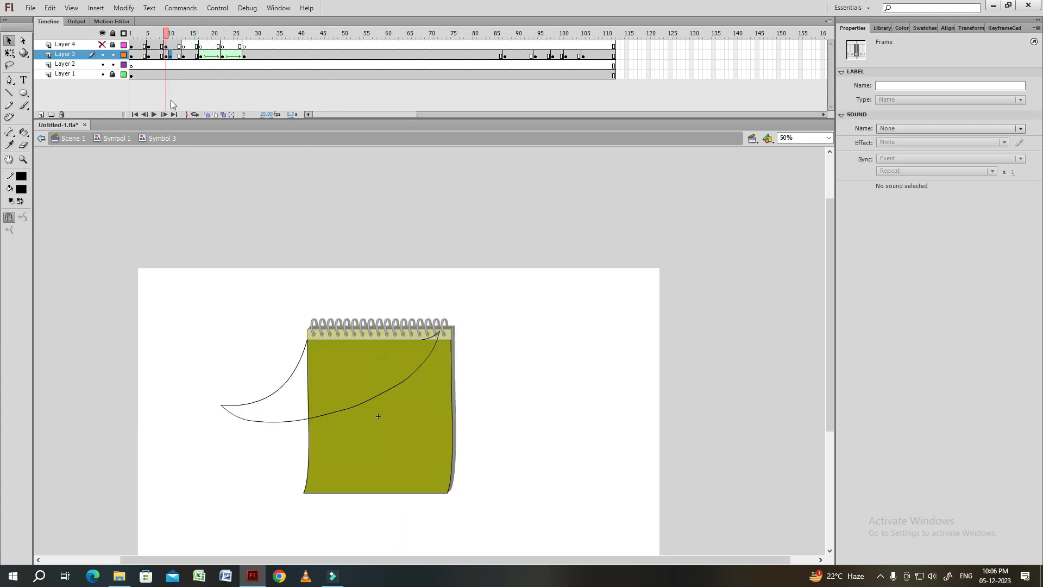
# Turn on onion skinning and narrow its range to the frames around frame 10.
pyautogui.press('.')
pyautogui.click(207, 114)
pyautogui.moveTo(615, 34); pyautogui.dragTo(170, 43)
pyautogui.click(389, 314)
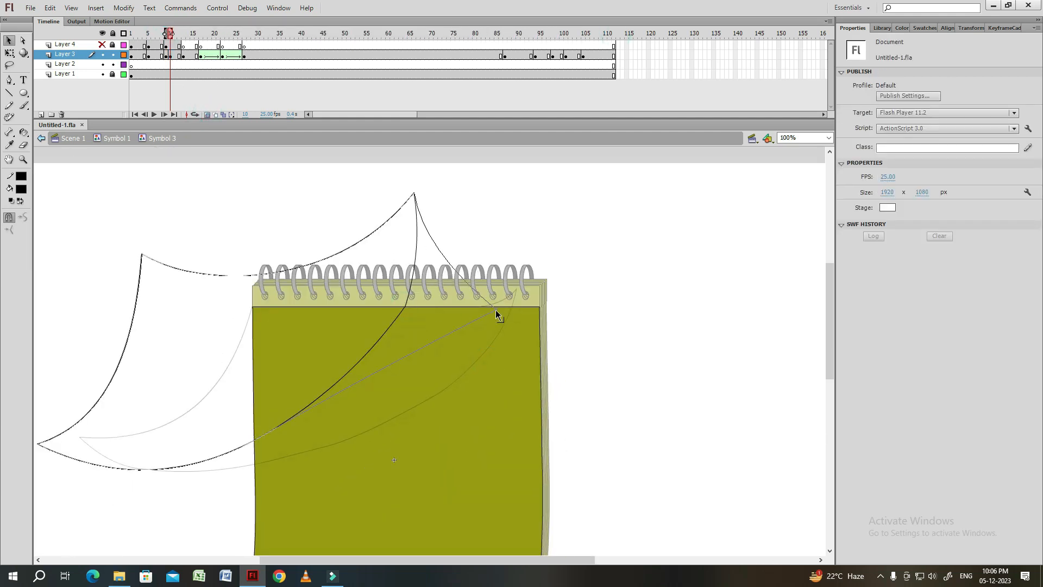
# Reshape the flap at frame 10 by moving its upper-right corner toward the last rings and bending the top and lower edges.
pyautogui.moveTo(495, 309); pyautogui.dragTo(477, 307)
pyautogui.moveTo(414, 193); pyautogui.dragTo(480, 235)
pyautogui.moveTo(359, 314); pyautogui.dragTo(408, 265)
pyautogui.moveTo(448, 308); pyautogui.dragTo(462, 330)
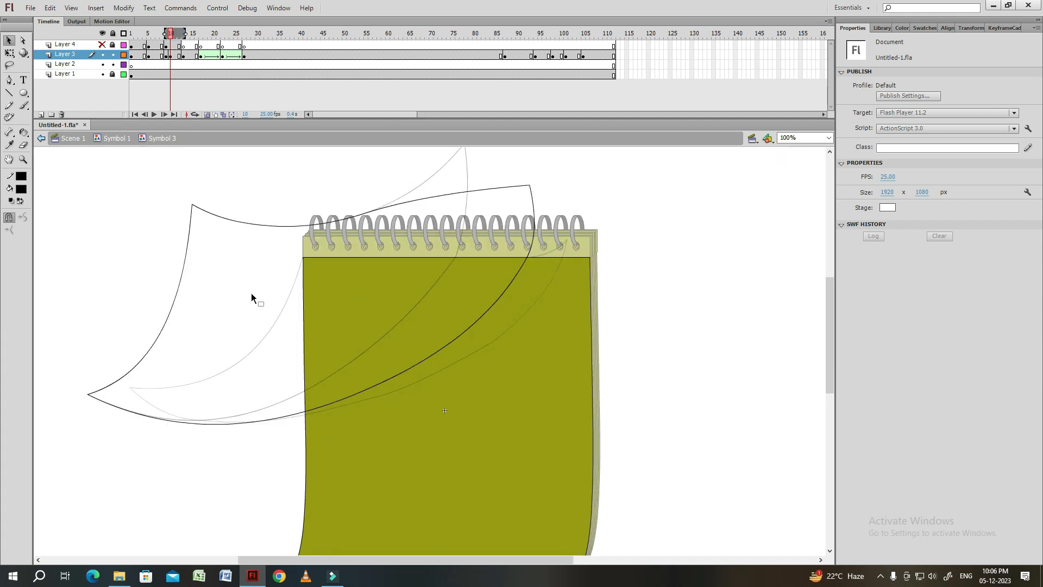
pyautogui.moveTo(444, 195); pyautogui.dragTo(446, 214)
pyautogui.moveTo(380, 261); pyautogui.dragTo(385, 293)
pyautogui.click(535, 249)
# Pull the flap's upper-left corner inward at frame 10 and smooth the adjoining edges into an in-between pose.
pyautogui.moveTo(222, 258); pyautogui.dragTo(285, 268)
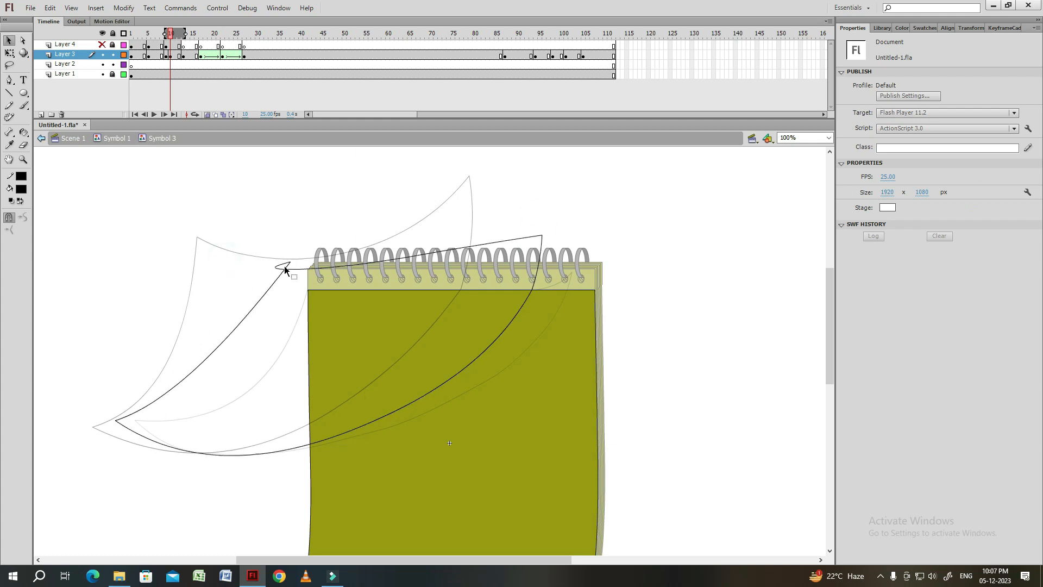
pyautogui.moveTo(379, 267); pyautogui.dragTo(359, 279)
pyautogui.click(385, 278)
pyautogui.click(440, 294)
pyautogui.moveTo(212, 454); pyautogui.dragTo(202, 450)
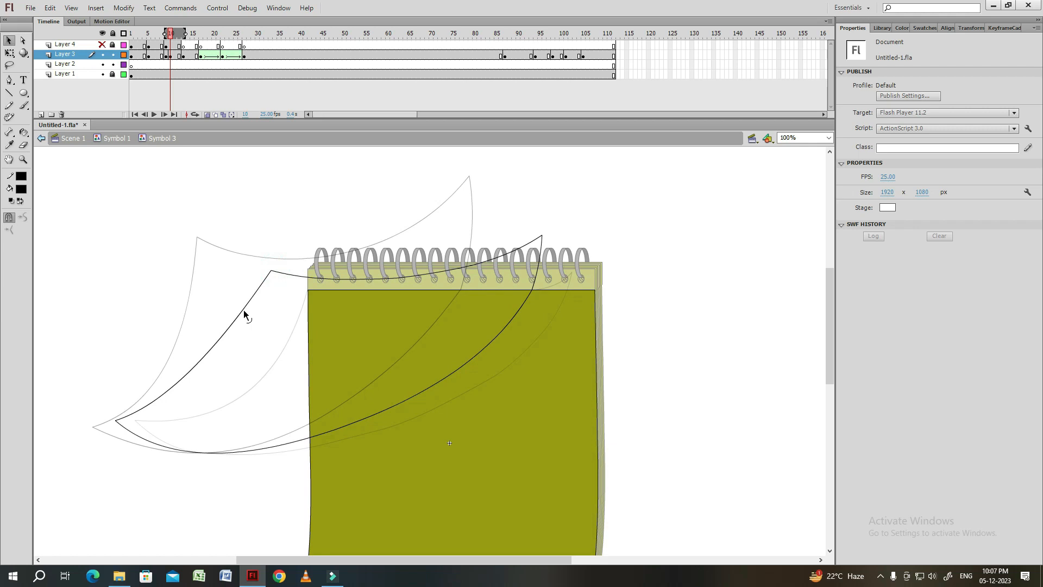
pyautogui.moveTo(272, 271); pyautogui.dragTo(266, 280)
pyautogui.click(493, 264)
pyautogui.click(485, 278)
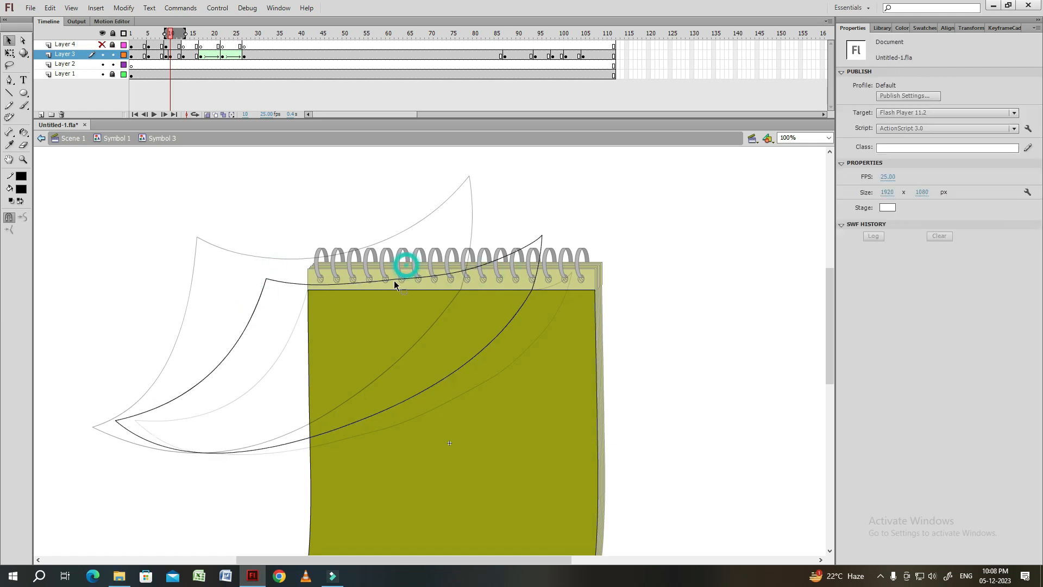
# Turn off onion skinning, shift the in-between flap keyframe to frame 11, and apply shape tweens up to the existing tweens.
pyautogui.click(216, 115)
pyautogui.moveTo(173, 56)
pyautogui.mouseDown()
pyautogui.moveTo(192, 57)
pyautogui.moveTo(174, 35)
pyautogui.moveTo(216, 37)
pyautogui.moveTo(134, 37)
pyautogui.moveTo(175, 37)
pyautogui.mouseUp()
pyautogui.rightClick(192, 56)
pyautogui.click(214, 77)
# Insert three frames into each of the two new shape tweens and play back the page turn.
pyautogui.click(179, 34)
pyautogui.press('F5')
pyautogui.press('F5')
pyautogui.press('F5')
pyautogui.press('Return')
pyautogui.click(204, 35)
pyautogui.press('F5')
pyautogui.press('F5')
pyautogui.press('F5')
pyautogui.hotkey('ctrl', '-')
pyautogui.press('Return')
pyautogui.click(166, 35)
pyautogui.press('Return')
# Place shape hints on the flap's corners at frame 11 and match them to the same corners at frame 16.
pyautogui.click(175, 55)
pyautogui.hotkey('ctrl', '=')
pyautogui.click(230, 275)
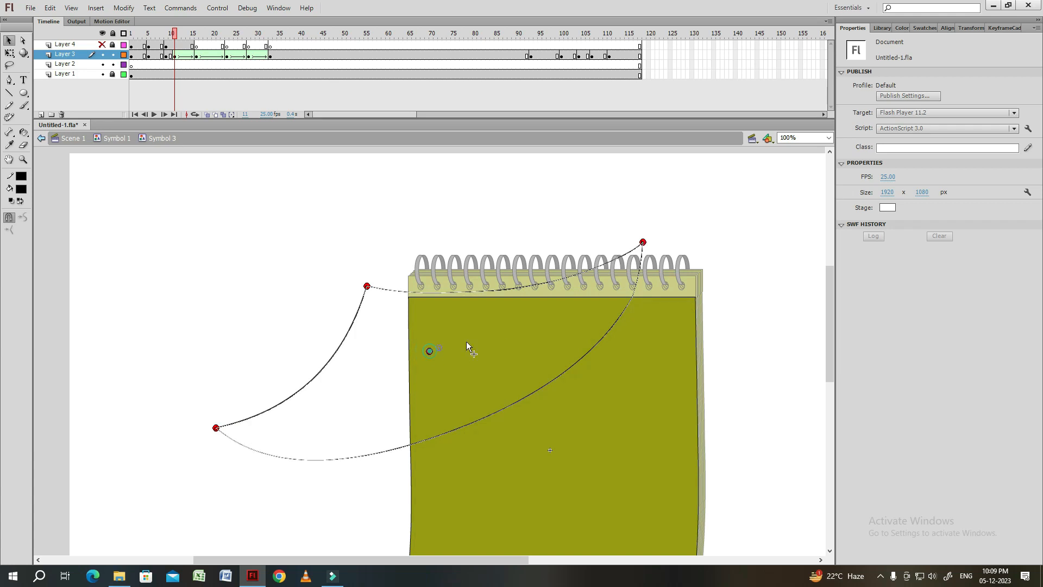
pyautogui.press('.')
pyautogui.press('.')
pyautogui.press('.')
pyautogui.press('.')
pyautogui.press('.')
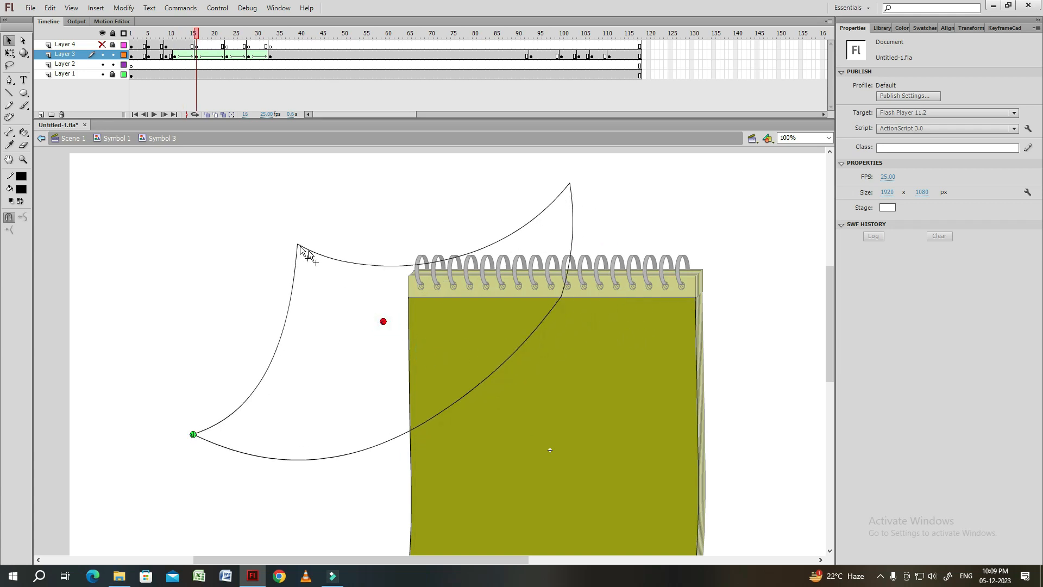
pyautogui.moveTo(562, 292); pyautogui.dragTo(562, 293)
# Play back the hinted flap tween and return to frame 11.
pyautogui.press(',')
pyautogui.press(',')
pyautogui.press(',')
pyautogui.press(',')
pyautogui.press(',')
pyautogui.press(',')
pyautogui.press('Return')
pyautogui.click(174, 36)
# Set the fill colour by sampling the olive green of the calendar page.
pyautogui.click(21, 189)
pyautogui.click(423, 307)
pyautogui.click(24, 191)
pyautogui.click(184, 201)
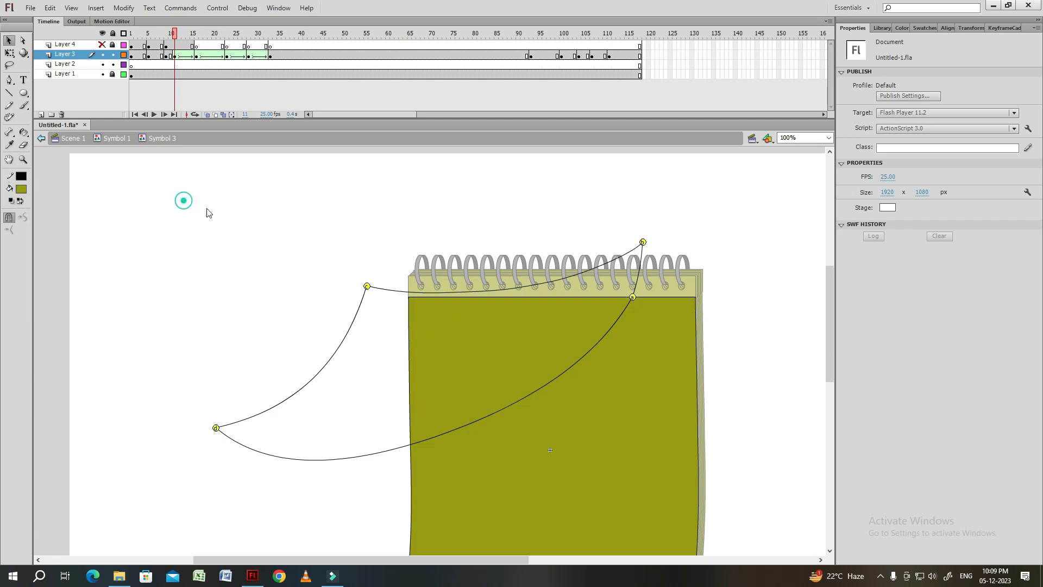
# Fill the turning flap with dark olive on its keyframes at frames 11, 16, 23, 28 and 33.
pyautogui.click(421, 360)
pyautogui.press('k')
pyautogui.click(391, 367)
pyautogui.click(196, 36)
pyautogui.click(298, 304)
pyautogui.click(227, 36)
pyautogui.click(294, 229)
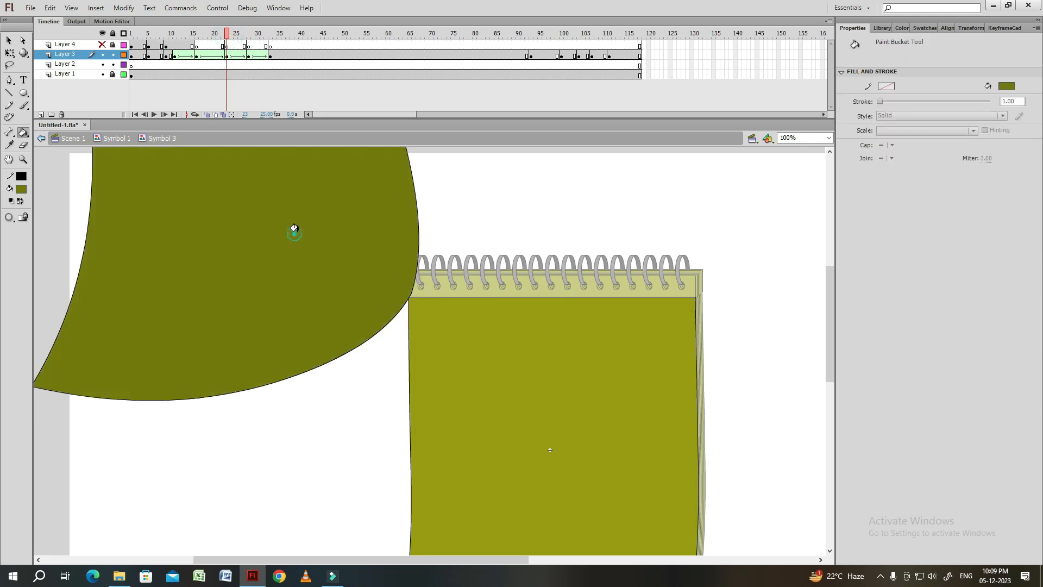
pyautogui.click(255, 46)
pyautogui.click(274, 35)
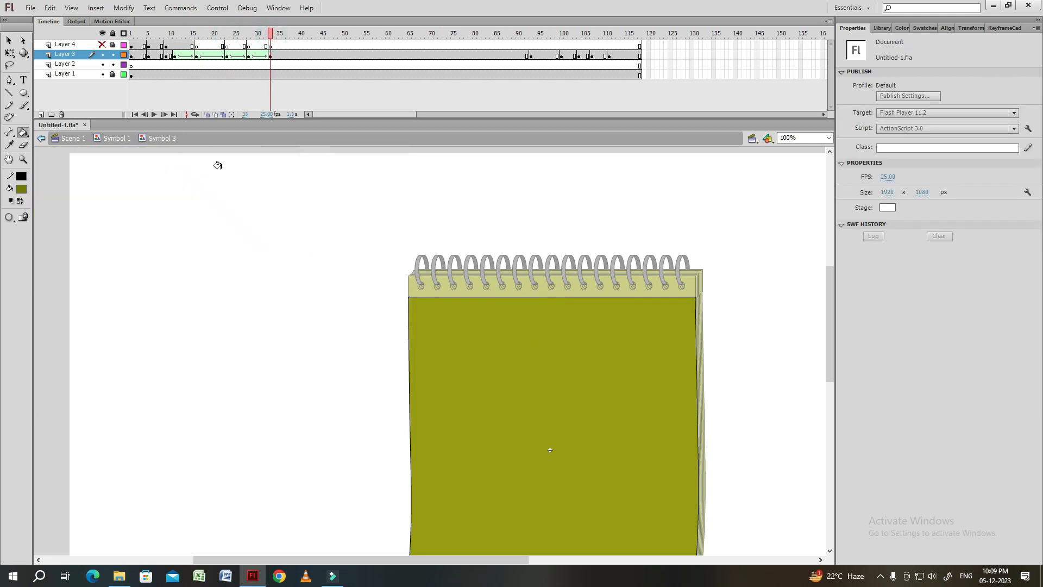
pyautogui.hotkey('ctrl', '-')
pyautogui.click(177, 185)
pyautogui.moveTo(331, 198); pyautogui.dragTo(282, 247)
# Insert three frames into the shape tween starting at frame 16 and play back the page turn from frame 11.
pyautogui.press('v')
pyautogui.click(171, 36)
pyautogui.press('Return')
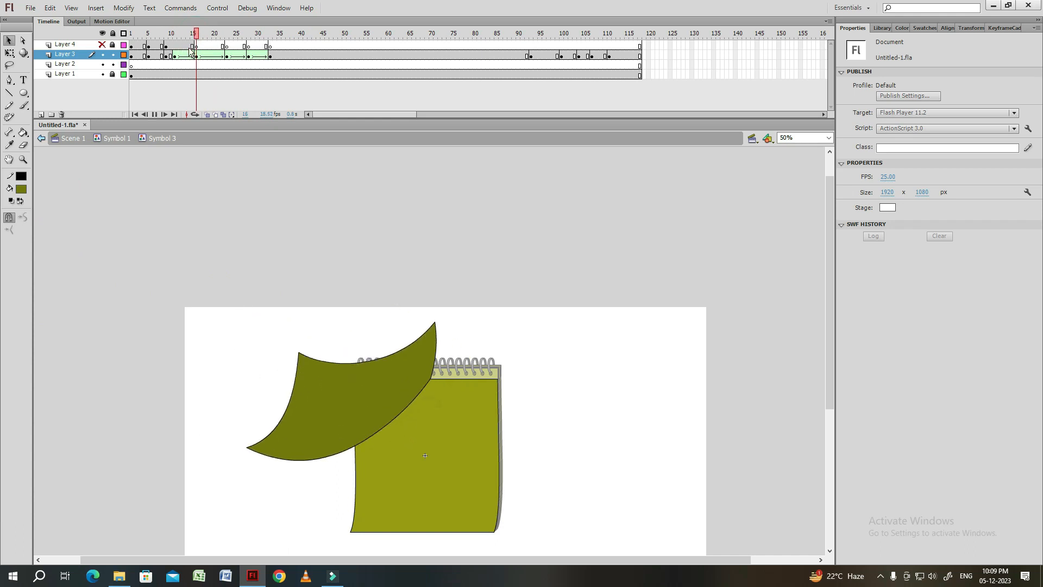
pyautogui.click(212, 36)
pyautogui.press('F5')
pyautogui.press('F5')
pyautogui.press('F5')
pyautogui.click(174, 36)
pyautogui.press('Return')
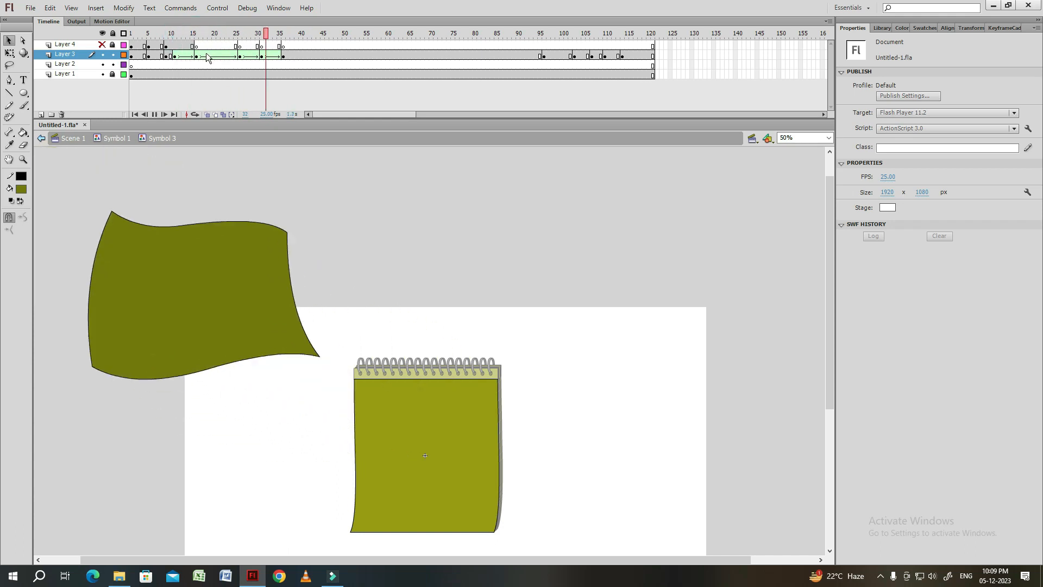
pyautogui.click(175, 36)
pyautogui.press('Return')
# Insert two frames into each of the last two flap tweens and play back from frame 11.
pyautogui.click(252, 35)
pyautogui.press('F5')
pyautogui.press('F5')
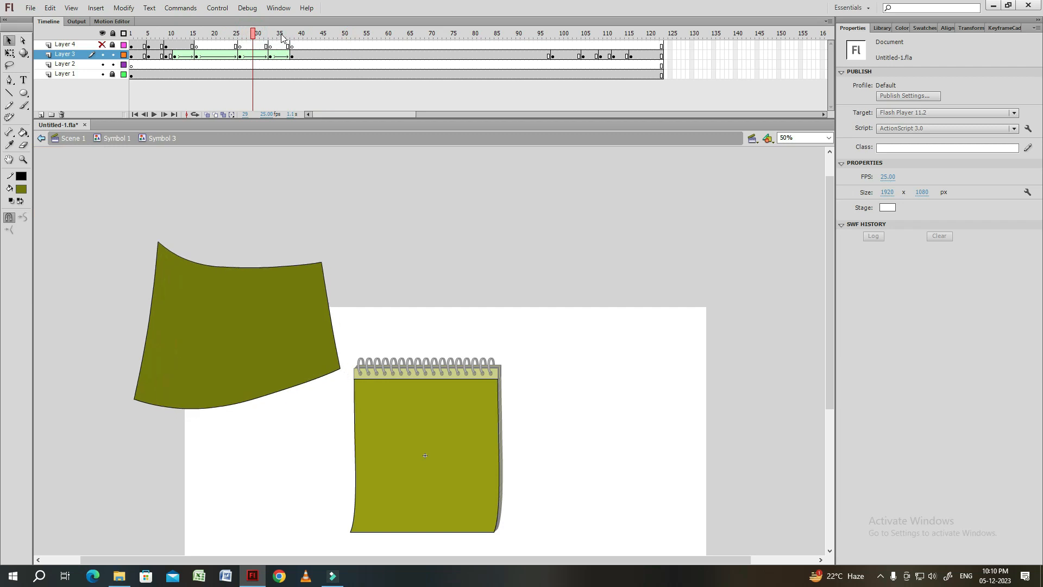
pyautogui.click(283, 35)
pyautogui.press('F5')
pyautogui.press('F5')
pyautogui.click(175, 36)
pyautogui.press('Return')
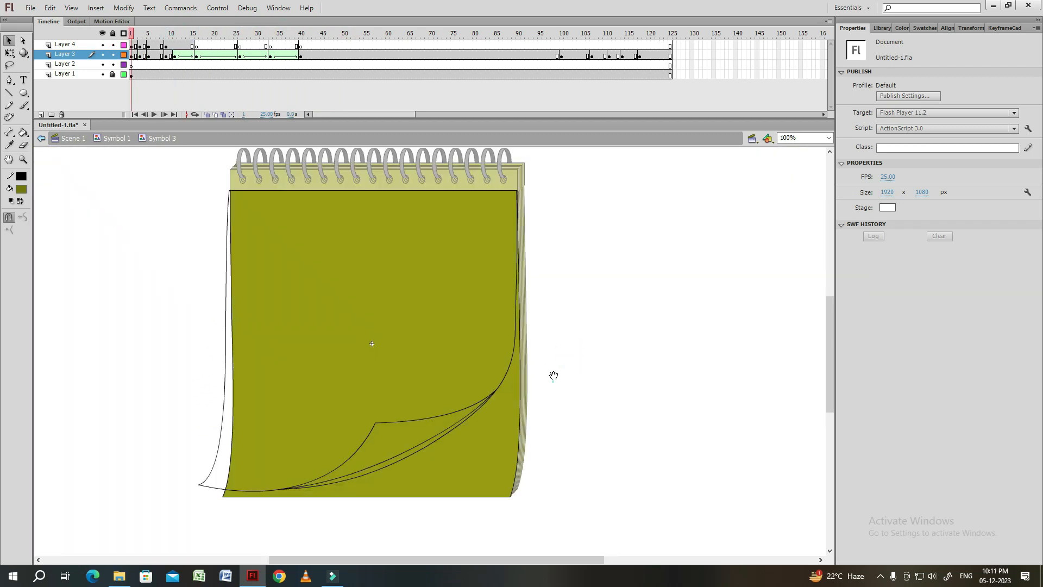
# Group the curl outline at frame 1, scale it with the value 95, and fit it to the page's lower-right corner.
pyautogui.moveTo(554, 375); pyautogui.dragTo(570, 322)
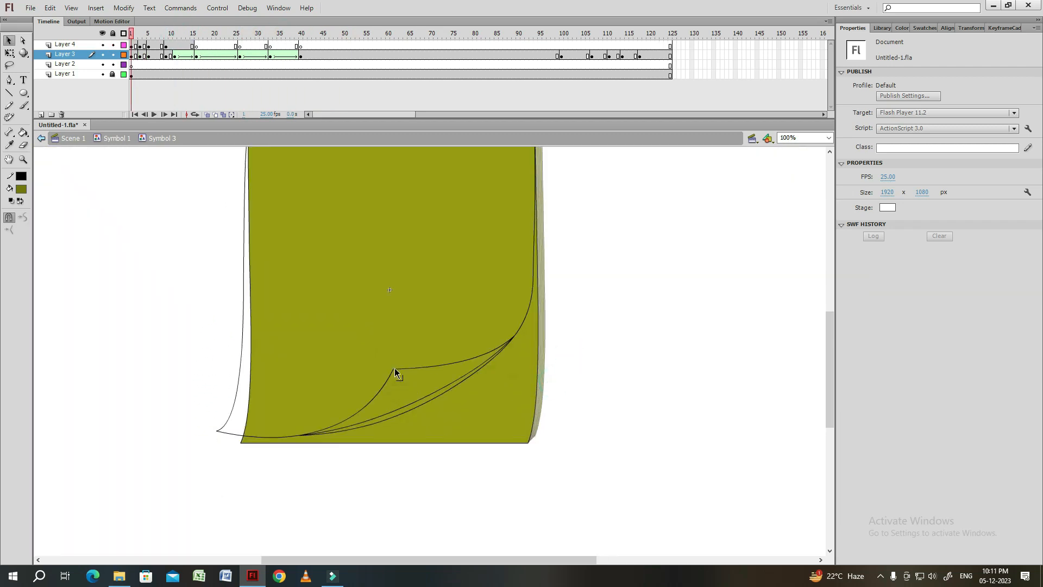
pyautogui.click(396, 371)
pyautogui.hotkey('ctrl', 'g')
pyautogui.hotkey('ctrl', 'alt', 's')
pyautogui.write('95')
pyautogui.press('Return')
pyautogui.moveTo(402, 384); pyautogui.dragTo(522, 399)
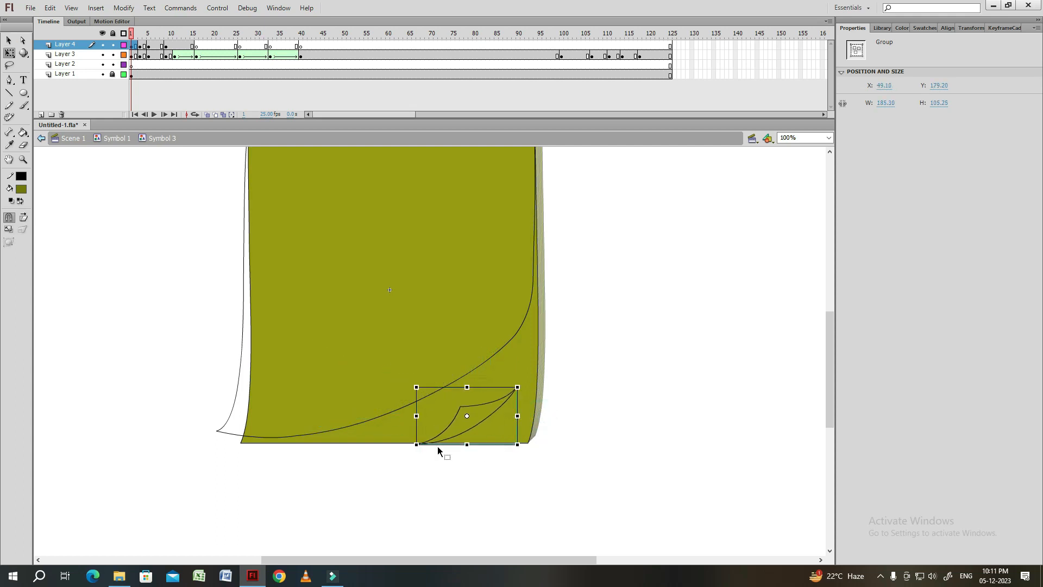
pyautogui.hotkey('shift', 'Right')
pyautogui.hotkey('shift', 'Right')
pyautogui.hotkey('shift', 'Right')
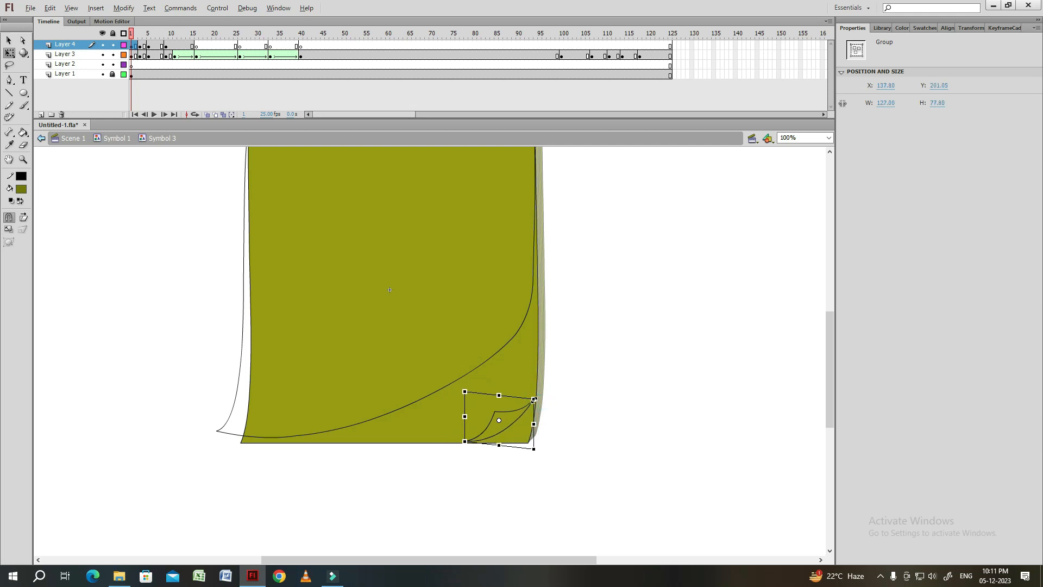
pyautogui.click(588, 399)
# Turn on onion skinning around frame 9 to compare the page outline with the neighbouring frames up to frame 11.
pyautogui.click(165, 54)
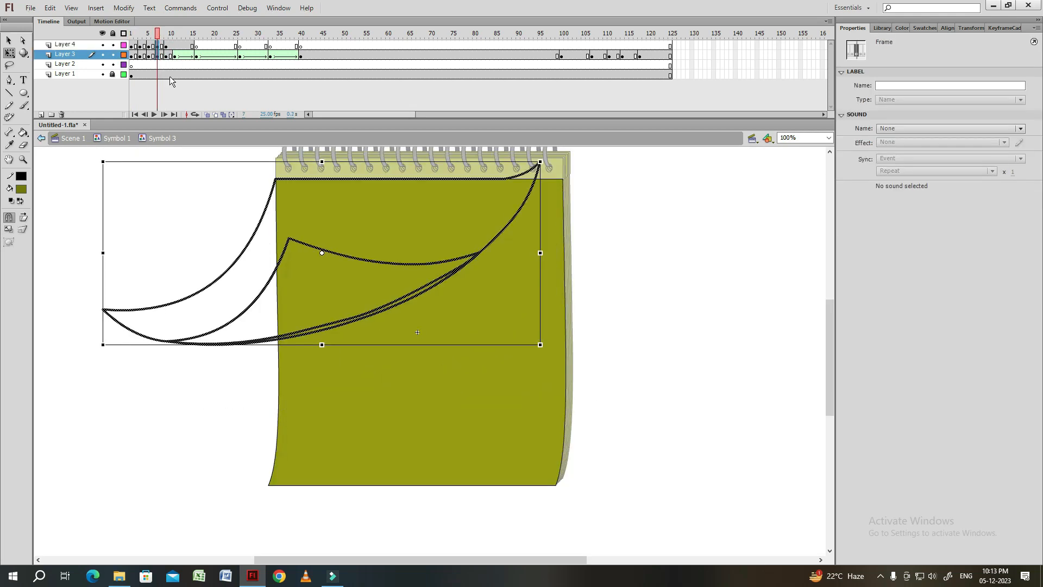
pyautogui.click(445, 166)
pyautogui.click(174, 55)
pyautogui.click(166, 56)
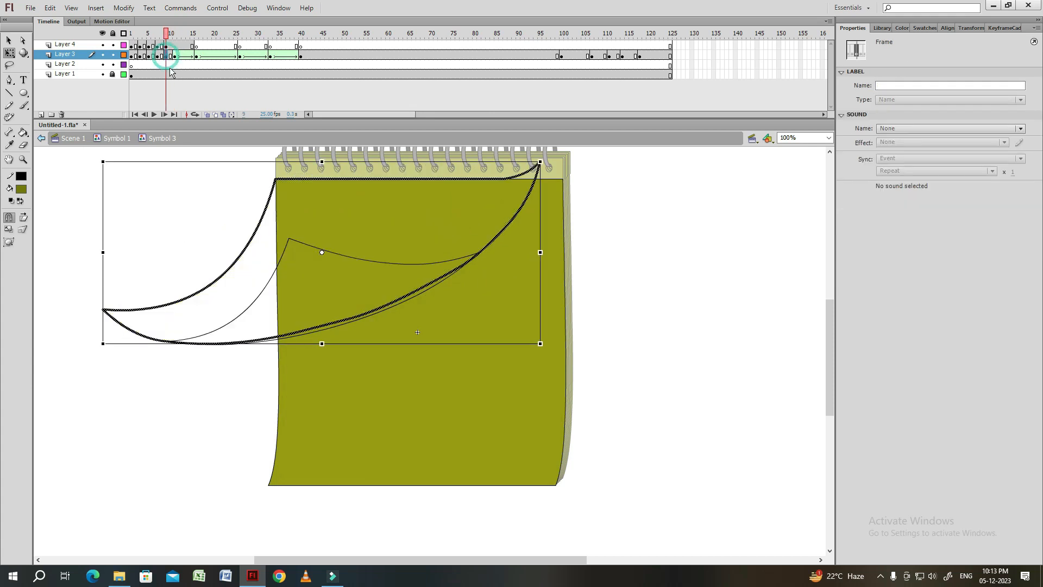
pyautogui.click(356, 270)
pyautogui.click(206, 114)
pyautogui.moveTo(181, 33); pyautogui.dragTo(176, 34)
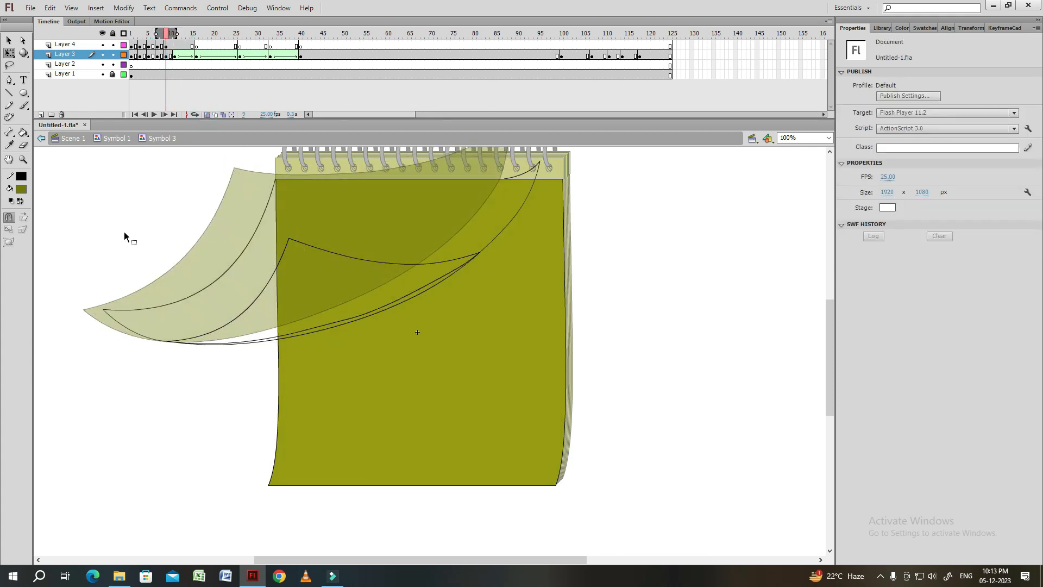
# Group the curled flap outline and shift it up and to the left toward the onion-skinned flap.
pyautogui.moveTo(142, 168); pyautogui.dragTo(151, 213)
pyautogui.click(297, 285)
pyautogui.press('v')
pyautogui.doubleClick(298, 285)
pyautogui.hotkey('ctrl', 'g')
pyautogui.hotkey('ctrl', 's')
pyautogui.moveTo(300, 305); pyautogui.dragTo(271, 276)
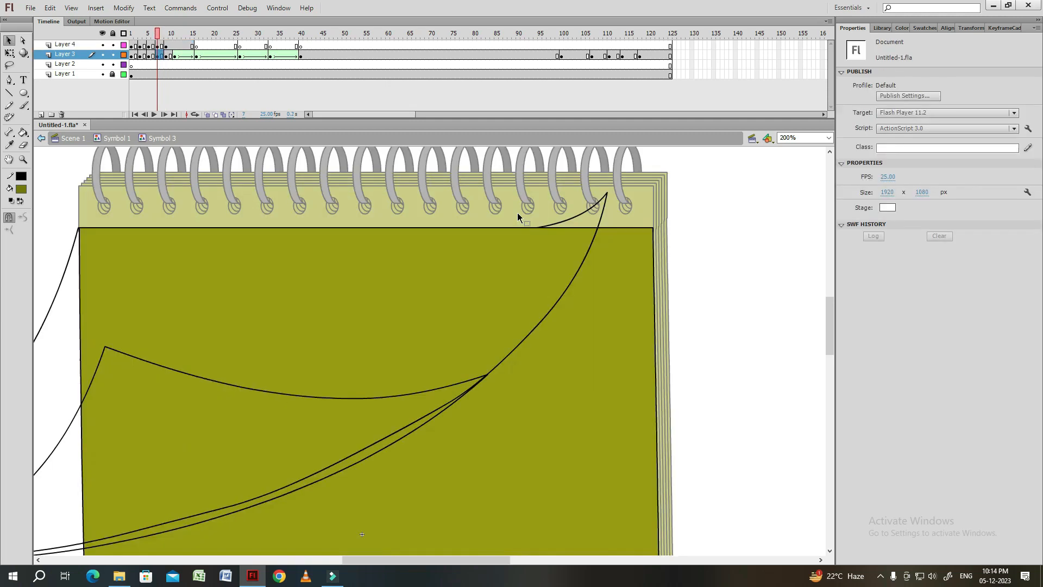
# Move the frame 7 page outline's tip to the page's top-right corner, remove the stray curve and reshape the adjoining edge.
pyautogui.moveTo(608, 193); pyautogui.dragTo(654, 228)
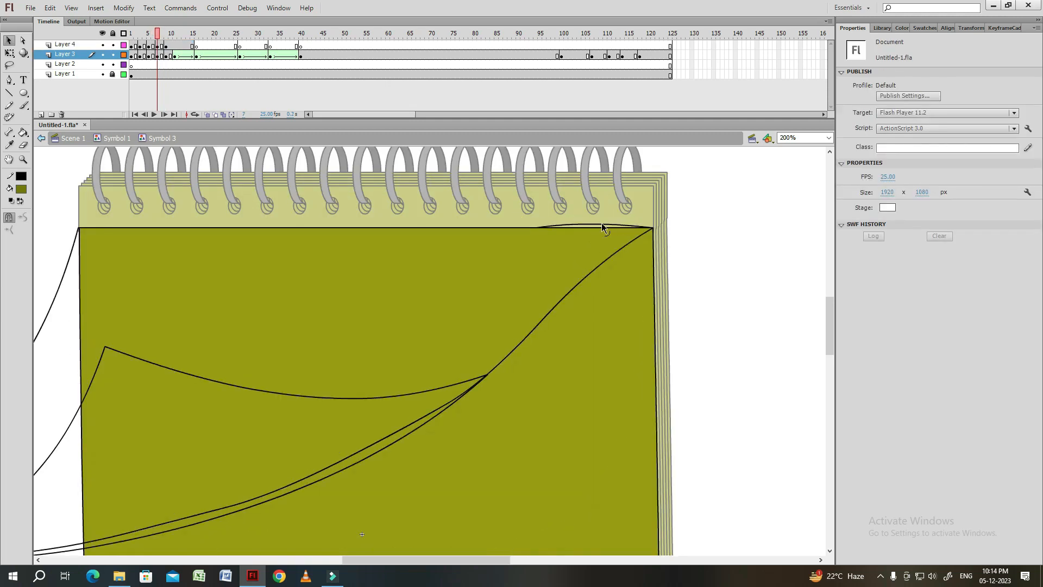
pyautogui.click(602, 226)
pyautogui.moveTo(597, 257); pyautogui.dragTo(495, 383)
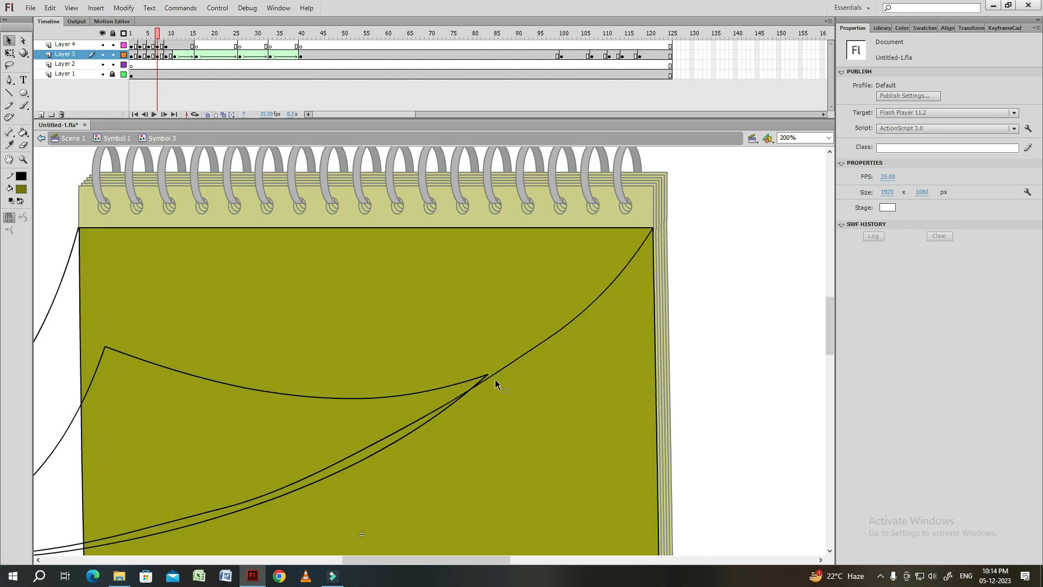
pyautogui.moveTo(582, 310); pyautogui.dragTo(617, 289)
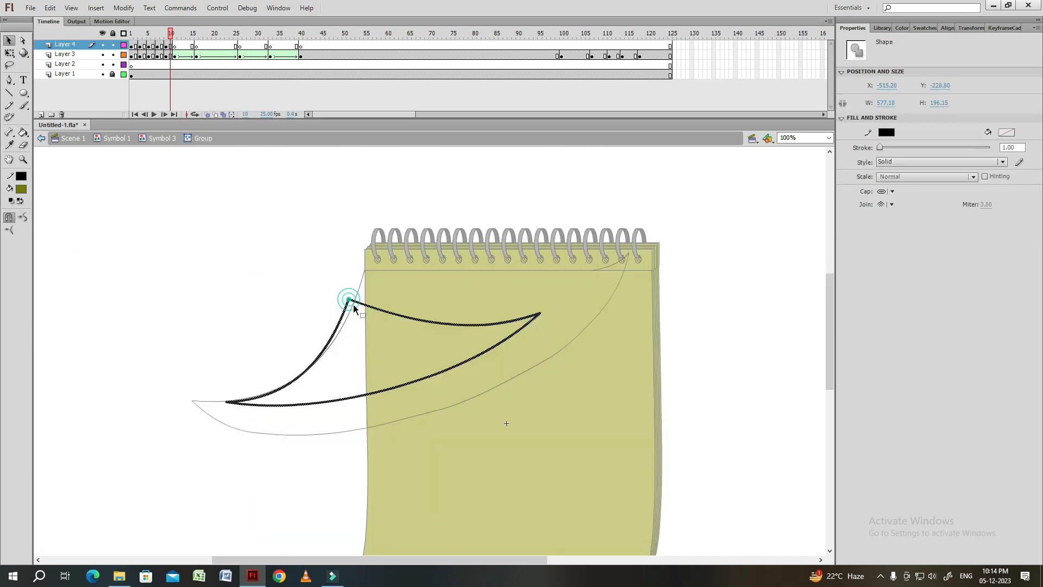
# Reshape the curled flap and page outlines at frames 9 and 10 so their edges meet smoothly.
pyautogui.moveTo(539, 317); pyautogui.dragTo(541, 321)
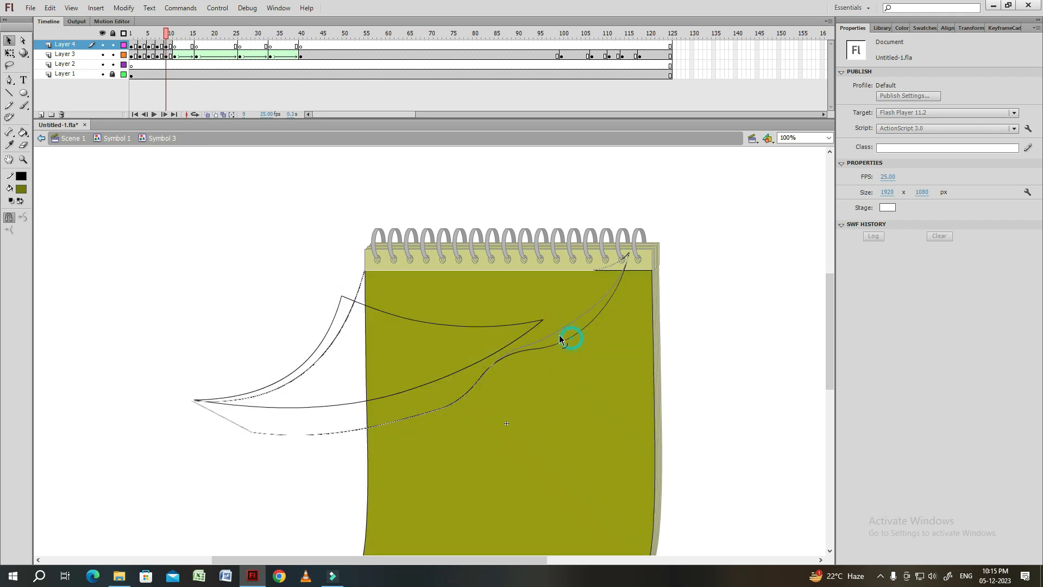
pyautogui.press('.')
pyautogui.moveTo(286, 384); pyautogui.dragTo(268, 392)
pyautogui.click(591, 301)
pyautogui.click(546, 356)
pyautogui.moveTo(462, 373); pyautogui.dragTo(462, 375)
pyautogui.doubleClick(543, 323)
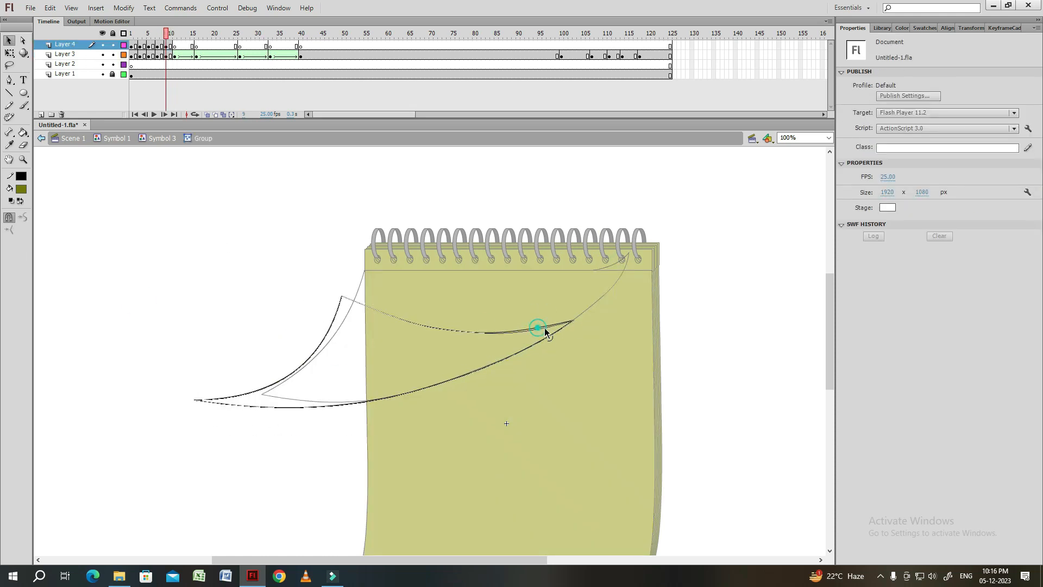
pyautogui.moveTo(545, 331); pyautogui.dragTo(545, 332)
pyautogui.doubleClick(593, 304)
pyautogui.click(688, 312)
# Play back the page turn and remove one frame from the first flap tween at frame 13.
pyautogui.press('Return')
pyautogui.click(183, 35)
pyautogui.hotkey('shift', 'F5')
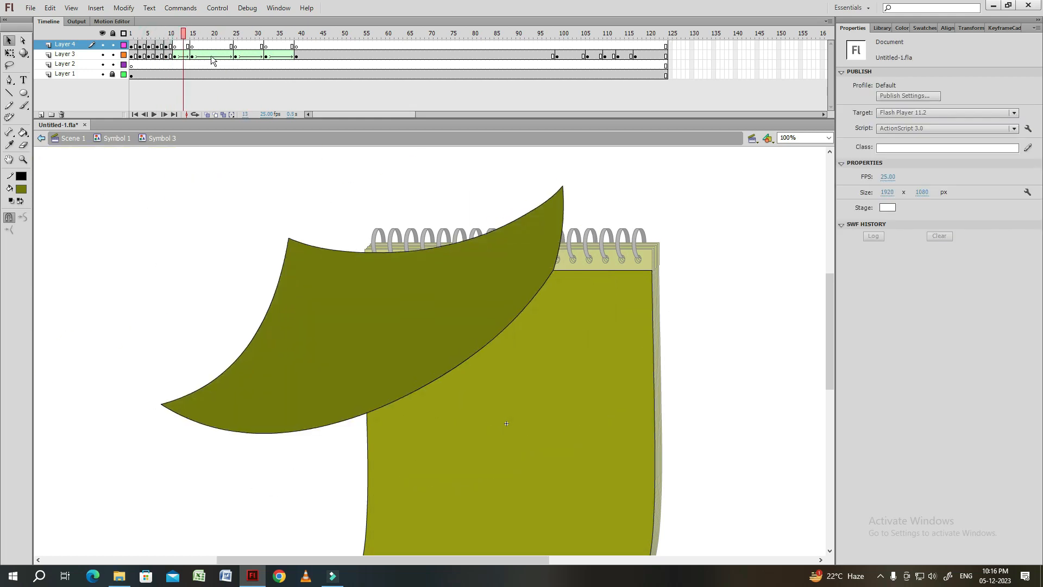
# Add a layer above Layer 4, place blank keyframes on every second frame and play back the animation.
pyautogui.click(41, 115)
pyautogui.click(139, 46)
pyautogui.press('F7')
pyautogui.click(148, 47)
pyautogui.press('F7')
pyautogui.click(157, 47)
pyautogui.press('F7')
pyautogui.moveTo(157, 46)
pyautogui.mouseDown()
pyautogui.moveTo(132, 47)
pyautogui.moveTo(172, 52)
pyautogui.mouseUp()
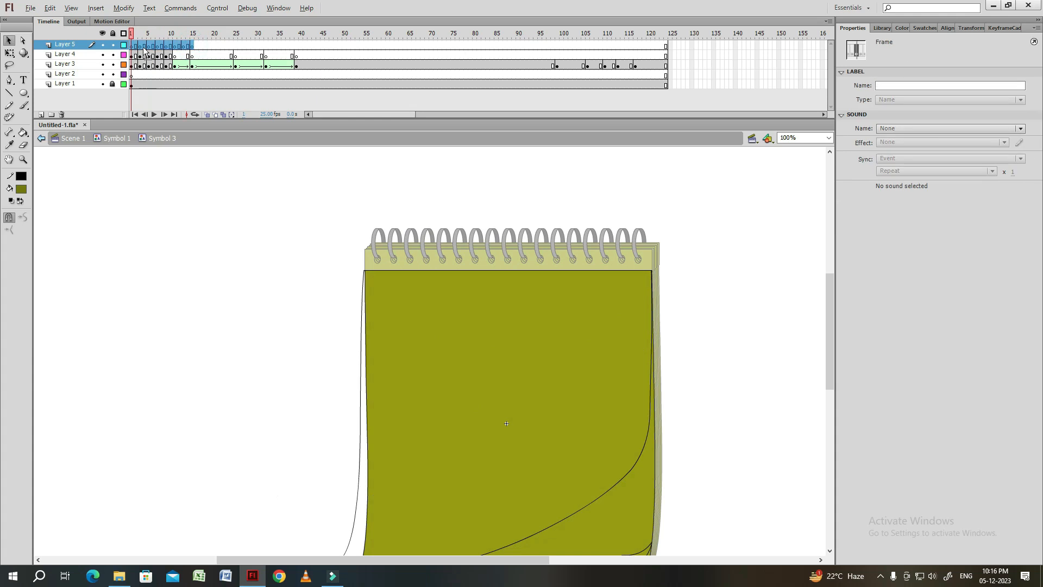
pyautogui.press('Return')
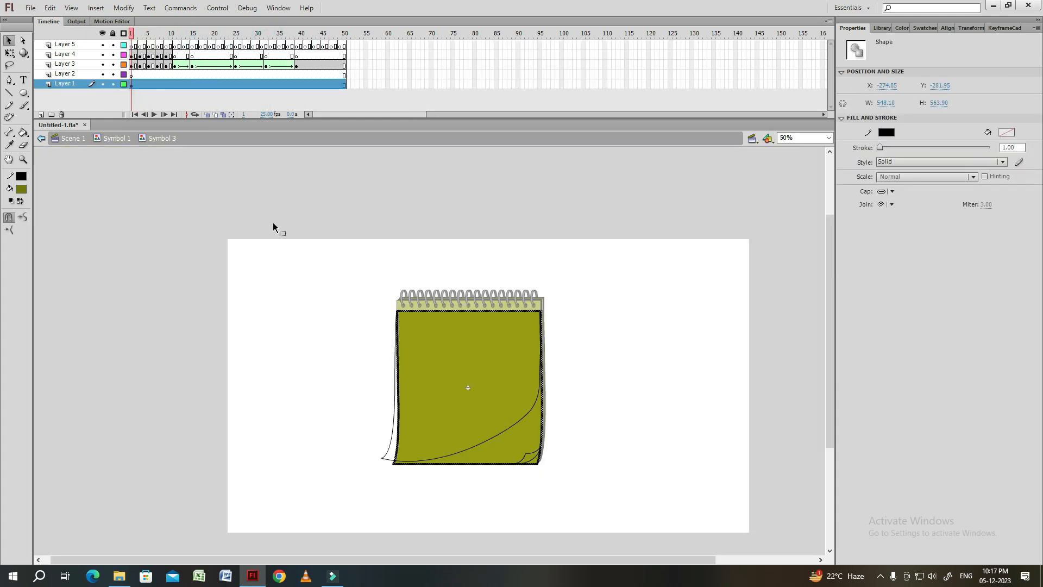
# Hide Layer 1, delete the old page outline at frame 1 and paste the copied page outline in place.
pyautogui.click(103, 84)
pyautogui.click(532, 415)
pyautogui.press('Delete')
pyautogui.hotkey('ctrl', 'shift', 'v')
pyautogui.hotkey('ctrl', '=')
pyautogui.hotkey('ctrl', '=')
pyautogui.moveTo(537, 362); pyautogui.dragTo(488, 253)
# Lock Layer 4 and reshape the page outline's lower-right corner at frame 1 to follow the curl.
pyautogui.click(524, 422)
pyautogui.click(504, 410)
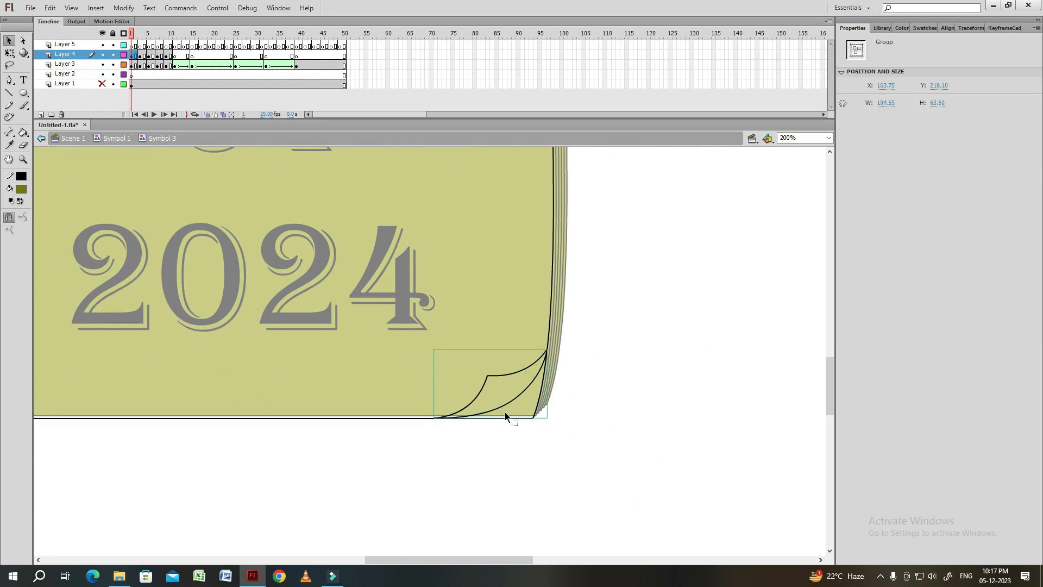
pyautogui.hotkey('ctrl', '=')
pyautogui.click(404, 379)
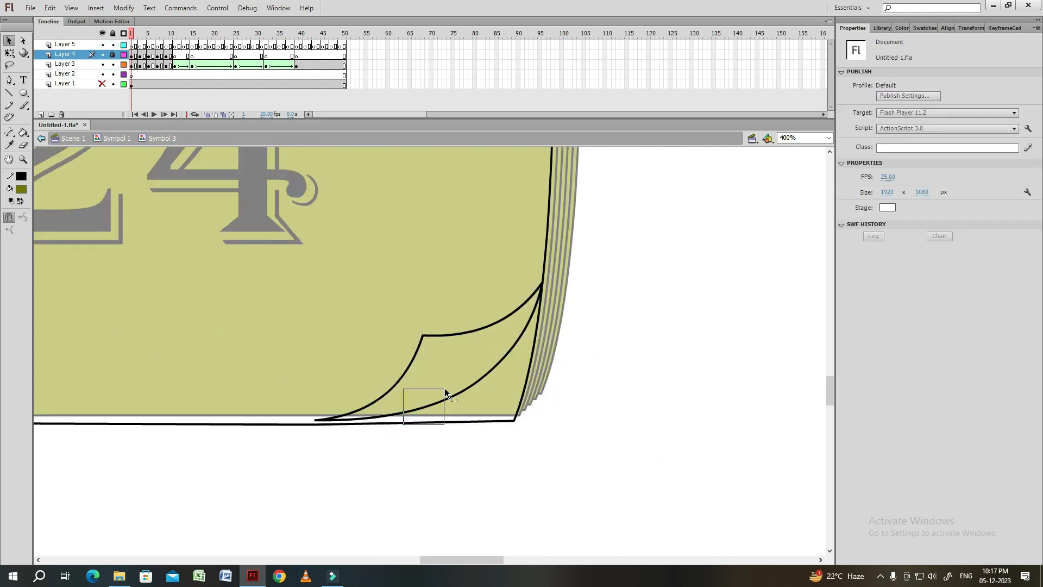
pyautogui.moveTo(422, 375); pyautogui.dragTo(427, 388)
pyautogui.moveTo(313, 425); pyautogui.dragTo(317, 422)
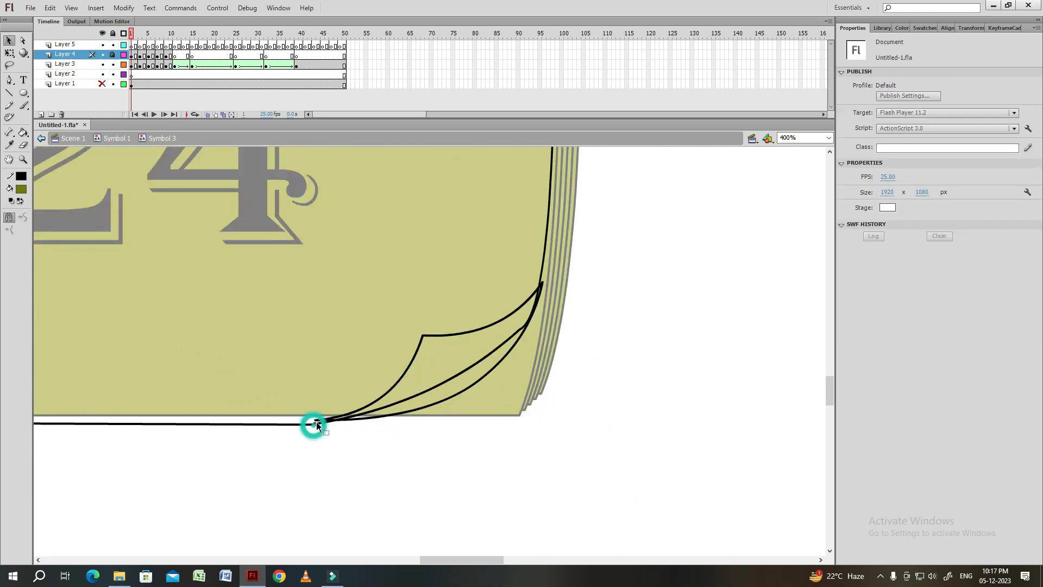
pyautogui.moveTo(411, 400); pyautogui.dragTo(351, 431)
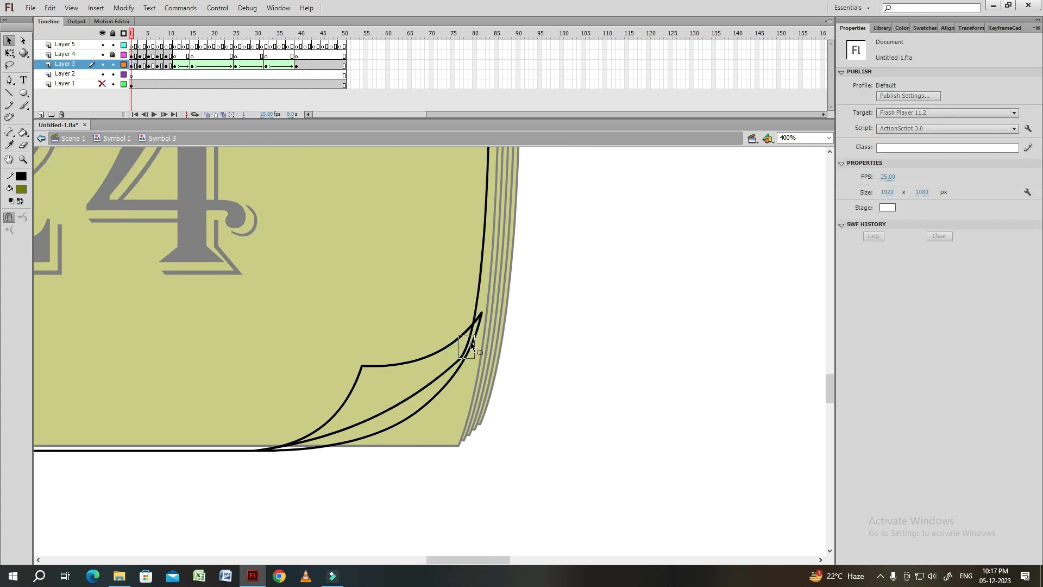
pyautogui.press('Return')
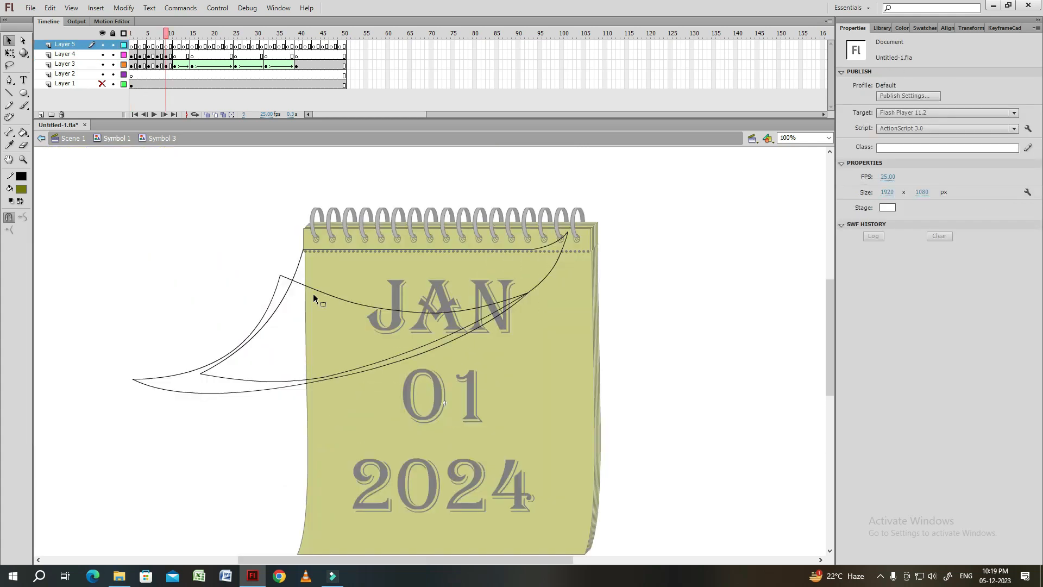
# Fill the curled flap with dark olive at frames 9 and 7.
pyautogui.click(282, 278)
pyautogui.press('k')
pyautogui.click(262, 316)
pyautogui.press(',')
pyautogui.press(',')
pyautogui.doubleClick(312, 324)
pyautogui.press('k')
pyautogui.click(320, 336)
pyautogui.press(',')
pyautogui.press(',')
# Fill the curled flap with dark olive at frames 5, 3 and 1, then return to Symbol 1.
pyautogui.press('k')
pyautogui.click(391, 419)
pyautogui.press(',')
pyautogui.press(',')
pyautogui.click(458, 494)
pyautogui.press(',')
pyautogui.press(',')
pyautogui.moveTo(567, 532); pyautogui.dragTo(474, 405)
pyautogui.click(478, 411)
pyautogui.press('v')
pyautogui.doubleClick(474, 421)
pyautogui.doubleClick(548, 314)
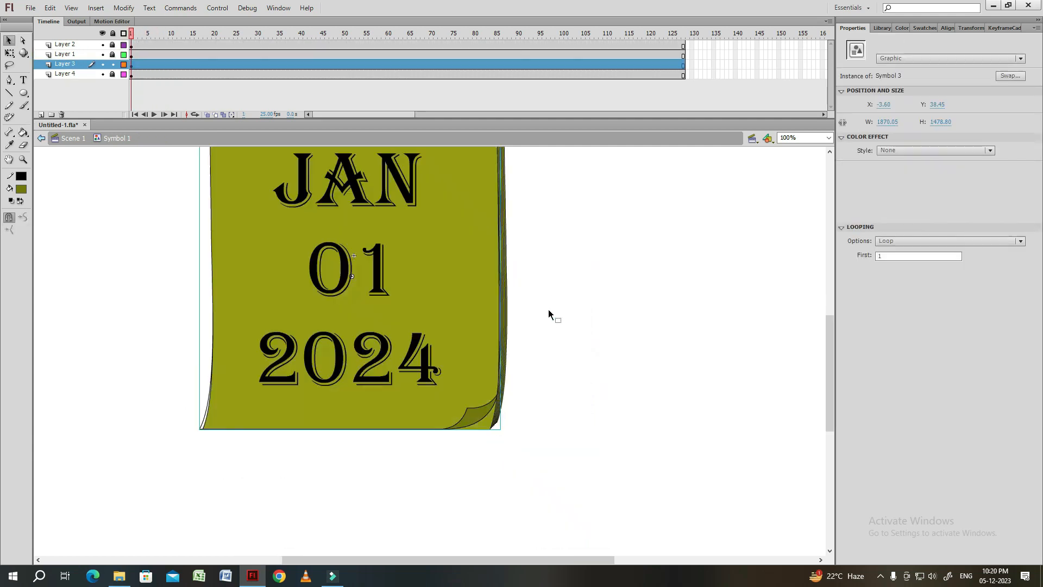
# Reopen the page-turn symbol and fill the page shape with the lighter olive at frame 1.
pyautogui.doubleClick(470, 323)
pyautogui.moveTo(470, 323); pyautogui.dragTo(488, 385)
pyautogui.press('k')
pyautogui.click(402, 272)
# Break apart the Layer 3 page shapes at frames 3, 5, 7 and 9 and fill each with the lighter olive.
pyautogui.click(140, 65)
pyautogui.hotkey('ctrl', 'b')
pyautogui.click(289, 251)
pyautogui.click(148, 64)
pyautogui.hotkey('ctrl', 'b')
pyautogui.click(259, 226)
pyautogui.click(157, 64)
pyautogui.hotkey('ctrl', 'b')
pyautogui.click(266, 220)
pyautogui.click(166, 64)
pyautogui.hotkey('ctrl', 'b')
pyautogui.click(269, 212)
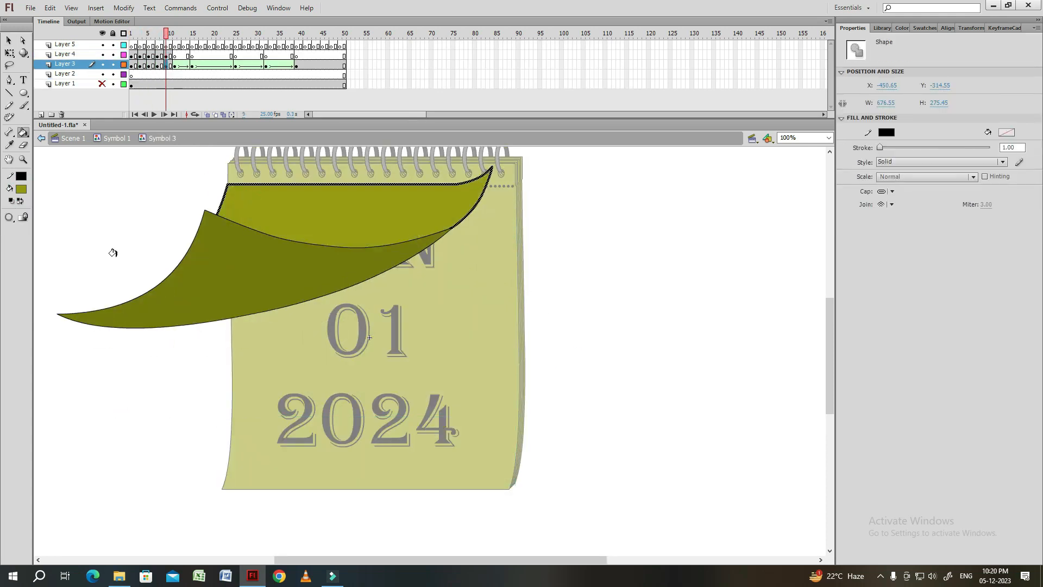
# Scrub through the filled page turn and try removing and reinserting two frames.
pyautogui.moveTo(166, 34); pyautogui.dragTo(232, 33)
pyautogui.hotkey('ctrl', '-')
pyautogui.moveTo(130, 33); pyautogui.dragTo(167, 58)
pyautogui.hotkey('shift', 'F5')
pyautogui.hotkey('shift', 'F5')
pyautogui.press('F5')
pyautogui.press('F5')
pyautogui.click(189, 47)
# Create shape tweens between the opening page-turn keyframes on Layers 3 and 4.
pyautogui.click(139, 66)
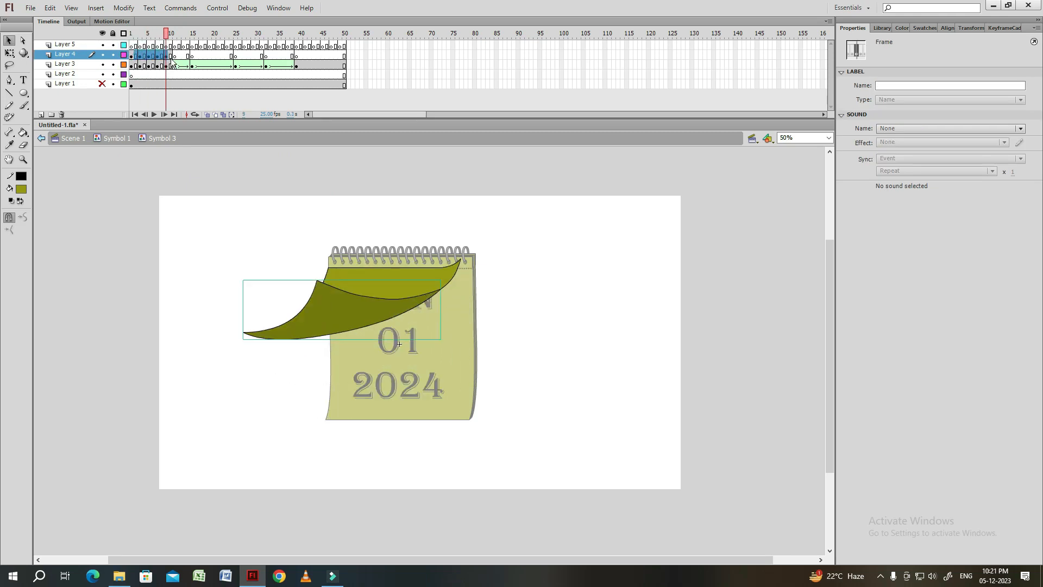
pyautogui.rightClick(163, 65)
pyautogui.click(181, 77)
# Insert two frames into each of the early page-turn tweens and undo the extra insertion near frame 17.
pyautogui.moveTo(165, 35); pyautogui.dragTo(136, 36)
pyautogui.press('F5')
pyautogui.press('F5')
pyautogui.click(152, 34)
pyautogui.press('F5')
pyautogui.press('F5')
pyautogui.click(166, 33)
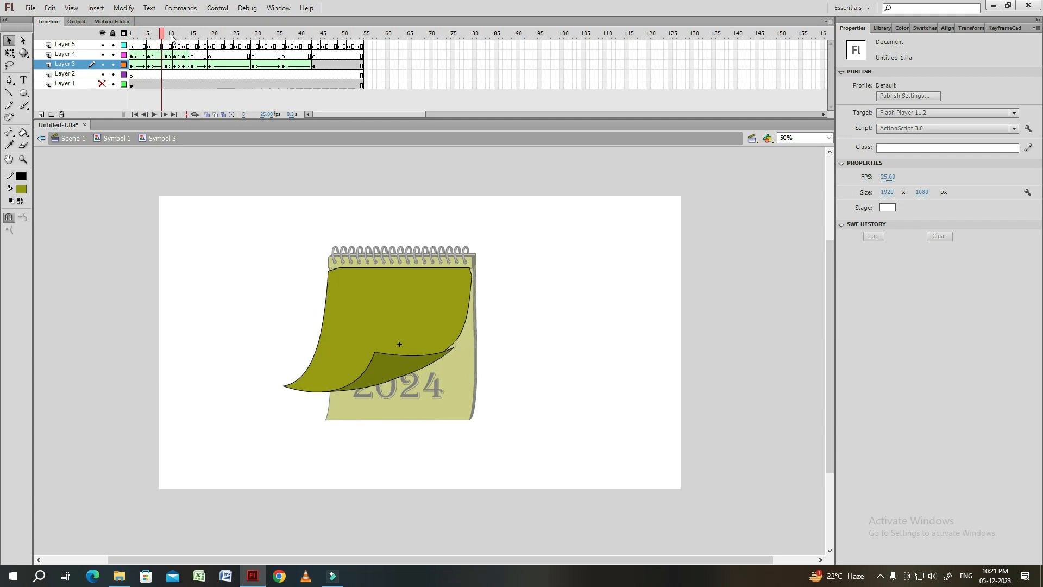
pyautogui.press('F5')
pyautogui.press('F5')
pyautogui.click(187, 32)
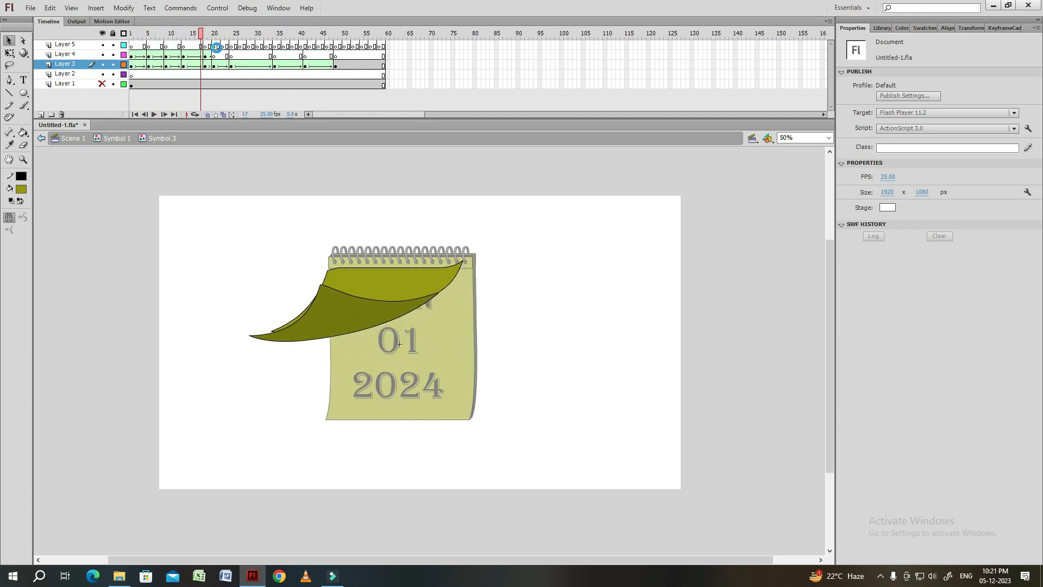
pyautogui.hotkey('ctrl', 'z')
pyautogui.click(206, 34)
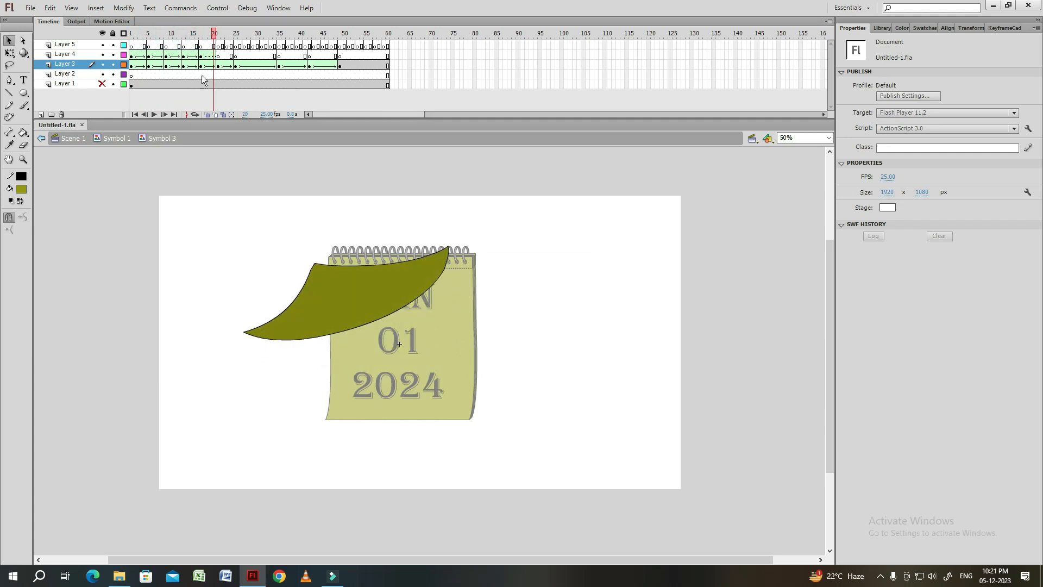
# Clear alternate keyframes in the early page turn on Layers 3 and 4, save the file and play the animation.
pyautogui.moveTo(147, 35); pyautogui.dragTo(217, 37)
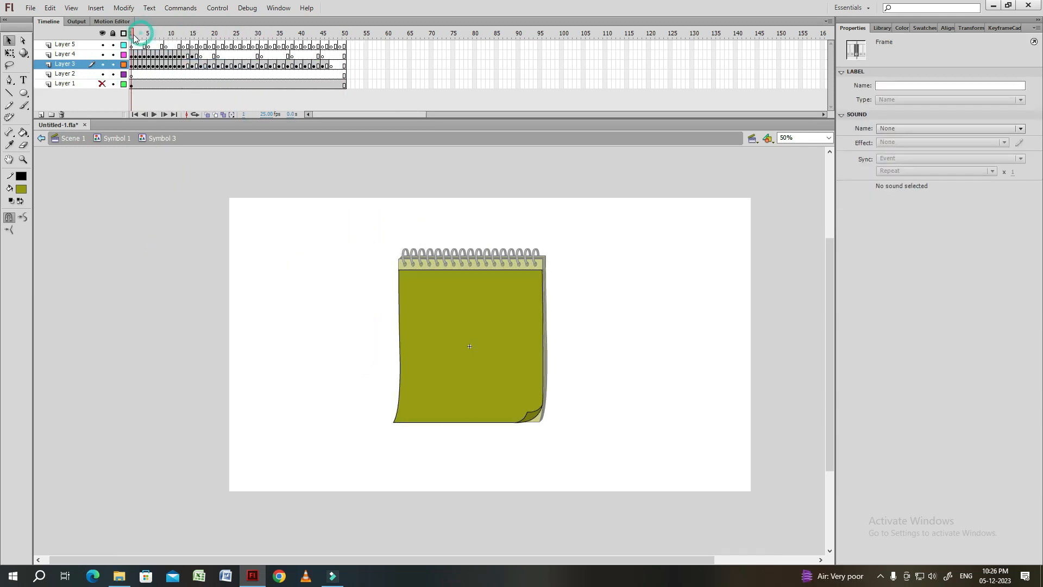
pyautogui.click(145, 66)
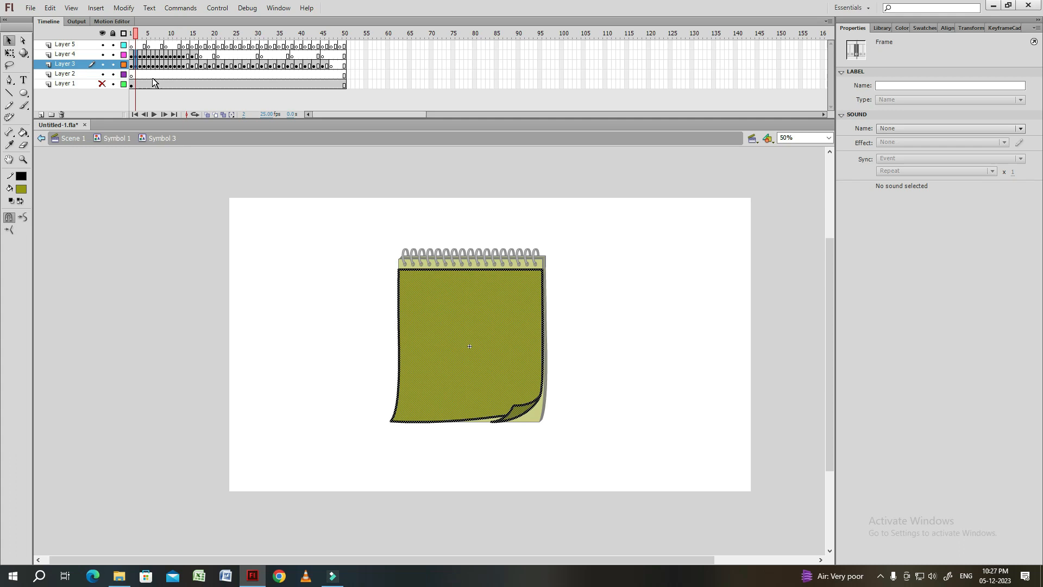
pyautogui.moveTo(153, 55); pyautogui.dragTo(154, 65)
pyautogui.hotkey('shift', 'F6')
pyautogui.moveTo(161, 54)
pyautogui.mouseDown()
pyautogui.moveTo(162, 65)
pyautogui.moveTo(179, 65)
pyautogui.mouseUp()
pyautogui.hotkey('shift', 'F6')
pyautogui.hotkey('shift', 'F6')
pyautogui.hotkey('shift', 'F6')
pyautogui.hotkey('ctrl', 's')
pyautogui.press('Return')
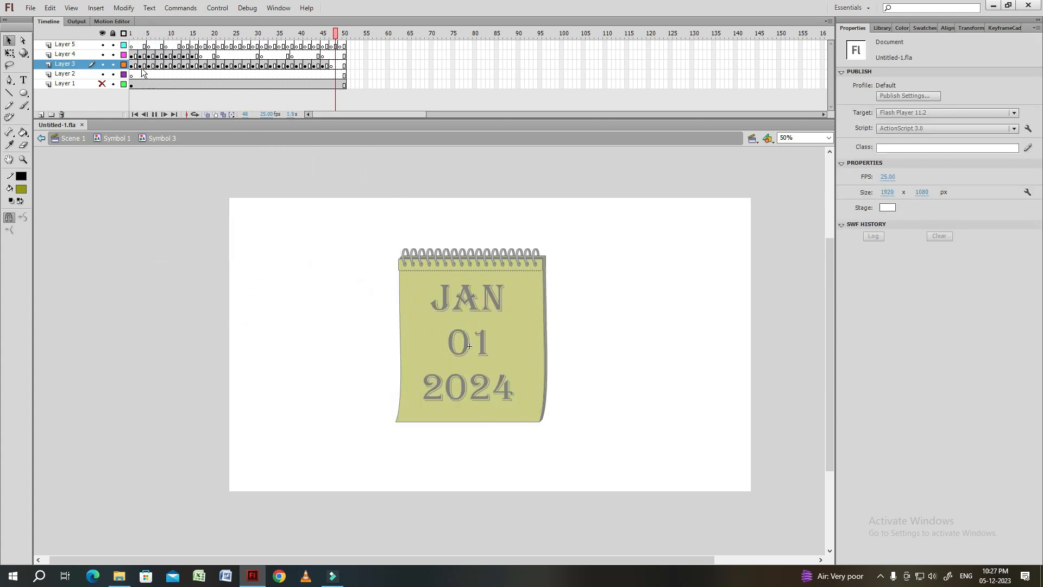
# Reshape the page's bottom edge at frame 3 on Layer 3 to meet the tip of the folded corner.
pyautogui.scroll(2, 512, 414)
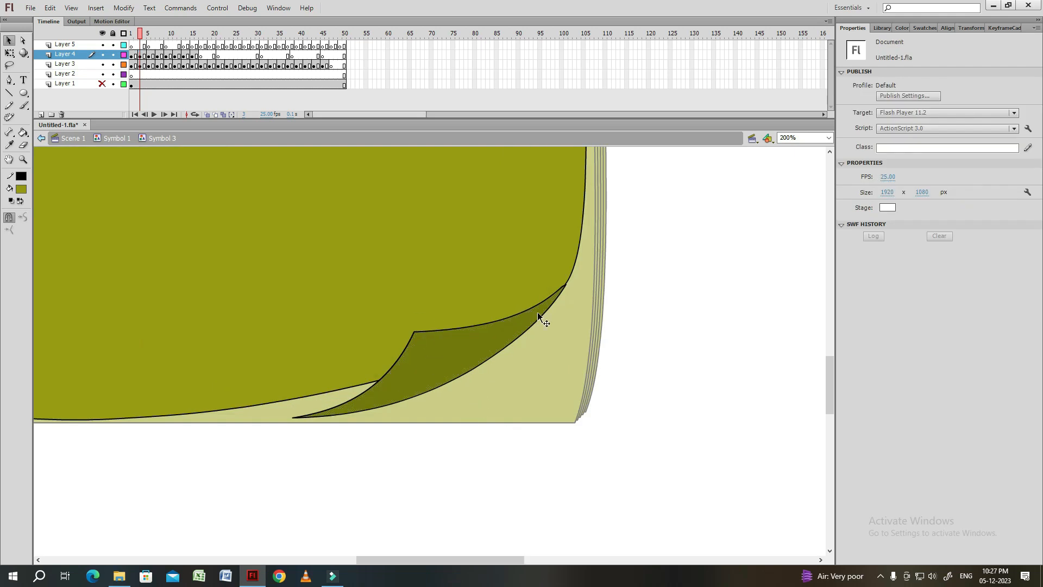
pyautogui.moveTo(363, 442); pyautogui.dragTo(472, 400)
pyautogui.moveTo(408, 391); pyautogui.dragTo(507, 366)
pyautogui.press('.')
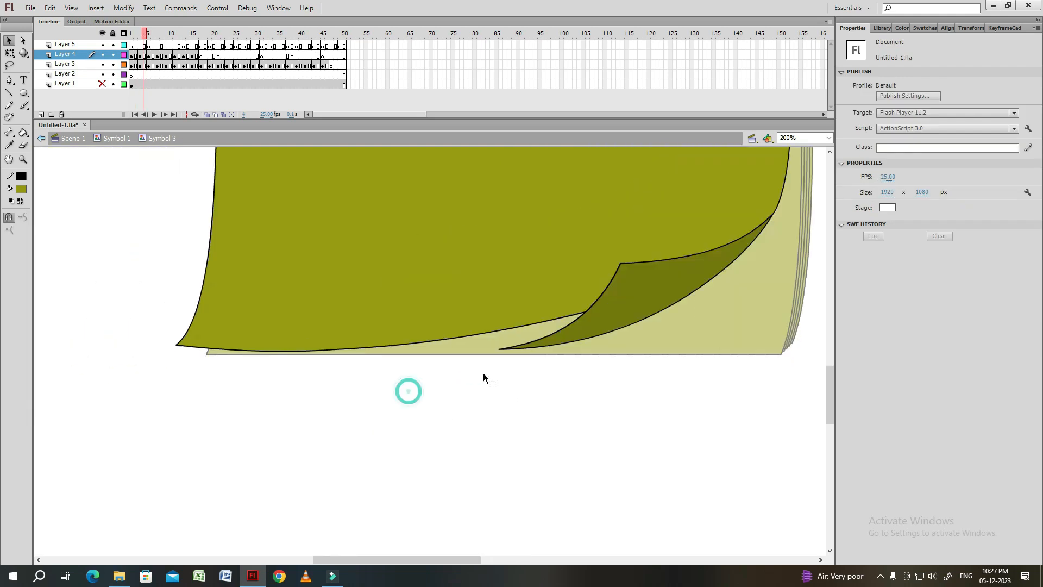
pyautogui.moveTo(496, 331); pyautogui.dragTo(496, 332)
pyautogui.press(',')
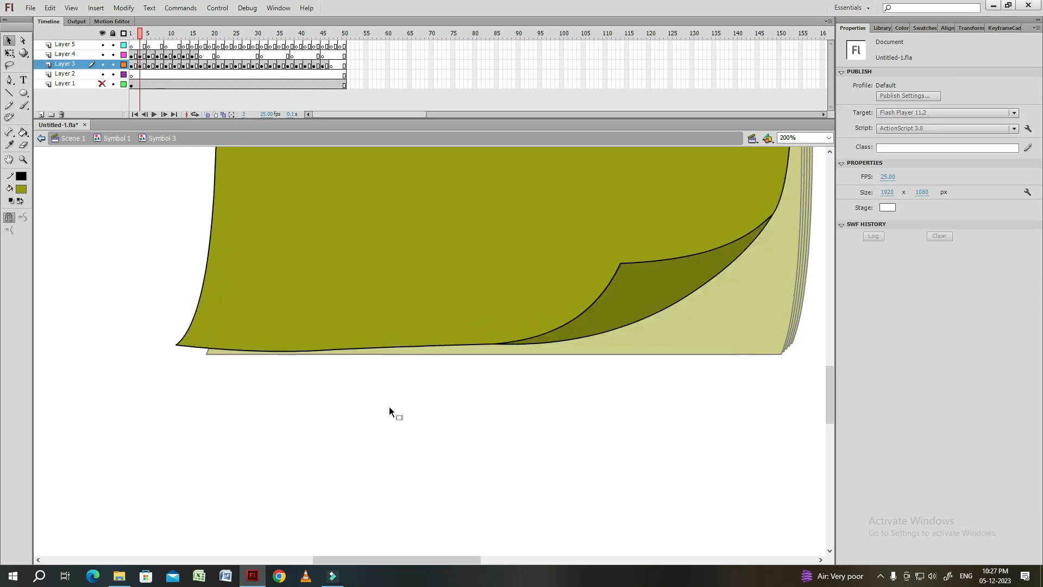
# Go through the following page-turn keyframes and refine the page edges where they meet the folded flap.
pyautogui.press('.')
pyautogui.press('.')
pyautogui.press('.')
pyautogui.press('.')
pyautogui.press('.')
pyautogui.press('.')
pyautogui.moveTo(349, 383); pyautogui.dragTo(294, 549)
pyautogui.moveTo(308, 326); pyautogui.dragTo(451, 348)
pyautogui.press('.')
pyautogui.press('.')
pyautogui.moveTo(463, 249); pyautogui.dragTo(441, 311)
pyautogui.moveTo(743, 220); pyautogui.dragTo(654, 261)
pyautogui.hotkey('ctrl', '-')
pyautogui.hotkey('ctrl', '=')
pyautogui.moveTo(720, 193); pyautogui.dragTo(480, 310)
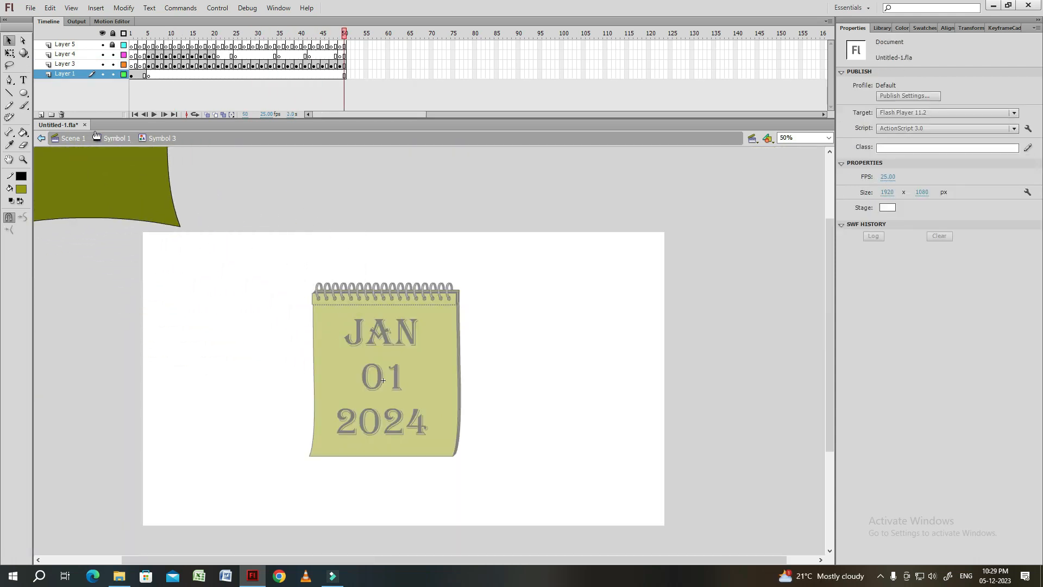
# Play back the page-turn animation and return to frame 1.
pyautogui.press('Return')
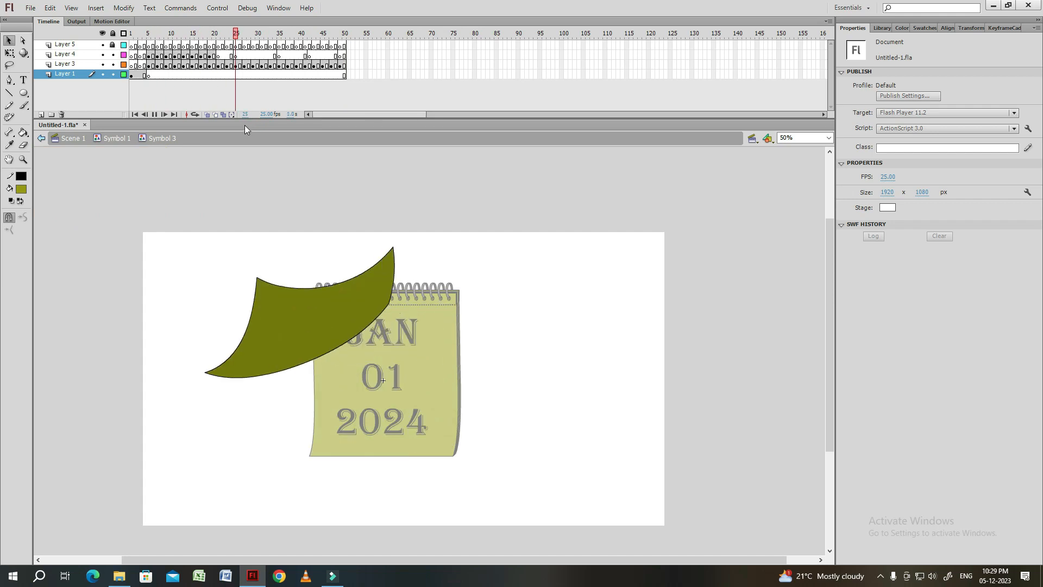
pyautogui.doubleClick(295, 184)
pyautogui.press('Return')
pyautogui.press('Return')
pyautogui.click(133, 33)
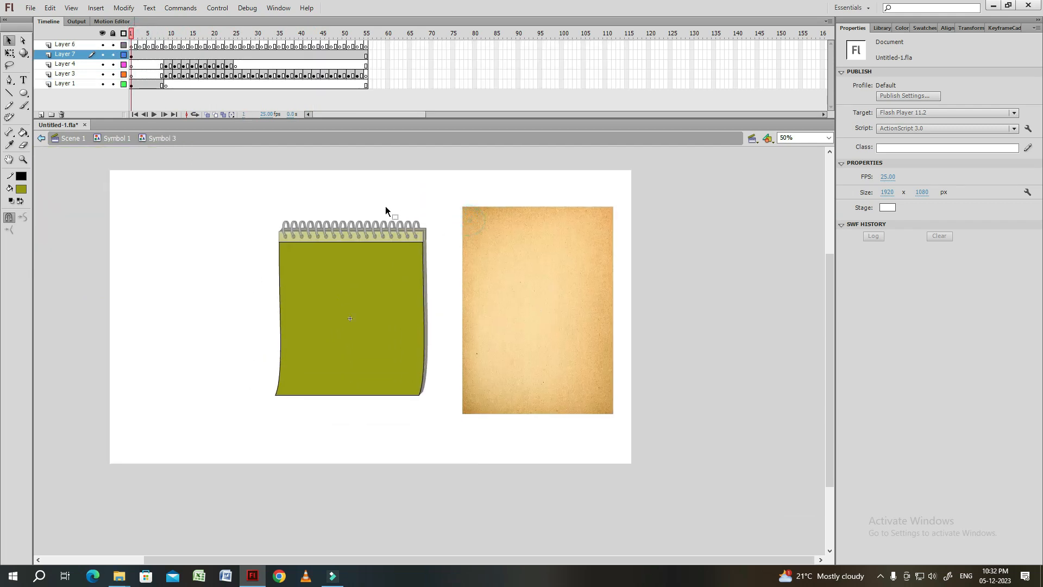
# Shift the paper texture slightly and move the flap shapes at frames 9 and 11 from Layer 4 onto Layer 3 in place.
pyautogui.click(562, 317)
pyautogui.moveTo(578, 318)
pyautogui.mouseDown()
pyautogui.moveTo(382, 324)
pyautogui.moveTo(582, 316)
pyautogui.mouseUp()
pyautogui.click(166, 65)
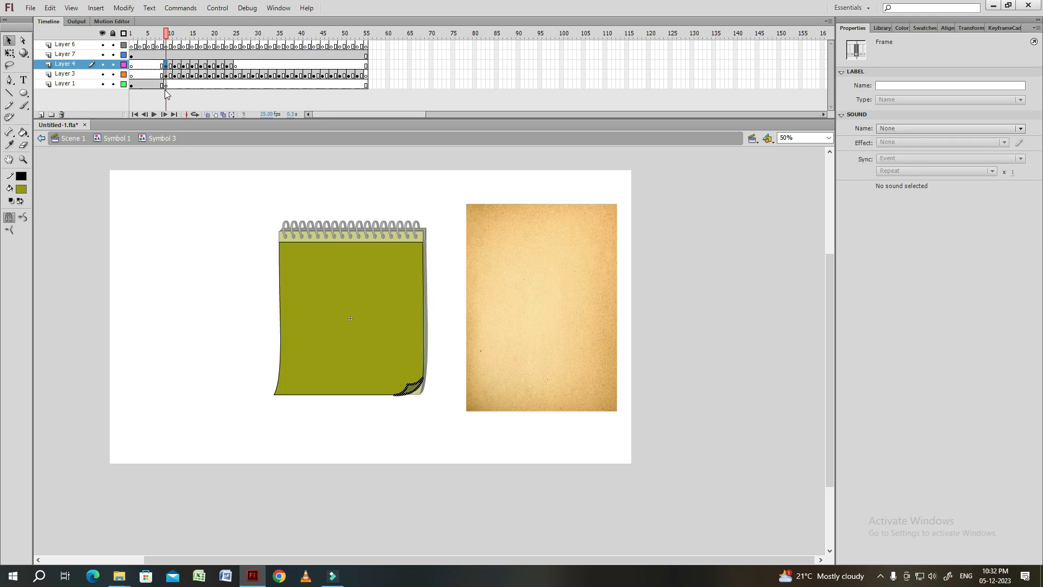
pyautogui.click(167, 75)
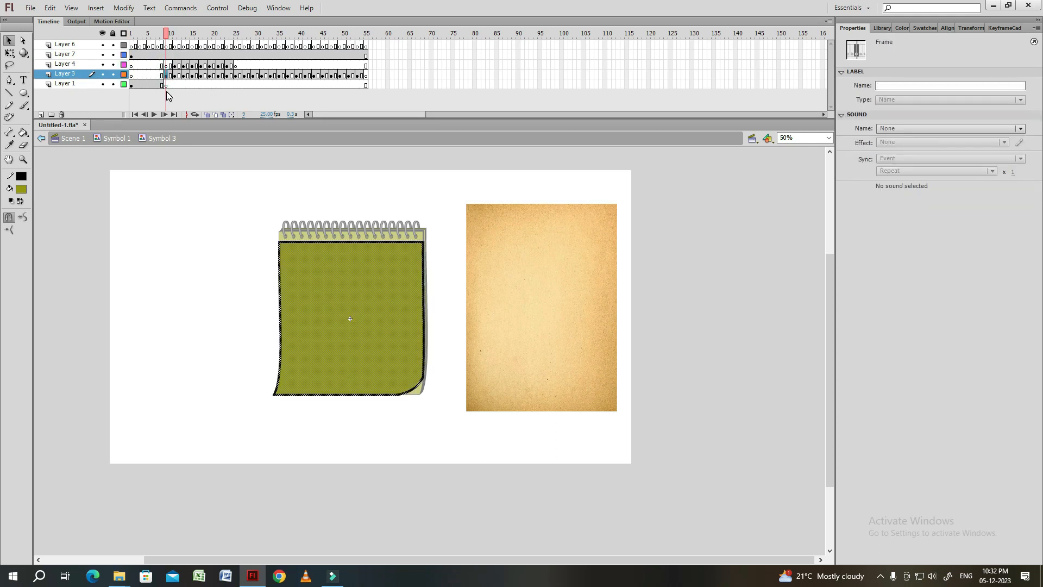
pyautogui.click(175, 65)
pyautogui.hotkey('ctrl', 'x')
pyautogui.click(175, 75)
pyautogui.hotkey('ctrl', 'shift', 'v')
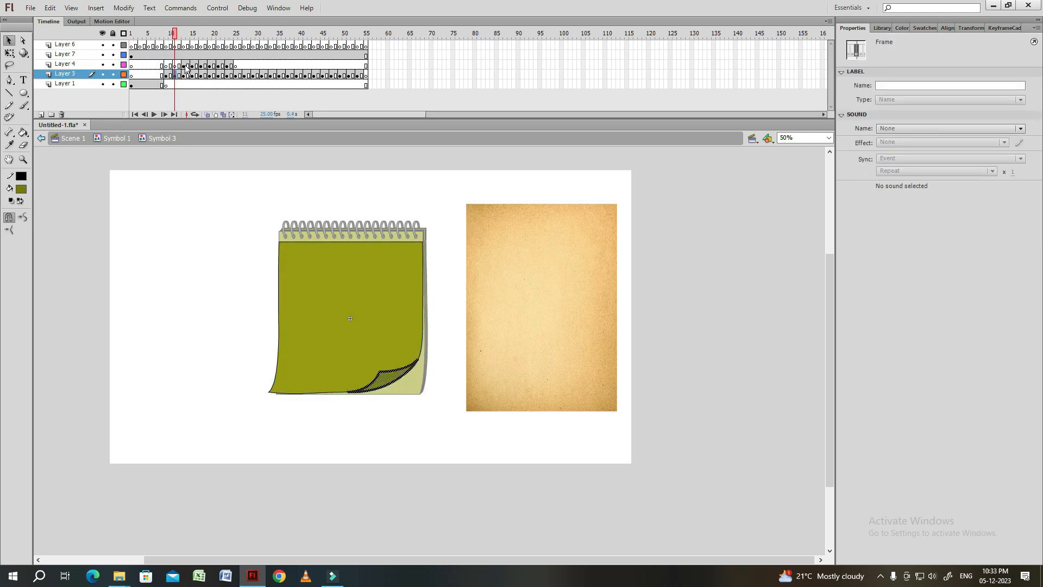
# Move the frame 15 flap from Layer 4 onto Layer 3 in place and group the flap at frame 13.
pyautogui.click(192, 65)
pyautogui.hotkey('ctrl', 'x')
pyautogui.click(193, 75)
pyautogui.hotkey('ctrl', 'shift', 'v')
pyautogui.click(184, 77)
pyautogui.keyDown('shift'); pyautogui.click(285, 259); pyautogui.keyUp('shift')
pyautogui.hotkey('ctrl', 'g')
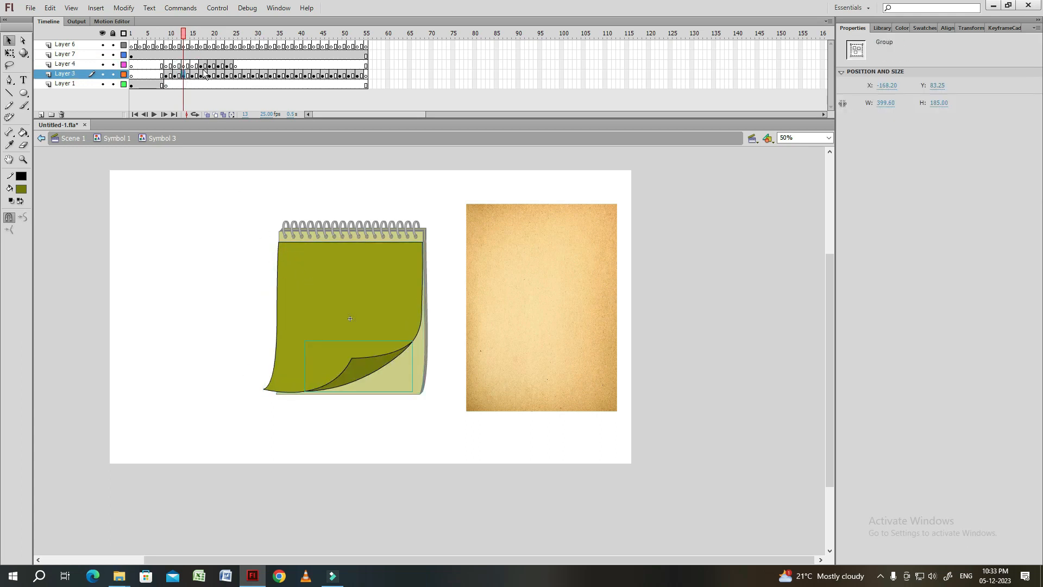
# Move the flap shapes at frames 17, 19, 21 and 23 from Layer 4 onto Layer 3 in place.
pyautogui.click(202, 66)
pyautogui.hotkey('ctrl', 'x')
pyautogui.click(202, 76)
pyautogui.hotkey('ctrl', 'shift', 'v')
pyautogui.click(210, 65)
pyautogui.hotkey('ctrl', 'x')
pyautogui.click(218, 75)
pyautogui.hotkey('ctrl', 'shift', 'v')
pyautogui.click(218, 65)
pyautogui.hotkey('ctrl', 'x')
pyautogui.click(219, 75)
pyautogui.hotkey('ctrl', 'shift', 'v')
pyautogui.click(227, 65)
pyautogui.hotkey('ctrl', 'x')
pyautogui.click(227, 76)
pyautogui.hotkey('ctrl', 'shift', 'v')
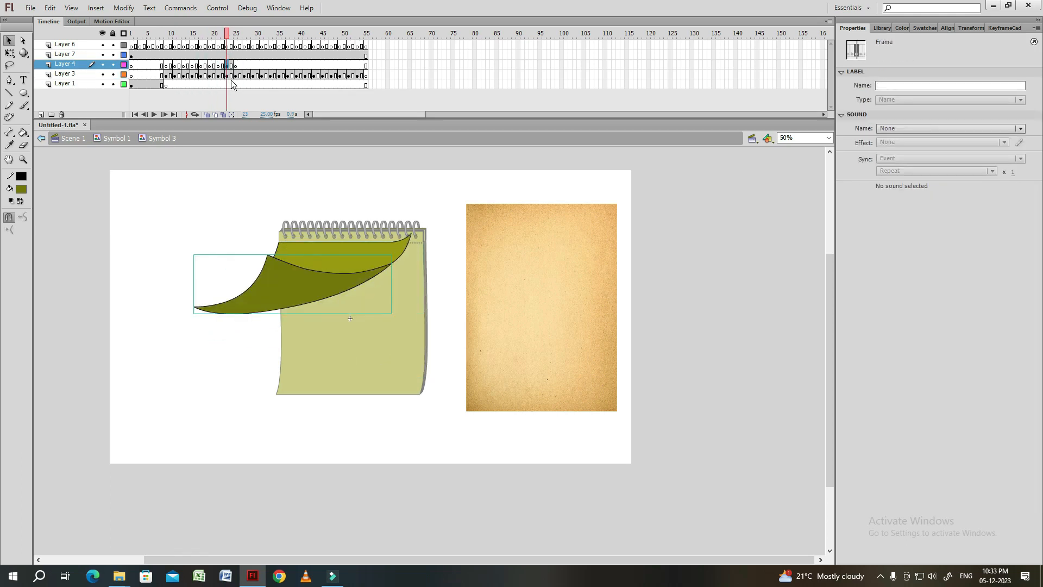
# Delete the emptied Layer 4 and Layer 1.
pyautogui.click(86, 62)
pyautogui.keyDown('ctrl'); pyautogui.click(104, 84); pyautogui.keyUp('ctrl')
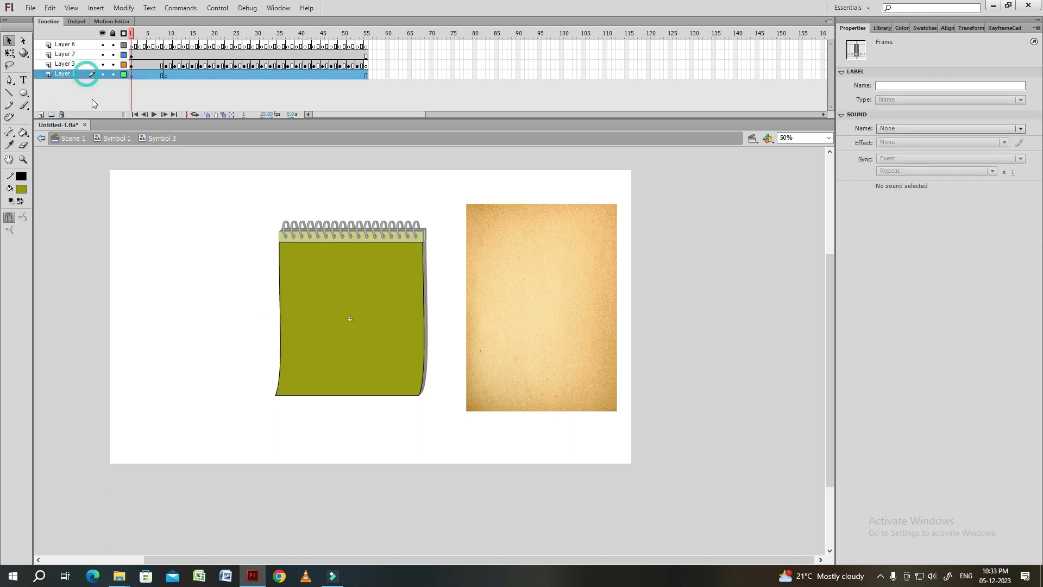
pyautogui.click(61, 114)
# Place the paper texture over the calendar page on Layer 7 and scale it to 110%.
pyautogui.click(442, 253)
pyautogui.click(524, 276)
pyautogui.moveTo(537, 293); pyautogui.dragTo(346, 296)
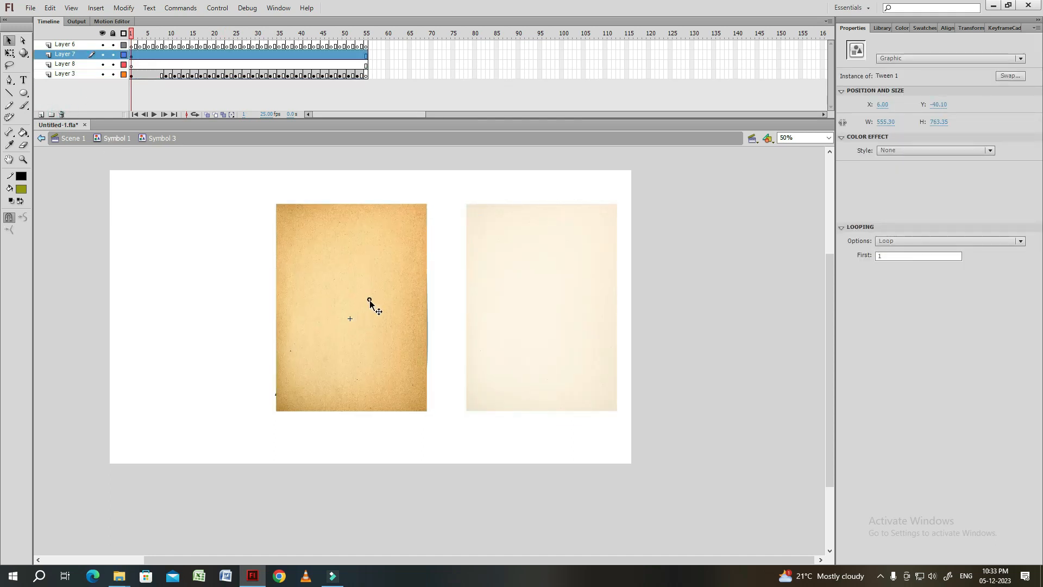
pyautogui.hotkey('ctrl', '-')
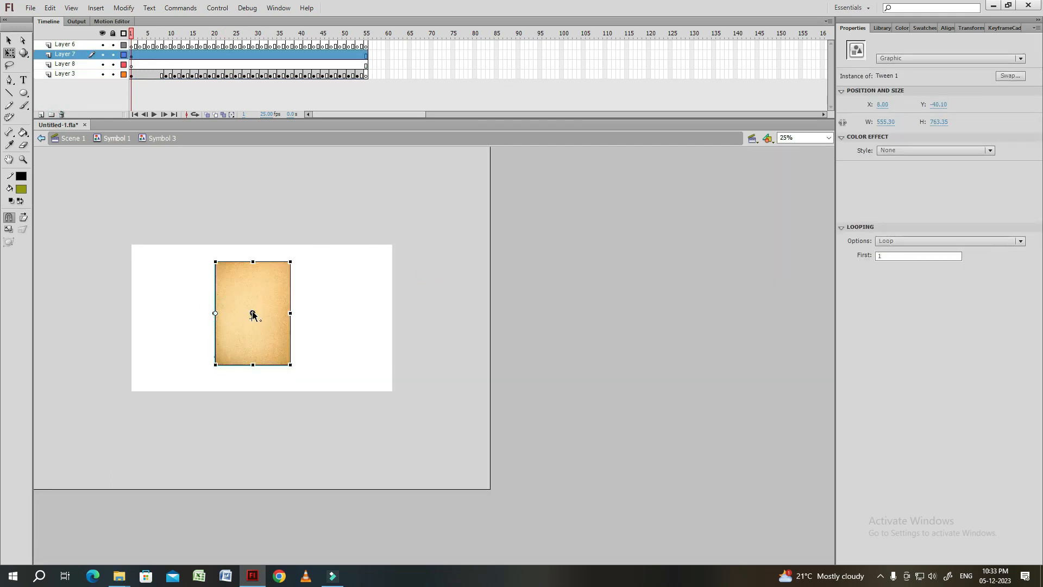
pyautogui.hotkey('ctrl', 'alt', 's')
pyautogui.write('110')
pyautogui.press('Return')
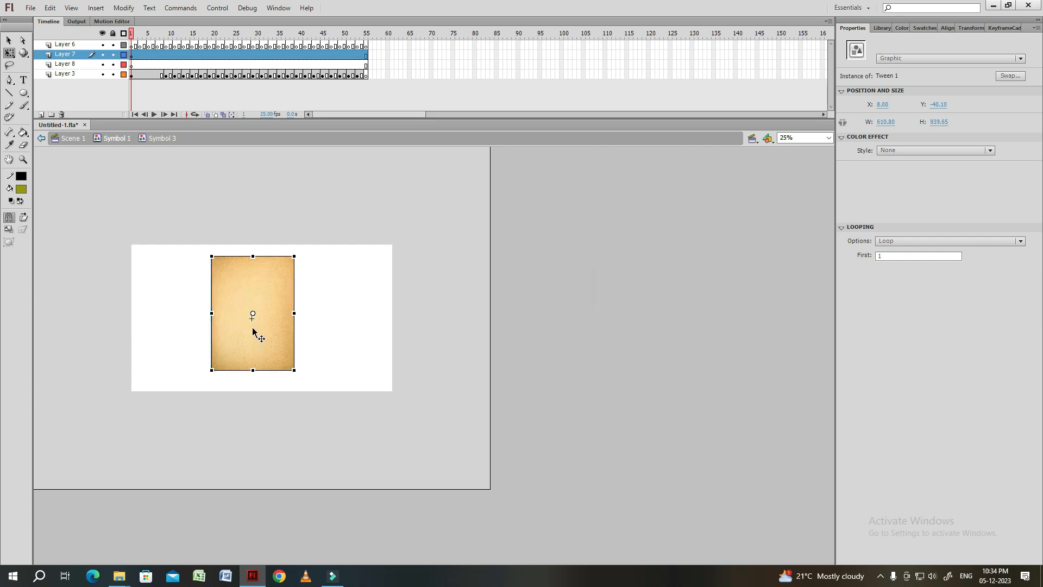
# Move Layer 7 beneath Layer 8, make Layer 8 a mask using the Layer 3 page shapes, and scrub through the textured page.
pyautogui.moveTo(84, 59); pyautogui.dragTo(84, 70)
pyautogui.click(169, 74)
pyautogui.rightClick(82, 57)
pyautogui.click(106, 211)
pyautogui.moveTo(147, 39); pyautogui.dragTo(131, 41)
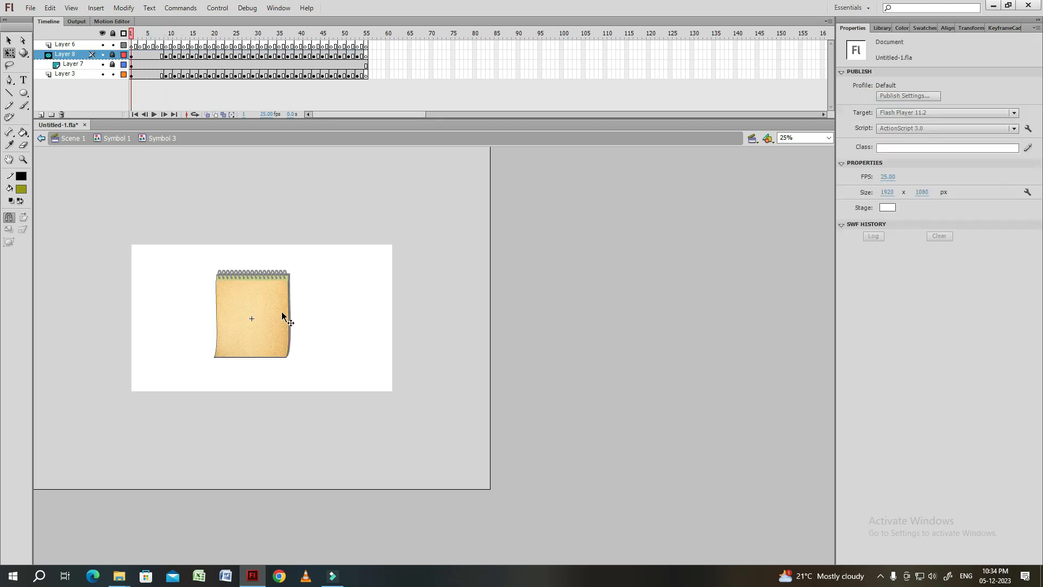
pyautogui.click(282, 312)
pyautogui.hotkey('ctrl', '=')
pyautogui.click(204, 351)
pyautogui.moveTo(301, 307); pyautogui.dragTo(220, 272)
pyautogui.moveTo(194, 34); pyautogui.dragTo(153, 44)
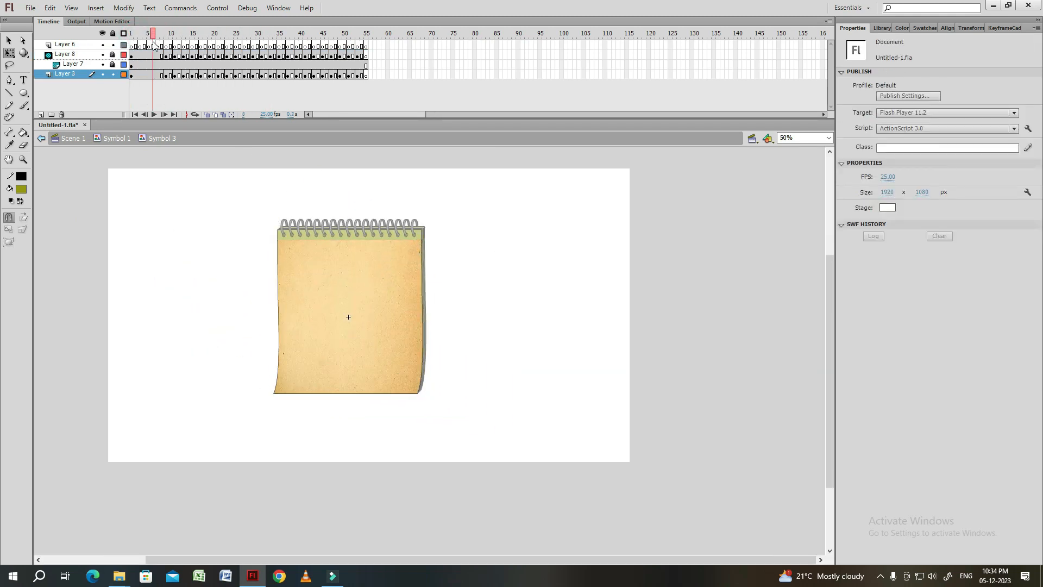
# Show Layer 8 as outlines, unlock Layer 7 and scale up the paper texture from frame 1.
pyautogui.click(123, 54)
pyautogui.click(113, 65)
pyautogui.click(131, 65)
pyautogui.hotkey('ctrl', '-')
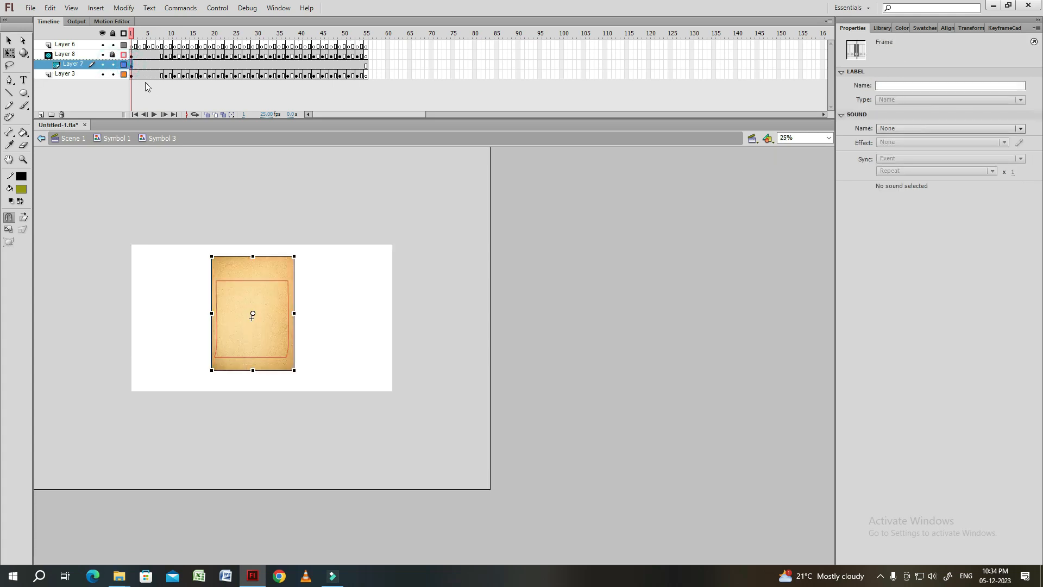
pyautogui.hotkey('ctrl', 'alt', 's')
pyautogui.press('Return')
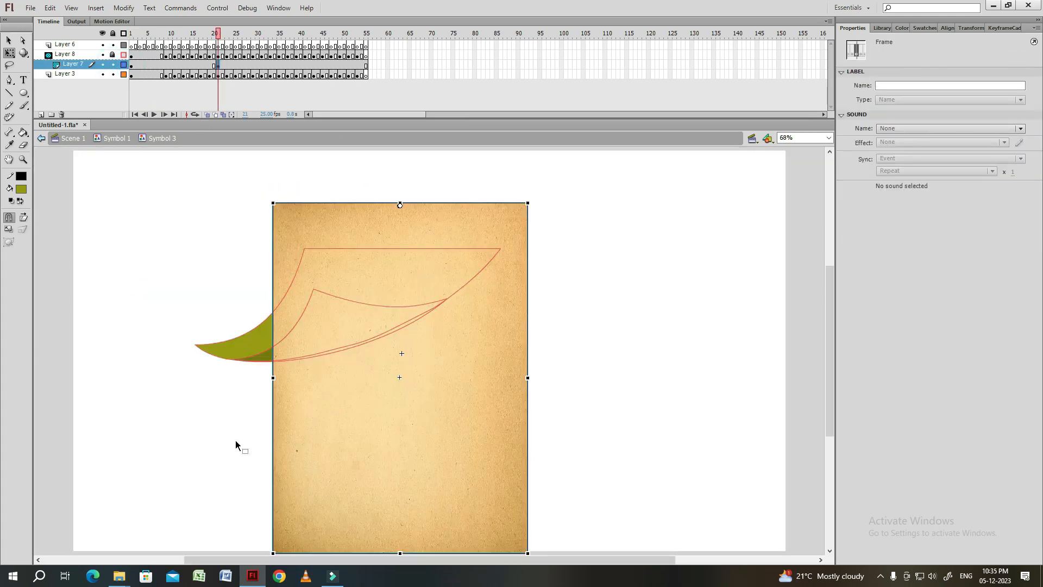
# Stretch, flatten and skew the paper texture at frame 21 on Layer 7 so it covers the turning page outline.
pyautogui.moveTo(236, 445); pyautogui.dragTo(194, 352)
pyautogui.moveTo(357, 459); pyautogui.dragTo(357, 402)
pyautogui.moveTo(398, 402); pyautogui.dragTo(246, 403)
pyautogui.moveTo(343, 194); pyautogui.dragTo(341, 251)
pyautogui.moveTo(271, 460); pyautogui.dragTo(258, 460)
pyautogui.moveTo(189, 459); pyautogui.dragTo(262, 356)
# Add a Layer 7 keyframe at frame 25, set the texture's Brightness to -20% and shorten the texture slightly.
pyautogui.click(235, 65)
pyautogui.click(226, 65)
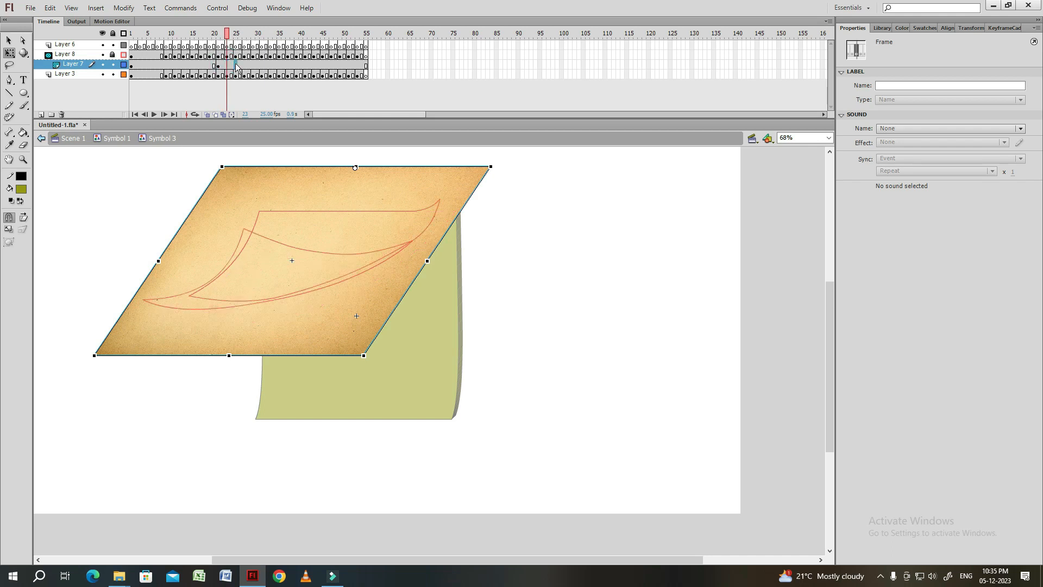
pyautogui.click(346, 207)
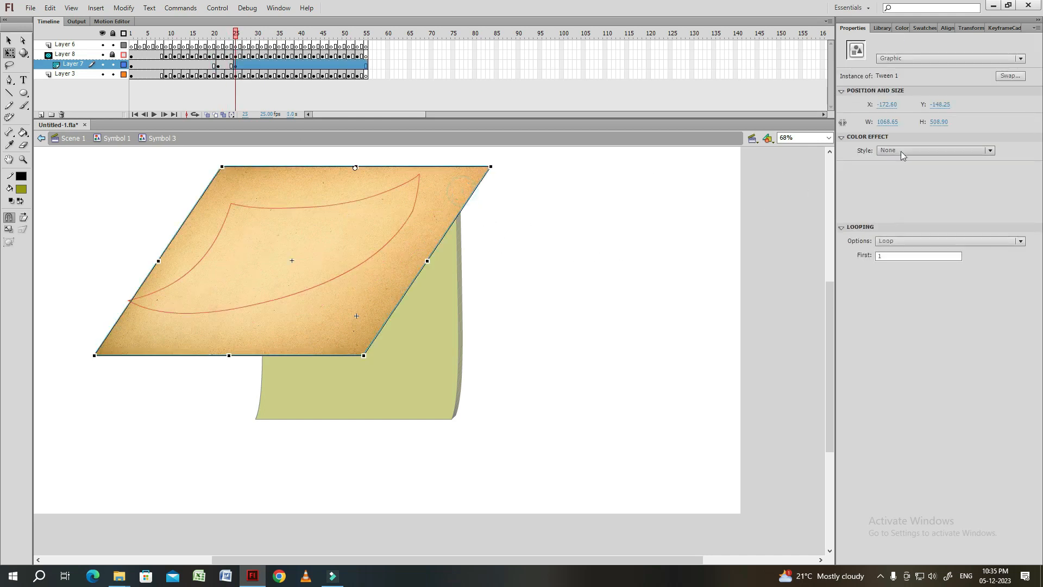
pyautogui.click(901, 152)
pyautogui.click(907, 170)
pyautogui.moveTo(917, 173); pyautogui.dragTo(925, 173)
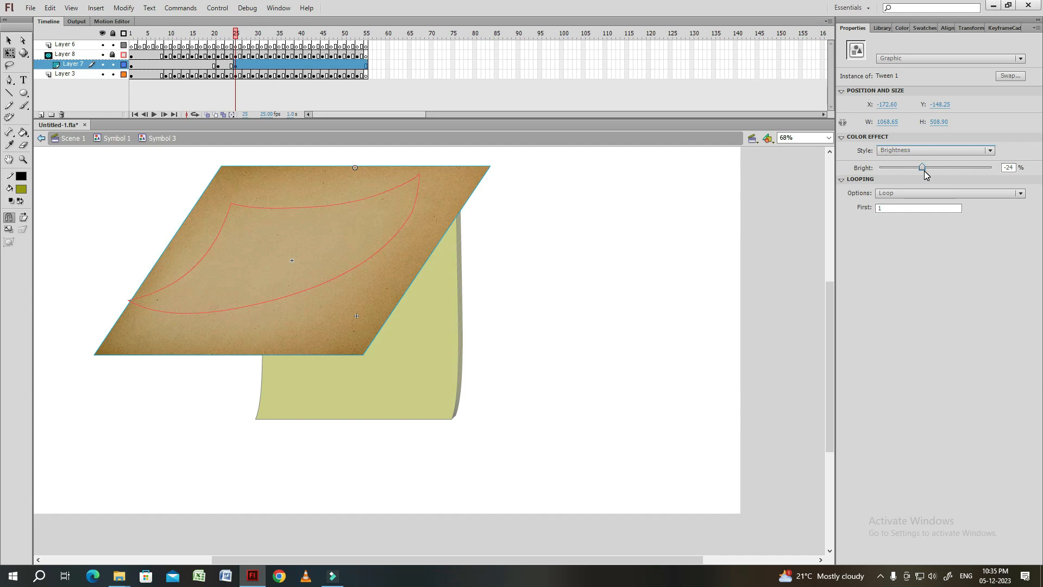
pyautogui.moveTo(229, 357); pyautogui.dragTo(242, 335)
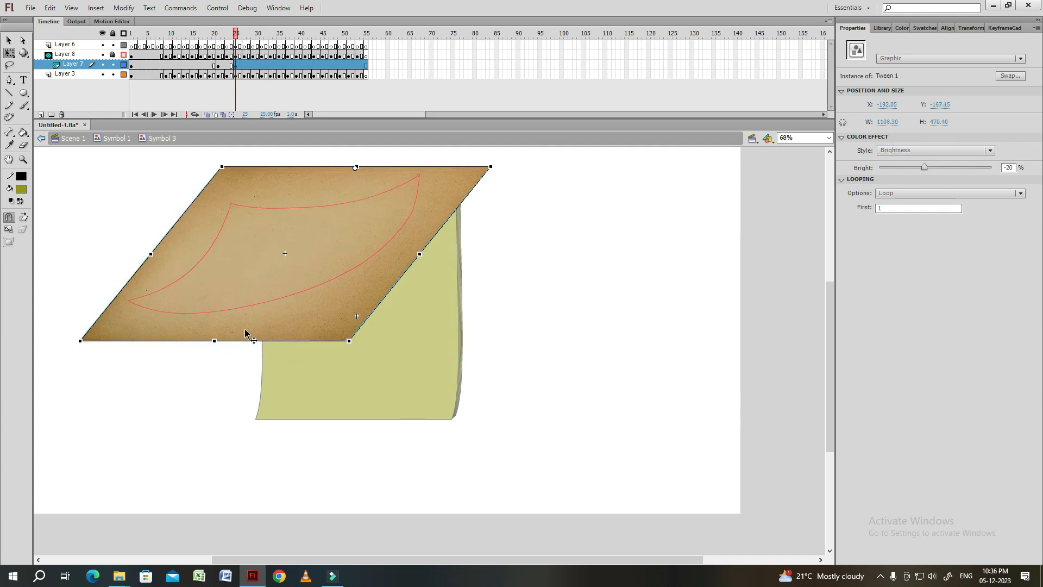
# Add a Layer 7 keyframe at frame 41 and move, rotate and resize the texture to cover the flying page.
pyautogui.click(304, 66)
pyautogui.hotkey('ctrl', '-')
pyautogui.click(313, 65)
pyautogui.click(305, 65)
pyautogui.press('F6')
pyautogui.click(303, 341)
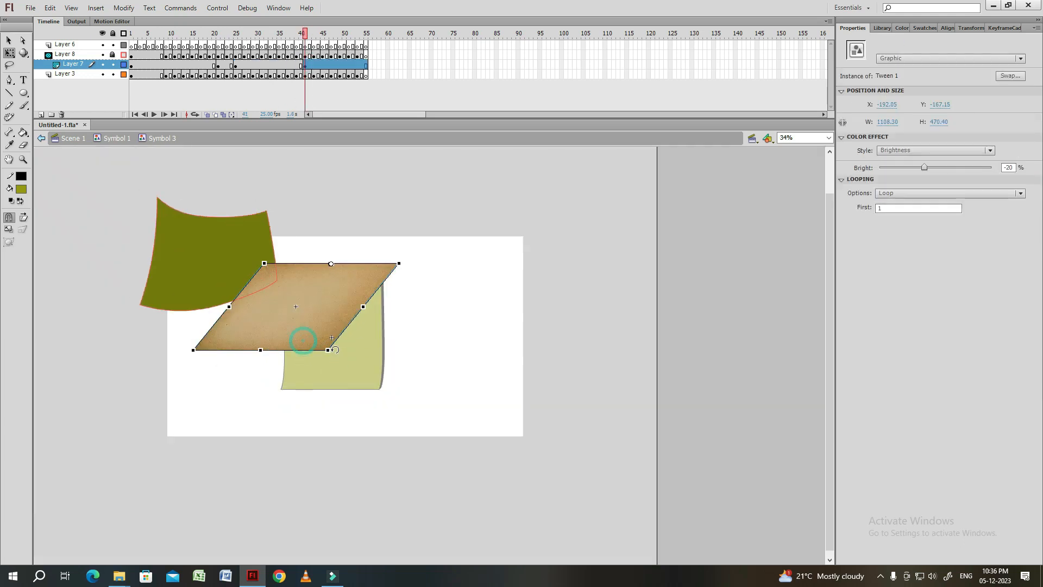
pyautogui.moveTo(335, 350); pyautogui.dragTo(254, 302)
pyautogui.moveTo(225, 238); pyautogui.dragTo(166, 301)
pyautogui.moveTo(256, 338); pyautogui.dragTo(226, 345)
pyautogui.moveTo(157, 303); pyautogui.dragTo(158, 274)
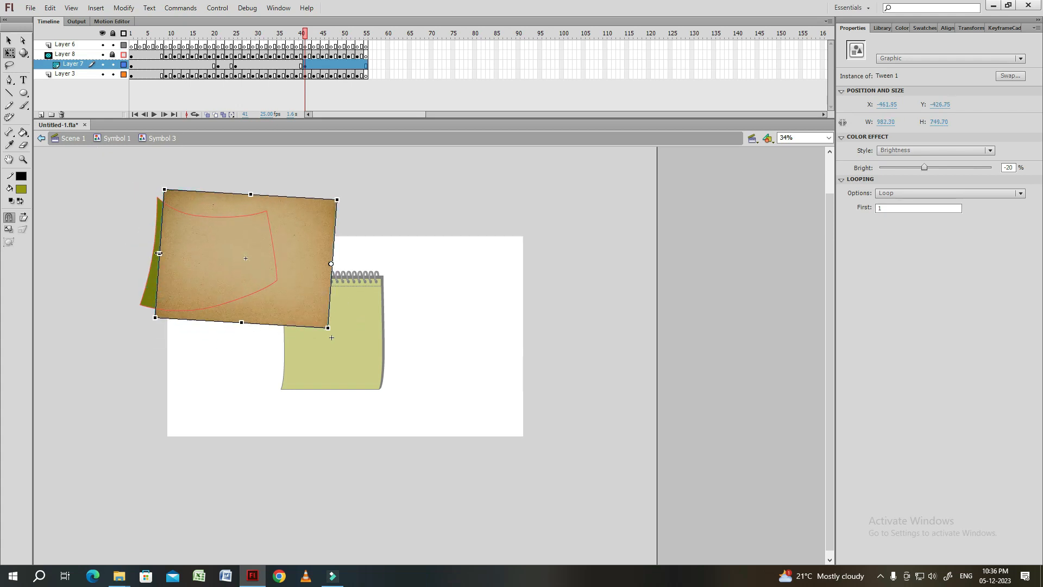
# Create a classic tween on Layer 7 between frames 25 and 41.
pyautogui.click(98, 308)
pyautogui.click(219, 282)
pyautogui.rightClick(274, 65)
pyautogui.click(302, 103)
# Add Layer 7 keyframes at frames 43 and 45 and nudge the texture up and left to follow the page.
pyautogui.moveTo(273, 77); pyautogui.dragTo(319, 86)
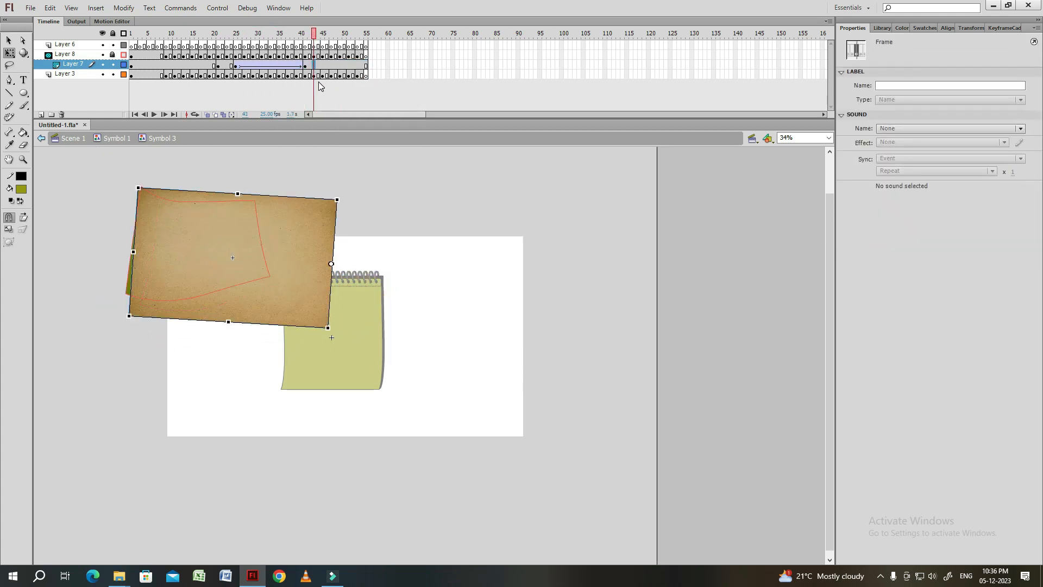
pyautogui.press('F6')
pyautogui.hotkey('shift', 'Left')
pyautogui.hotkey('shift', 'Left')
pyautogui.hotkey('shift', 'Left')
pyautogui.hotkey('shift', 'Left')
pyautogui.hotkey('shift', 'Up')
pyautogui.hotkey('shift', 'Left')
pyautogui.hotkey('shift', 'Left')
pyautogui.hotkey('shift', 'Up')
pyautogui.hotkey('shift', 'Up')
# Add a Layer 7 keyframe at frame 47 and nudge the texture up and left over the page outline.
pyautogui.click(332, 66)
pyautogui.press('F6')
pyautogui.hotkey('shift', 'Left')
pyautogui.hotkey('shift', 'Left')
pyautogui.hotkey('shift', 'Left')
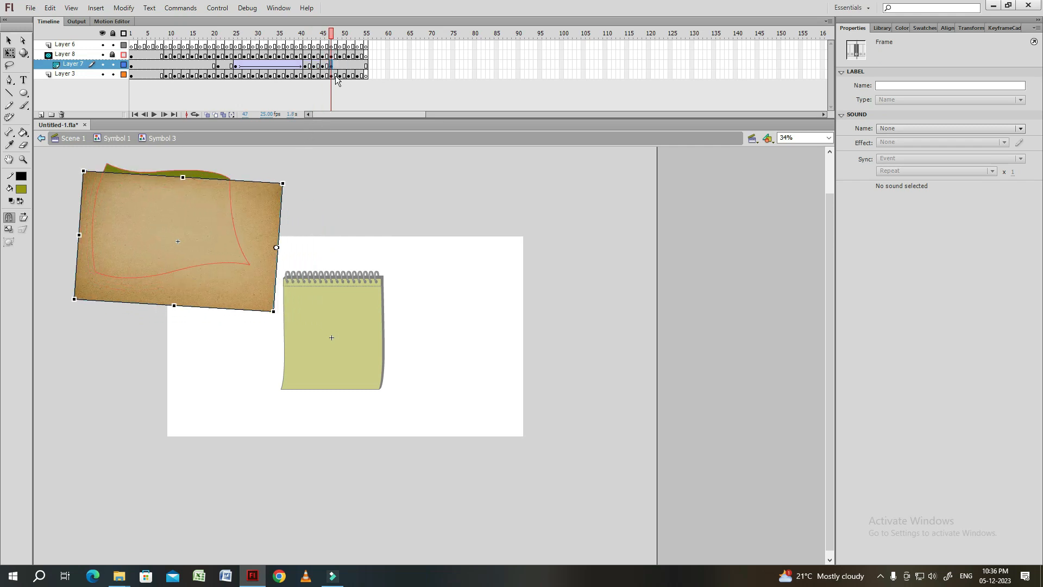
pyautogui.hotkey('shift', 'Up')
pyautogui.hotkey('shift', 'Up')
pyautogui.hotkey('shift', 'Up')
pyautogui.hotkey('shift', 'Left')
# Add a Layer 7 keyframe at frame 49 and nudge the texture further up and left with the page.
pyautogui.click(340, 66)
pyautogui.press('F6')
pyautogui.hotkey('shift', 'Left')
pyautogui.hotkey('shift', 'Left')
pyautogui.hotkey('shift', 'Left')
pyautogui.hotkey('shift', 'Up')
pyautogui.hotkey('shift', 'Up')
# Move the texture farther up and left over the departing page and add a Layer 7 keyframe at frame 53.
pyautogui.scroll(3, 283, 201)
pyautogui.moveTo(229, 245); pyautogui.dragTo(180, 219)
pyautogui.click(357, 66)
pyautogui.press('F6')
# Convert the Layer 7 classic tween between frames 25 and 41 into keyframes held for two frames each.
pyautogui.moveTo(240, 66); pyautogui.dragTo(296, 66)
pyautogui.click(245, 66)
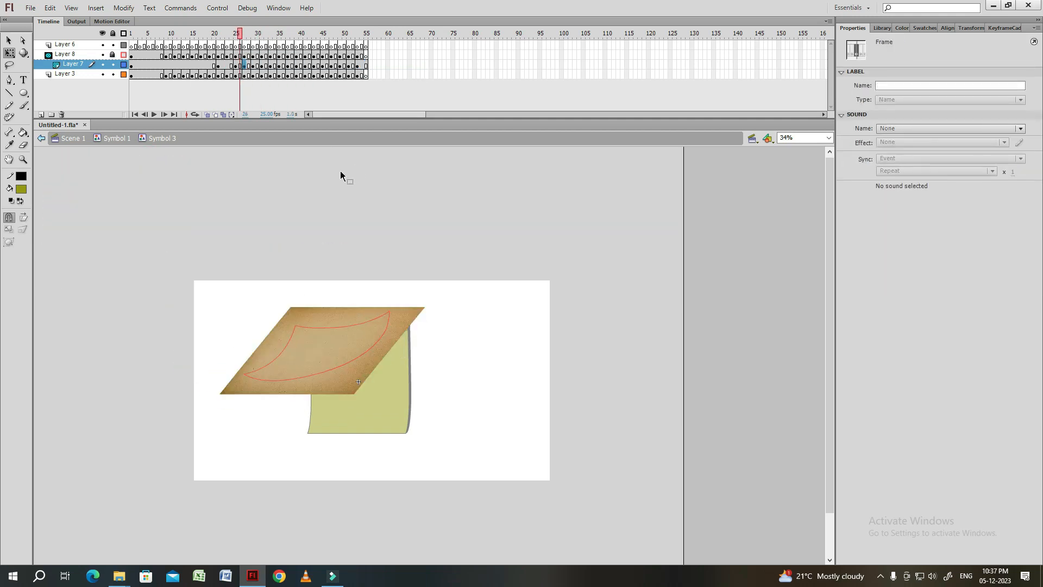
# Reposition the texture over the page outline on the Layer 7 keyframes around frames 28 and 30.
pyautogui.click(266, 406)
pyautogui.press('.')
pyautogui.press('.')
pyautogui.moveTo(261, 384); pyautogui.dragTo(286, 360)
pyautogui.press('.')
pyautogui.press('.')
pyautogui.moveTo(242, 363); pyautogui.dragTo(242, 332)
pyautogui.press('.')
pyautogui.press('.')
# Step through the Layer 7 frames to examine how the texture covers the moving page outline.
pyautogui.press('.')
pyautogui.press('.')
pyautogui.press('.')
pyautogui.press('.')
pyautogui.press('.')
pyautogui.press('.')
pyautogui.press(',')
pyautogui.press(',')
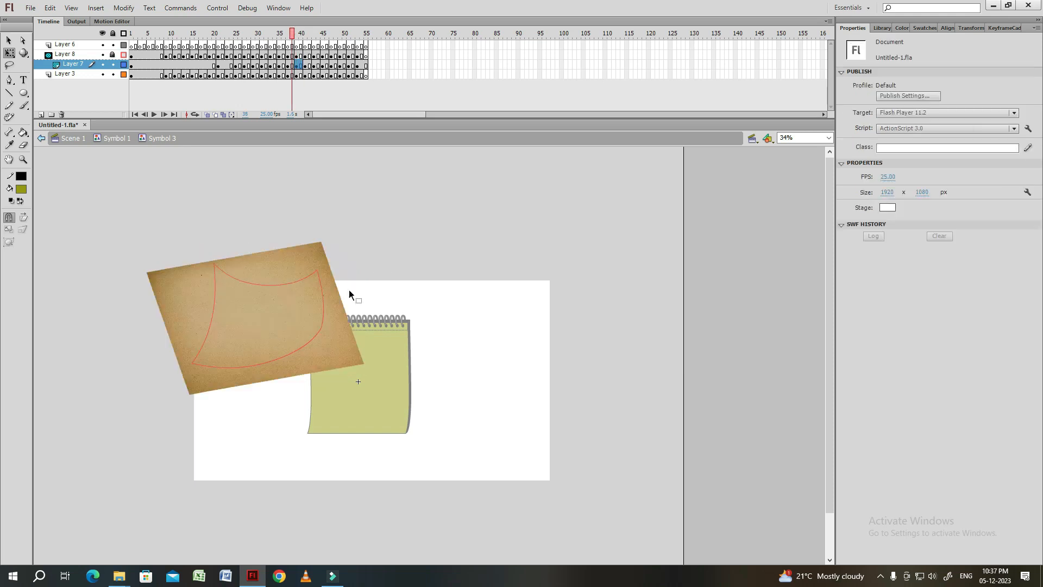
pyautogui.click(280, 333)
pyautogui.press(',')
pyautogui.press(',')
pyautogui.press(',')
pyautogui.press(',')
pyautogui.press('.')
pyautogui.click(282, 328)
pyautogui.click(231, 65)
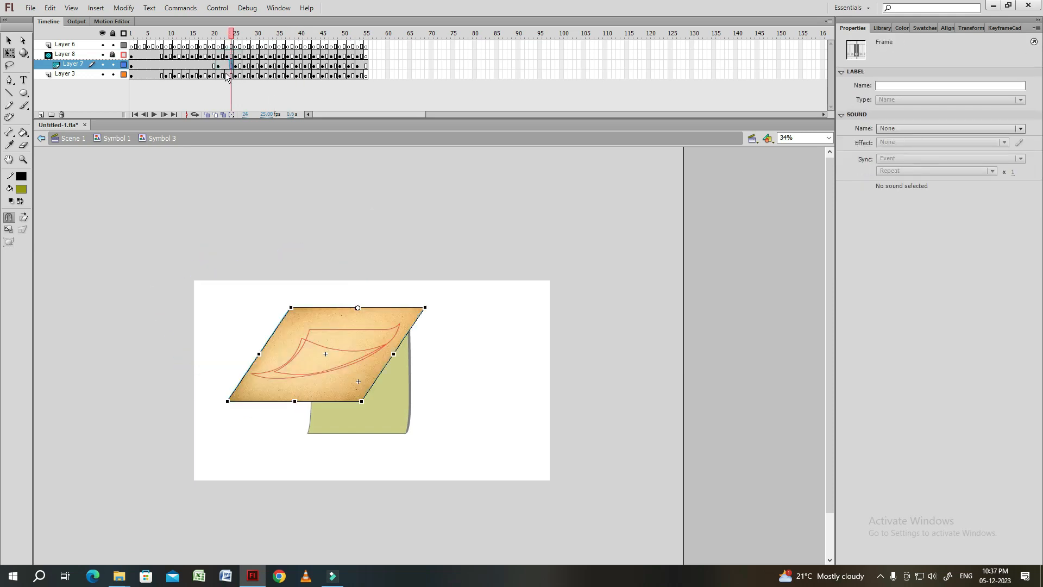
# Create a classic tween on Layer 7 between frames 9 and 21 and check how the texture follows the page.
pyautogui.click(187, 66)
pyautogui.rightClick(188, 65)
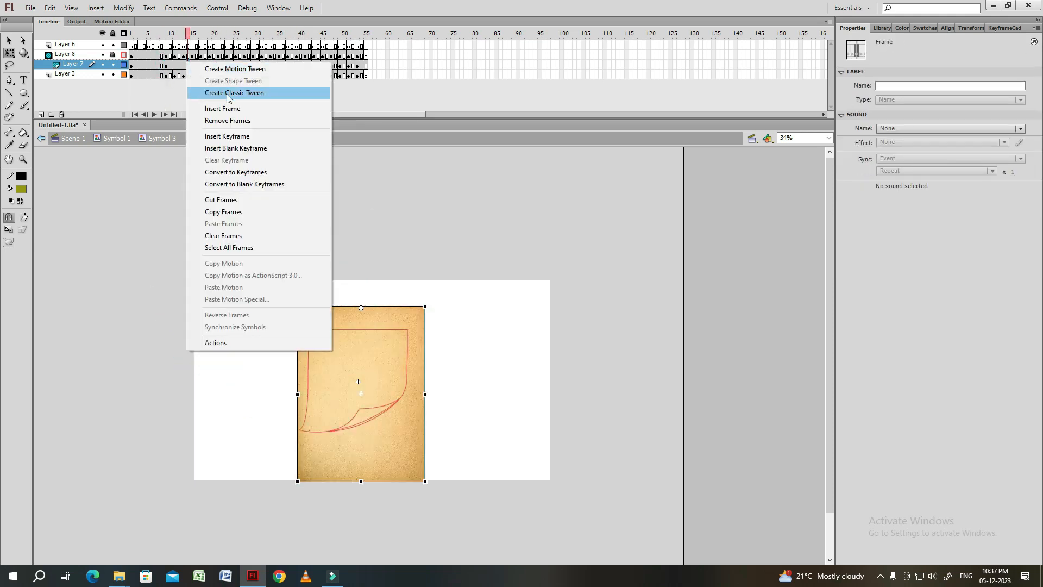
pyautogui.click(227, 93)
pyautogui.press('.')
pyautogui.press('.')
pyautogui.press('.')
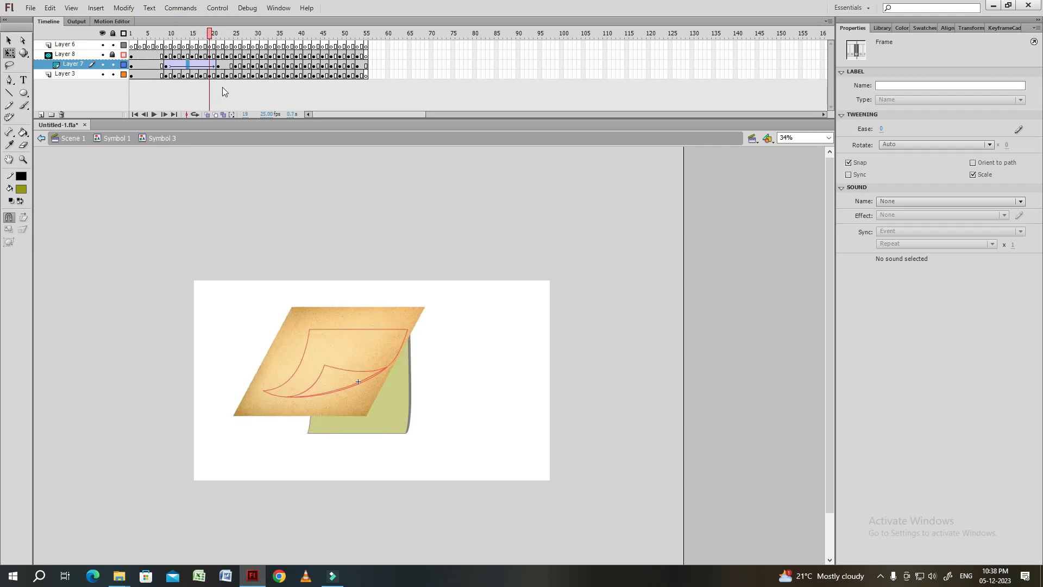
pyautogui.press('.')
pyautogui.press('.')
pyautogui.press('.')
pyautogui.press('.')
pyautogui.click(354, 395)
# Add keyframes every second frame from 11 to 19 within the Layer 7 tween.
pyautogui.click(174, 65)
pyautogui.click(183, 64)
pyautogui.press('F6')
pyautogui.click(191, 65)
pyautogui.press('F6')
pyautogui.click(200, 65)
pyautogui.press('F6')
pyautogui.click(209, 64)
# Remove the classic tween between frames 9 and 21 on Layer 7 and play the animation.
pyautogui.moveTo(216, 70); pyautogui.dragTo(215, 67)
pyautogui.rightClick(203, 65)
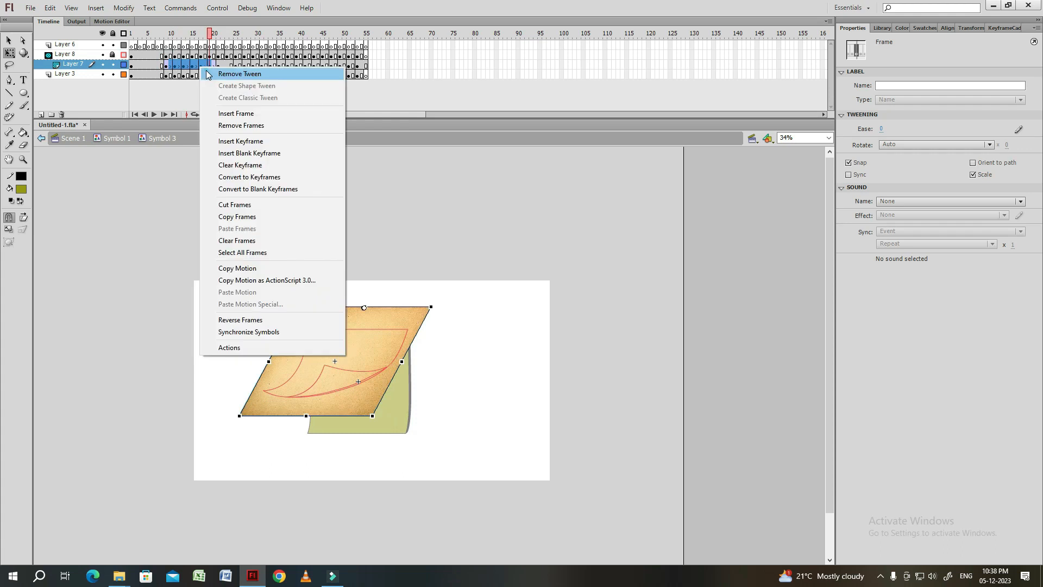
pyautogui.click(213, 73)
pyautogui.click(167, 65)
pyautogui.press('Return')
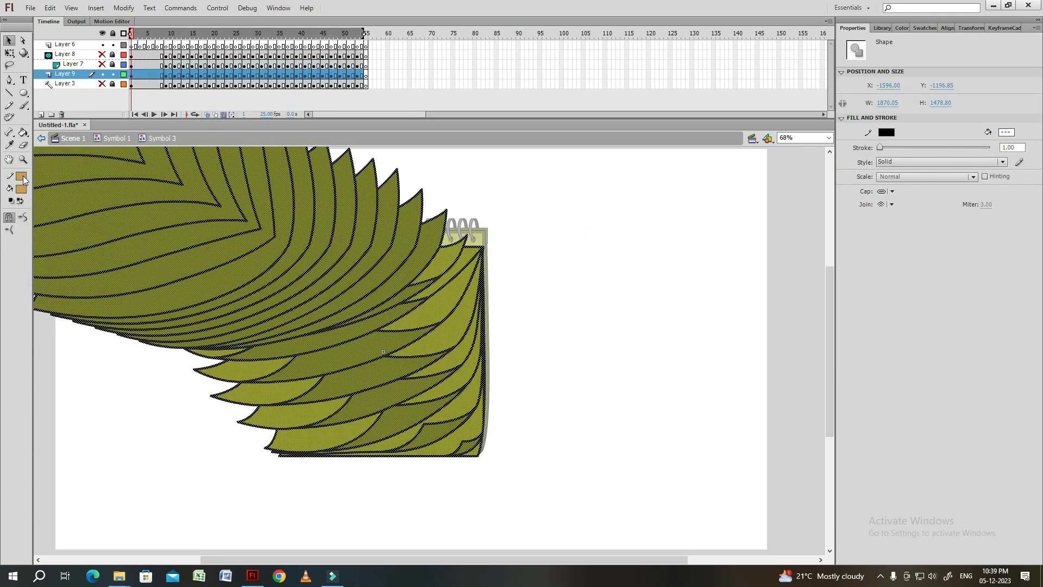
# Turn off multiple-frame editing and copy Layer 9's frames into a new layer above mask Layer 8.
pyautogui.click(223, 115)
pyautogui.click(77, 74)
pyautogui.moveTo(145, 75); pyautogui.dragTo(131, 37)
pyautogui.click(40, 115)
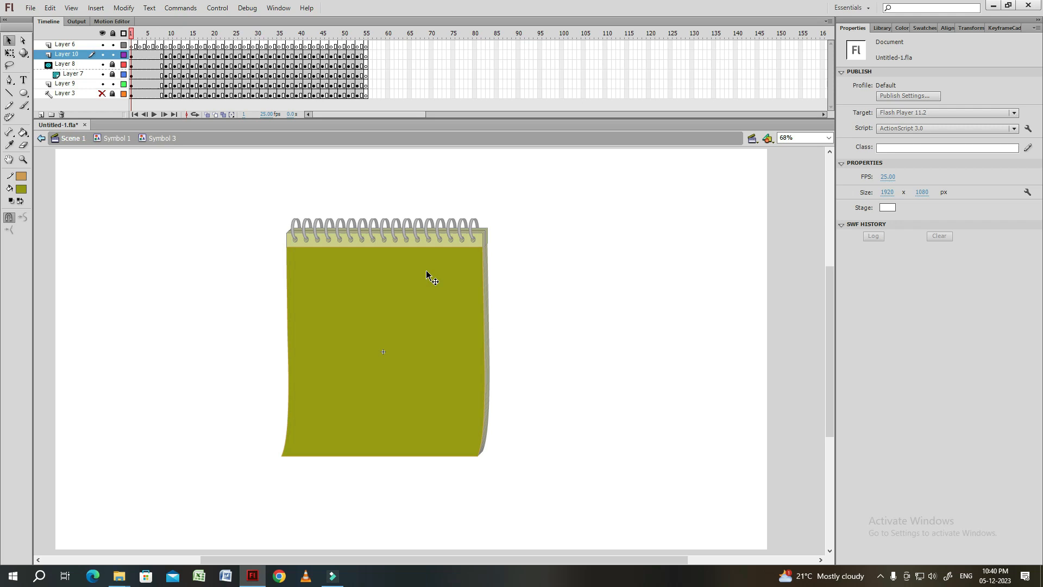
# Delete the page's green fill from Layer 10 at frames 1 and 9, keeping only the outline.
pyautogui.click(412, 303)
pyautogui.press('Delete')
pyautogui.press('.')
pyautogui.press('.')
pyautogui.press('.')
pyautogui.press('.')
pyautogui.press('.')
pyautogui.click(442, 296)
pyautogui.press('Delete')
# Delete the turning page's green fills from Layer 10 at frames 11, 13 and 15.
pyautogui.press('.')
pyautogui.press('.')
pyautogui.click(507, 356)
pyautogui.click(453, 361)
pyautogui.press('Delete')
pyautogui.press('.')
pyautogui.press('.')
pyautogui.click(533, 330)
pyautogui.click(464, 338)
pyautogui.press('Delete')
pyautogui.press('.')
pyautogui.press('.')
pyautogui.click(526, 301)
pyautogui.click(382, 387)
pyautogui.press('Delete')
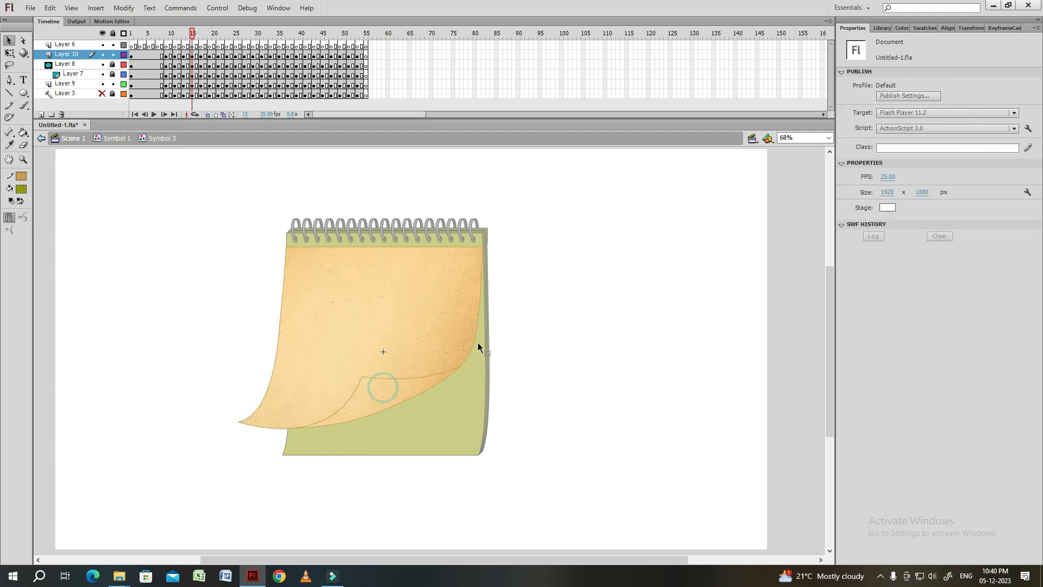
# Delete the page's green fills from the Layer 10 keyframes between frames 17 and 25.
pyautogui.press('.')
pyautogui.press('.')
pyautogui.click(526, 300)
pyautogui.click(380, 371)
pyautogui.press('Delete')
pyautogui.press('.')
pyautogui.press('.')
pyautogui.click(334, 318)
pyautogui.press('Delete')
pyautogui.press('.')
pyautogui.press('.')
pyautogui.press('Delete')
pyautogui.press('.')
pyautogui.press('.')
pyautogui.click(386, 280)
pyautogui.press('Delete')
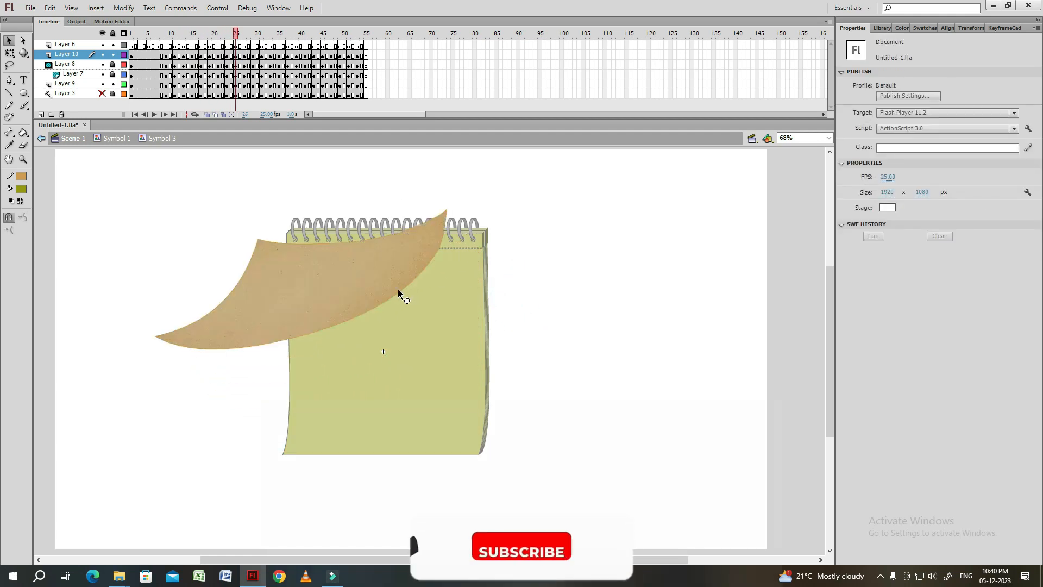
# Remove the departing page's green fill from the Layer 10 keyframes between frames 27 and 33.
pyautogui.press('.')
pyautogui.press('.')
pyautogui.click(380, 285)
pyautogui.press('Delete')
pyautogui.press('.')
pyautogui.press('.')
pyautogui.click(346, 269)
pyautogui.click(428, 194)
pyautogui.press('.')
pyautogui.press('.')
pyautogui.doubleClick(343, 207)
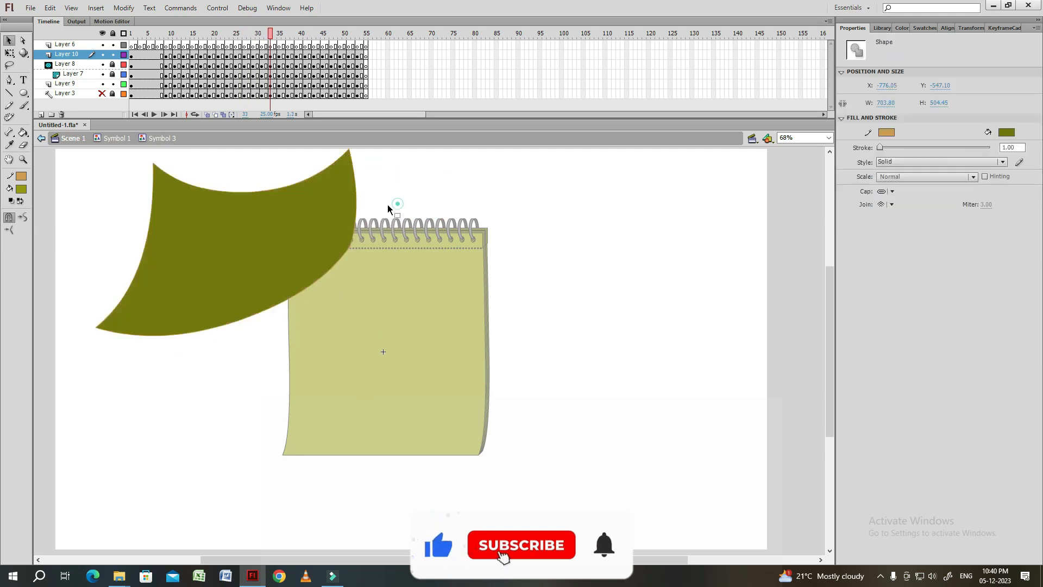
pyautogui.click(374, 193)
# Remove the page's green fill from the Layer 10 keyframes between frames 35 and 41.
pyautogui.press('.')
pyautogui.press('.')
pyautogui.press('.')
pyautogui.press('.')
pyautogui.press('.')
pyautogui.press('.')
pyautogui.click(266, 204)
pyautogui.moveTo(288, 204); pyautogui.dragTo(432, 263)
pyautogui.press('.')
pyautogui.press('.')
pyautogui.click(446, 231)
# Remove the page's green fill from the Layer 10 keyframes at frames 43, 45 and 47.
pyautogui.press('.')
pyautogui.press('.')
pyautogui.click(417, 234)
pyautogui.press('.')
pyautogui.press('.')
pyautogui.click(389, 219)
pyautogui.press('.')
pyautogui.press('.')
pyautogui.click(319, 216)
pyautogui.press('Delete')
# Remove the page's remaining green fill from the Layer 10 keyframes at frames 49, 51 and 53.
pyautogui.press('.')
pyautogui.press('.')
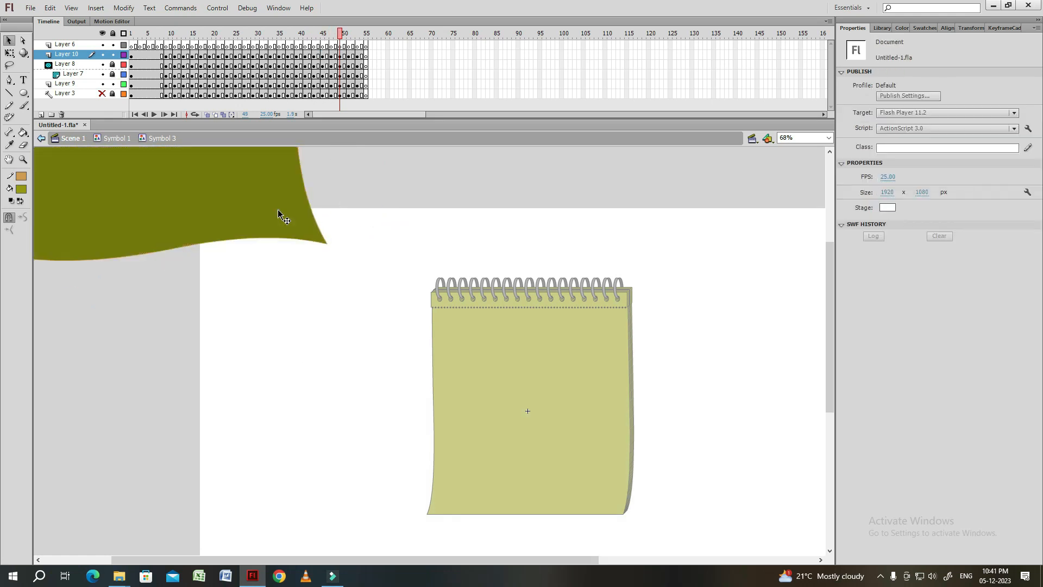
pyautogui.click(280, 211)
pyautogui.press('Delete')
pyautogui.press('.')
pyautogui.press('.')
pyautogui.click(271, 206)
pyautogui.moveTo(344, 205); pyautogui.dragTo(458, 270)
pyautogui.press('Delete')
pyautogui.press('.')
pyautogui.press('.')
pyautogui.click(340, 239)
# Play and scrub through the page-turn animation to review the textured page with its outline.
pyautogui.press('Return')
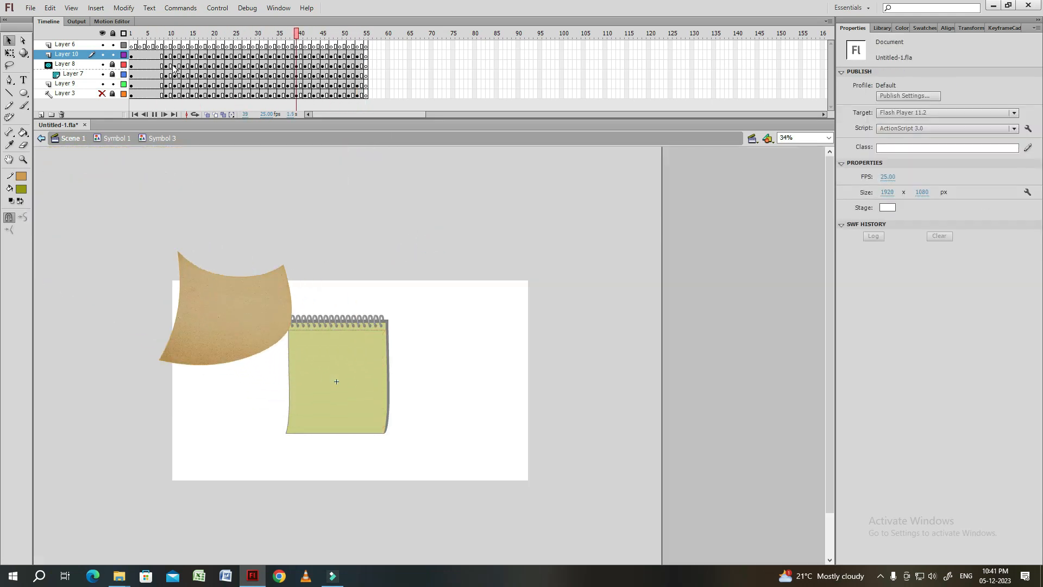
pyautogui.click(281, 34)
pyautogui.press('Return')
pyautogui.click(204, 35)
pyautogui.moveTo(205, 38); pyautogui.dragTo(141, 51)
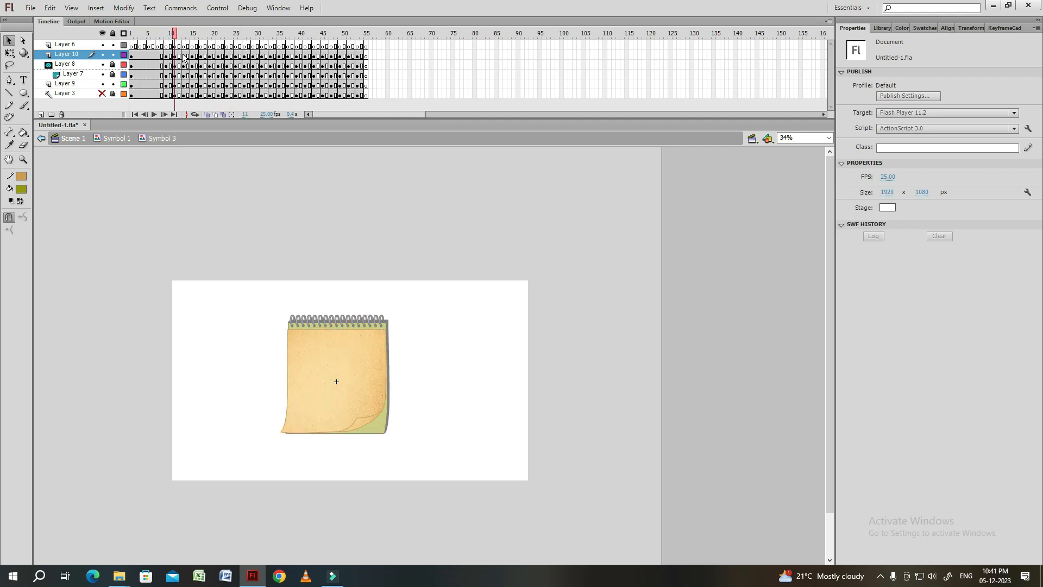
# Enlarge the timeline and add three empty layers between outline Layer 10 and mask Layer 8.
pyautogui.doubleClick(41, 115)
pyautogui.moveTo(351, 126); pyautogui.dragTo(348, 152)
pyautogui.click(89, 75)
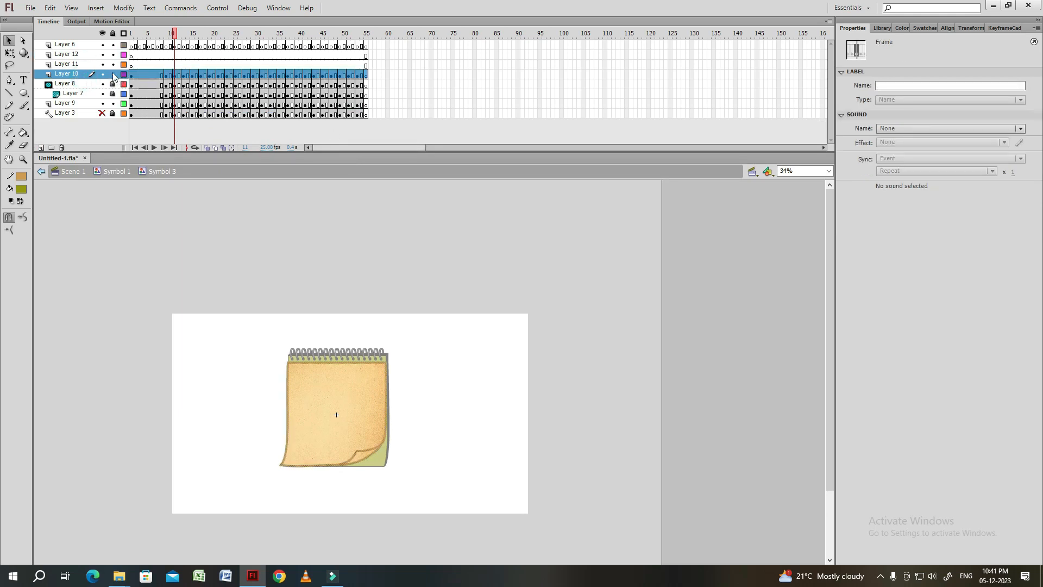
pyautogui.moveTo(85, 75); pyautogui.dragTo(82, 50)
pyautogui.click(81, 84)
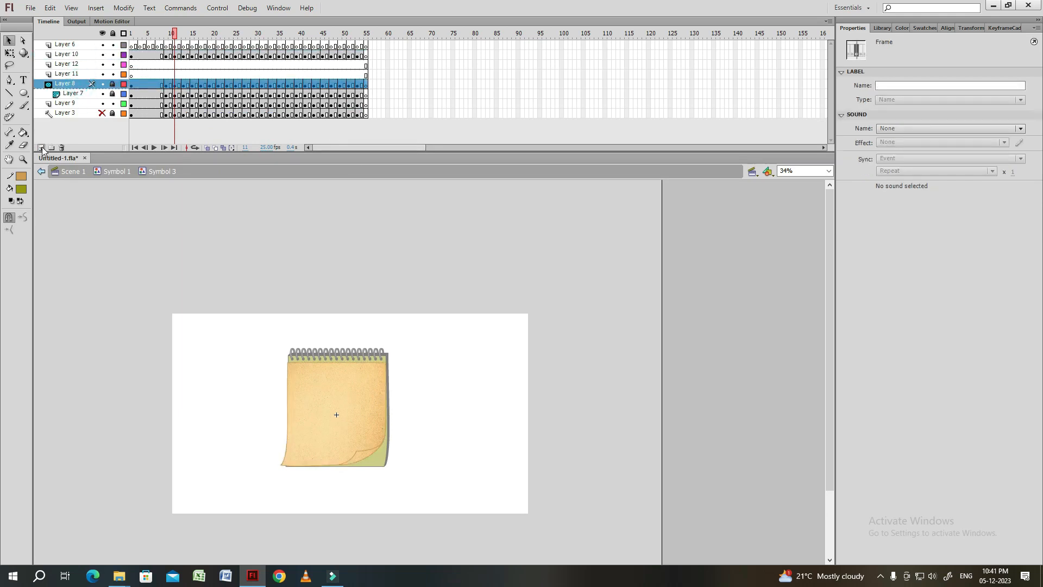
pyautogui.click(42, 151)
# Copy the page and texture frames 9 to 23 onto the three new layers, end Layers 11 and 13 with blank keyframes at frame 25, and hide Layer 8.
pyautogui.click(143, 115)
pyautogui.moveTo(190, 35); pyautogui.dragTo(233, 39)
pyautogui.moveTo(232, 115); pyautogui.dragTo(227, 66)
pyautogui.click(235, 85)
pyautogui.click(103, 93)
pyautogui.click(236, 77)
pyautogui.press('F7')
pyautogui.click(168, 86)
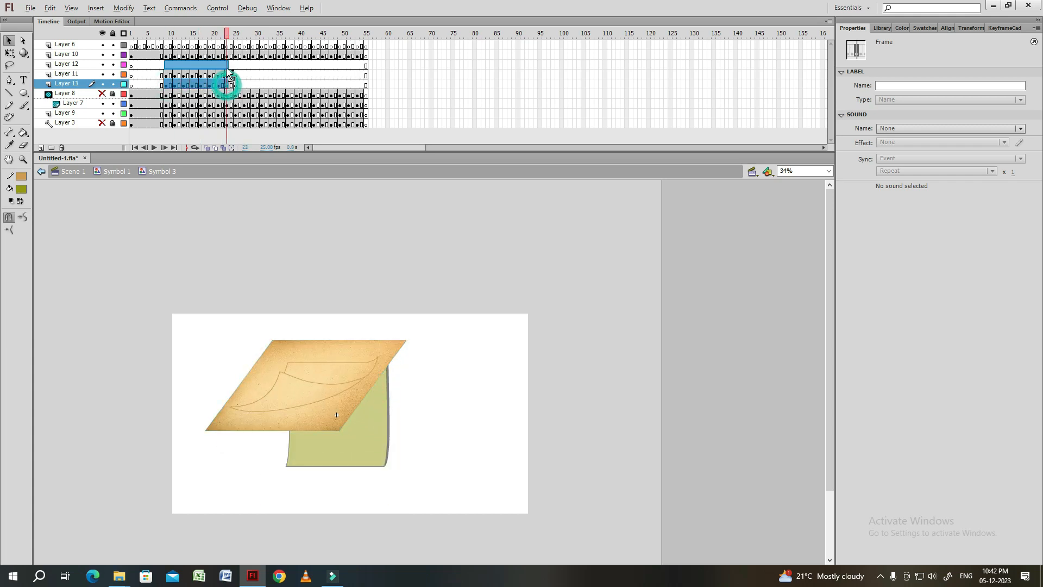
# Turn Layer 12 into a mask over Layer 11 and hide Layer 11.
pyautogui.rightClick(88, 65)
pyautogui.click(114, 219)
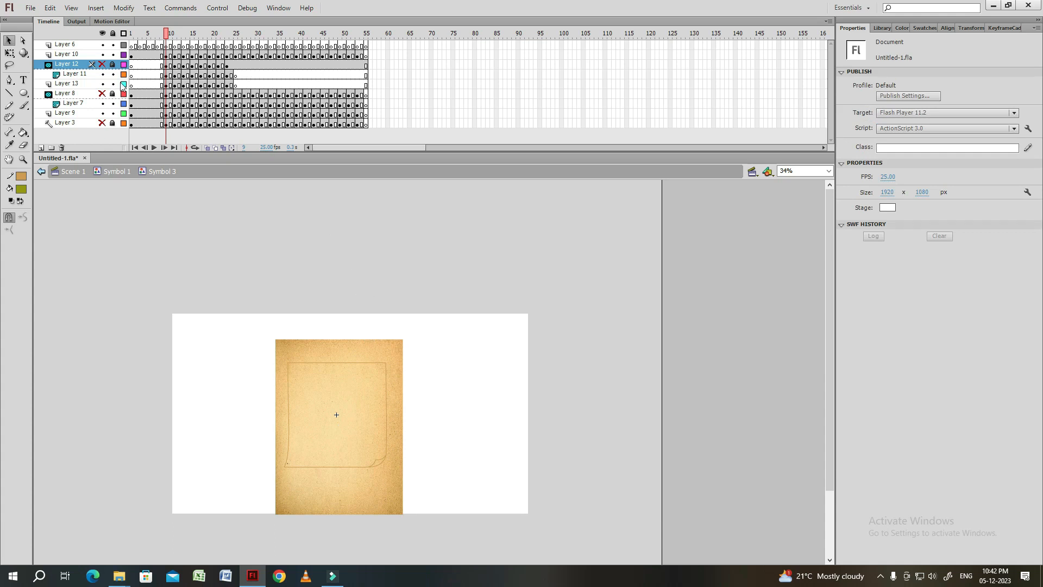
pyautogui.click(102, 74)
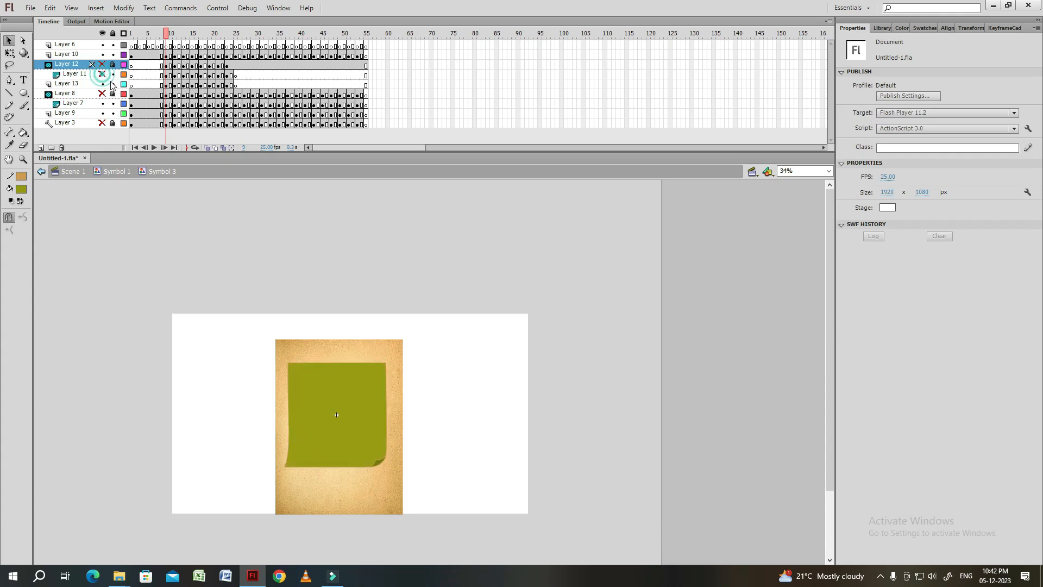
# Hide Layers 7 and 9 and delete the main page fill on Layer 13 at frames 9 and 11, keeping the folded corner.
pyautogui.click(168, 86)
pyautogui.moveTo(105, 103); pyautogui.dragTo(103, 113)
pyautogui.click(386, 299)
pyautogui.click(386, 410)
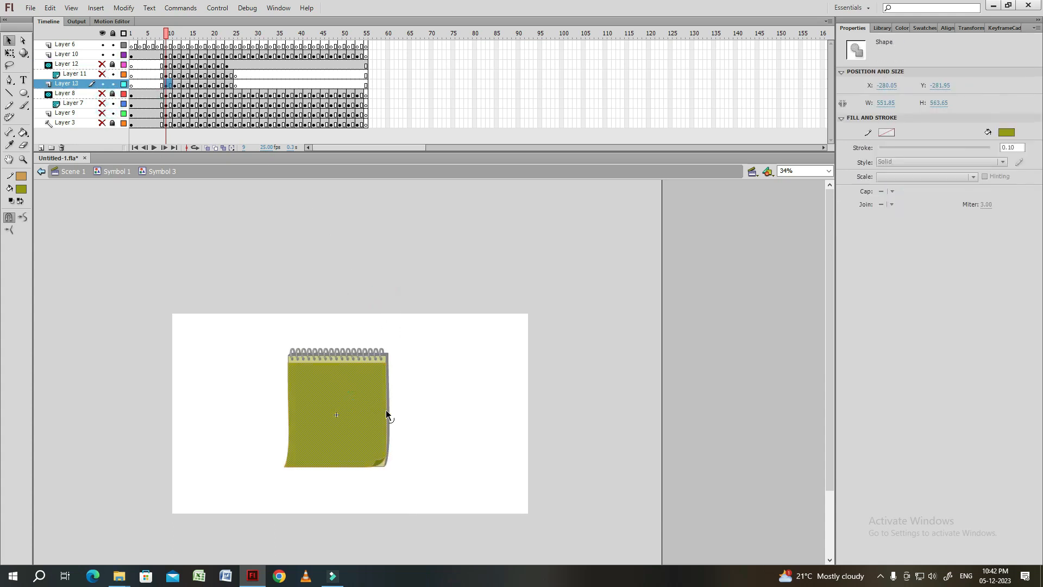
pyautogui.press('Delete')
pyautogui.click(387, 408)
pyautogui.press('Delete')
pyautogui.press('.')
pyautogui.press('.')
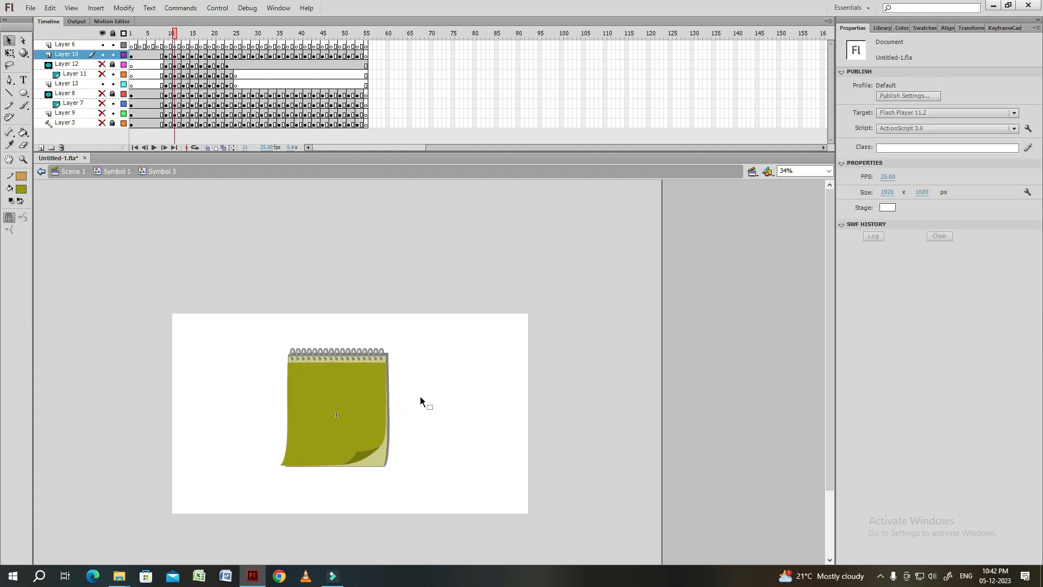
pyautogui.click(370, 416)
pyautogui.press('Delete')
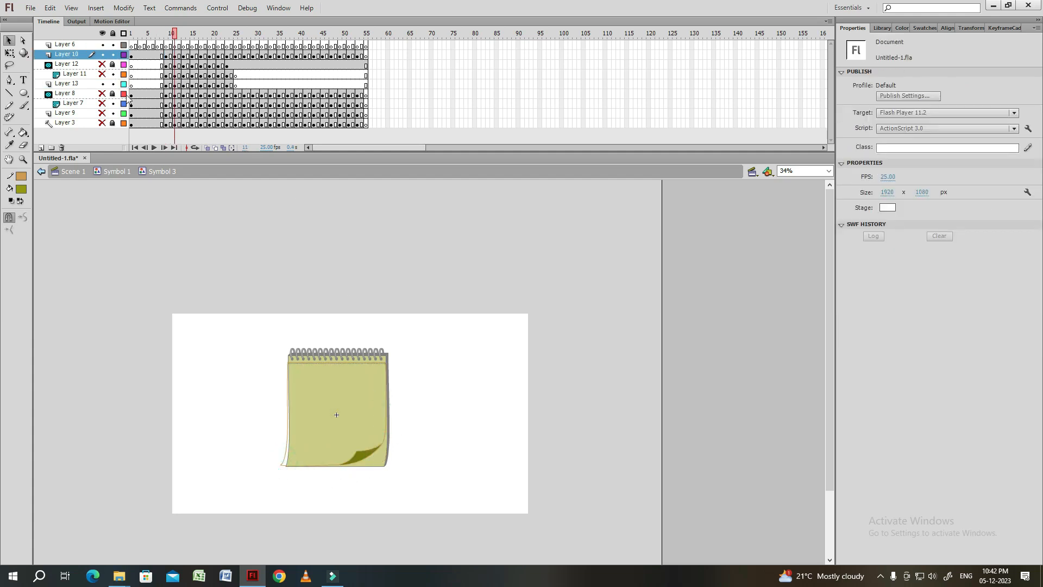
# Delete the main page fill and its leftover outlines from Layer 13 at frames 13 and 15, keeping only the fold.
pyautogui.press('.')
pyautogui.click(387, 386)
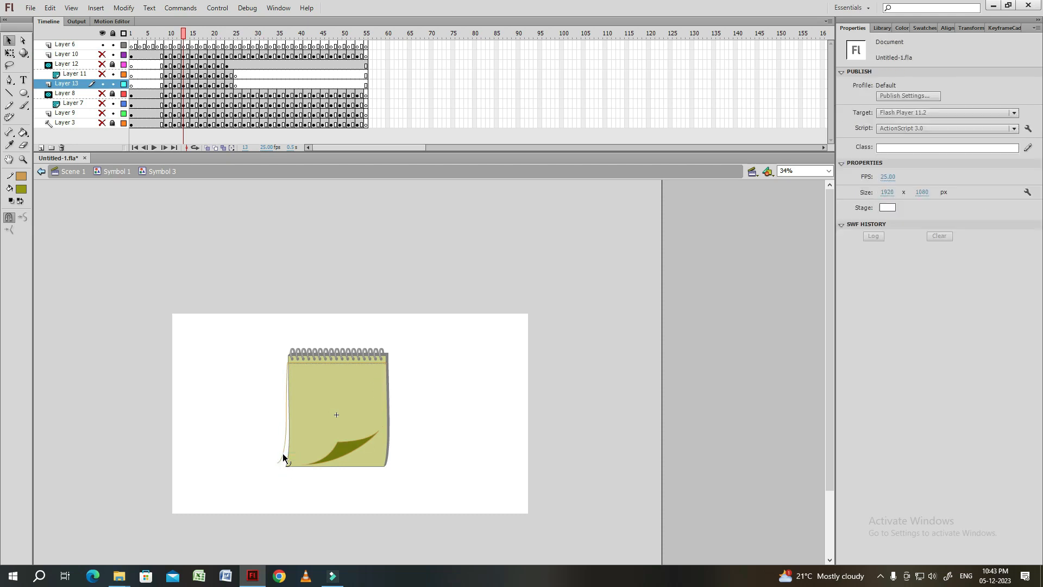
pyautogui.press('.')
pyautogui.press('.')
pyautogui.click(339, 416)
pyautogui.press('Delete')
pyautogui.click(286, 454)
pyautogui.press('Delete')
pyautogui.hotkey('ctrl', '=')
pyautogui.doubleClick(438, 327)
pyautogui.press('Delete')
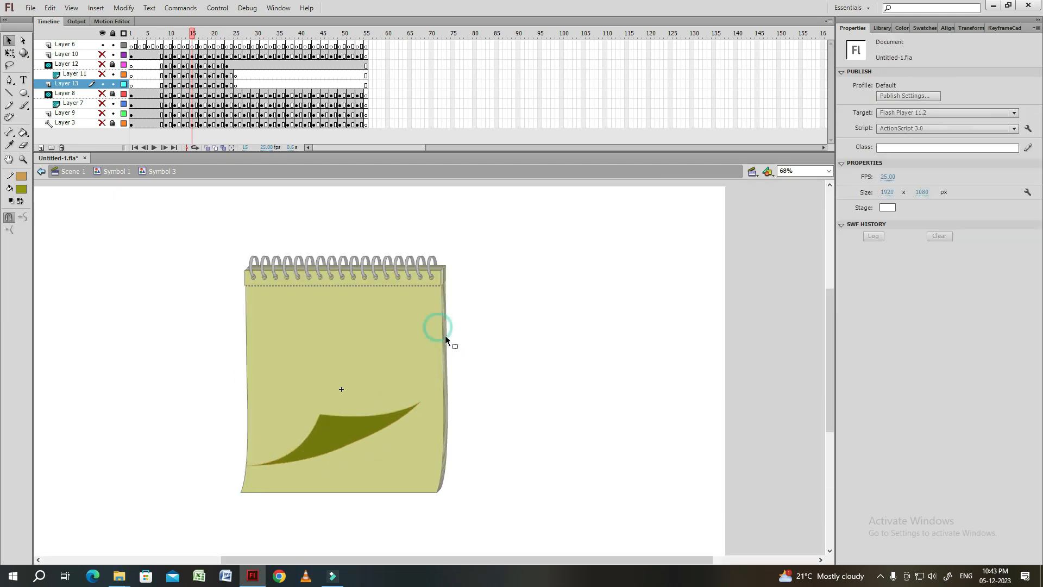
# Remove the main page fill and both side outlines from Layer 13 at frame 17, keeping only the fold.
pyautogui.press('.')
pyautogui.press('.')
pyautogui.click(380, 342)
pyautogui.press('Delete')
pyautogui.click(424, 367)
pyautogui.press('Delete')
pyautogui.click(238, 351)
pyautogui.press('Delete')
# Remove the remaining page parts from Layer 13 at frames 19, 21 and 23 so only the fold shapes stay.
pyautogui.press('.')
pyautogui.press('.')
pyautogui.click(235, 348)
pyautogui.press('Delete')
pyautogui.press('.')
pyautogui.press('.')
pyautogui.click(214, 396)
pyautogui.press('Delete')
pyautogui.press('.')
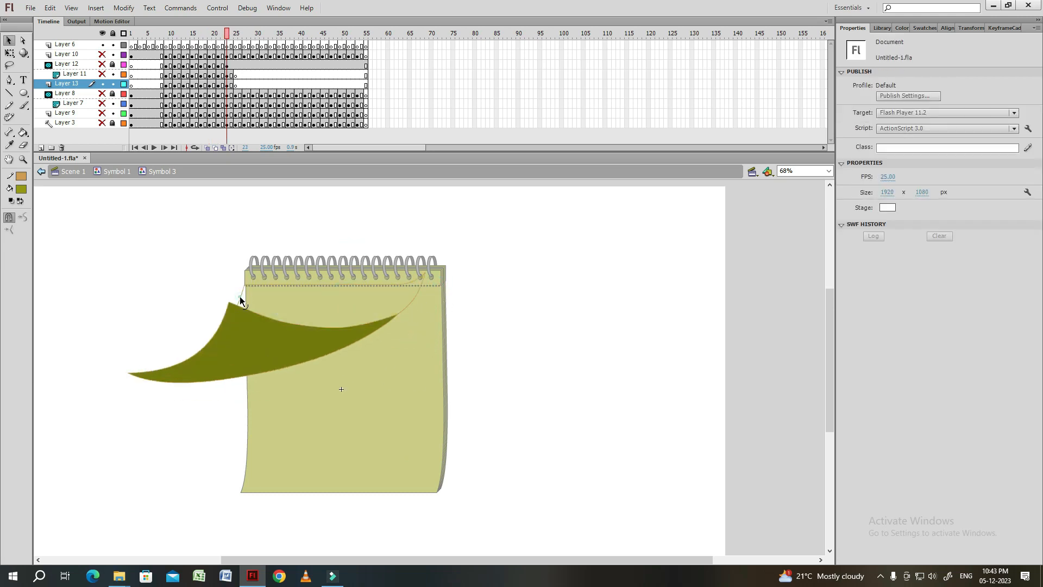
pyautogui.click(418, 281)
pyautogui.press('Delete')
pyautogui.click(404, 283)
pyautogui.press('Delete')
# Copy the fold shapes in frames 9 to 23 of Layer 13 onto mask Layer 12.
pyautogui.press('.')
pyautogui.press(',')
pyautogui.moveTo(165, 86); pyautogui.dragTo(228, 67)
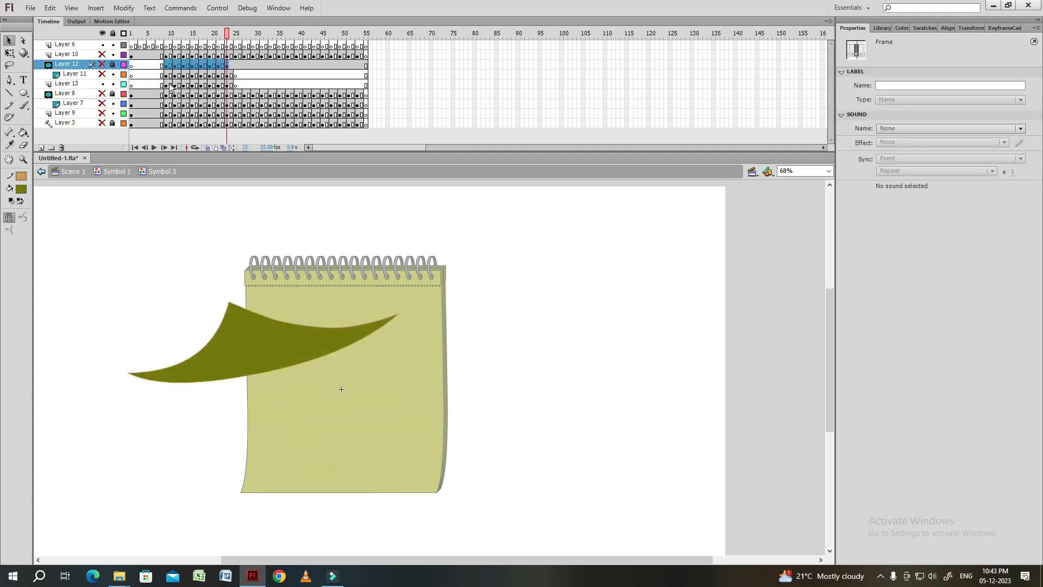
# Show Layer 11 and apply a Brightness colour effect of -20% to its paper texture at the keyframes from frame 9 to 21.
pyautogui.click(103, 74)
pyautogui.click(177, 74)
pyautogui.click(326, 252)
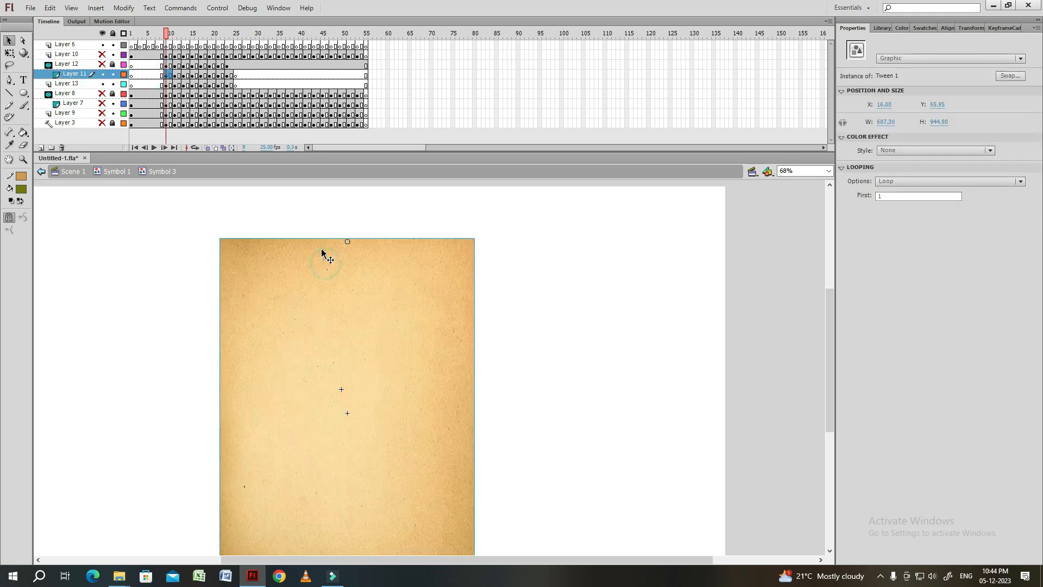
pyautogui.click(889, 150)
pyautogui.click(916, 177)
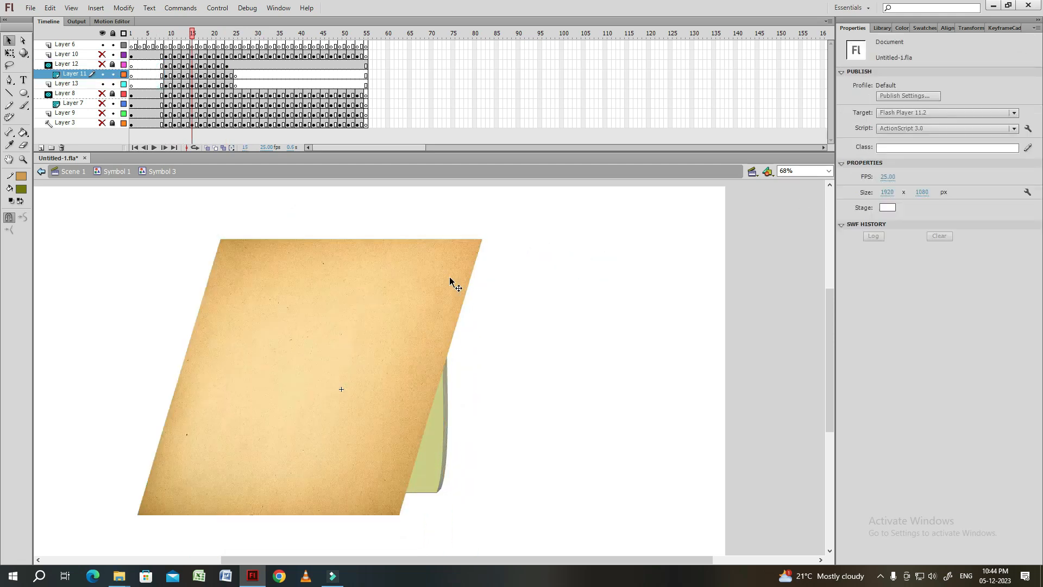
pyautogui.click(209, 75)
pyautogui.click(426, 265)
pyautogui.click(903, 149)
pyautogui.click(914, 177)
pyautogui.click(218, 75)
pyautogui.click(429, 266)
pyautogui.click(895, 151)
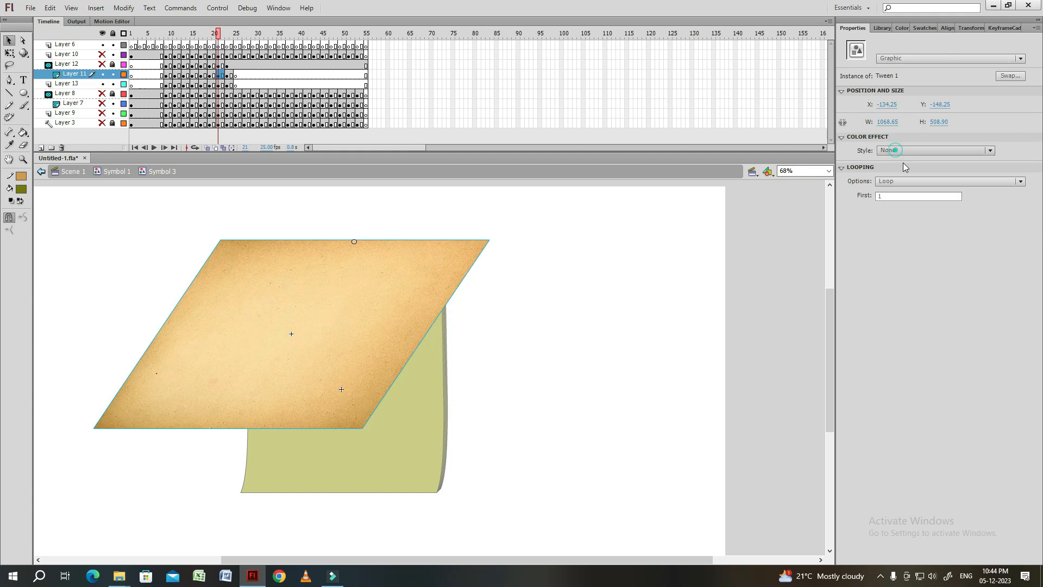
pyautogui.click(912, 175)
# Lock the masked texture layers and play the page-turn animation to review the darkened fold.
pyautogui.click(113, 73)
pyautogui.press('Return')
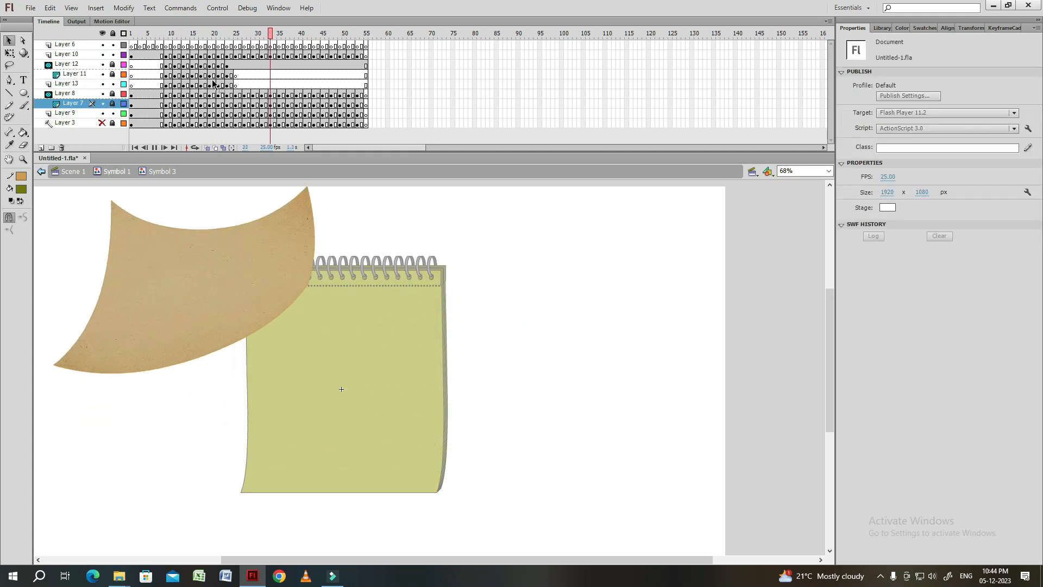
pyautogui.moveTo(291, 34); pyautogui.dragTo(131, 41)
pyautogui.hotkey('ctrl', '-')
pyautogui.press('Return')
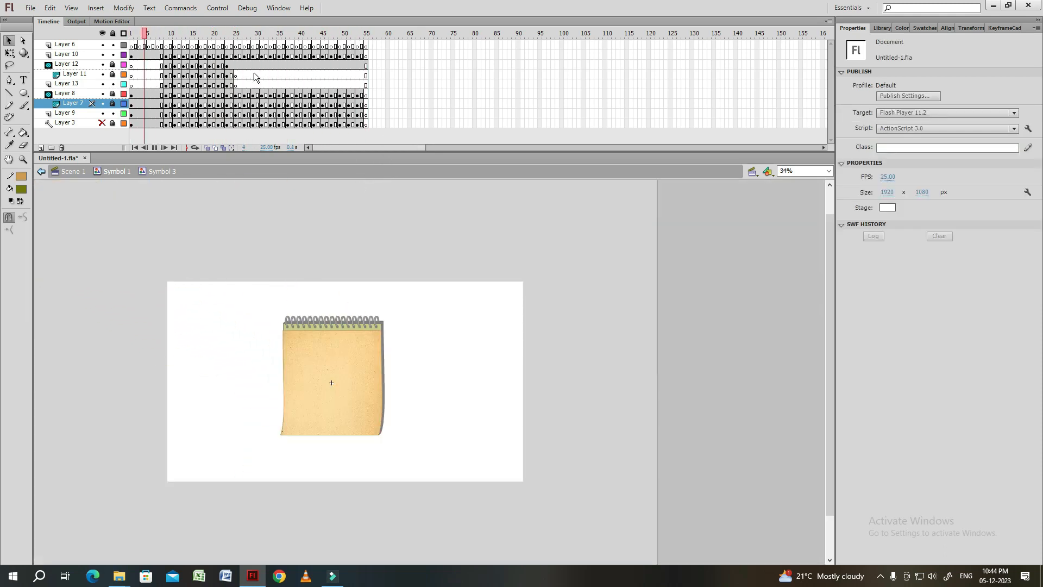
# At frame 9, hide mask Layers 12 and 8 and select the fold's paper texture on Layer 11.
pyautogui.click(165, 38)
pyautogui.click(102, 64)
pyautogui.click(103, 93)
pyautogui.click(358, 333)
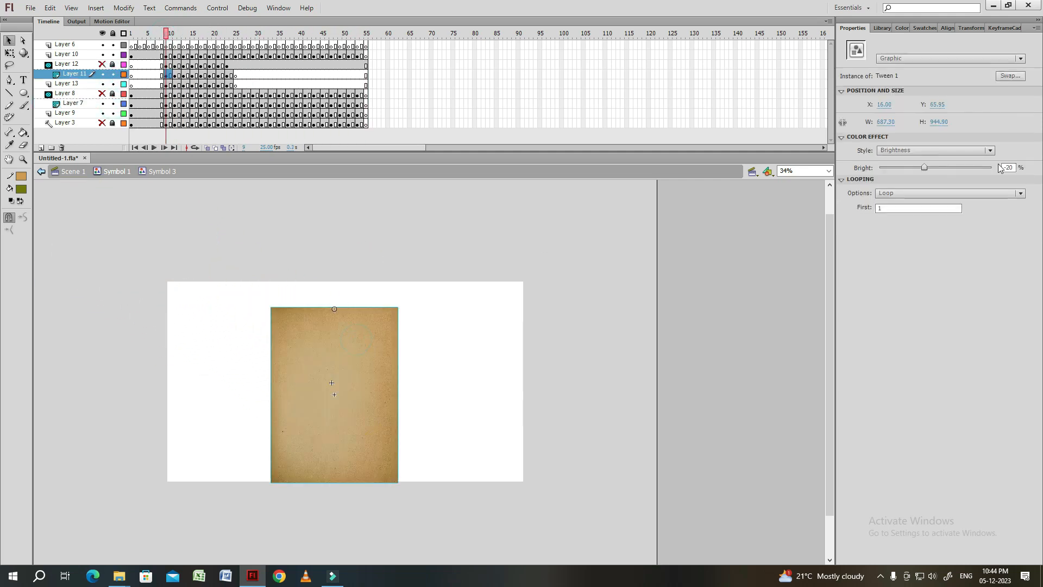
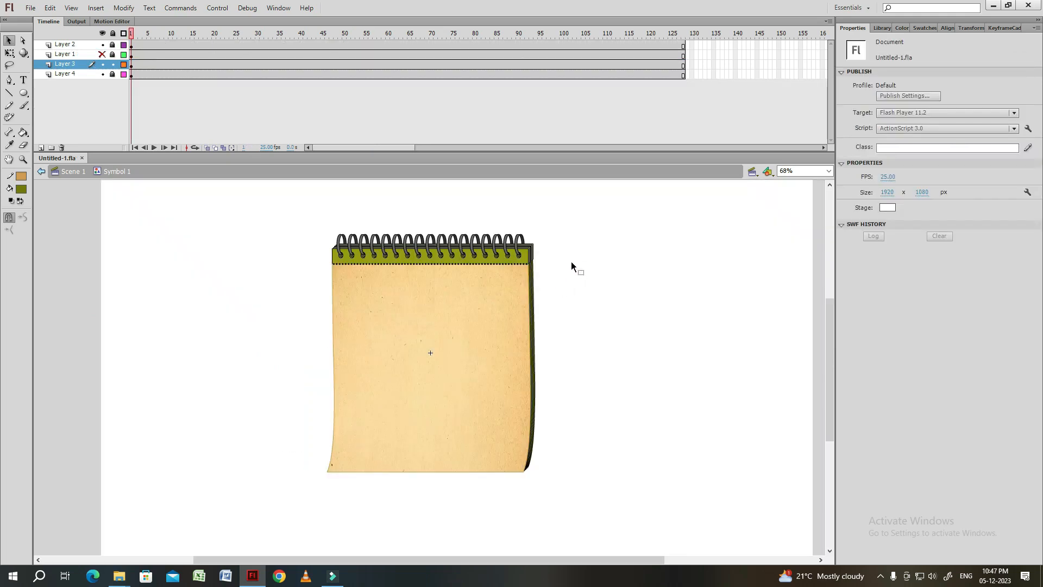
# Toggle Layer 1's visibility and play and scrub the pad's page turn up to frame 23.
pyautogui.click(103, 54)
pyautogui.click(102, 54)
pyautogui.press('Return')
pyautogui.moveTo(133, 33); pyautogui.dragTo(227, 33)
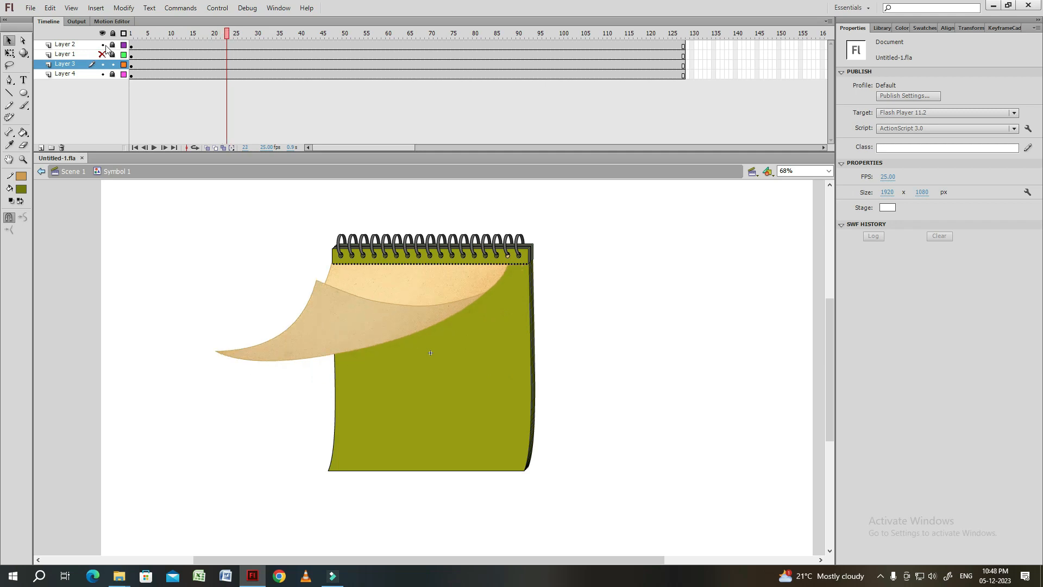
# Add a new layer above the binding and copy the turning page from Layer 3 onto it at frame 23.
pyautogui.click(41, 147)
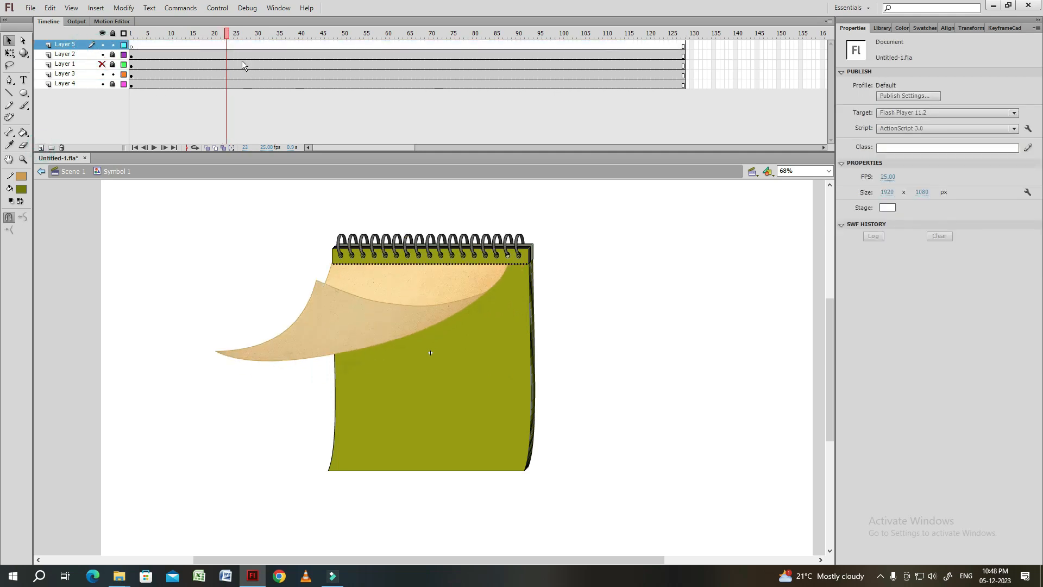
pyautogui.click(227, 75)
pyautogui.moveTo(232, 75); pyautogui.dragTo(227, 46)
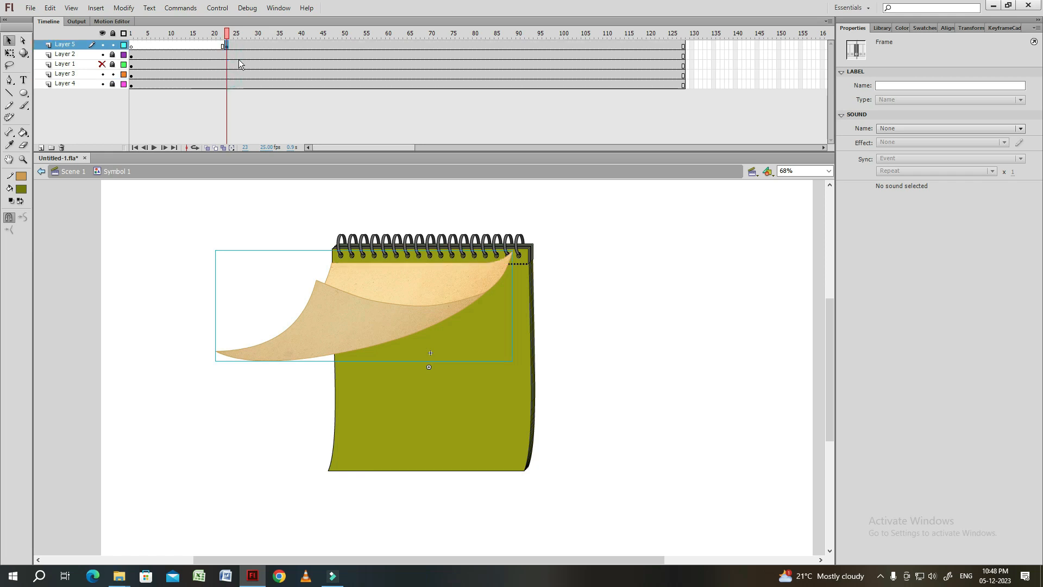
# Play the page turn and examine the frames where the page passes in front of the binding.
pyautogui.click(243, 87)
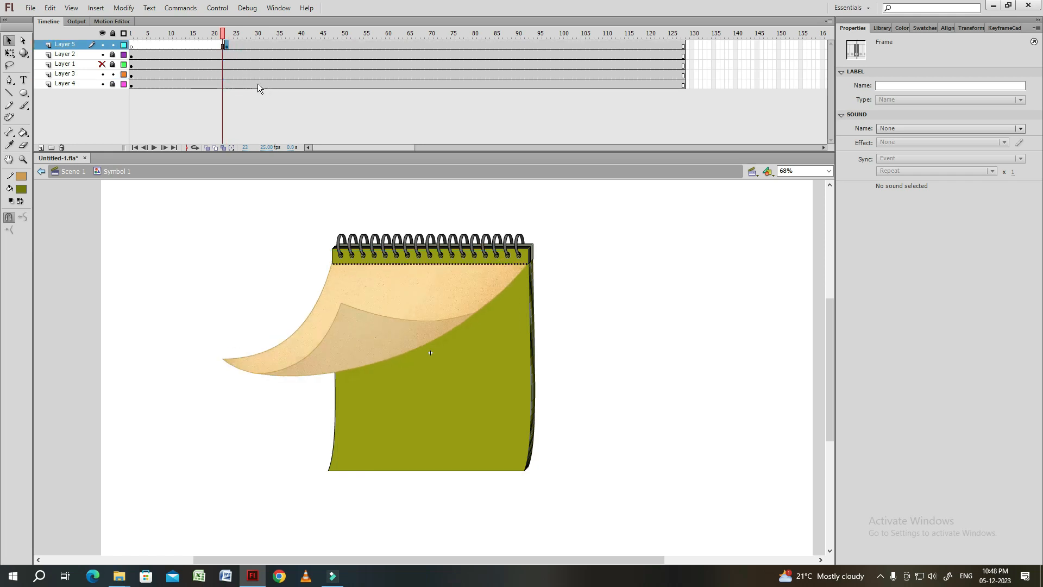
pyautogui.press('Return')
pyautogui.click(182, 34)
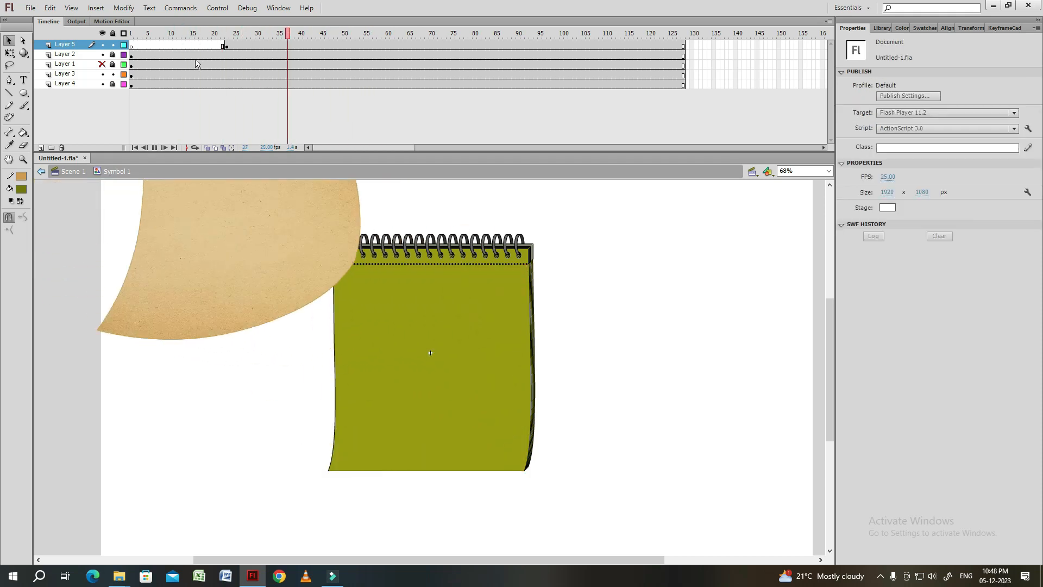
pyautogui.click(231, 43)
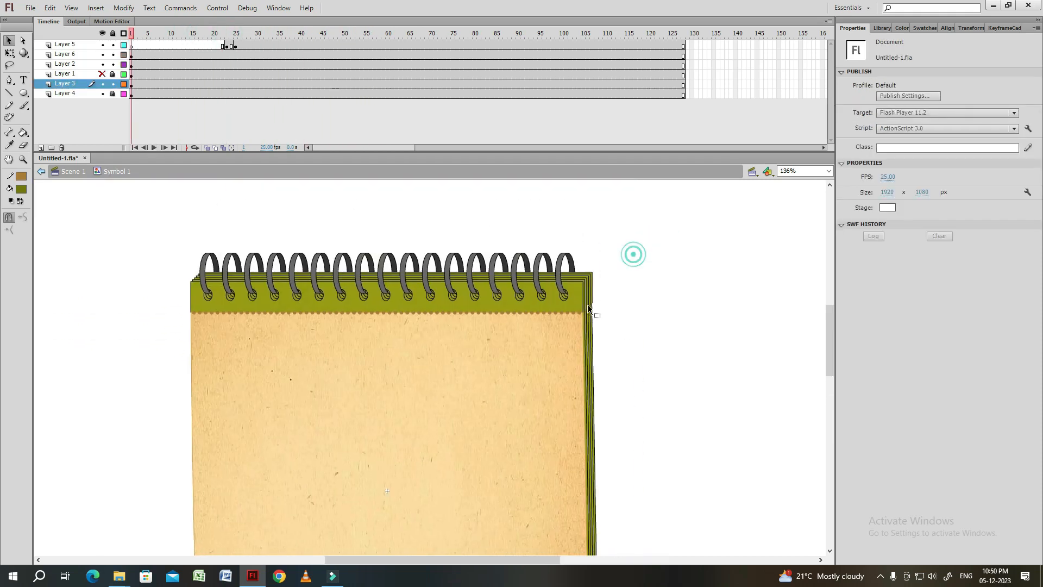
pyautogui.click(571, 298)
pyautogui.moveTo(537, 313); pyautogui.dragTo(525, 319)
pyautogui.hotkey('ctrl', 'z')
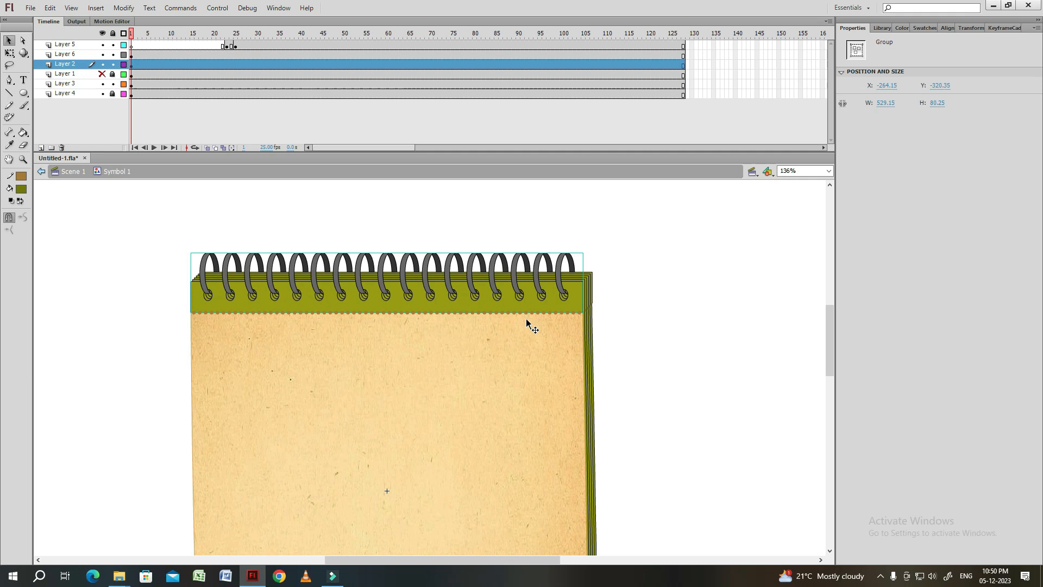
pyautogui.click(605, 299)
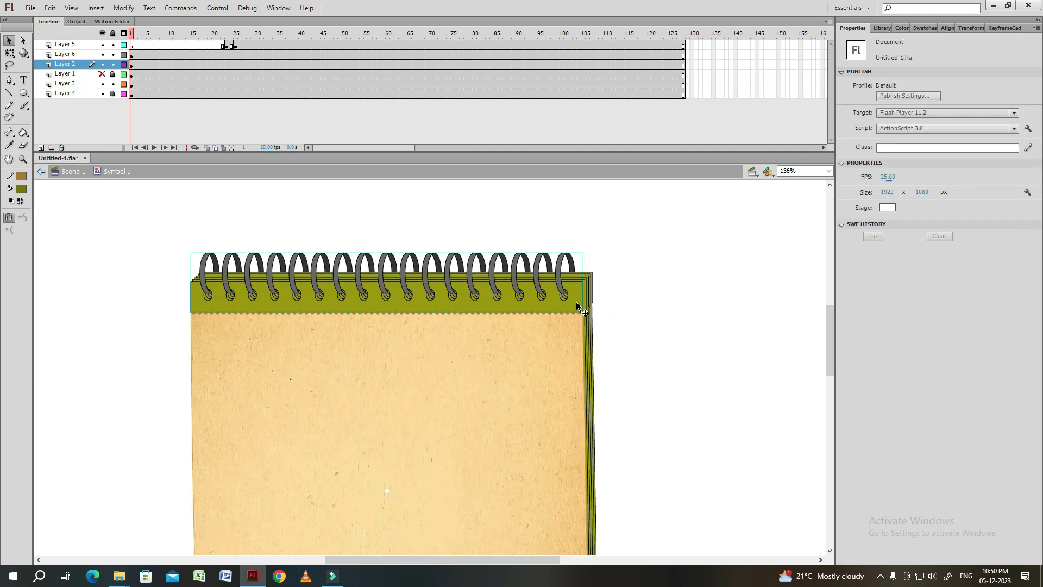
# Convert the ring binding group into a symbol, separate the rings from the strip and distribute them to their own layers.
pyautogui.click(567, 301)
pyautogui.doubleClick(573, 301)
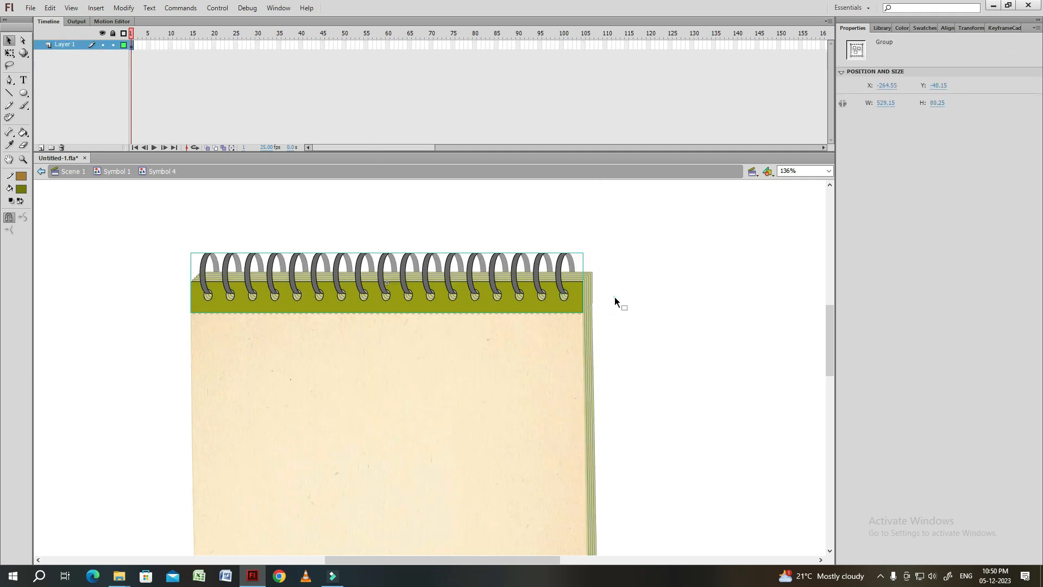
pyautogui.click(133, 44)
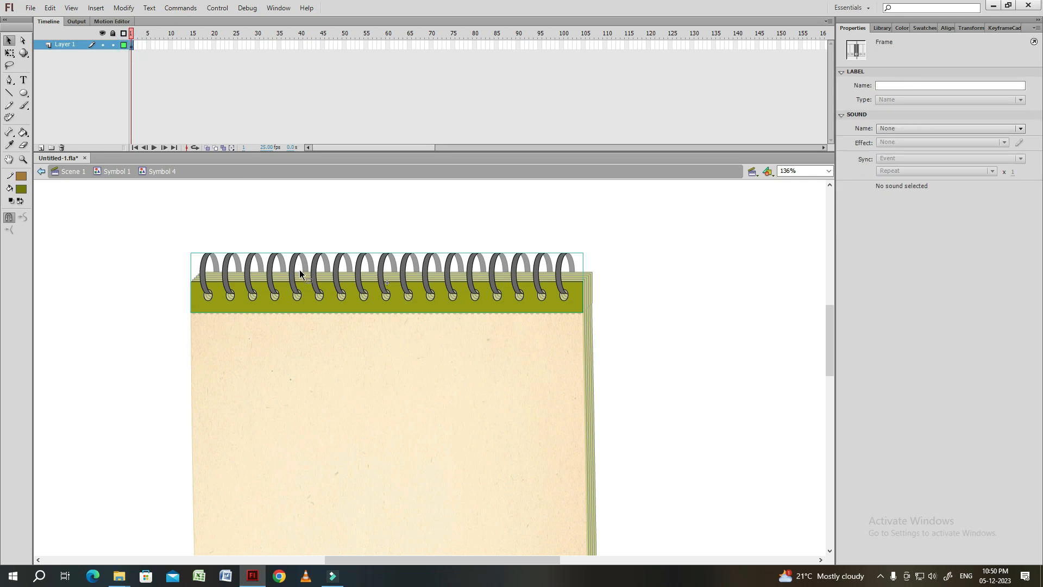
pyautogui.keyDown('shift'); pyautogui.click(285, 308); pyautogui.keyUp('shift')
pyautogui.hotkey('ctrl', 'g')
pyautogui.hotkey('ctrl', 'a')
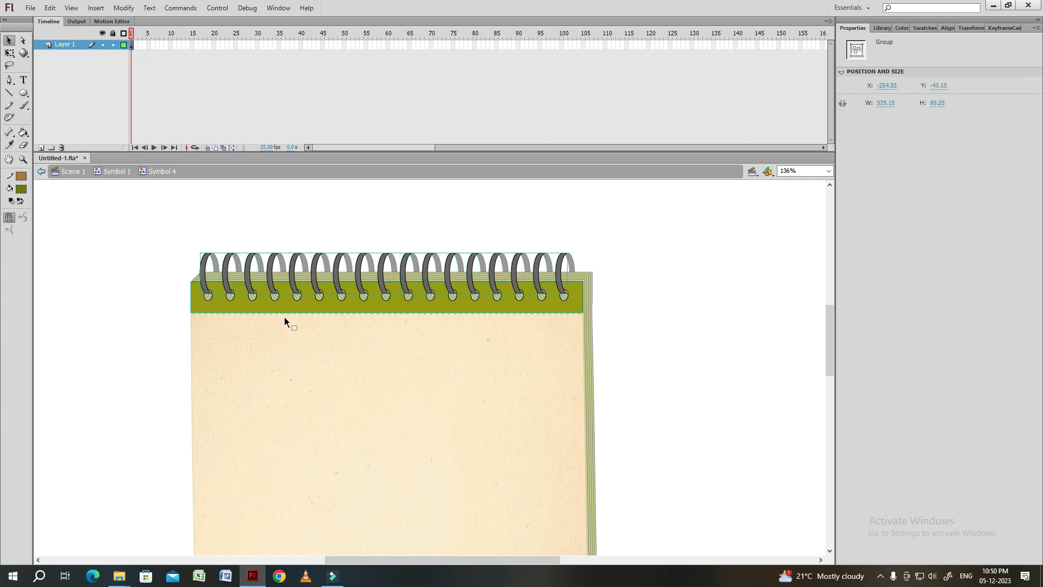
pyautogui.hotkey('ctrl', 'shift', 'd')
# Extend the binding symbol's layers to frame 31 and add three empty layers above Layer 2.
pyautogui.moveTo(261, 65); pyautogui.dragTo(170, 45)
pyautogui.press('F5')
pyautogui.click(71, 54)
pyautogui.click(41, 148)
pyautogui.click(41, 148)
pyautogui.click(41, 148)
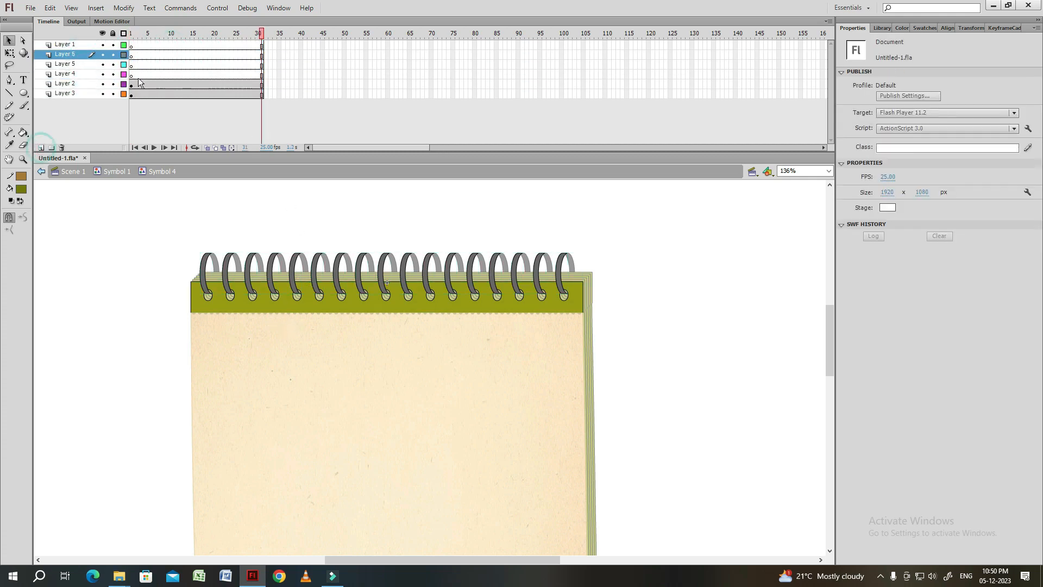
# Mask the paper texture pasted on Layer 4 with a copy of the strip on Layer 5, moving the ring layer to the top.
pyautogui.click(132, 75)
pyautogui.hotkey('ctrl', 'v')
pyautogui.moveTo(76, 95); pyautogui.dragTo(65, 41)
pyautogui.moveTo(129, 95); pyautogui.dragTo(136, 76)
pyautogui.rightClick(90, 75)
pyautogui.click(125, 229)
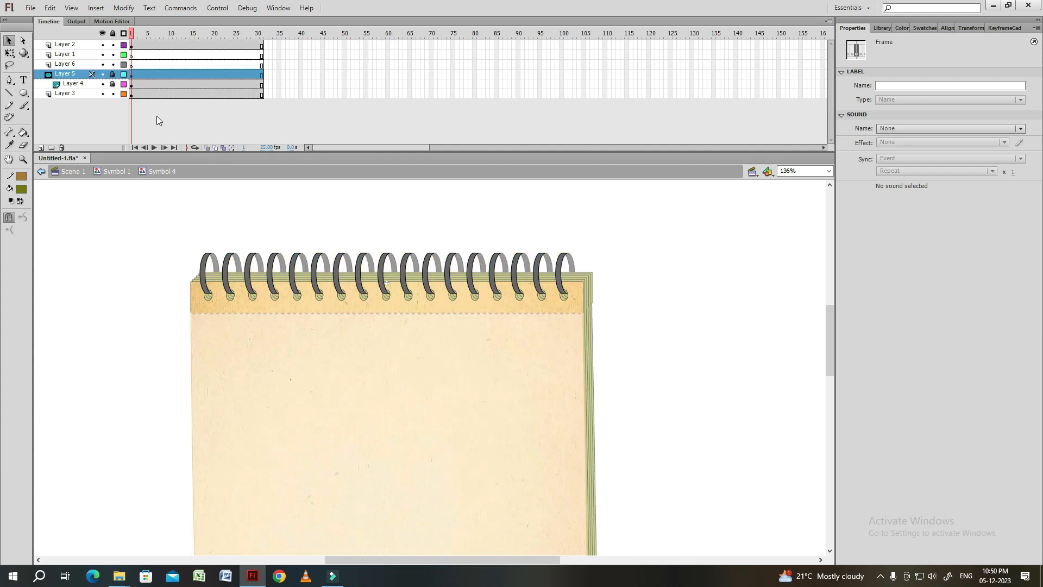
# Copy the strip onto Layer 6 and remove its fill, leaving an outline over the paper texture.
pyautogui.click(136, 96)
pyautogui.press('alt')
pyautogui.moveTo(102, 83); pyautogui.dragTo(103, 45)
pyautogui.click(210, 284)
pyautogui.doubleClick(175, 301)
pyautogui.click(173, 347)
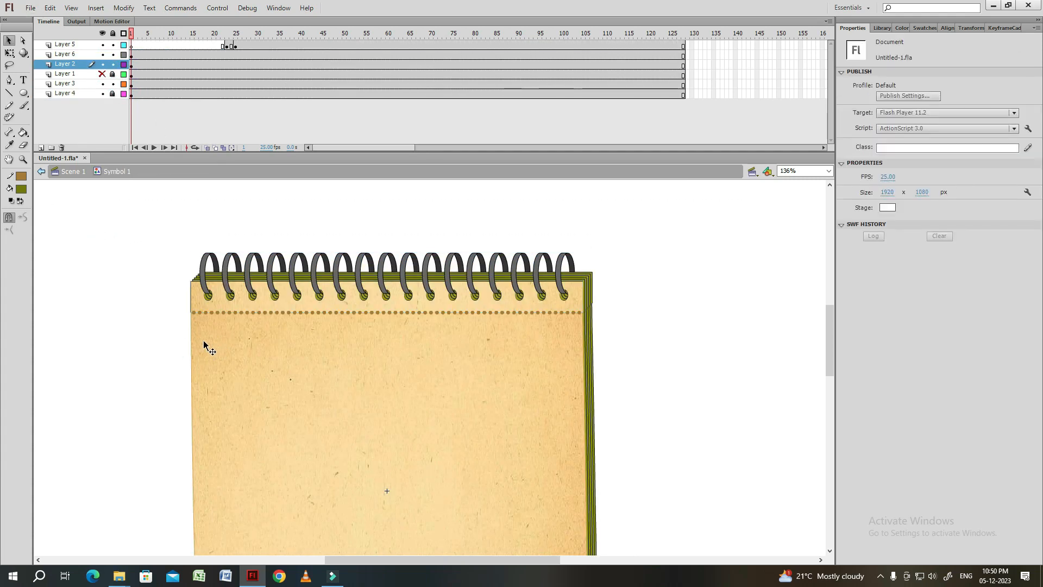
# Reopen the binding symbol, undo a misplaced frame move and adjust the strip outline on Layer 6.
pyautogui.doubleClick(204, 343)
pyautogui.moveTo(132, 78)
pyautogui.mouseDown()
pyautogui.moveTo(132, 67)
pyautogui.moveTo(132, 94)
pyautogui.moveTo(132, 66)
pyautogui.mouseUp()
pyautogui.hotkey('ctrl', 'z')
pyautogui.click(181, 311)
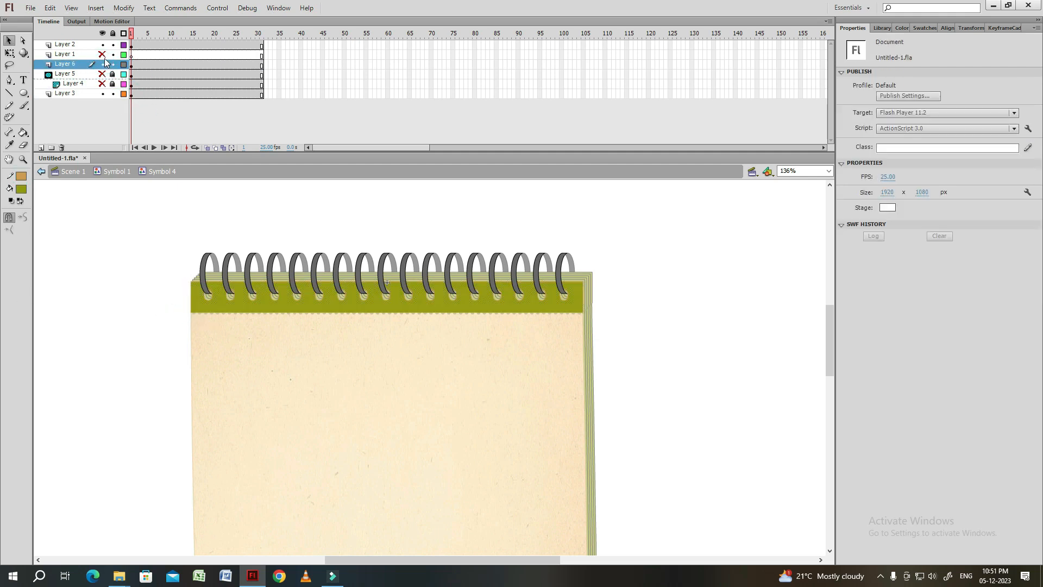
pyautogui.click(102, 64)
pyautogui.doubleClick(554, 210)
# Select the stacked page edges beside the binding strip.
pyautogui.moveTo(642, 322); pyautogui.dragTo(591, 243)
pyautogui.click(586, 282)
pyautogui.hotkey('ctrl', '-')
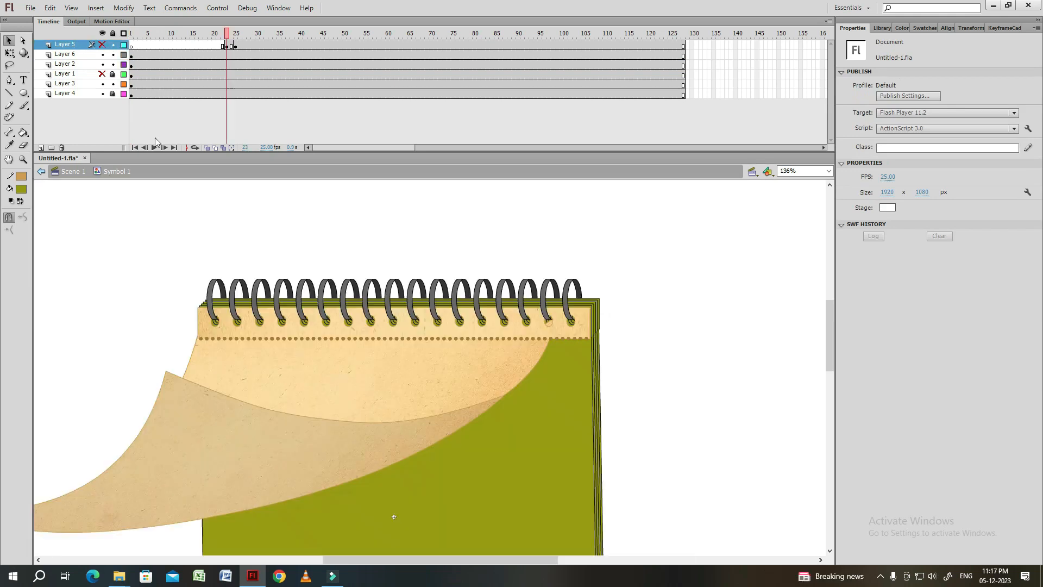
# Insert a blank keyframe at frame 23 of Layer 3 and show Layer 5 again.
pyautogui.click(228, 402)
pyautogui.click(227, 84)
pyautogui.press('F7')
pyautogui.click(103, 44)
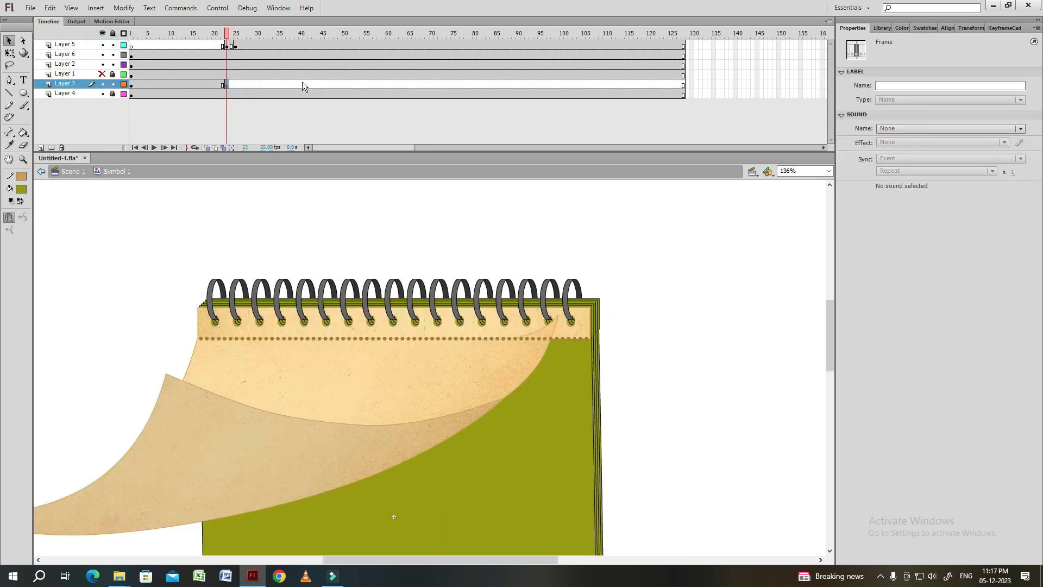
# At frame 24, delete the dots of Layer 5's perforation line from the curling page edge to the pad's right side.
pyautogui.press('.')
pyautogui.doubleClick(521, 340)
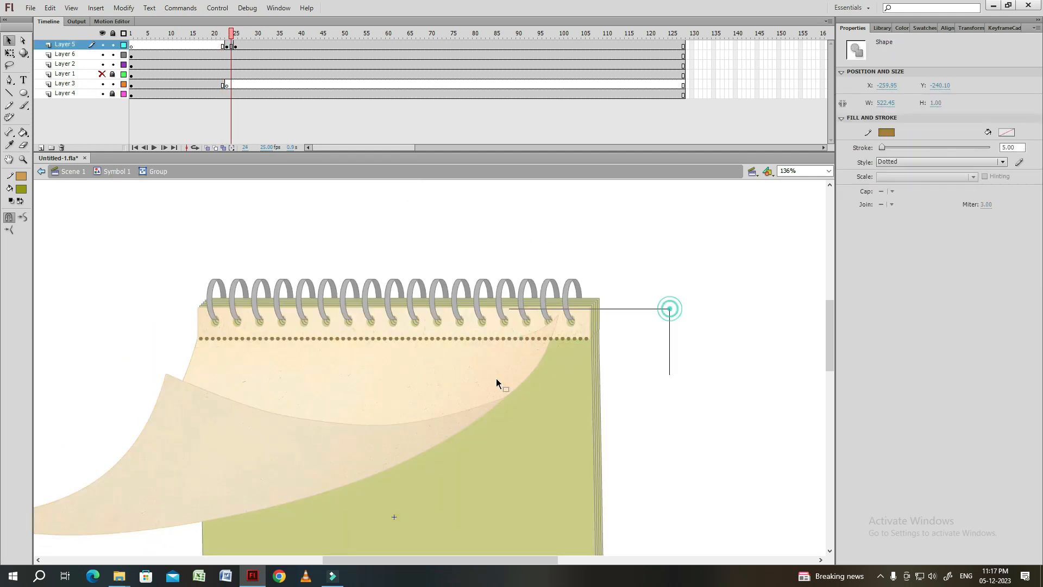
pyautogui.scroll(5, 496, 379)
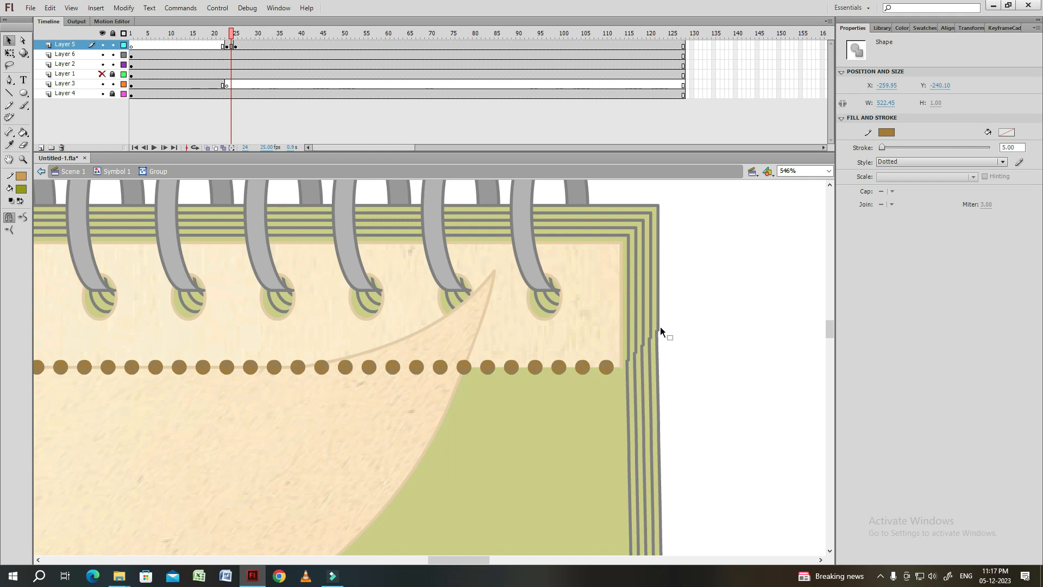
pyautogui.moveTo(281, 432); pyautogui.dragTo(295, 433)
pyautogui.press('Delete')
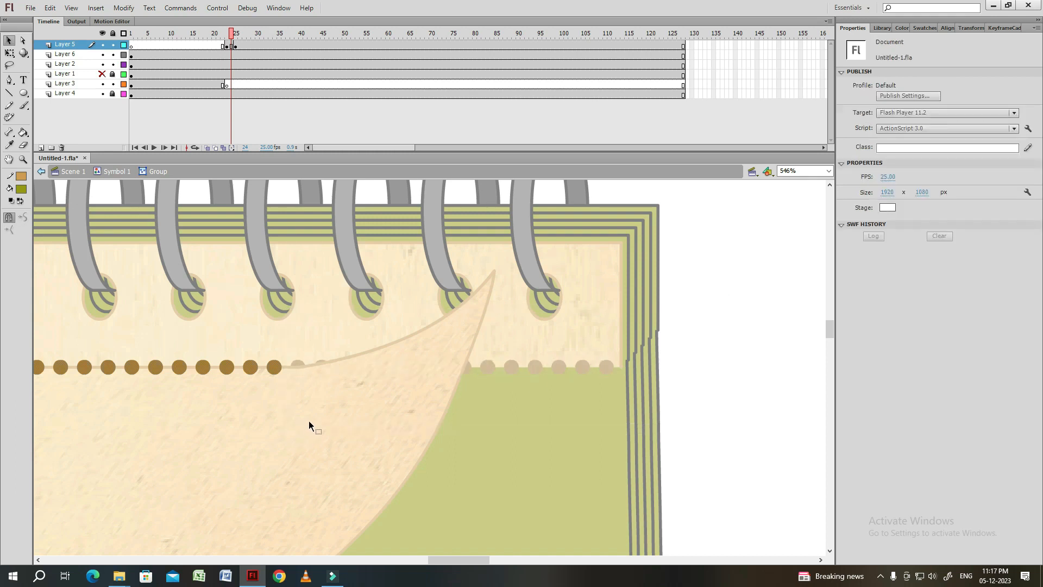
pyautogui.hotkey('ctrl', '-')
pyautogui.doubleClick(582, 321)
pyautogui.hotkey('ctrl', '-')
pyautogui.hotkey('ctrl', '-')
pyautogui.press(',')
pyautogui.press(',')
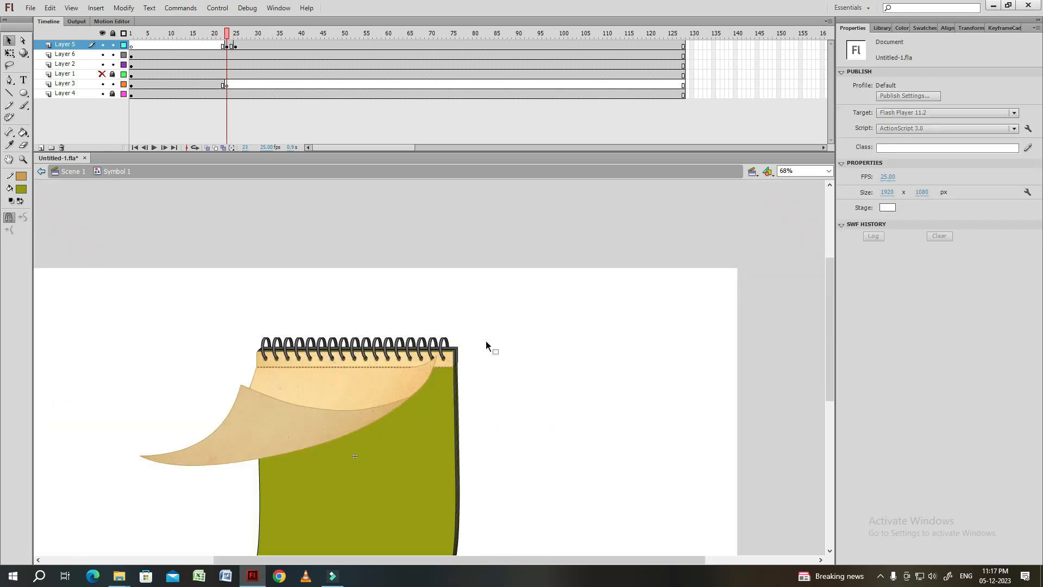
# Play the page-turn animation, return to frame 1 and check the textured page along the binding.
pyautogui.press('Return')
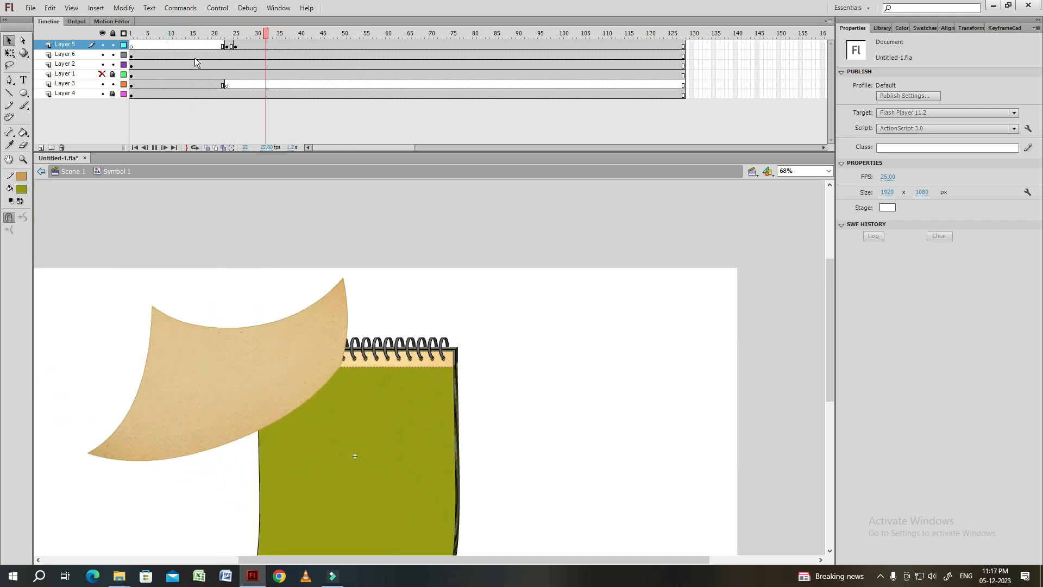
pyautogui.moveTo(239, 43); pyautogui.dragTo(132, 45)
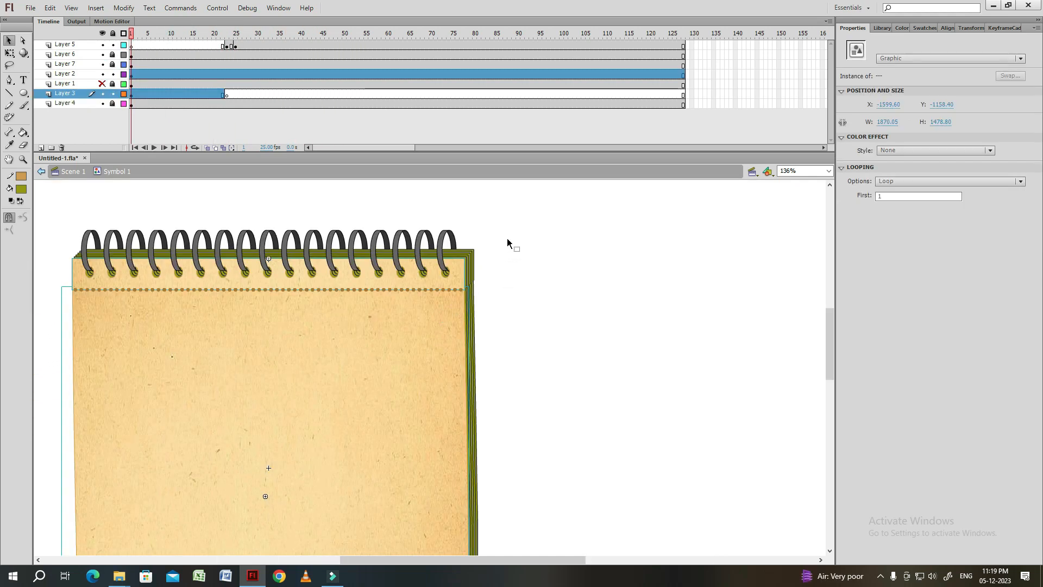
pyautogui.click(503, 267)
pyautogui.click(449, 353)
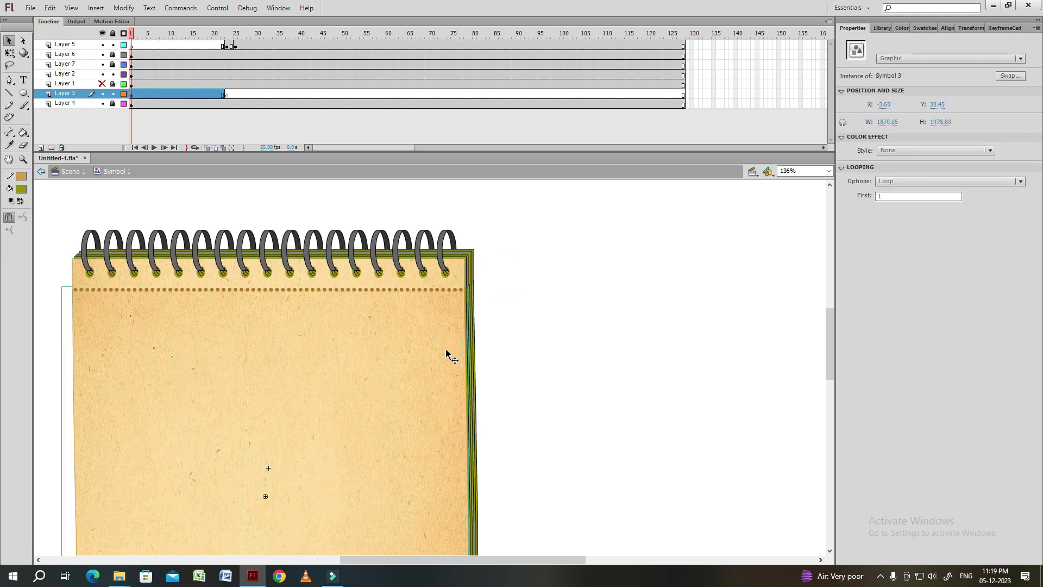
pyautogui.click(520, 292)
pyautogui.hotkey('ctrl', '-')
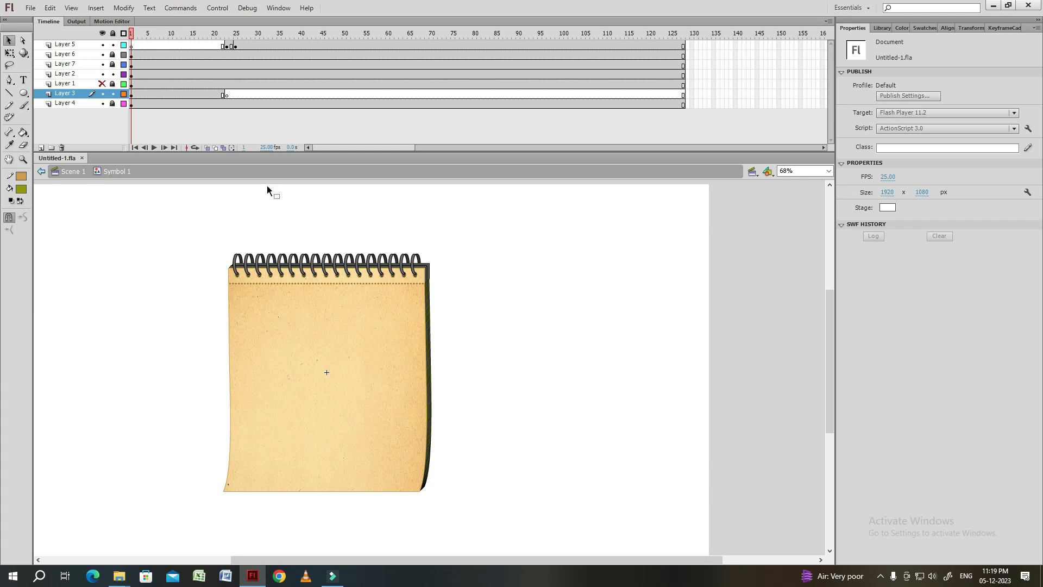
# Show only Layer 4, unlock it and paste the textured page and strip in place at frame 1.
pyautogui.click(92, 103)
pyautogui.keyDown('alt'); pyautogui.click(103, 103); pyautogui.keyUp('alt')
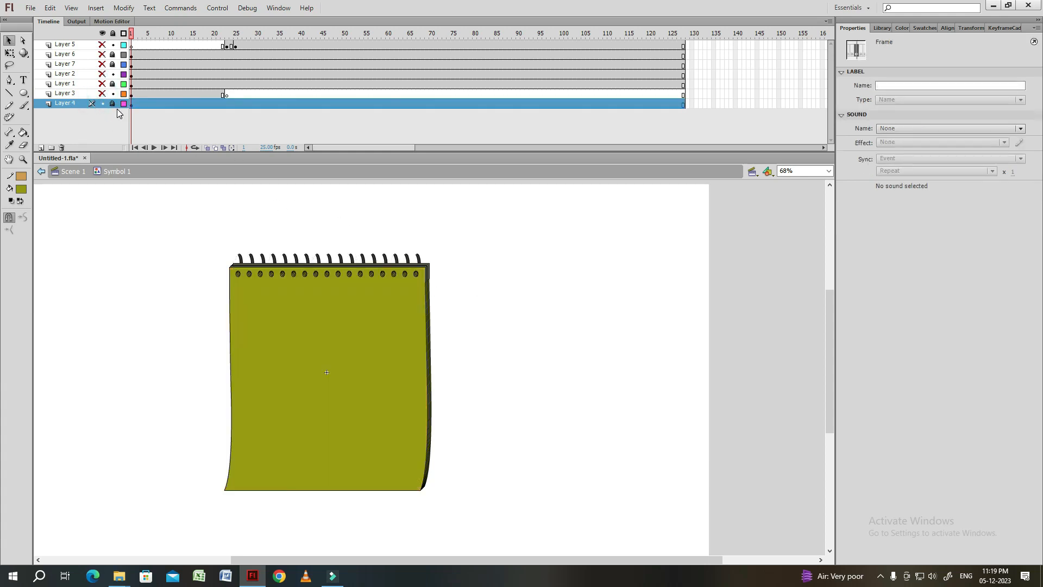
pyautogui.click(112, 104)
pyautogui.click(131, 104)
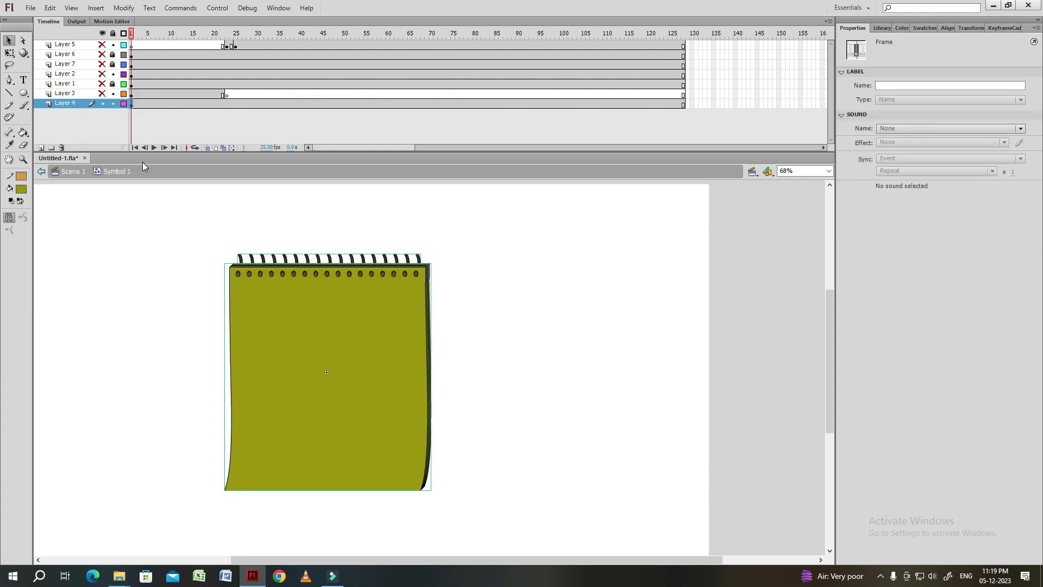
pyautogui.hotkey('ctrl', 'shift', 'v')
pyautogui.hotkey('ctrl', '=')
pyautogui.moveTo(686, 229); pyautogui.dragTo(635, 274)
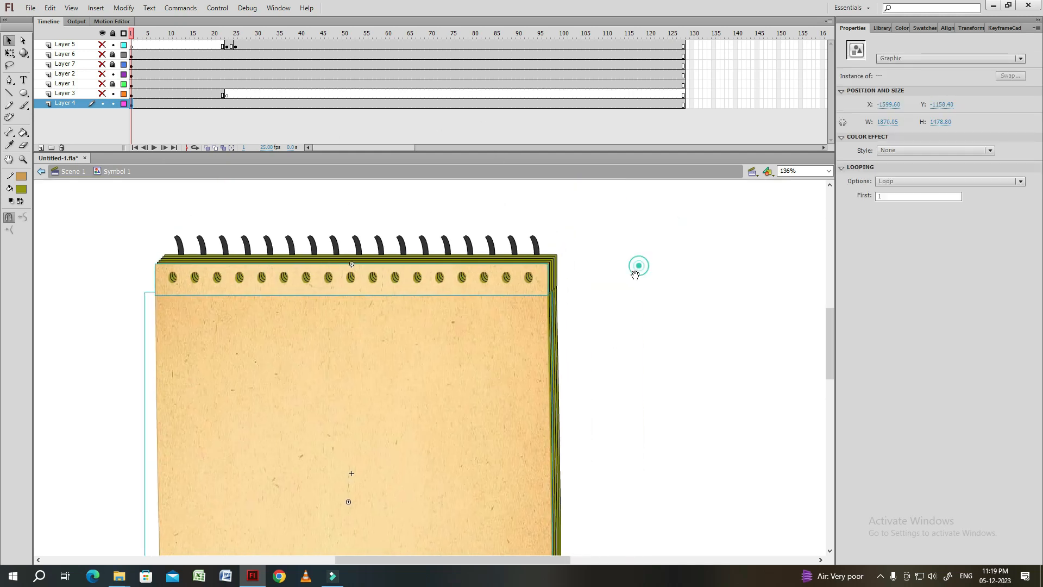
pyautogui.hotkey('ctrl', '=')
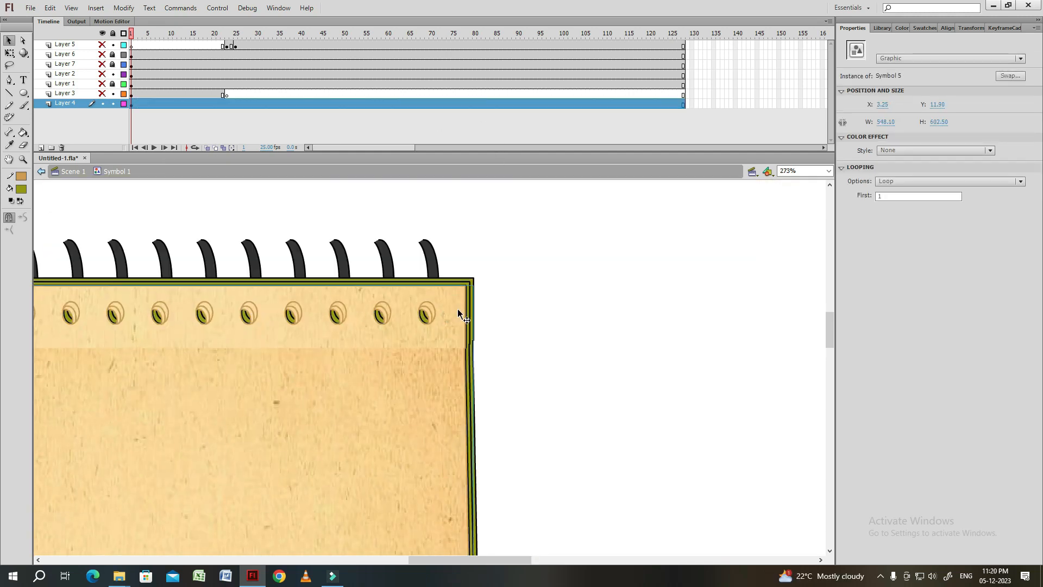
# Offset the textured sheet up and right, delete the plain green stacked pages and arrange the sheet further back in Layer 4.
pyautogui.moveTo(457, 309); pyautogui.dragTo(462, 302)
pyautogui.hotkey('ctrl', 'Down')
pyautogui.hotkey('ctrl', 'Down')
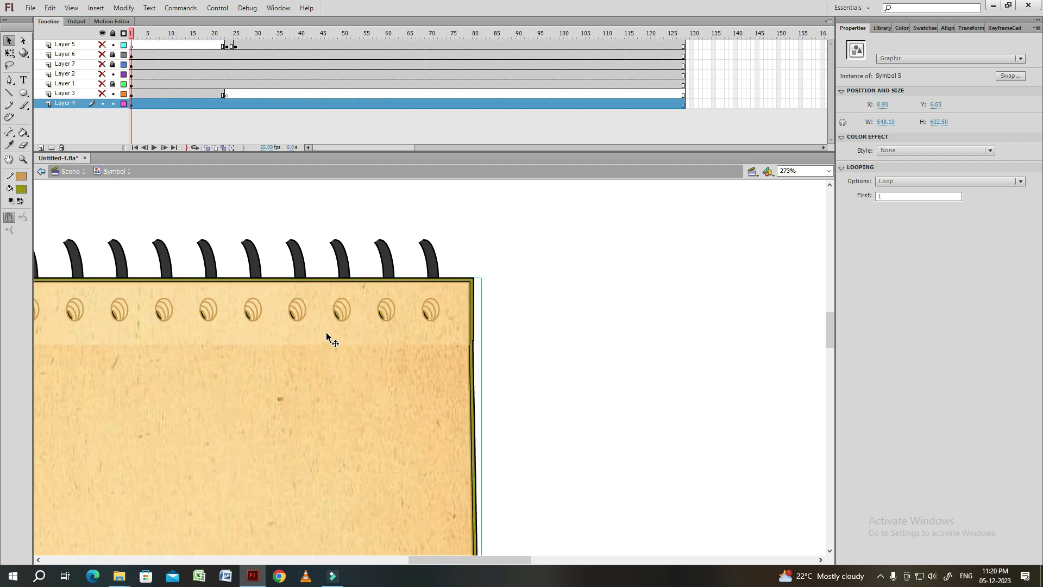
pyautogui.click(473, 289)
pyautogui.press('Delete')
pyautogui.click(458, 299)
pyautogui.hotkey('ctrl', 'Down')
pyautogui.hotkey('ctrl', 'Down')
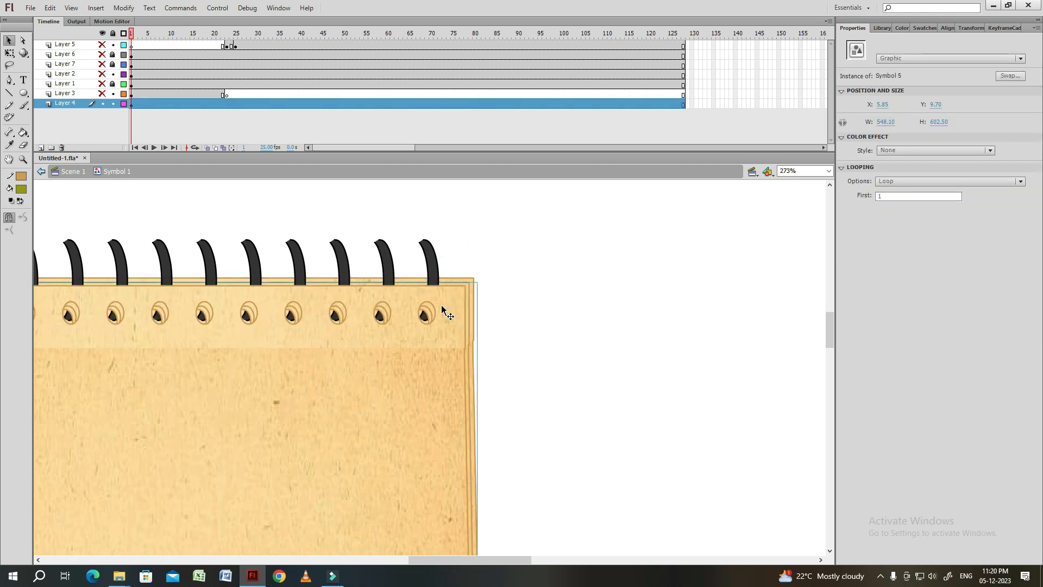
# Stack the textured sheets with small diagonal offsets in Layer 4 and keep the back ring halves behind them.
pyautogui.click(475, 258)
pyautogui.click(452, 293)
pyautogui.moveTo(441, 308); pyautogui.dragTo(446, 317)
pyautogui.click(463, 259)
pyautogui.click(459, 296)
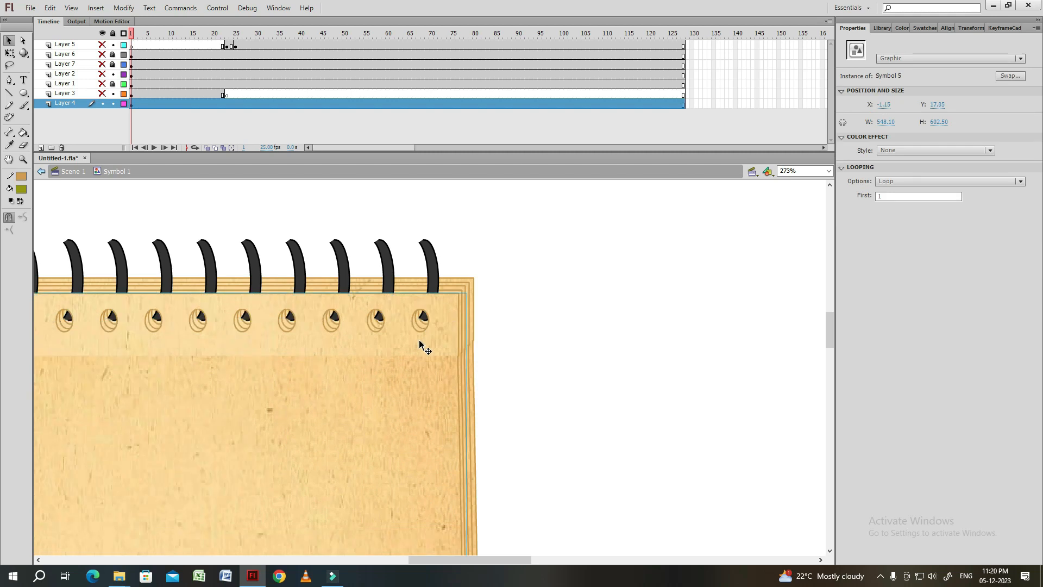
pyautogui.click(430, 268)
pyautogui.click(487, 274)
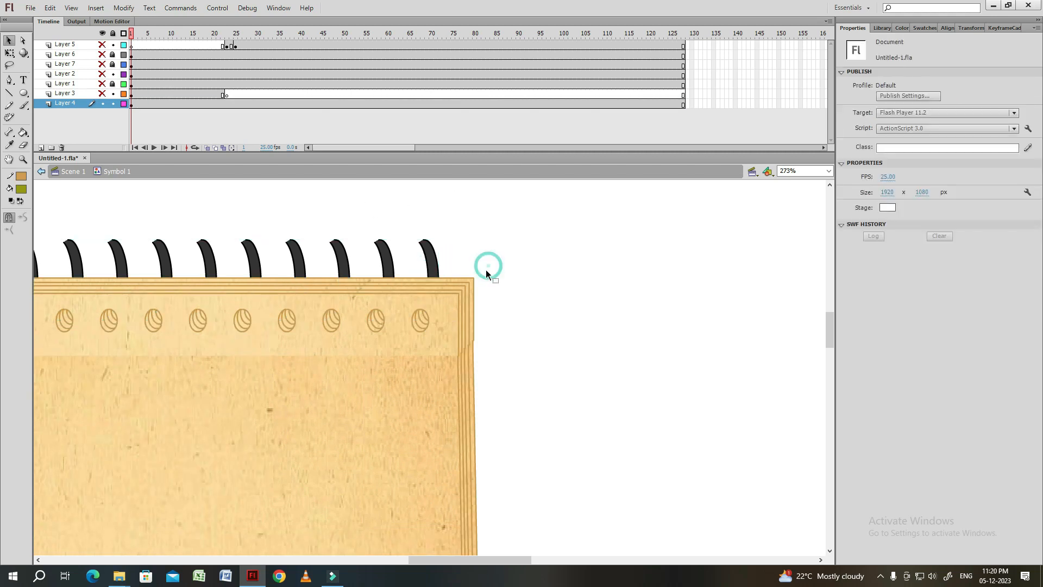
pyautogui.click(468, 305)
pyautogui.hotkey('ctrl', '=')
pyautogui.moveTo(670, 217); pyautogui.dragTo(529, 343)
pyautogui.moveTo(641, 207); pyautogui.dragTo(266, 497)
pyautogui.moveTo(466, 258); pyautogui.dragTo(217, 483)
pyautogui.moveTo(408, 274); pyautogui.dragTo(397, 459)
pyautogui.click(520, 294)
pyautogui.click(466, 312)
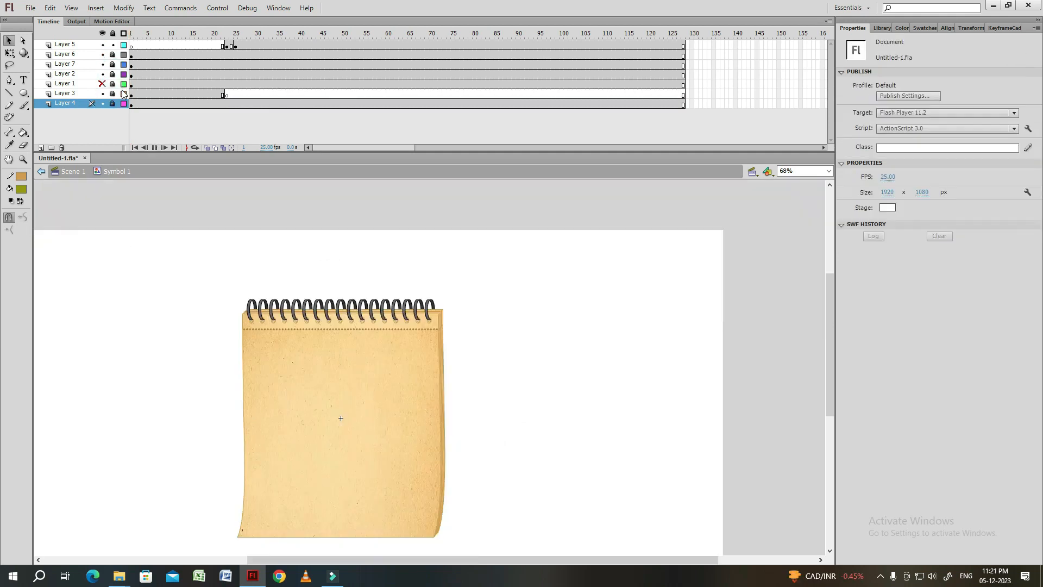
# Play the pad animation, unlock Layer 1 and pick up its JAN 01 2024 text for reuse.
pyautogui.press('Return')
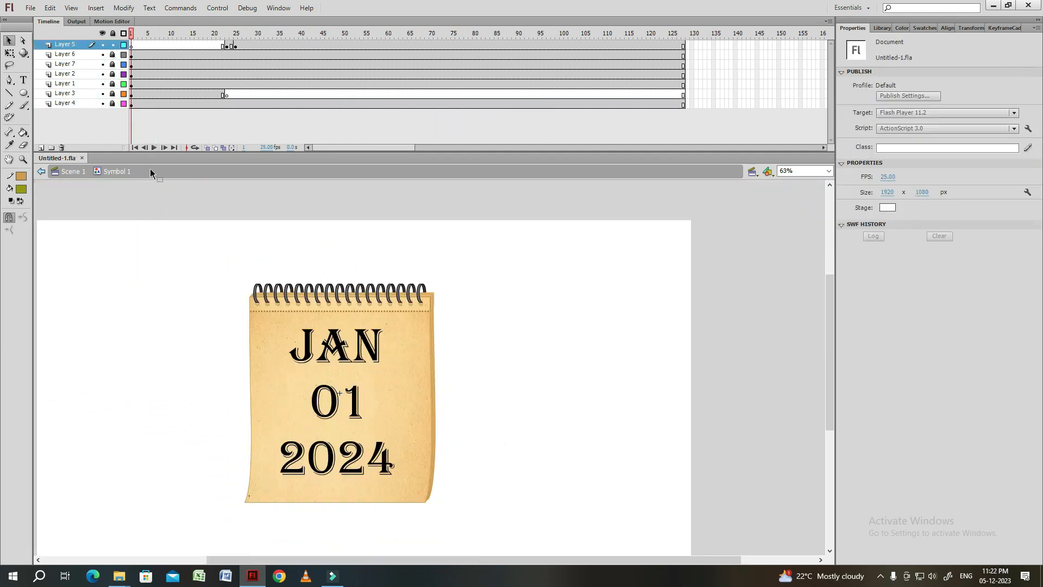
pyautogui.click(103, 83)
pyautogui.click(103, 84)
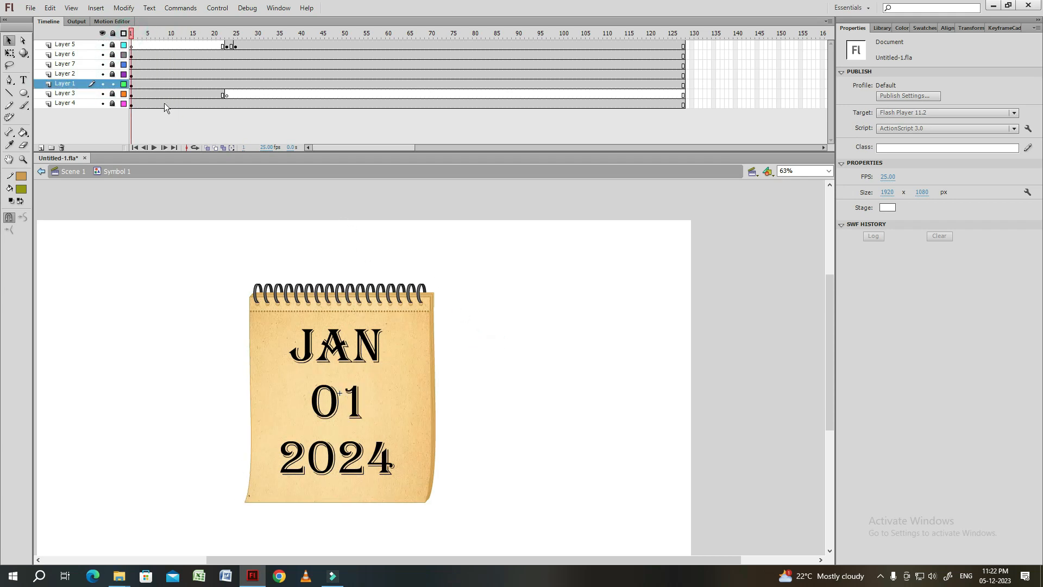
pyautogui.click(348, 334)
pyautogui.click(476, 302)
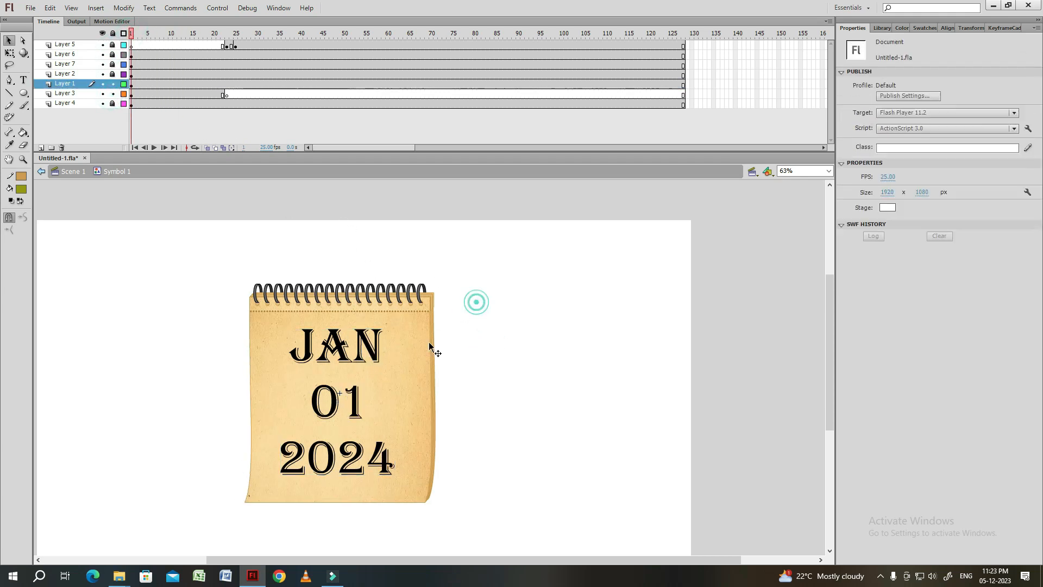
# Open the page-turn symbol, add a layer above Layer 10 and paste the date text into its first frame.
pyautogui.click(429, 348)
pyautogui.doubleClick(428, 358)
pyautogui.click(41, 148)
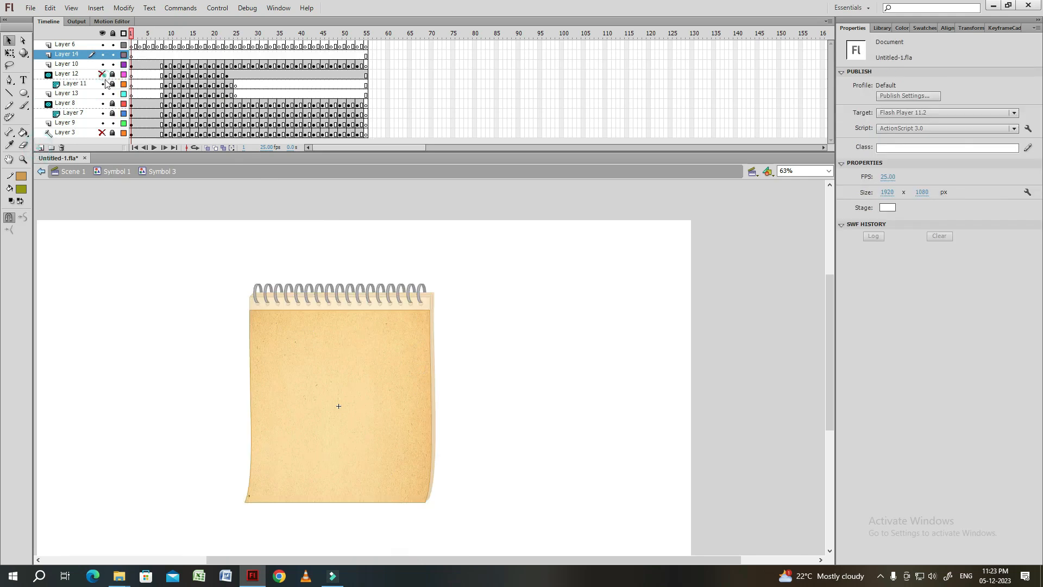
pyautogui.moveTo(105, 81); pyautogui.dragTo(103, 124)
pyautogui.click(131, 56)
pyautogui.hotkey('ctrl', 'v')
# Nudge the pasted date text into place on the page and save the file.
pyautogui.moveTo(466, 321); pyautogui.dragTo(375, 358)
pyautogui.hotkey('ctrl', '=')
pyautogui.hotkey('shift', 'Up')
pyautogui.hotkey('shift', 'Down')
pyautogui.press('Up')
pyautogui.press('Up')
pyautogui.press('Up')
pyautogui.press('Left')
pyautogui.press('Left')
pyautogui.press('Right')
pyautogui.press('Right')
pyautogui.hotkey('ctrl', 's')
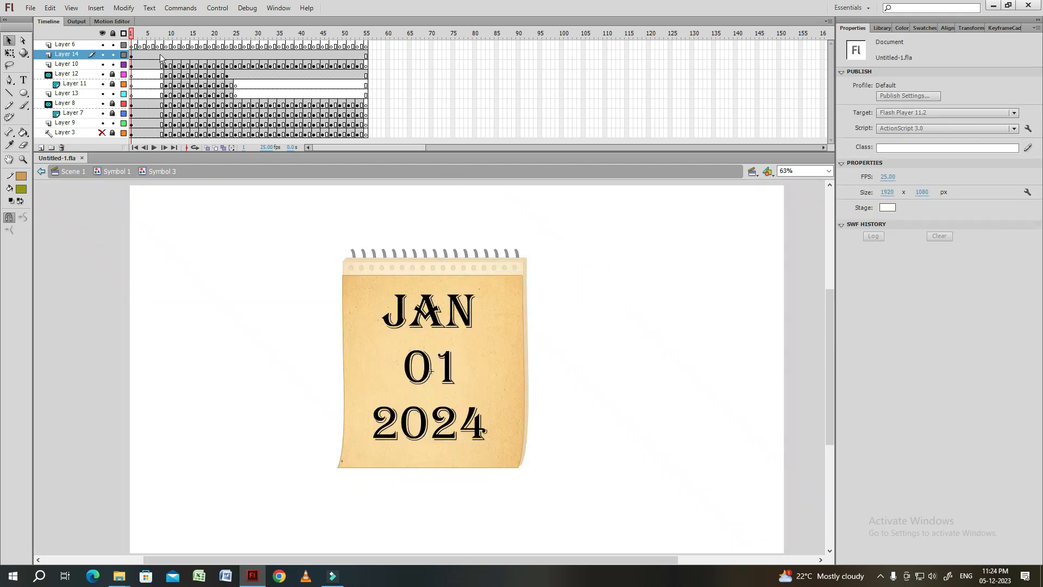
# Apply a classic tween to Layer 14, set the text's transformation point at its upper edge and keyframe frame 9.
pyautogui.rightClick(160, 57)
pyautogui.click(204, 85)
pyautogui.press('q')
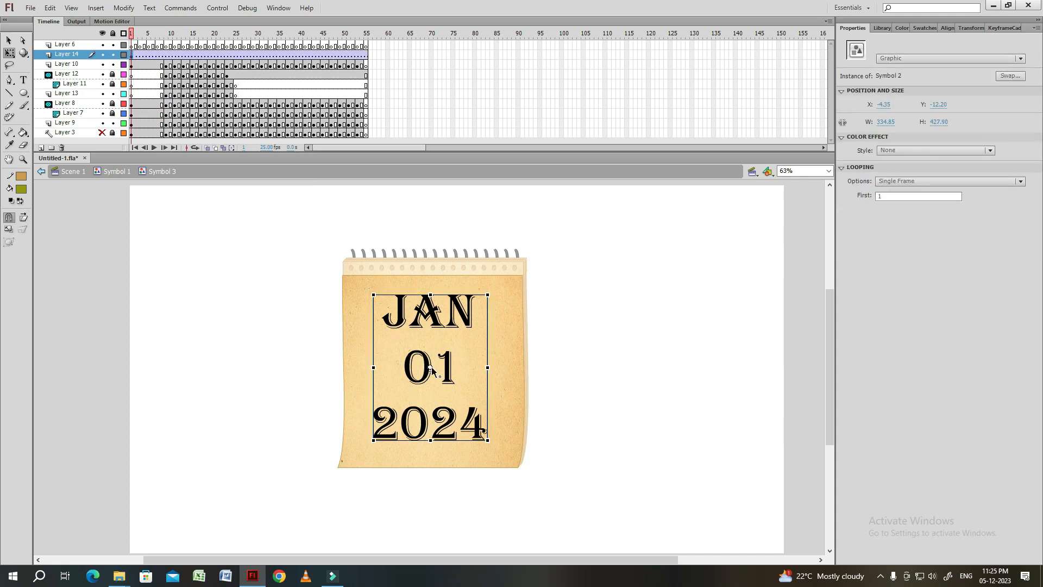
pyautogui.click(166, 55)
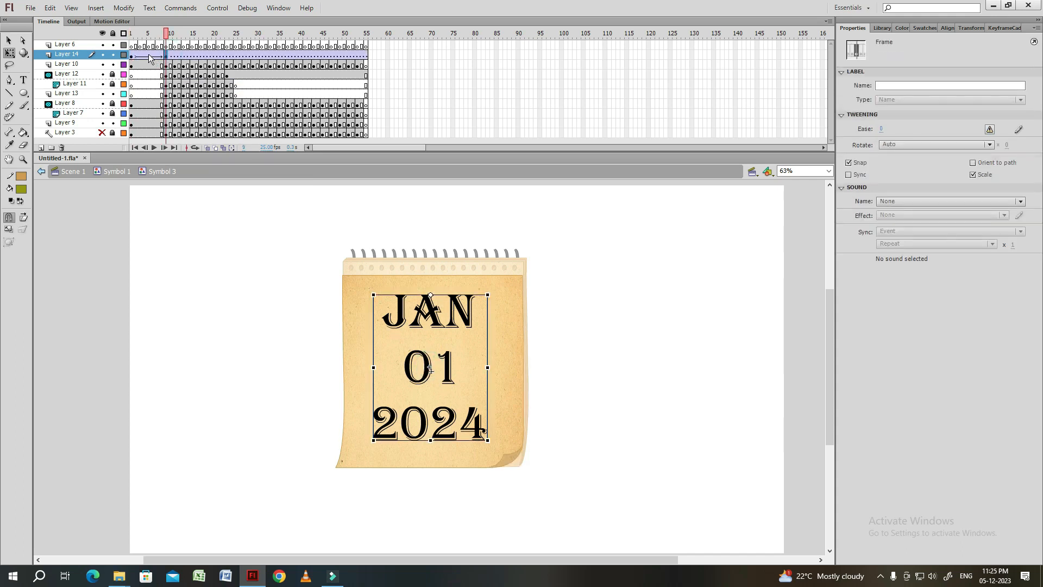
# Add a keyframe at frame 15 of Layer 14 and squash and skew the date text to follow the curling page.
pyautogui.click(455, 429)
pyautogui.moveTo(447, 441); pyautogui.dragTo(401, 415)
pyautogui.click(438, 473)
pyautogui.click(193, 56)
pyautogui.press('F6')
# Step through the curl frames to compare text and page, and refine the date text's skew around frame 15.
pyautogui.click(507, 214)
pyautogui.press(',')
pyautogui.press(',')
pyautogui.press(',')
pyautogui.press(',')
pyautogui.press(',')
pyautogui.press('.')
pyautogui.press('.')
pyautogui.press('.')
pyautogui.press('.')
pyautogui.press('.')
pyautogui.press('.')
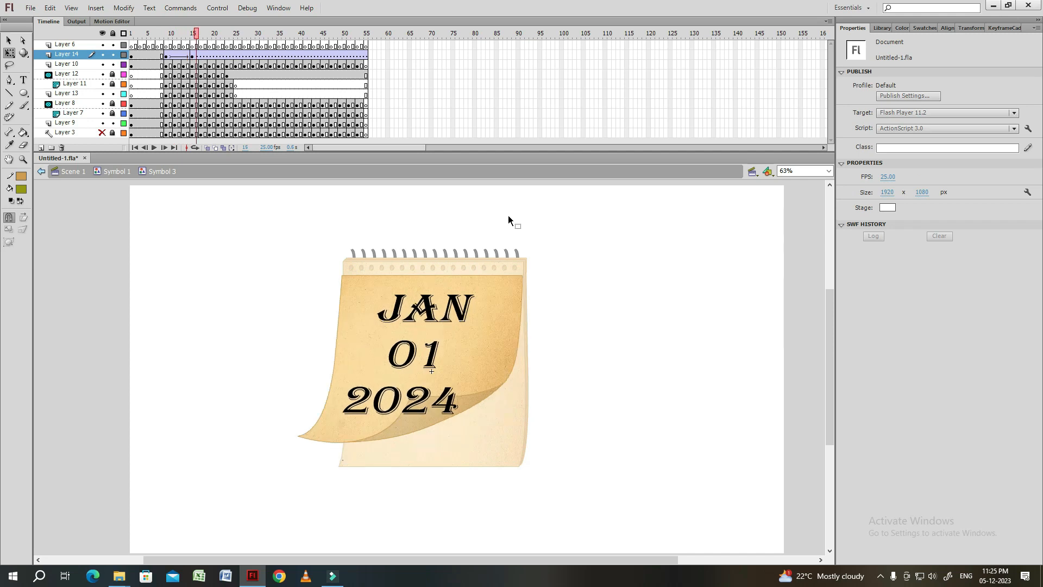
pyautogui.click(445, 401)
pyautogui.moveTo(436, 415); pyautogui.dragTo(408, 419)
# Insert a blank keyframe at frame 25 of Layer 14 and remove the tween beyond it.
pyautogui.click(239, 34)
pyautogui.click(235, 55)
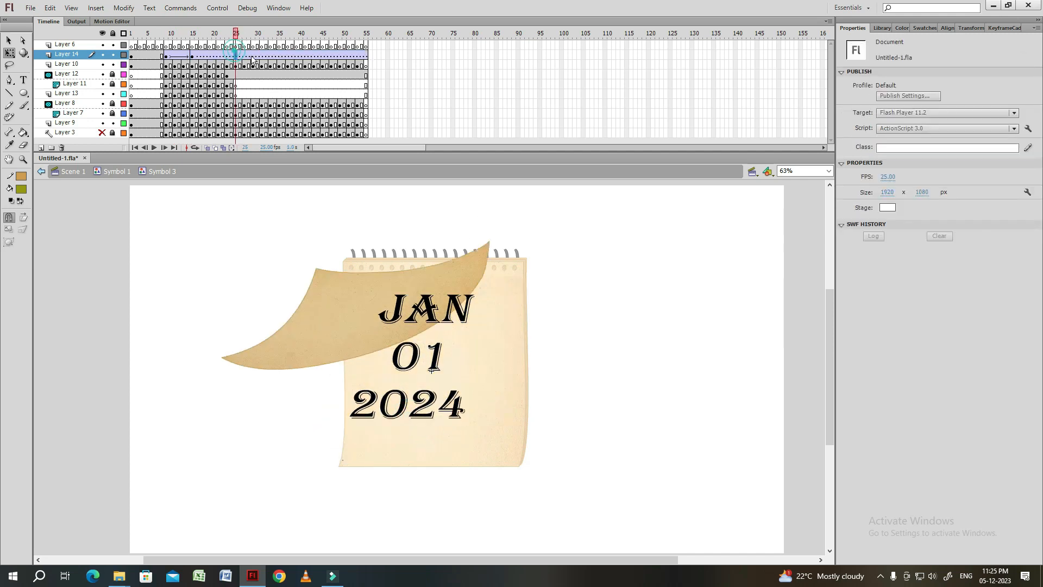
pyautogui.press('F7')
pyautogui.rightClick(245, 54)
pyautogui.click(251, 59)
pyautogui.click(230, 57)
# Add a keyframe at frame 17 of Layer 14 and squash and skew the date text further with the page.
pyautogui.click(201, 55)
pyautogui.press('F6')
pyautogui.moveTo(417, 418); pyautogui.dragTo(397, 404)
pyautogui.click(591, 339)
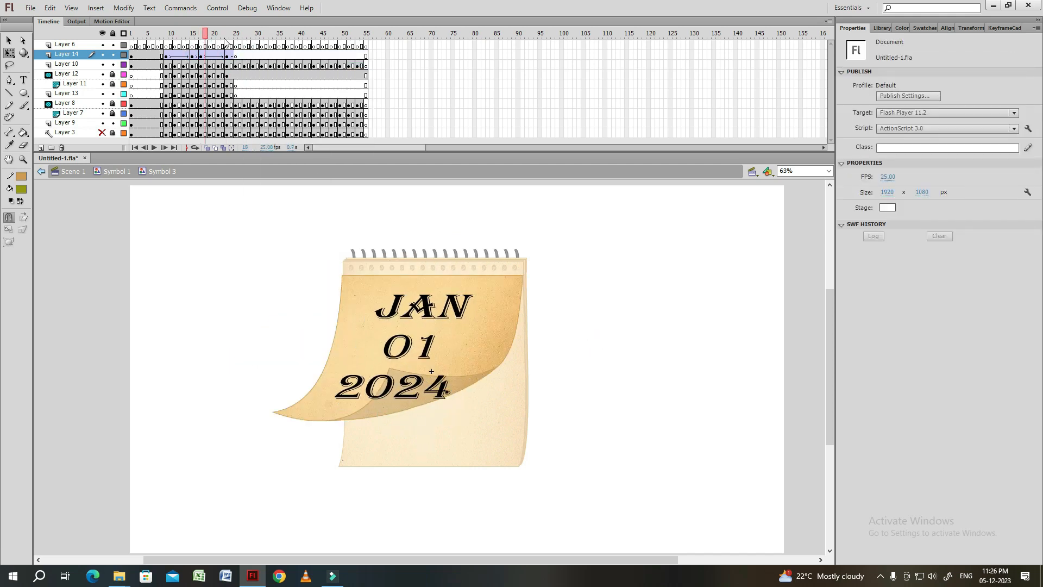
# Add keyframes at frames 19 and 21 of Layer 14 and play the text animation from frame 15.
pyautogui.click(209, 56)
pyautogui.press('F6')
pyautogui.click(218, 56)
pyautogui.press('F6')
pyautogui.click(192, 56)
pyautogui.press('Return')
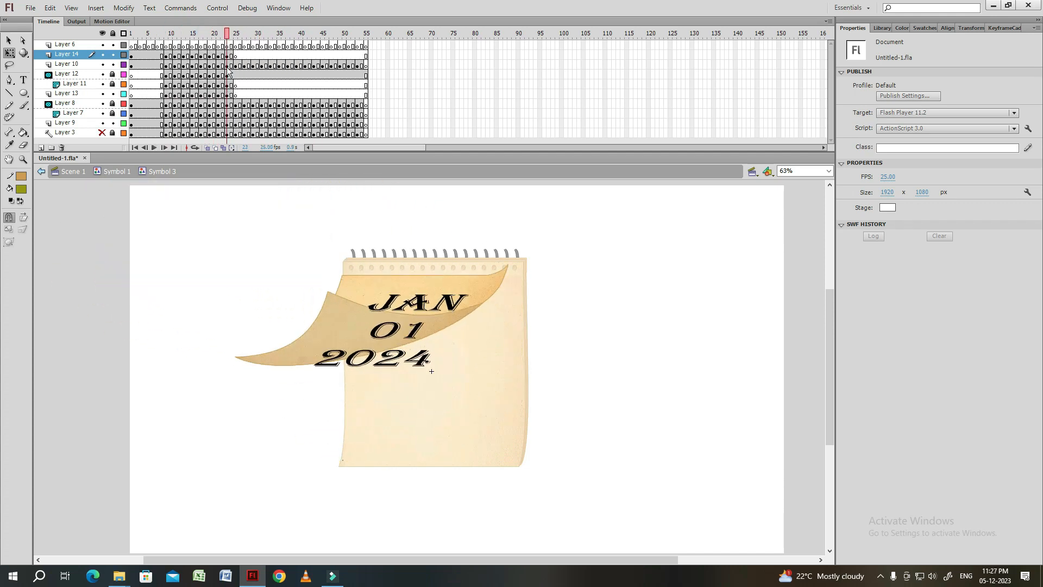
# Move Layer 14 below Layer 13 and scrub from frame 9 to 19 to check the fold over the text.
pyautogui.click(167, 50)
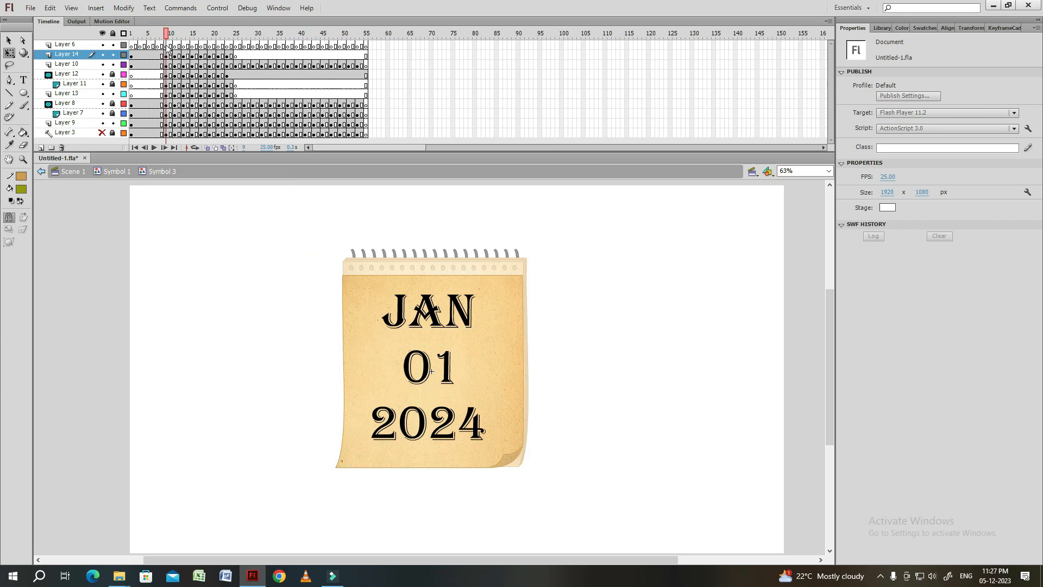
pyautogui.moveTo(77, 97); pyautogui.dragTo(140, 93)
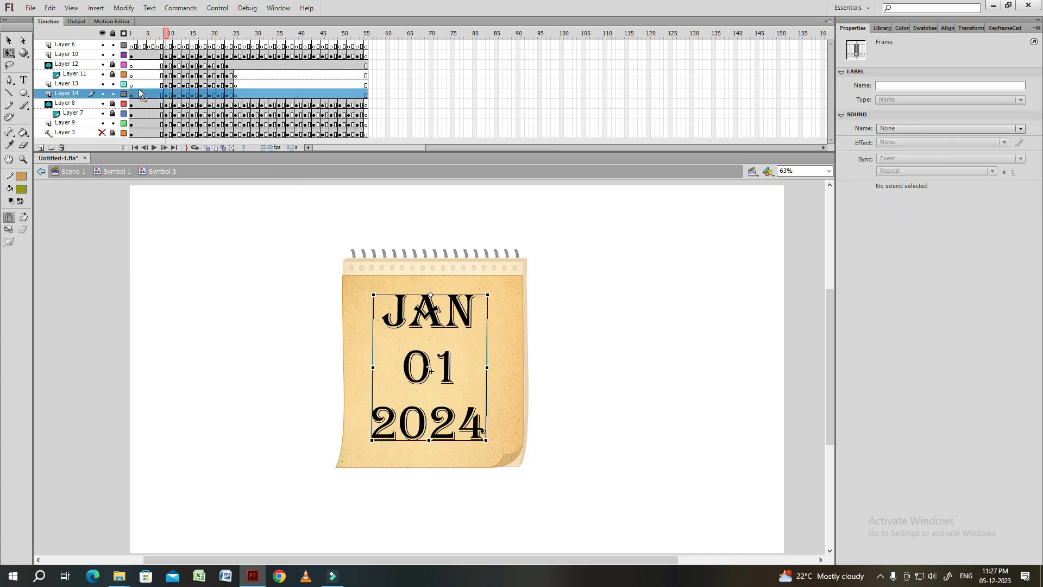
pyautogui.click(168, 85)
pyautogui.moveTo(166, 34); pyautogui.dragTo(210, 48)
pyautogui.click(166, 95)
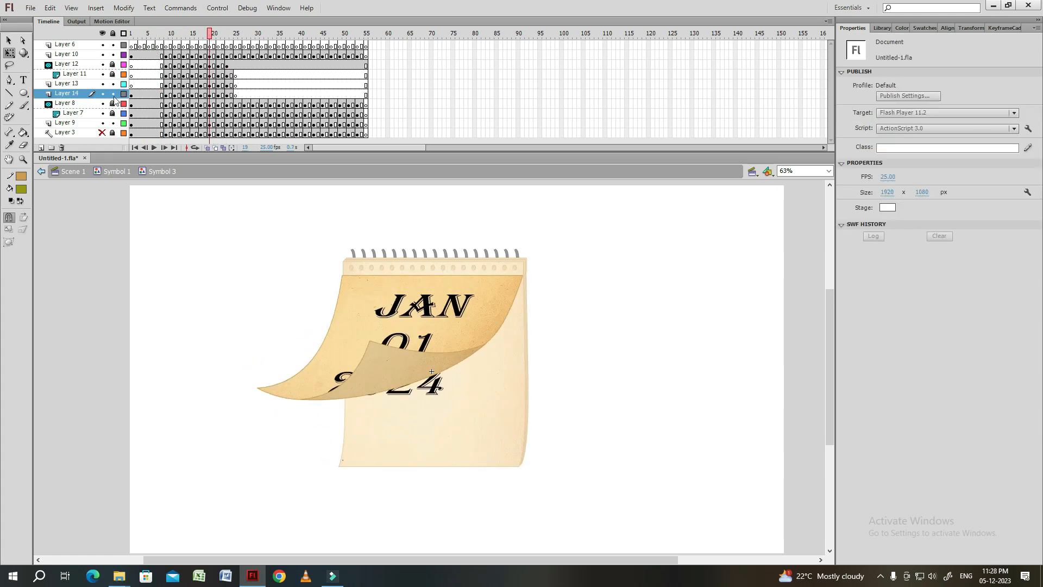
# Add one new layer below the date text's Layer 14 and two above it.
pyautogui.click(41, 147)
pyautogui.click(90, 94)
pyautogui.click(102, 94)
pyautogui.click(103, 93)
pyautogui.click(41, 147)
pyautogui.click(41, 148)
# Insert a blank keyframe at frame 15 of Layer 16 and draw a filled rectangle covering the date text.
pyautogui.click(133, 115)
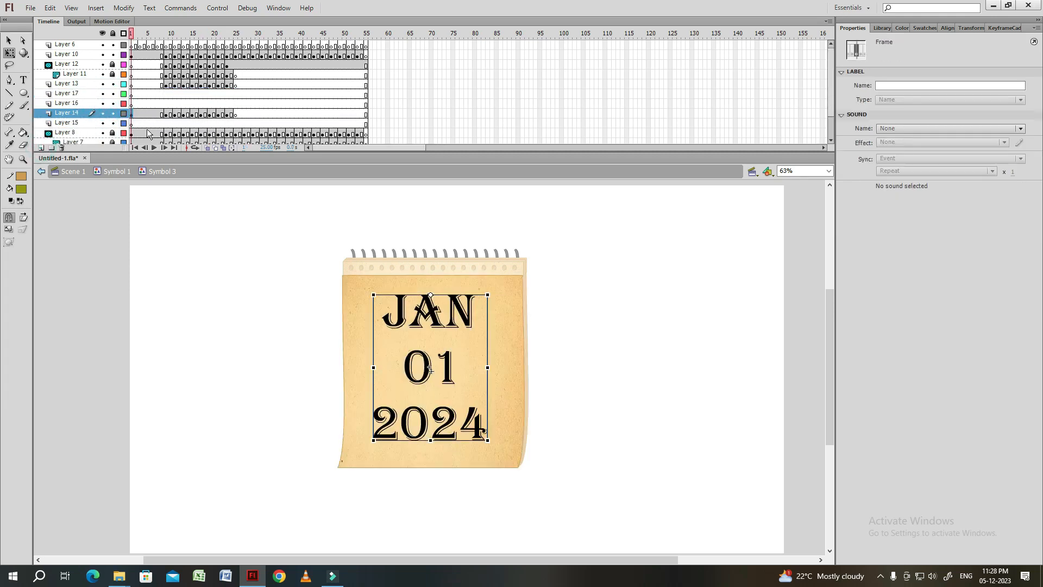
pyautogui.click(133, 103)
pyautogui.click(166, 103)
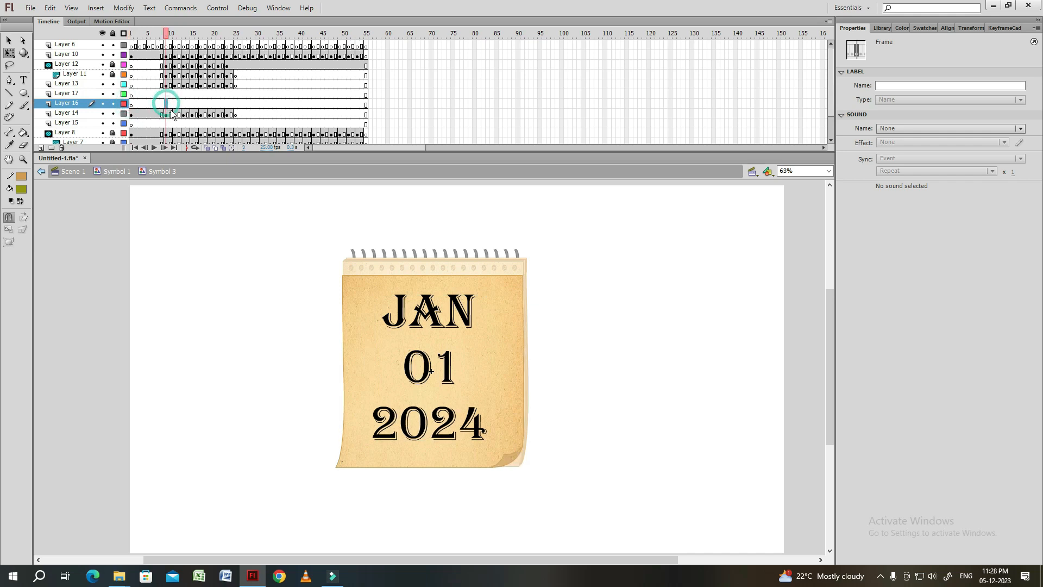
pyautogui.moveTo(169, 34); pyautogui.dragTo(193, 35)
pyautogui.click(192, 102)
pyautogui.press('F7')
pyautogui.press('r')
pyautogui.moveTo(328, 261); pyautogui.dragTo(483, 435)
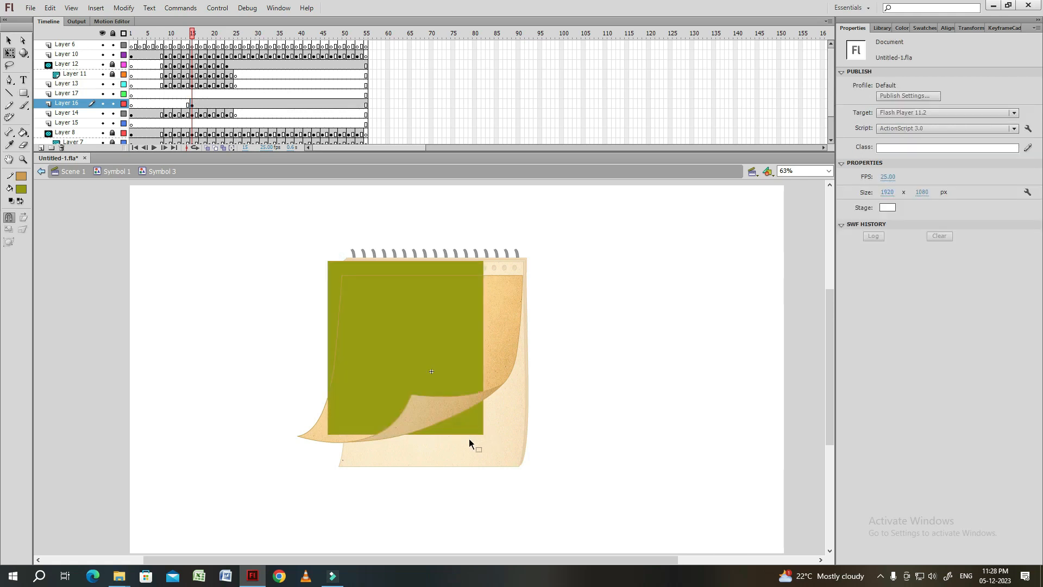
# Reshape the rectangle's lower edge and right corner at frame 15 to follow the page's curled edge.
pyautogui.moveTo(415, 434); pyautogui.dragTo(407, 440)
pyautogui.moveTo(484, 433); pyautogui.dragTo(483, 397)
pyautogui.moveTo(400, 437); pyautogui.dragTo(389, 433)
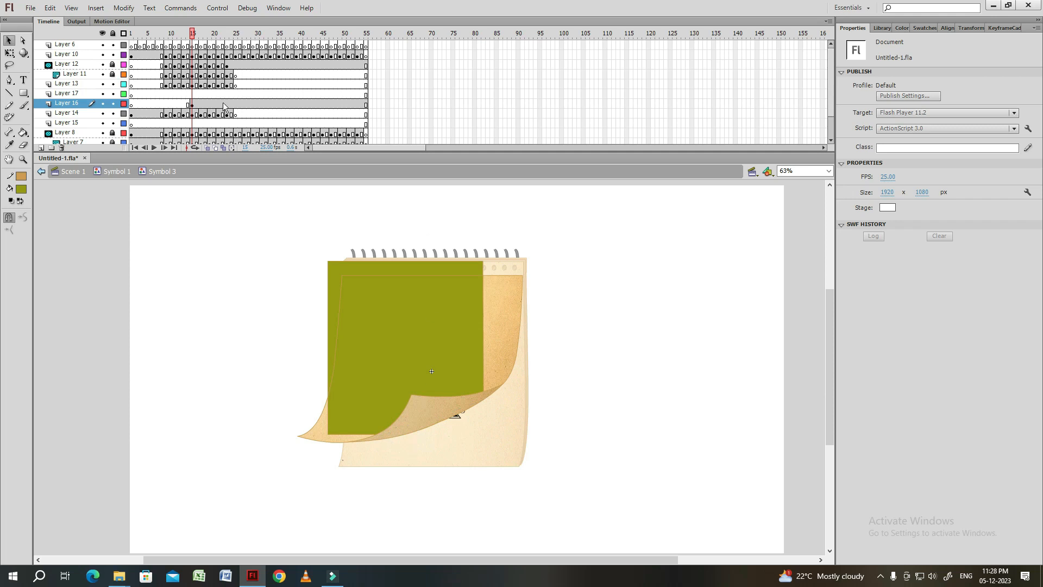
# Keyframe frame 17 of Layer 16, delete the shape's fill and move its outline's lower corners toward the page's curled edge.
pyautogui.click(204, 103)
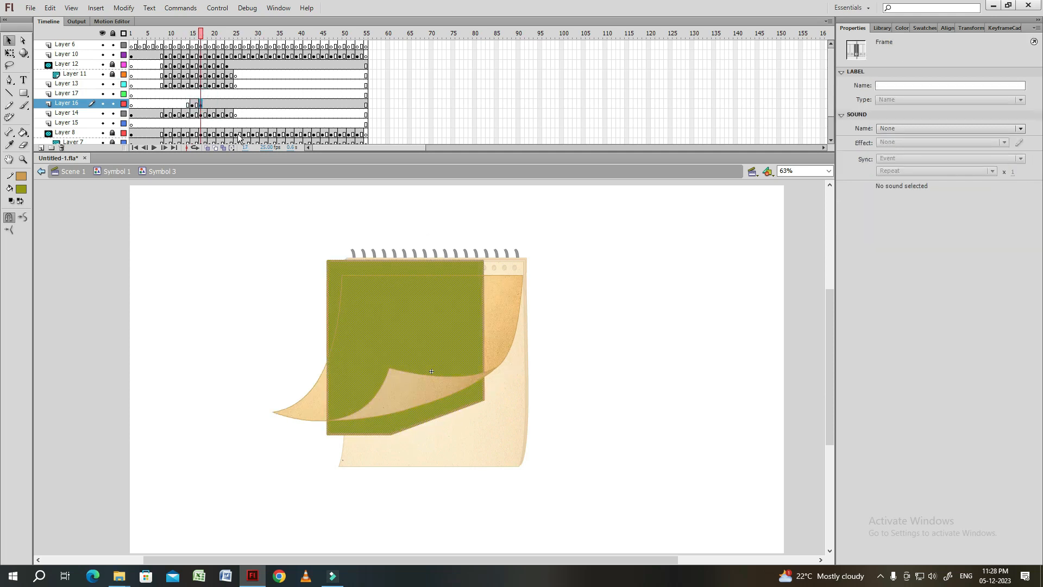
pyautogui.click(449, 432)
pyautogui.click(456, 408)
pyautogui.press('Delete')
pyautogui.moveTo(484, 400); pyautogui.dragTo(474, 380)
pyautogui.moveTo(390, 434); pyautogui.dragTo(327, 434)
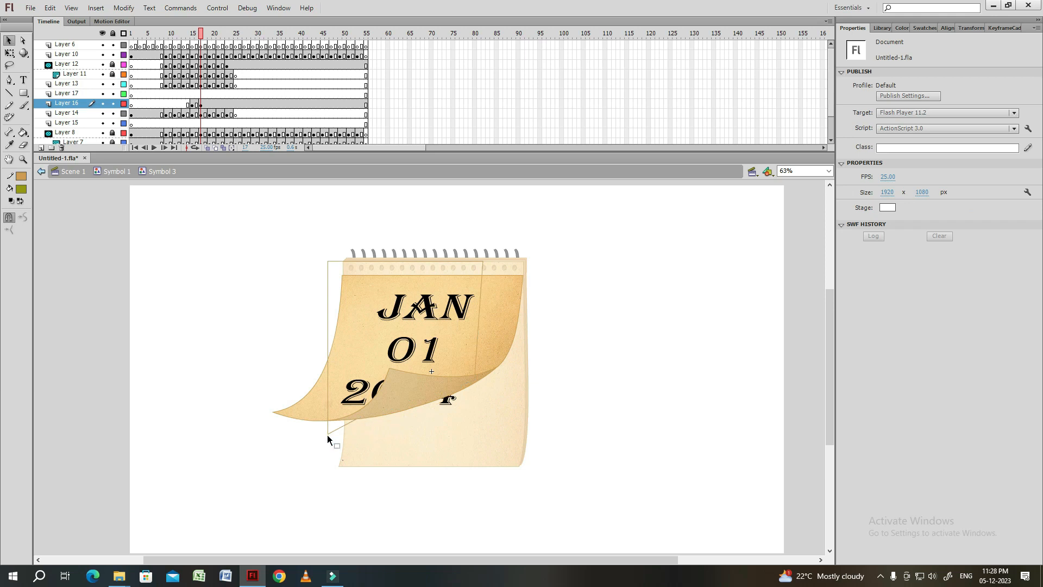
# Keyframe frame 19 of Layer 16 and move the outline's lower corners toward the page's curled edge.
pyautogui.click(211, 104)
pyautogui.click(488, 390)
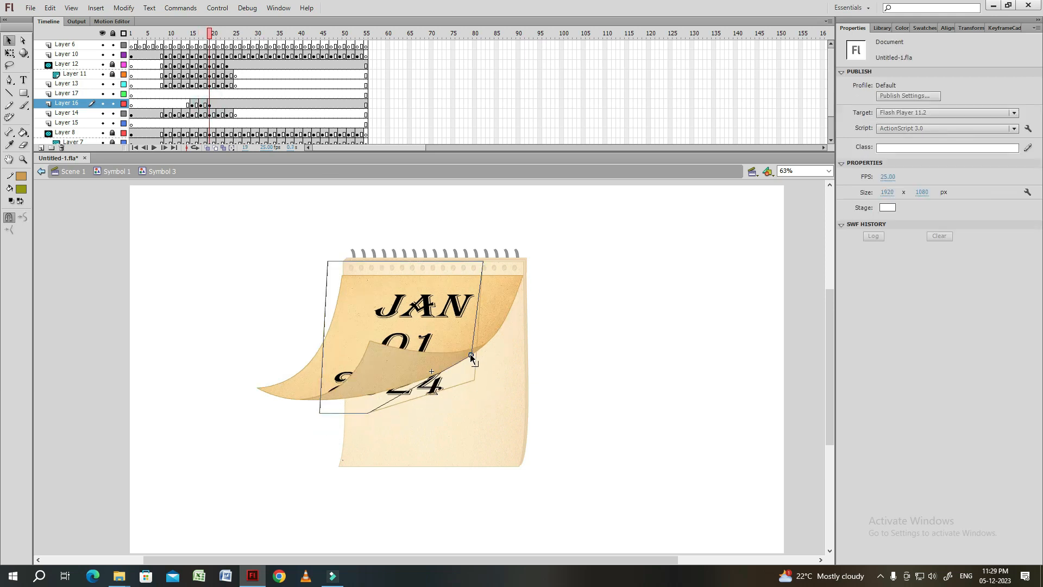
pyautogui.moveTo(319, 412); pyautogui.dragTo(288, 386)
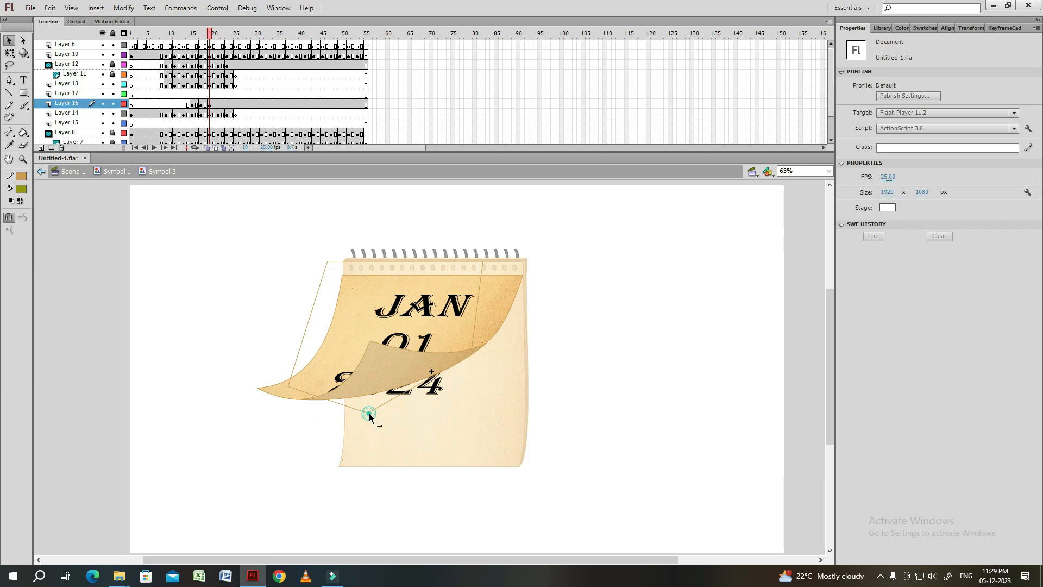
pyautogui.moveTo(367, 413)
pyautogui.mouseDown()
pyautogui.moveTo(333, 397)
pyautogui.moveTo(354, 397)
pyautogui.mouseUp()
# Keyframe frame 21 of Layer 16 and move the outline's lower corners and upper-right corner to fit the lifted page.
pyautogui.click(218, 105)
pyautogui.click(474, 360)
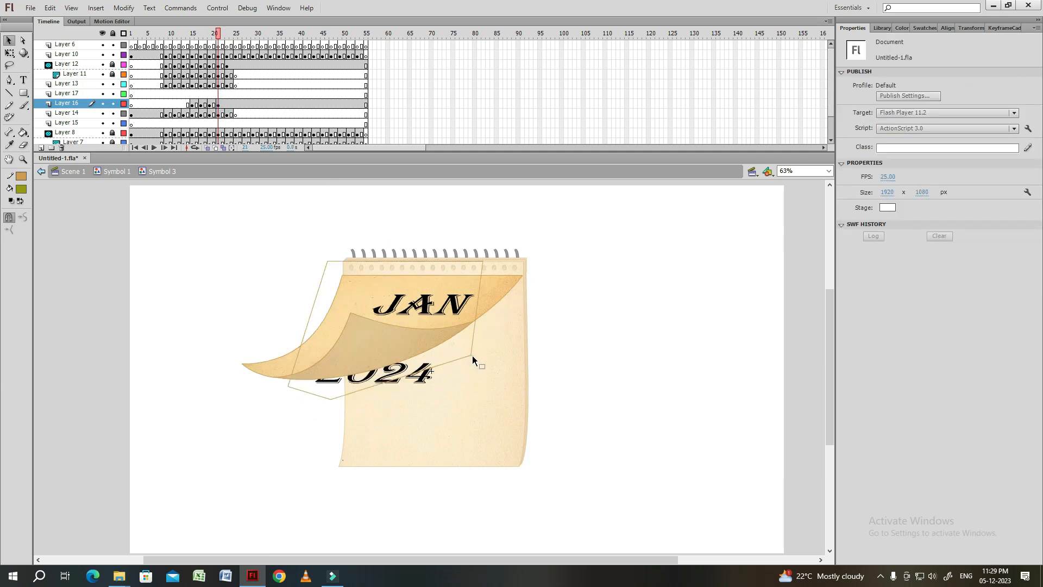
pyautogui.moveTo(472, 355); pyautogui.dragTo(466, 327)
pyautogui.moveTo(482, 262); pyautogui.dragTo(494, 263)
pyautogui.moveTo(330, 399); pyautogui.dragTo(308, 389)
# Keyframe frame 23 of Layer 16, raise the outline's lower corners to the curl, and insert a blank keyframe at frame 25.
pyautogui.click(227, 104)
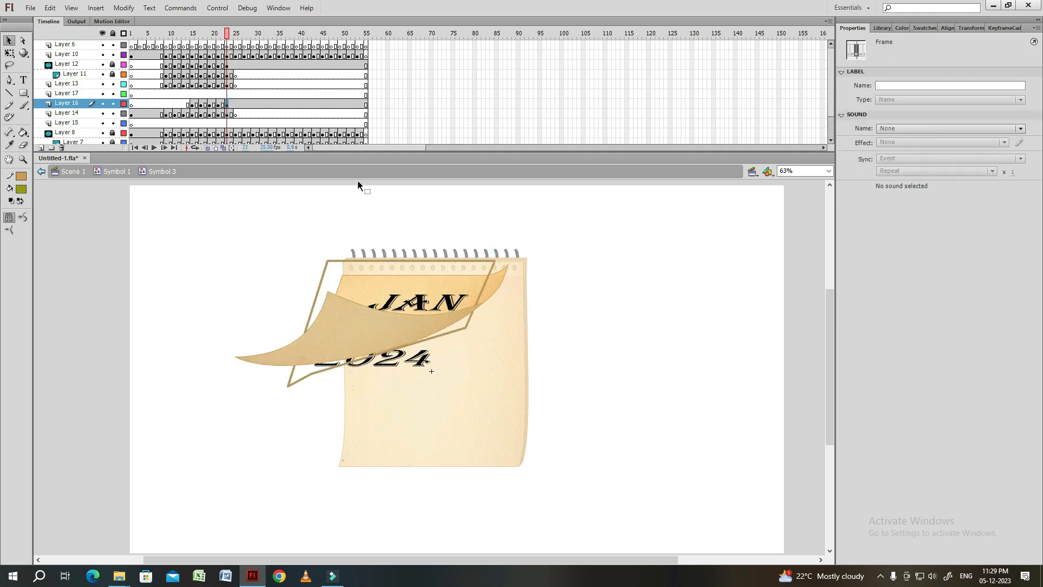
pyautogui.click(460, 342)
pyautogui.moveTo(467, 328); pyautogui.dragTo(471, 309)
pyautogui.moveTo(288, 385); pyautogui.dragTo(311, 373)
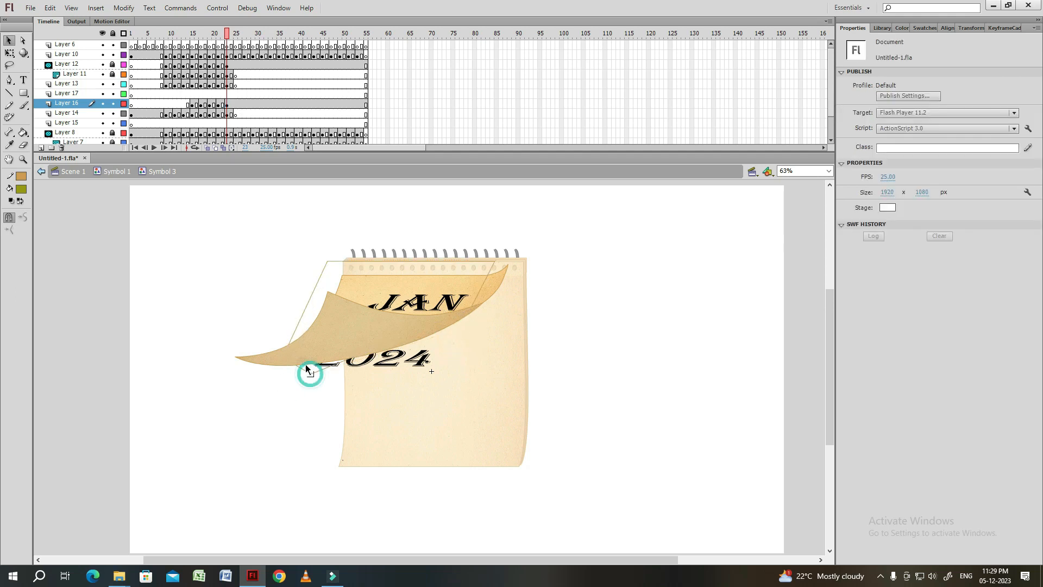
pyautogui.click(235, 104)
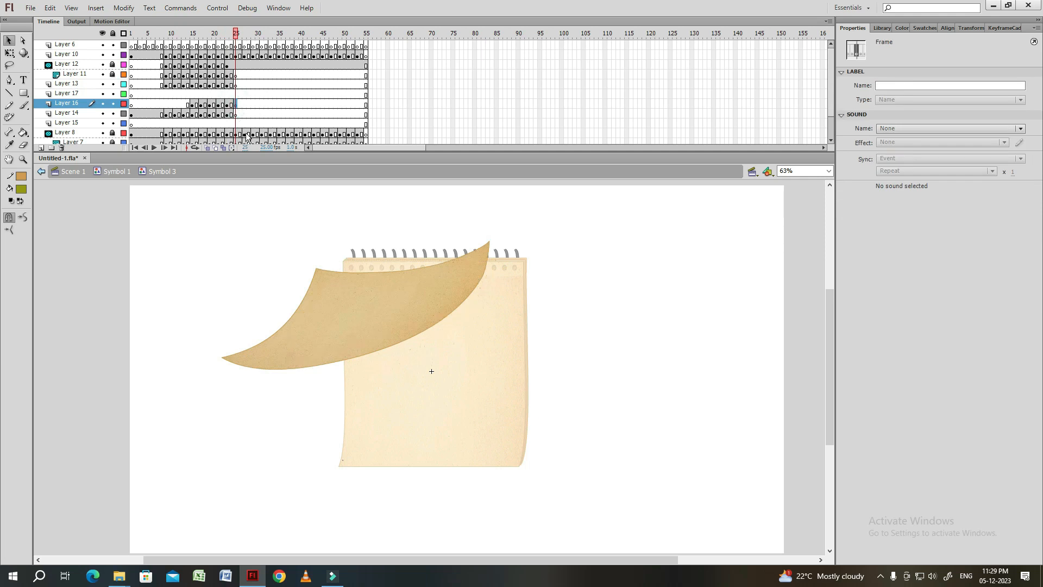
# Fill the empty outlines in Layer 16's keyframes from frame 17 to frame 23 using the Paint Bucket.
pyautogui.click(201, 105)
pyautogui.press('k')
pyautogui.click(354, 296)
pyautogui.press(',')
pyautogui.click(355, 300)
pyautogui.press('.')
pyautogui.press('.')
pyautogui.press('.')
pyautogui.press('.')
pyautogui.press('.')
pyautogui.press('.')
pyautogui.press('.')
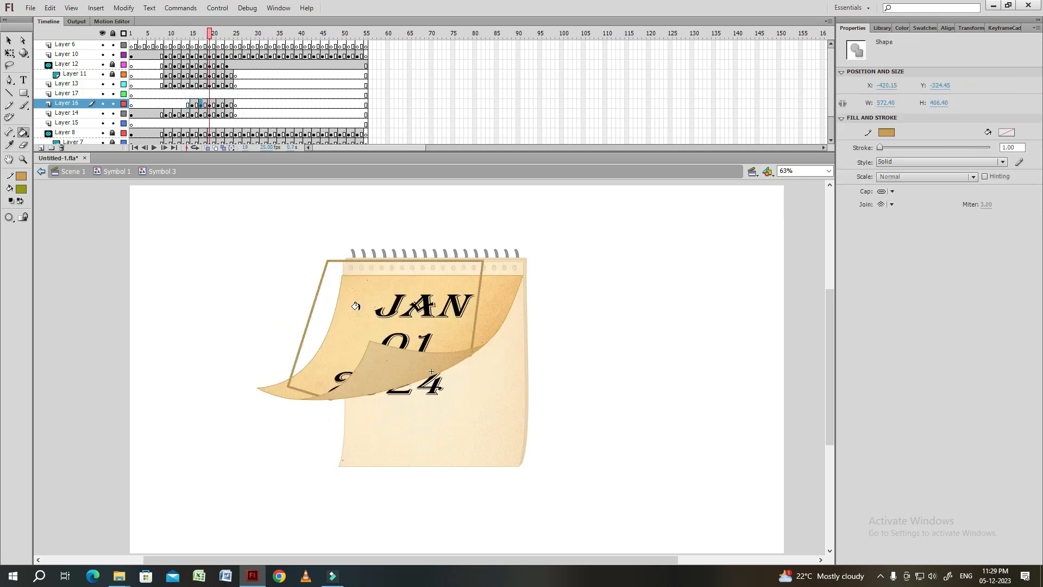
pyautogui.click(345, 305)
pyautogui.press(',')
pyautogui.press(',')
pyautogui.click(351, 297)
# Adjust the filled shape's lower-left corner and turn Layer 16 into a mask for the date text's Layer 14.
pyautogui.press('v')
pyautogui.moveTo(289, 383); pyautogui.dragTo(293, 375)
pyautogui.rightClick(83, 103)
pyautogui.click(106, 261)
# Play and scrub the page-turn animation to check the masked date text, and return to Symbol 1.
pyautogui.moveTo(218, 37); pyautogui.dragTo(96, 78)
pyautogui.press('Return')
pyautogui.moveTo(164, 36); pyautogui.dragTo(96, 53)
pyautogui.press('Return')
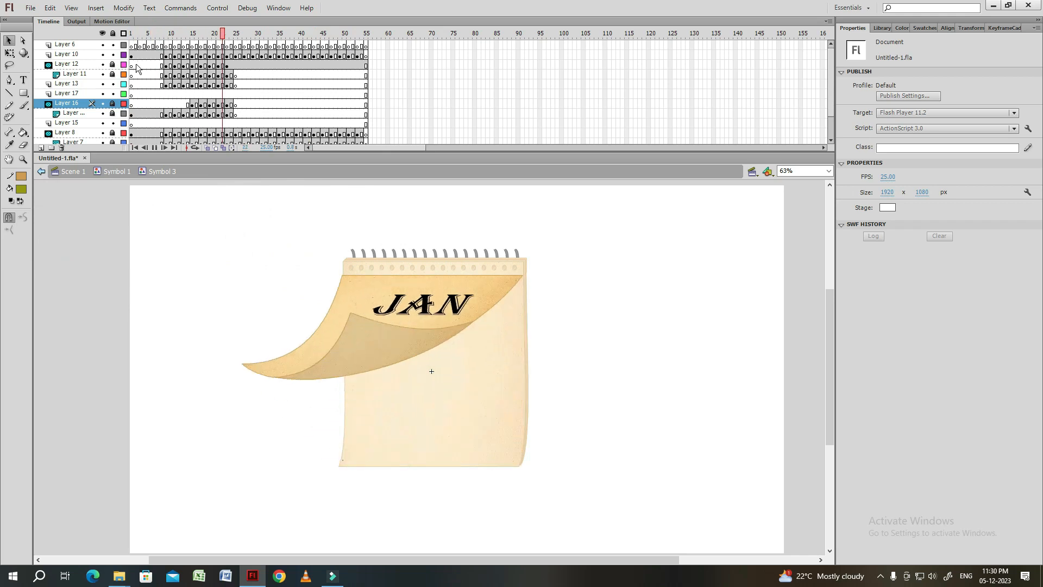
pyautogui.click(200, 37)
pyautogui.moveTo(201, 37); pyautogui.dragTo(241, 48)
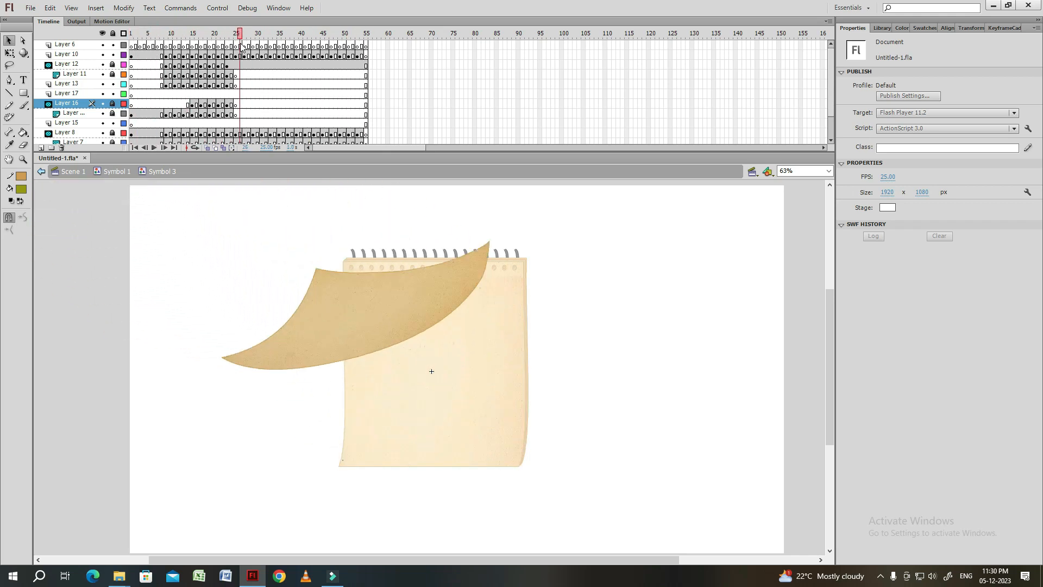
pyautogui.click(135, 147)
pyautogui.doubleClick(167, 245)
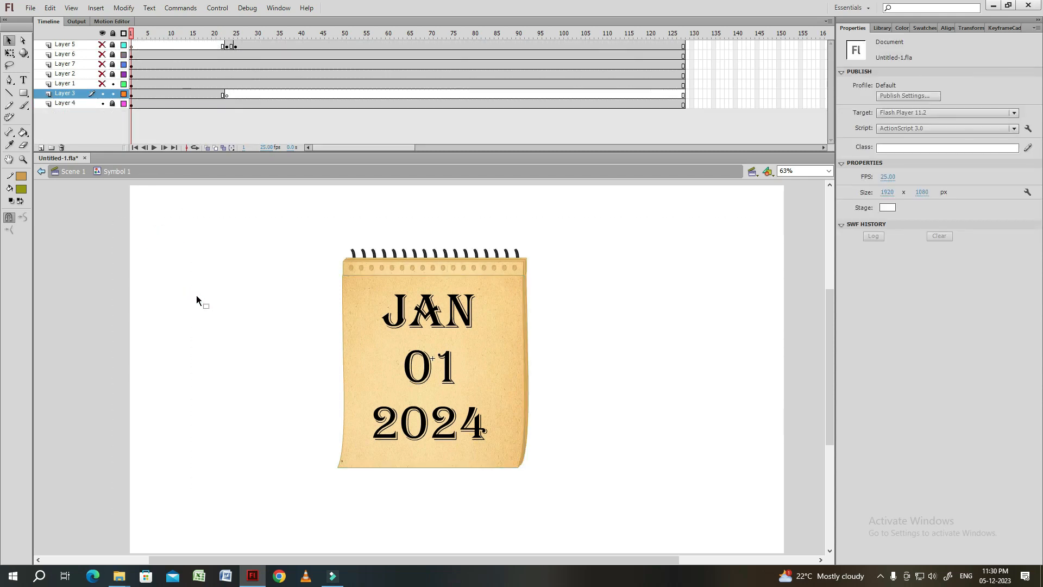
# Reopen the turning page's Symbol 3 and add a new layer directly above Layer 3.
pyautogui.click(467, 324)
pyautogui.doubleClick(468, 324)
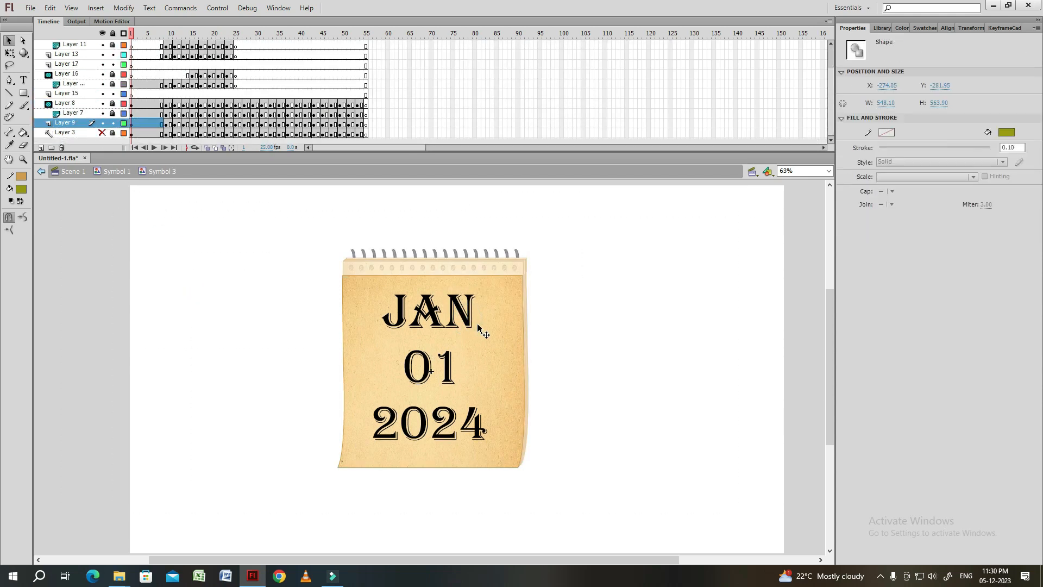
pyautogui.click(65, 133)
pyautogui.click(42, 147)
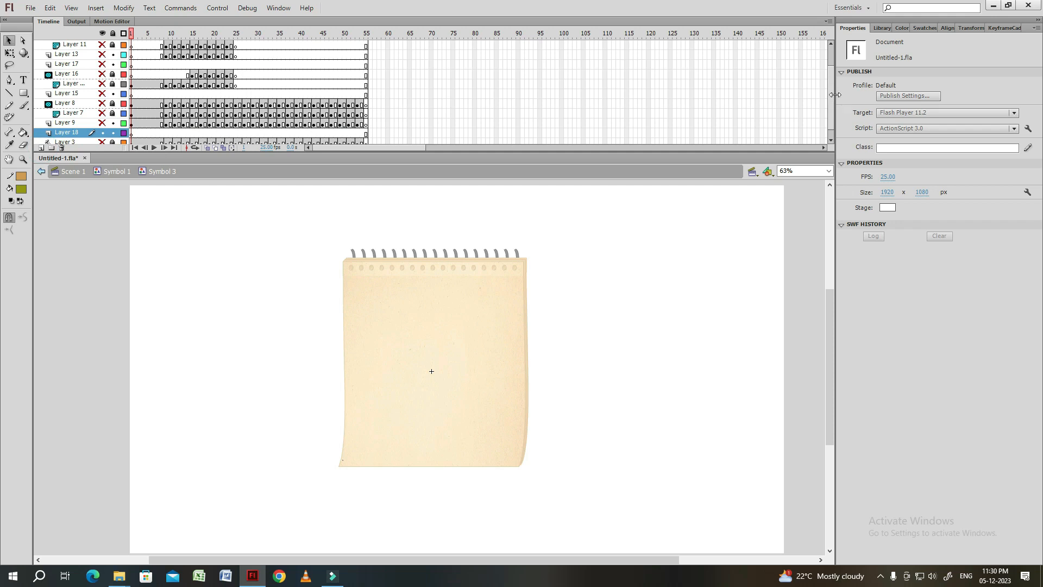
# Copy Layer 14's first-frame date text in place onto Layer 18, and add one empty layer above and one below it.
pyautogui.moveTo(349, 153); pyautogui.dragTo(349, 192)
pyautogui.click(102, 113)
pyautogui.click(112, 113)
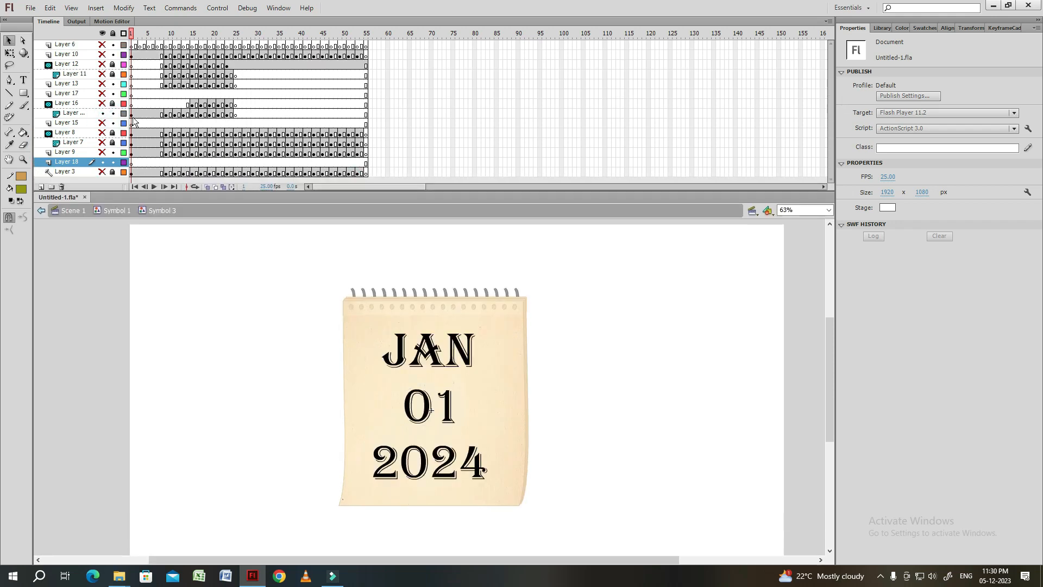
pyautogui.click(132, 113)
pyautogui.click(132, 113)
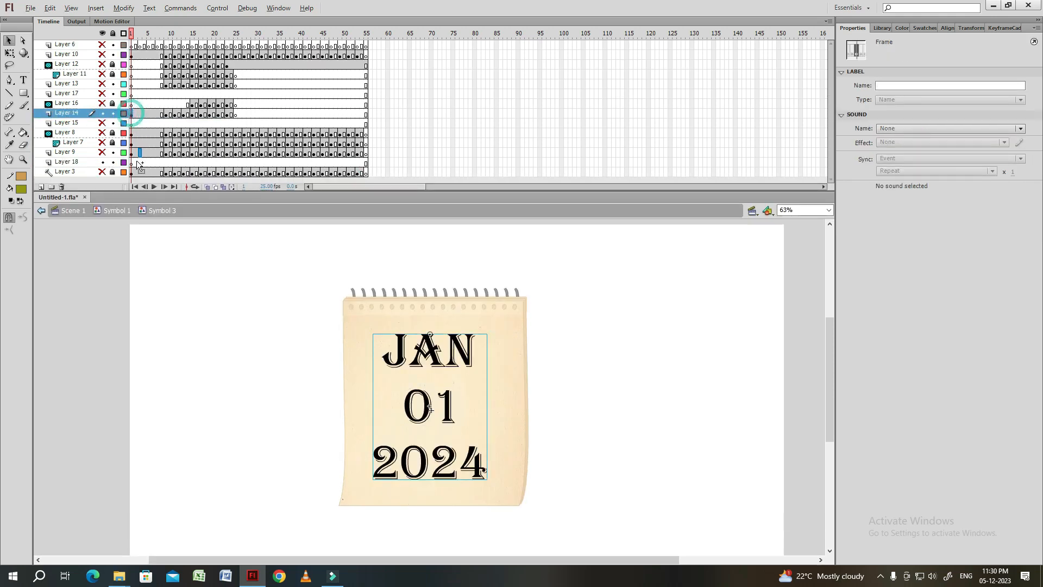
pyautogui.click(137, 162)
pyautogui.click(41, 187)
pyautogui.click(41, 186)
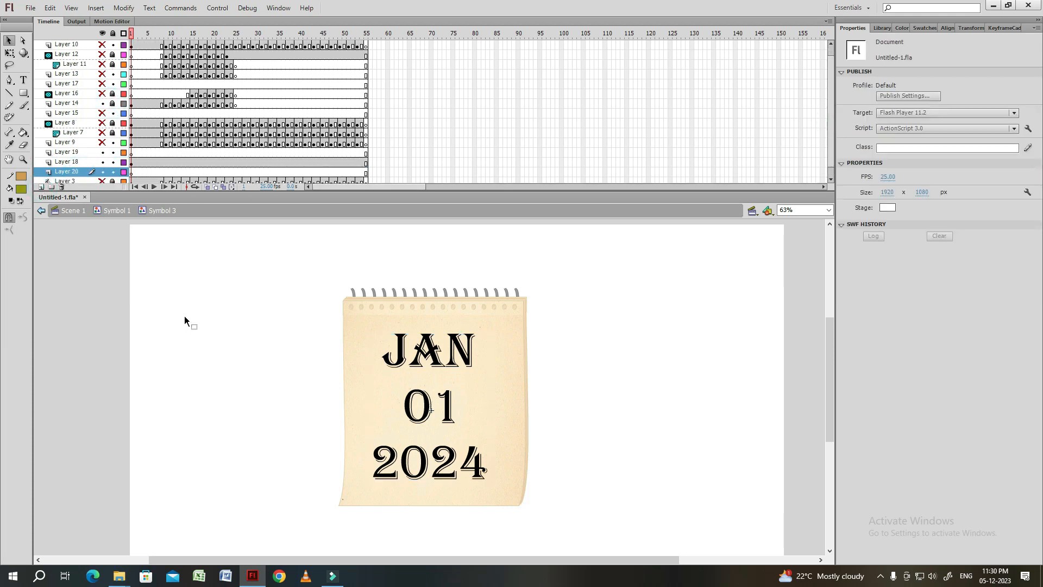
# Change the first displayed frame of the Layer 18 date text so it reads JAN 02 2024.
pyautogui.click(467, 370)
pyautogui.click(884, 196)
pyautogui.write('2')
pyautogui.click(587, 355)
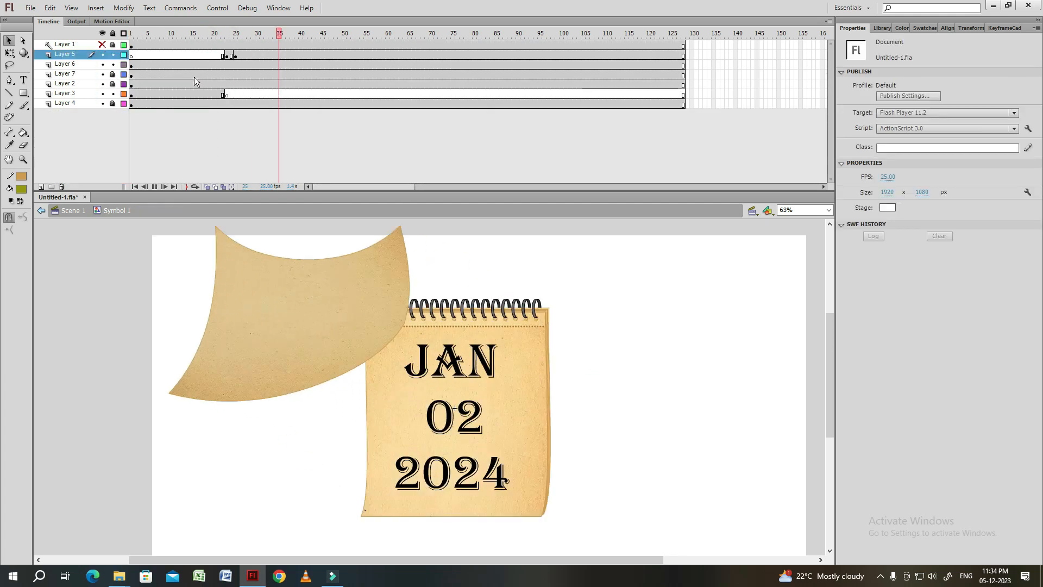
# Play Symbol 1's timeline to check the page turning over to the JAN 02 2024 sheet.
pyautogui.click(171, 44)
pyautogui.press('Return')
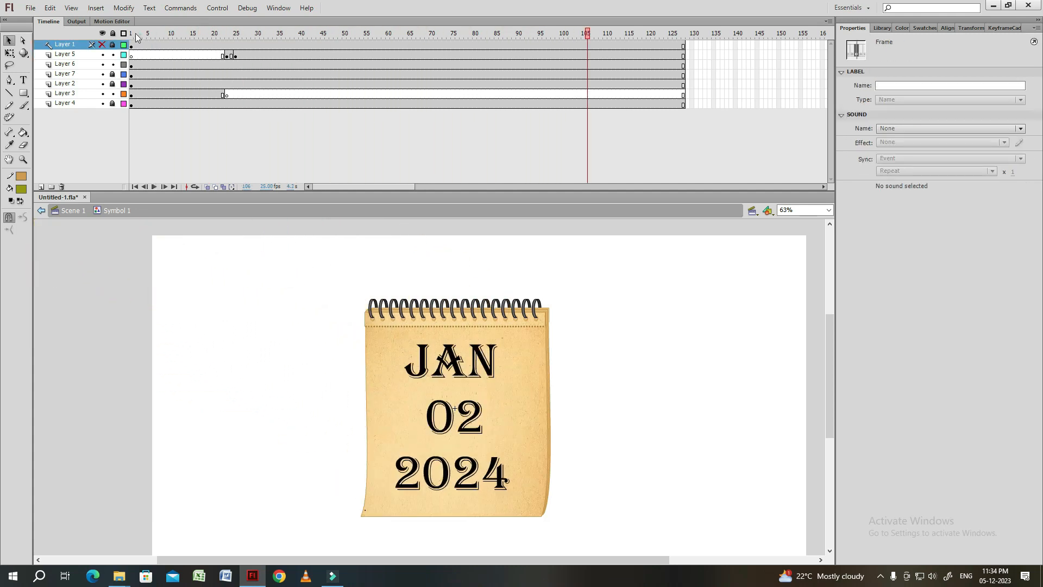
pyautogui.press('Return')
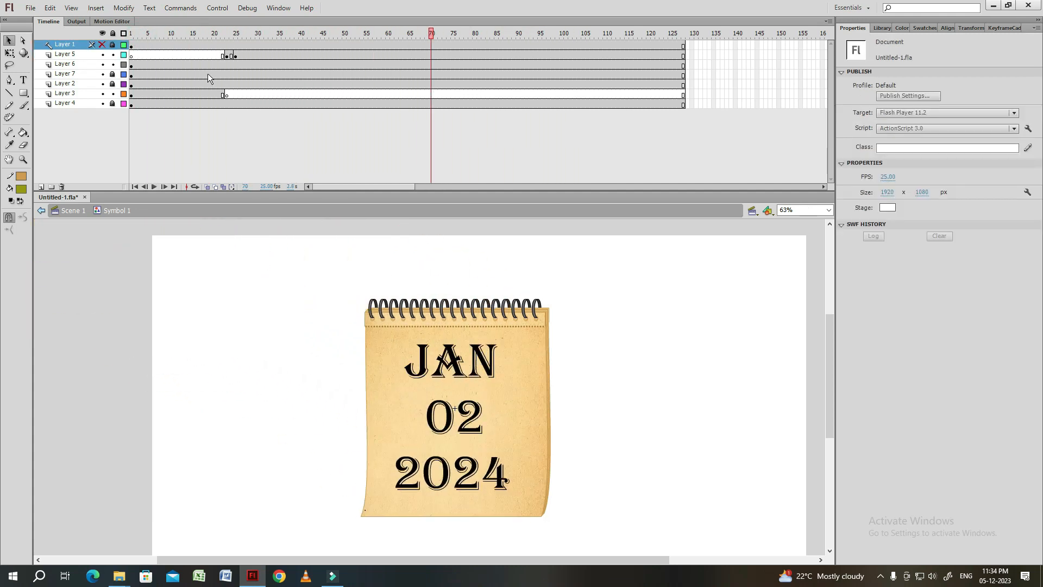
# Remove the frames after frame 55 from all layers of Symbol 1.
pyautogui.hotkey('ctrl', '1')
pyautogui.hotkey('ctrl', '-')
pyautogui.hotkey('ctrl', '3')
pyautogui.click(366, 34)
pyautogui.moveTo(370, 45); pyautogui.dragTo(579, 105)
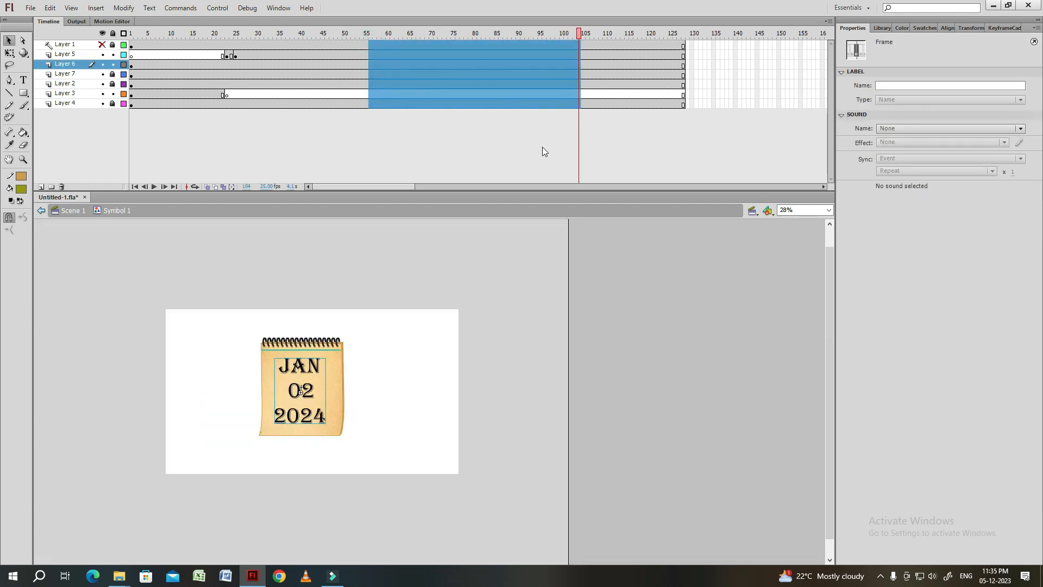
pyautogui.hotkey('shift', 'F5')
pyautogui.hotkey('shift', 'F5')
pyautogui.click(426, 147)
pyautogui.moveTo(402, 186); pyautogui.dragTo(552, 182)
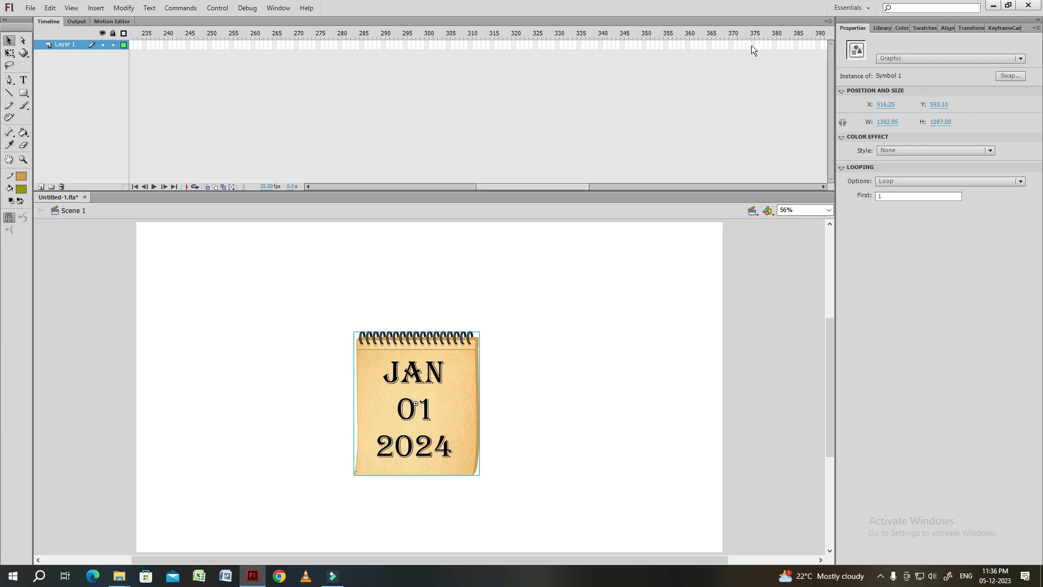
# Place a keyframe at frame 56 of Symbol 6 and duplicate the calendar instance there as Symbol 1_1.
pyautogui.click(365, 44)
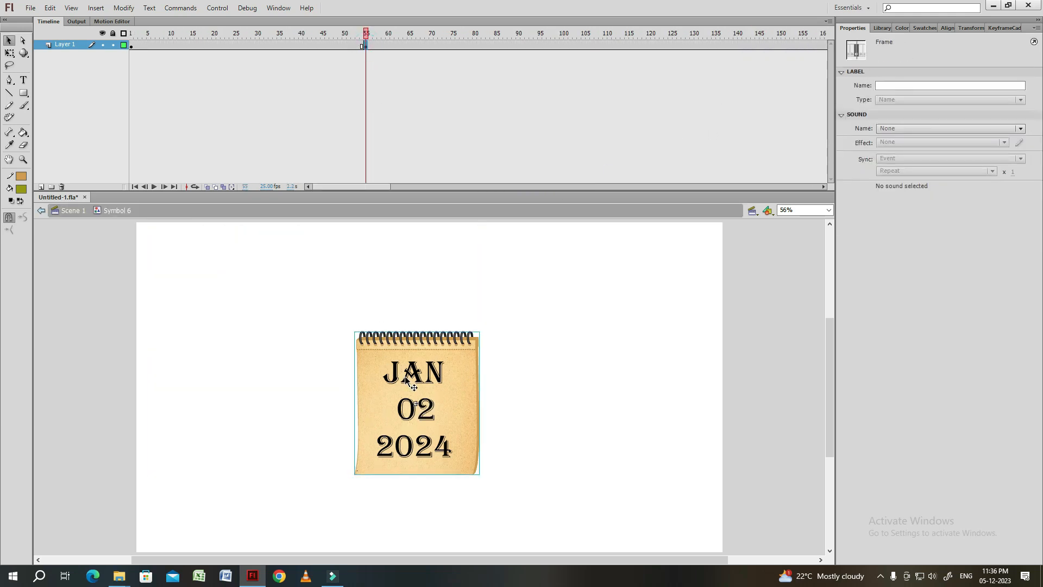
pyautogui.click(388, 80)
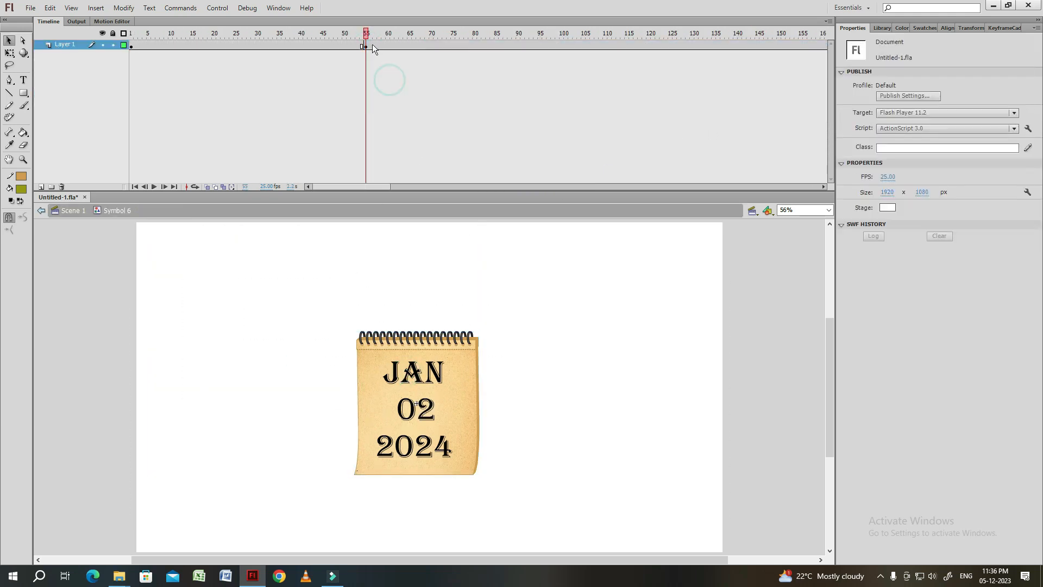
pyautogui.click(373, 46)
pyautogui.press(',')
pyautogui.click(438, 399)
pyautogui.hotkey('ctrl', 'd')
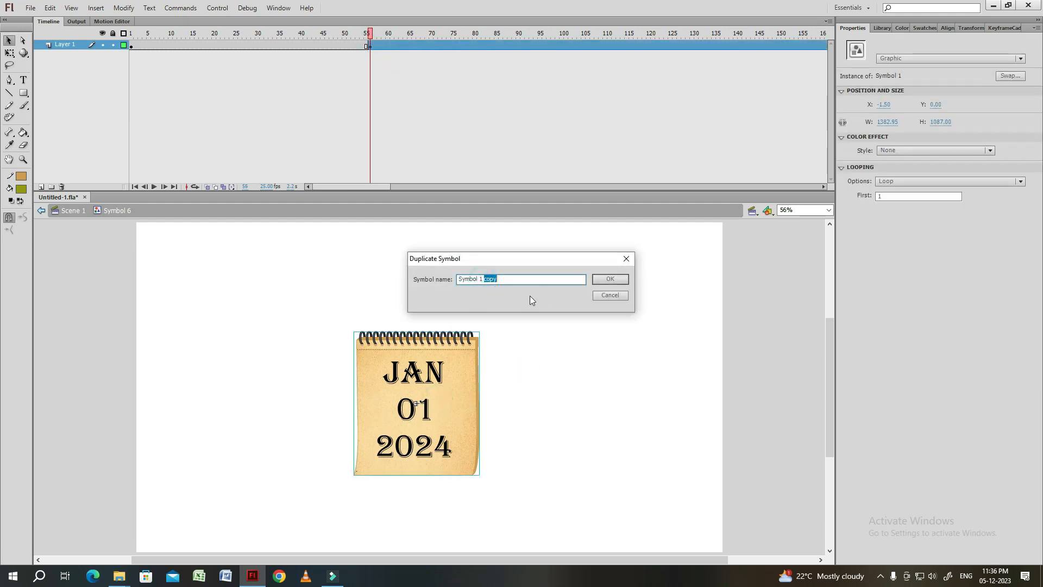
pyautogui.press('Return')
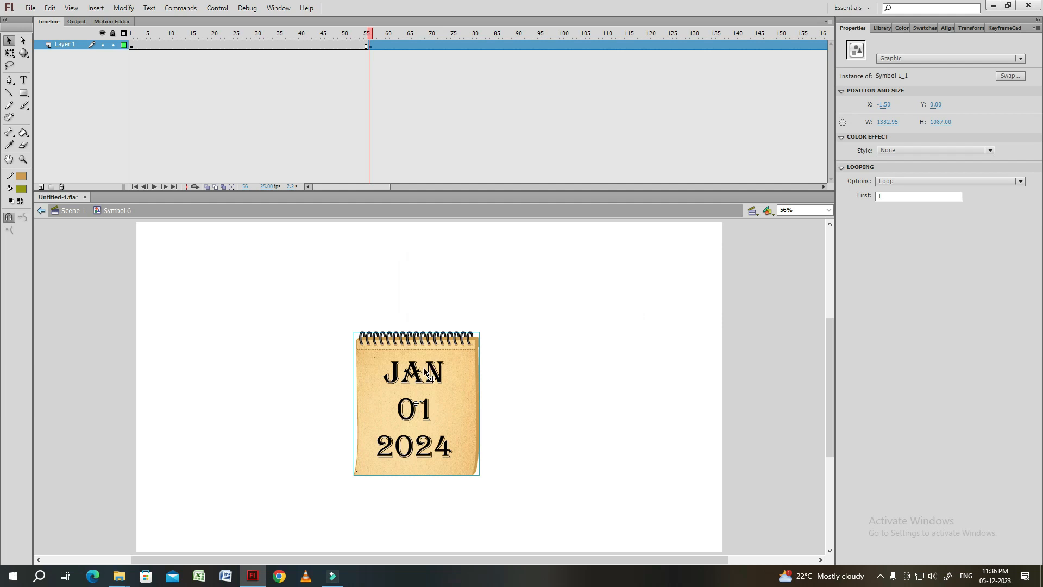
# Inside Symbol 1_1, duplicate the turning page's symbol under the name Symbol 3_1.
pyautogui.doubleClick(426, 372)
pyautogui.click(439, 375)
pyautogui.moveTo(442, 392); pyautogui.dragTo(422, 410)
pyautogui.hotkey('ctrl', 'z')
pyautogui.hotkey('ctrl', 'd')
pyautogui.click(482, 279)
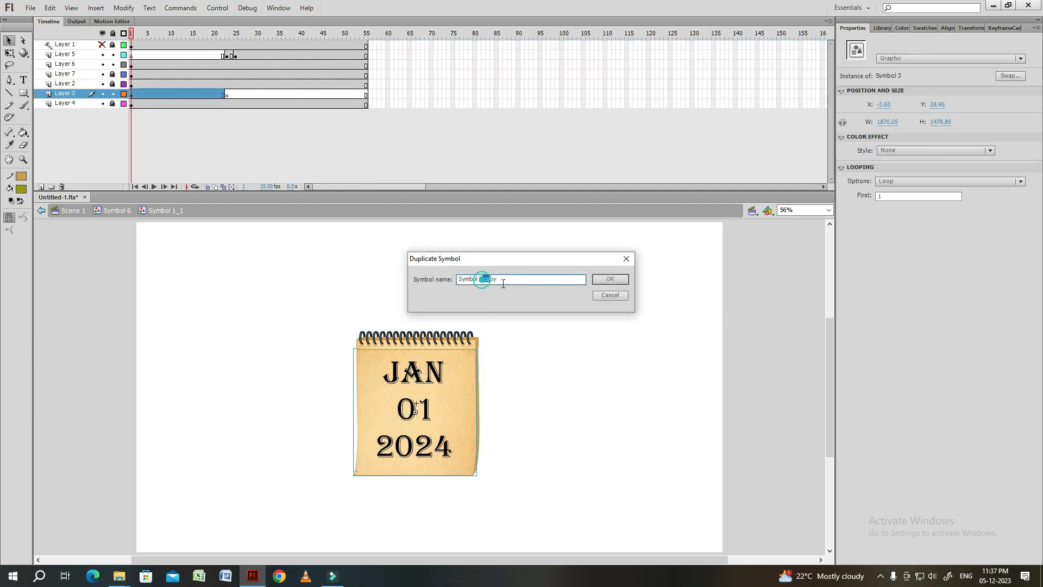
pyautogui.write('_1')
pyautogui.press('Return')
# Open Symbol 3_1, unlock the date text's Layer 14 and switch its frame 1 text to JAN 02 2024.
pyautogui.doubleClick(441, 376)
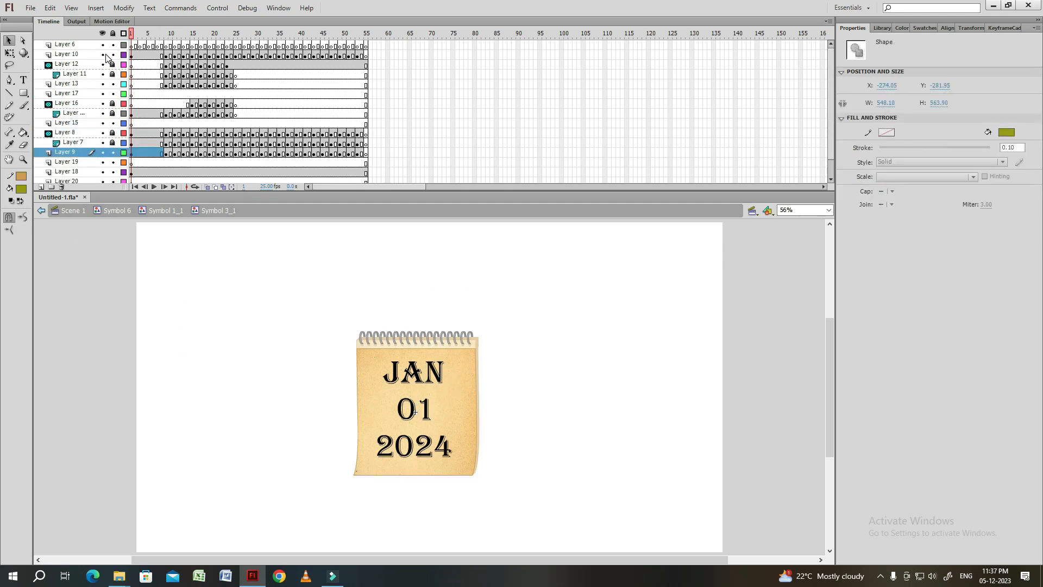
pyautogui.click(107, 54)
pyautogui.click(102, 113)
pyautogui.click(103, 114)
pyautogui.click(113, 114)
pyautogui.click(132, 114)
pyautogui.click(449, 372)
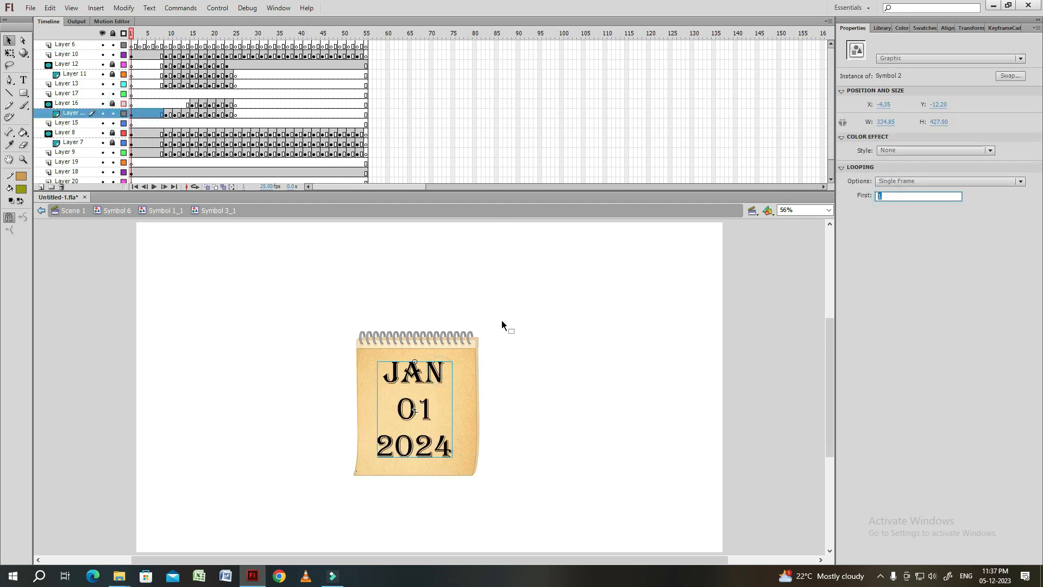
pyautogui.write('2')
pyautogui.click(485, 307)
# Switch the Layer 14 date text at frames 9 and 11 to JAN 02 2024.
pyautogui.click(168, 116)
pyautogui.click(455, 384)
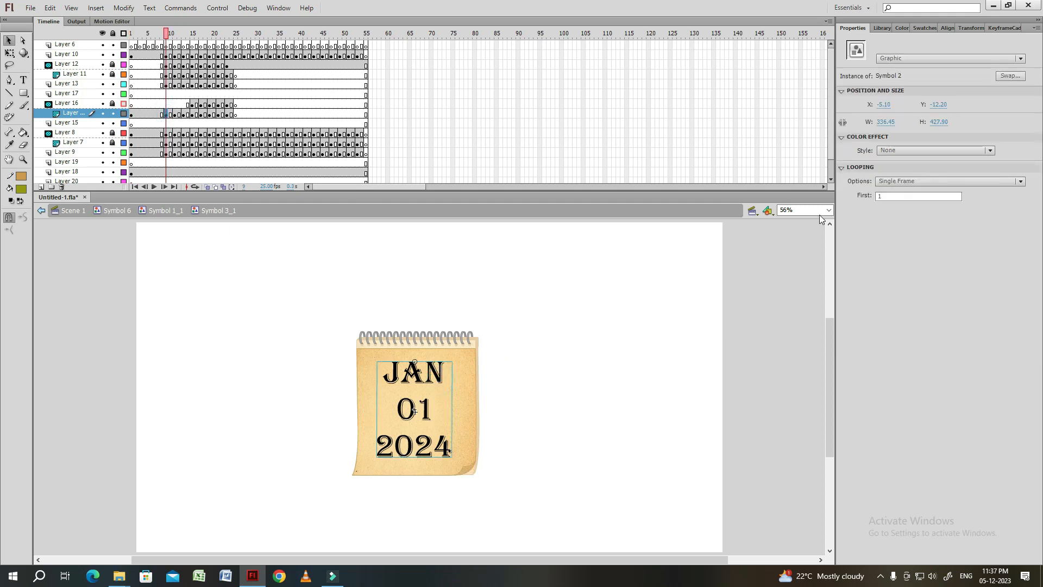
pyautogui.click(665, 294)
pyautogui.press('.')
pyautogui.press('.')
pyautogui.click(436, 375)
pyautogui.click(888, 196)
pyautogui.click(538, 349)
# Set the first displayed frame of the Layer 14 date text to 5 at frames 13 and 15.
pyautogui.press('.')
pyautogui.press('.')
pyautogui.click(435, 375)
pyautogui.click(887, 196)
pyautogui.write('5')
pyautogui.click(520, 334)
pyautogui.press('.')
pyautogui.press('.')
pyautogui.click(441, 383)
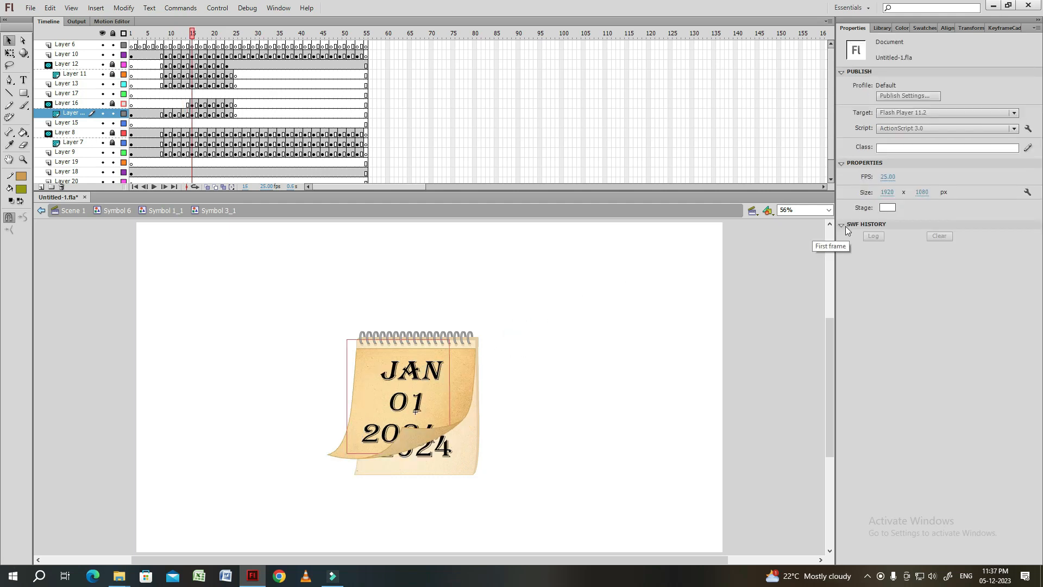
pyautogui.click(436, 377)
pyautogui.click(888, 196)
pyautogui.write('5')
pyautogui.click(562, 334)
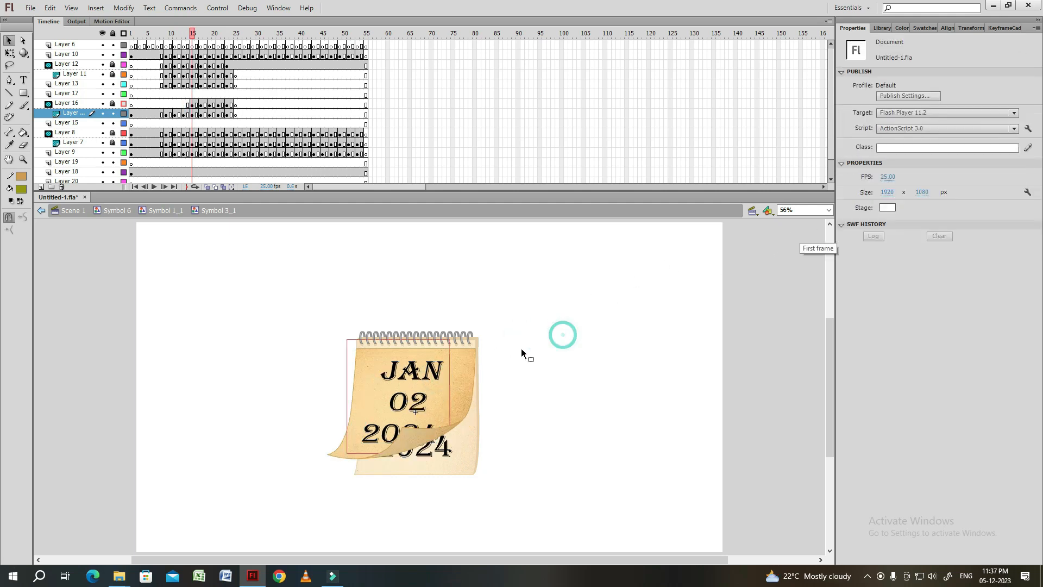
# Set the first displayed frame of the Layer 14 date text to 5 at frames 17 and 19.
pyautogui.press('.')
pyautogui.press('.')
pyautogui.click(435, 375)
pyautogui.click(887, 196)
pyautogui.write('5')
pyautogui.click(555, 321)
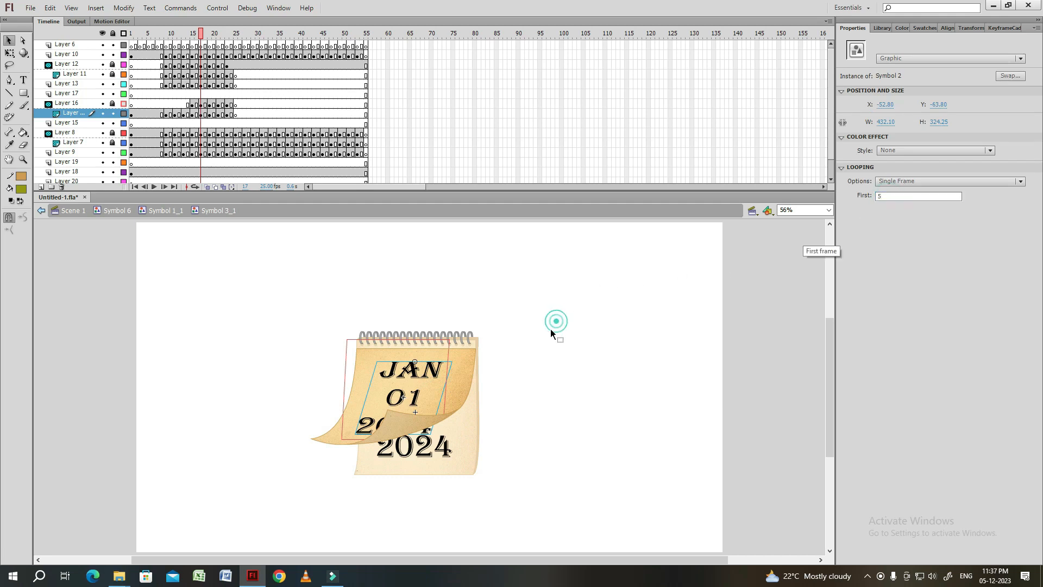
pyautogui.press('.')
pyautogui.press('.')
pyautogui.click(434, 377)
pyautogui.click(888, 196)
pyautogui.write('5')
pyautogui.click(561, 339)
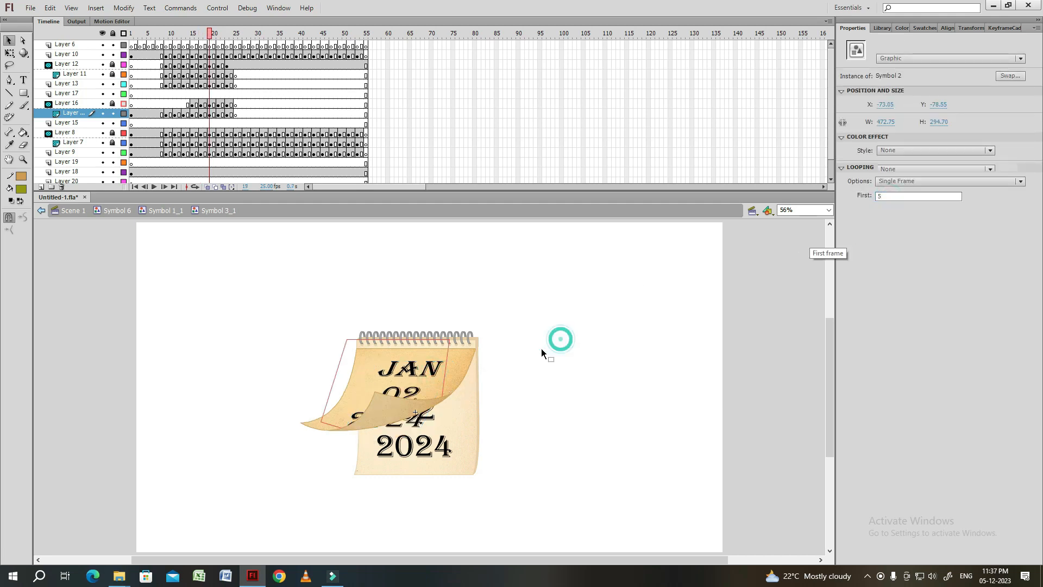
# Set the first displayed frame of the Layer 14 date text to 5 at frames 21 and 23.
pyautogui.press('.')
pyautogui.press('.')
pyautogui.click(437, 377)
pyautogui.click(888, 196)
pyautogui.write('5')
pyautogui.click(487, 360)
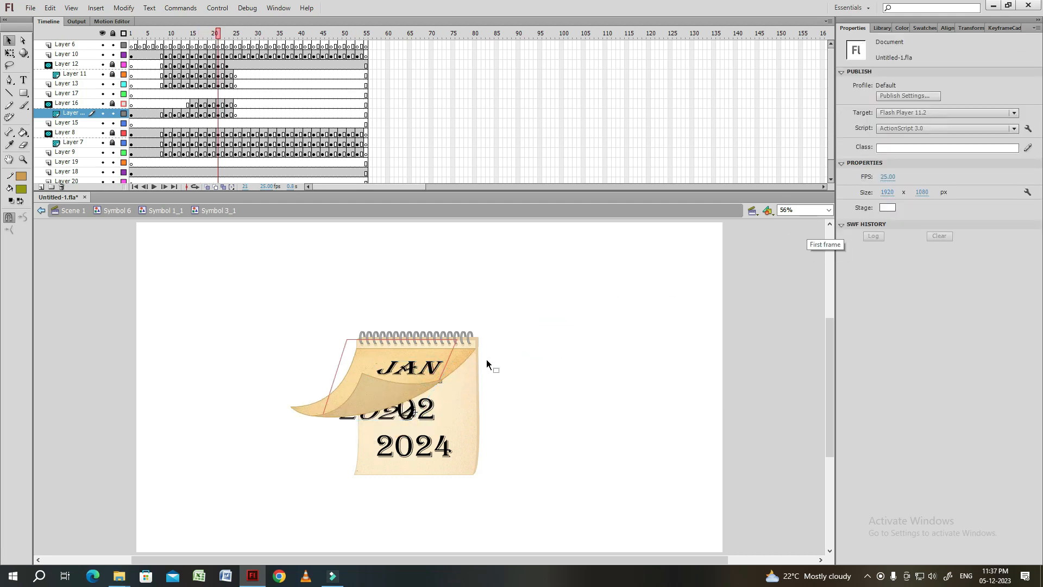
pyautogui.press('.')
pyautogui.press('.')
pyautogui.click(437, 375)
pyautogui.click(887, 196)
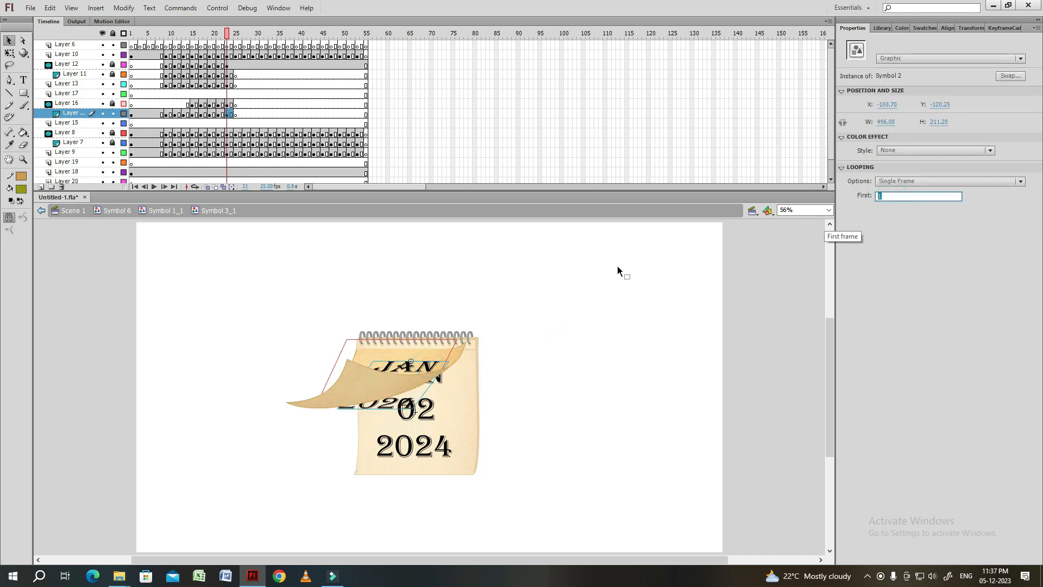
pyautogui.click(518, 365)
# Set the first displayed frame of the Layer 18 date text to 9 so it reads JAN 03 2024.
pyautogui.click(435, 412)
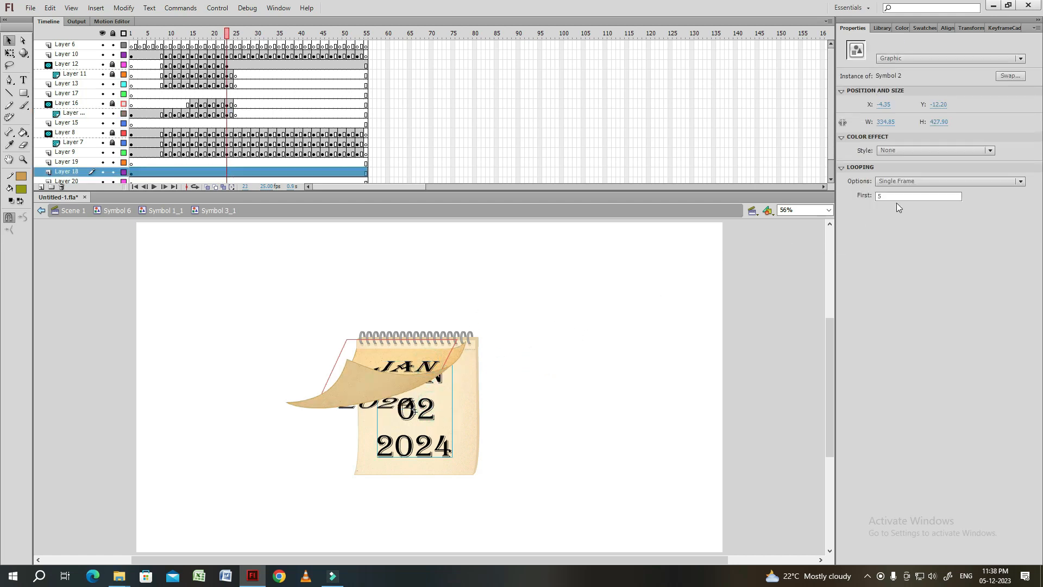
pyautogui.write('9')
pyautogui.click(554, 360)
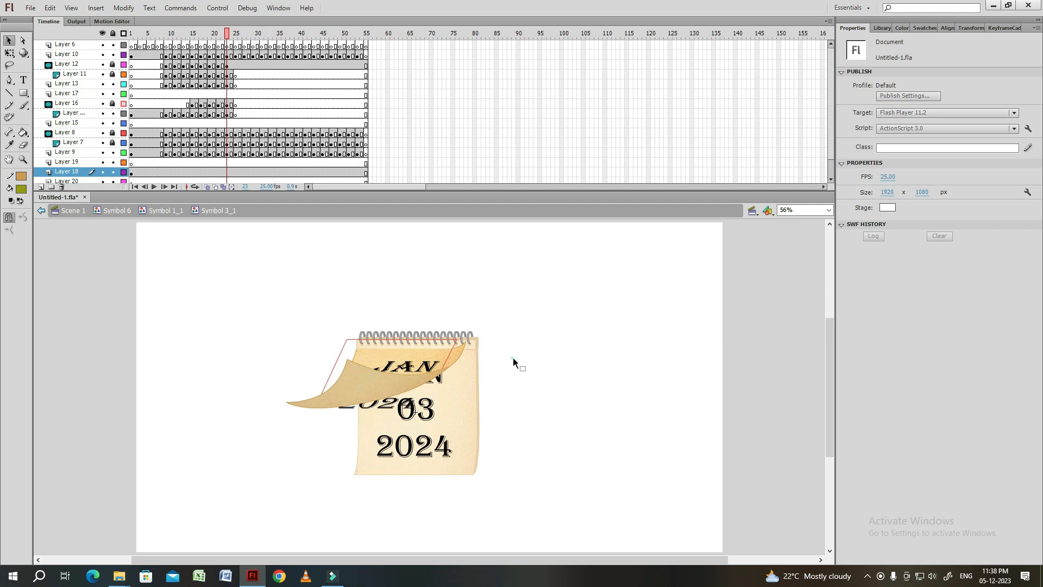
# Return to the Symbol 6 timeline and play through the calendar's page turns.
pyautogui.doubleClick(513, 362)
pyautogui.press('Return')
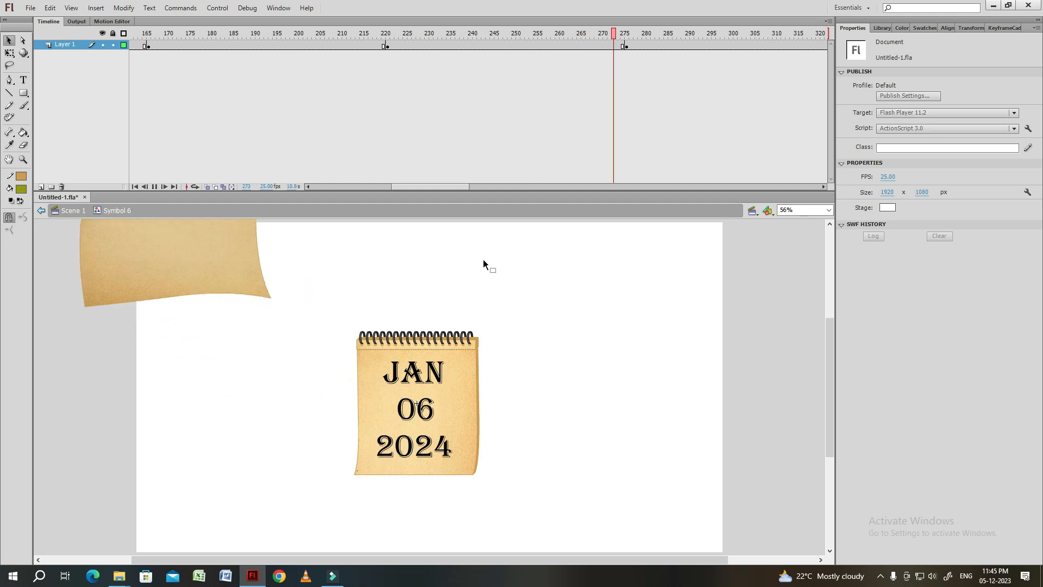
pyautogui.click(372, 254)
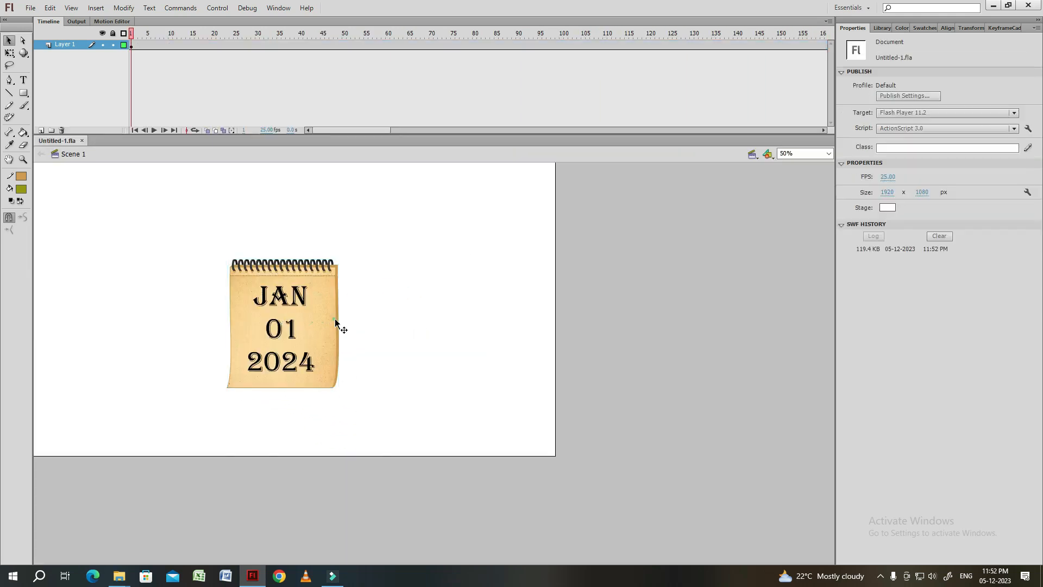
# Create a shadow copy of the calendar symbol scaled 105%, with brightness -100%, flattened and skewed out to the calendar's left.
pyautogui.click(335, 320)
pyautogui.press('q')
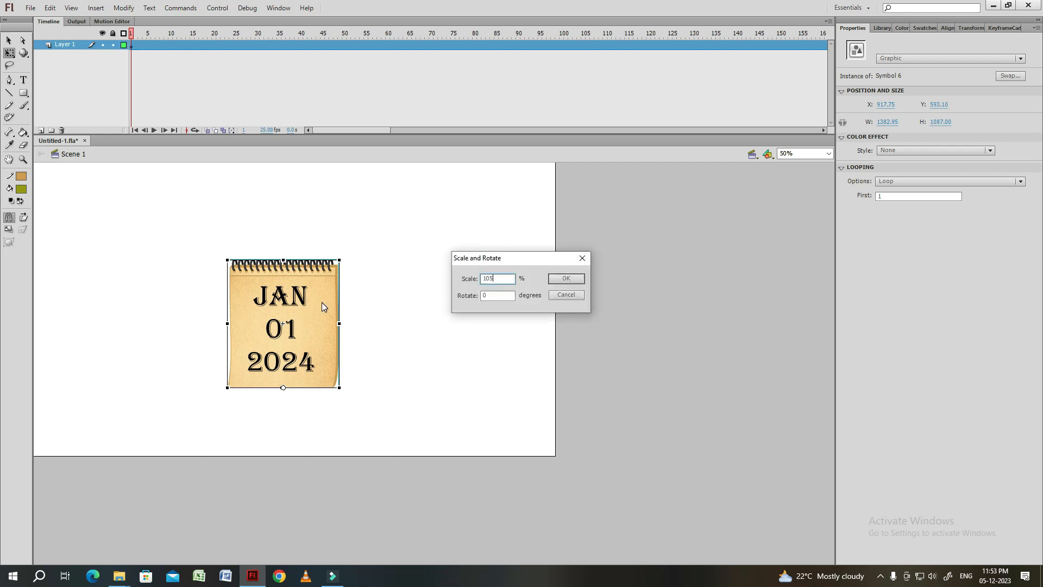
pyautogui.press('Return')
pyautogui.click(917, 180)
pyautogui.moveTo(927, 167); pyautogui.dragTo(12, 324)
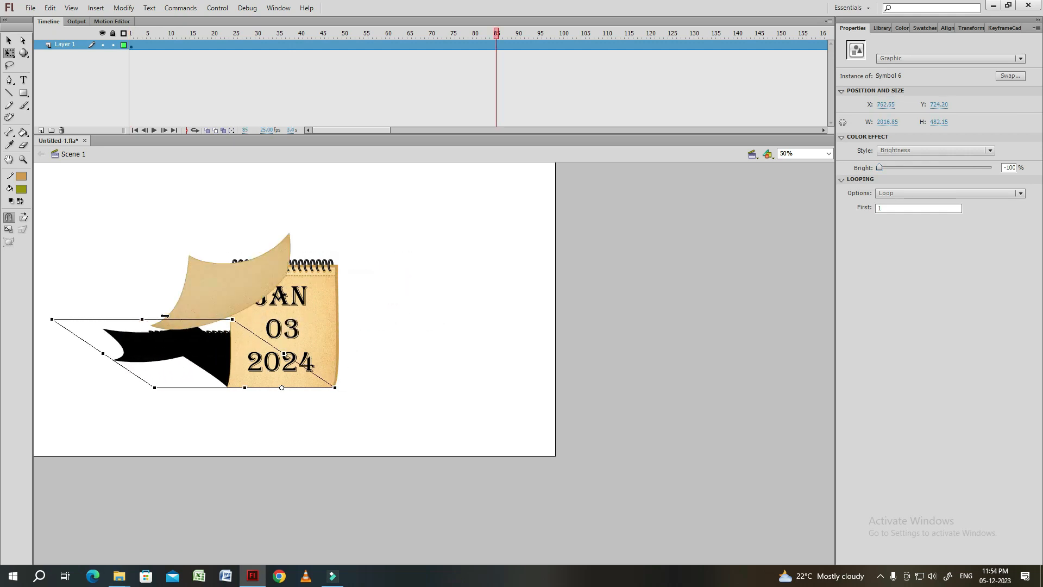
# Play the Scene 1 animation to check the turning pages together with their shadow.
pyautogui.press('Return')
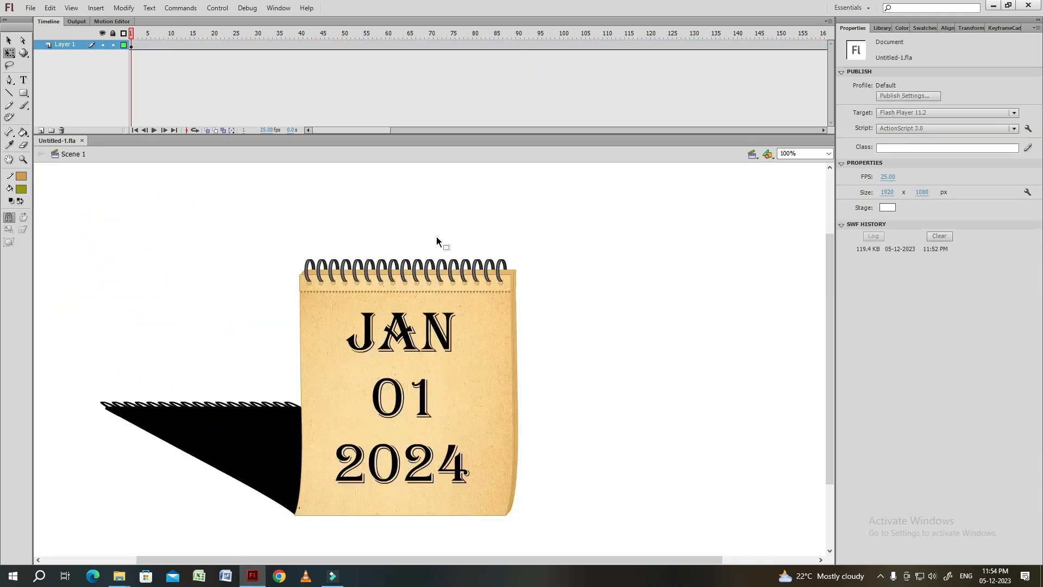
pyautogui.press('Return')
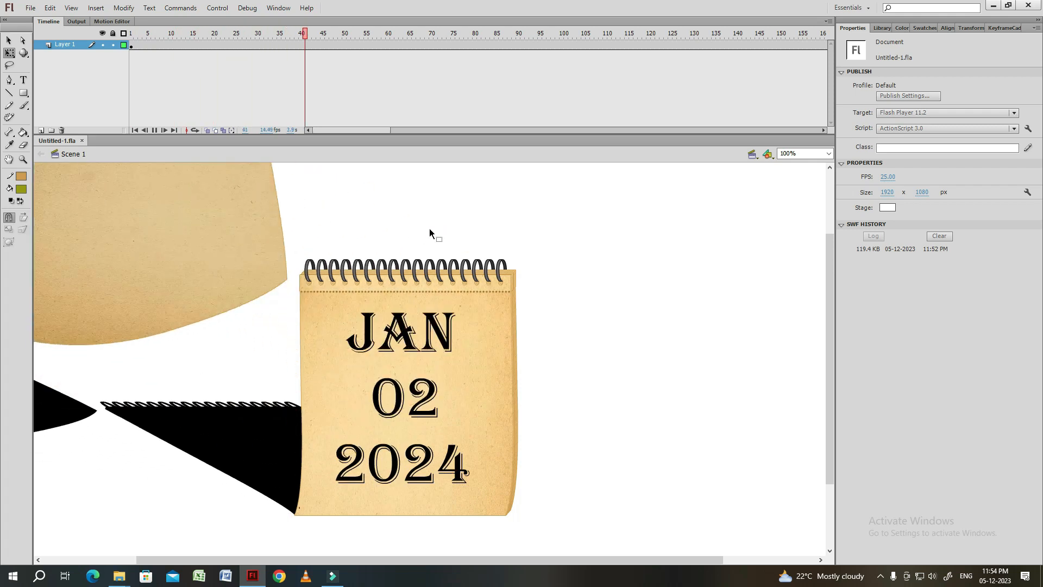